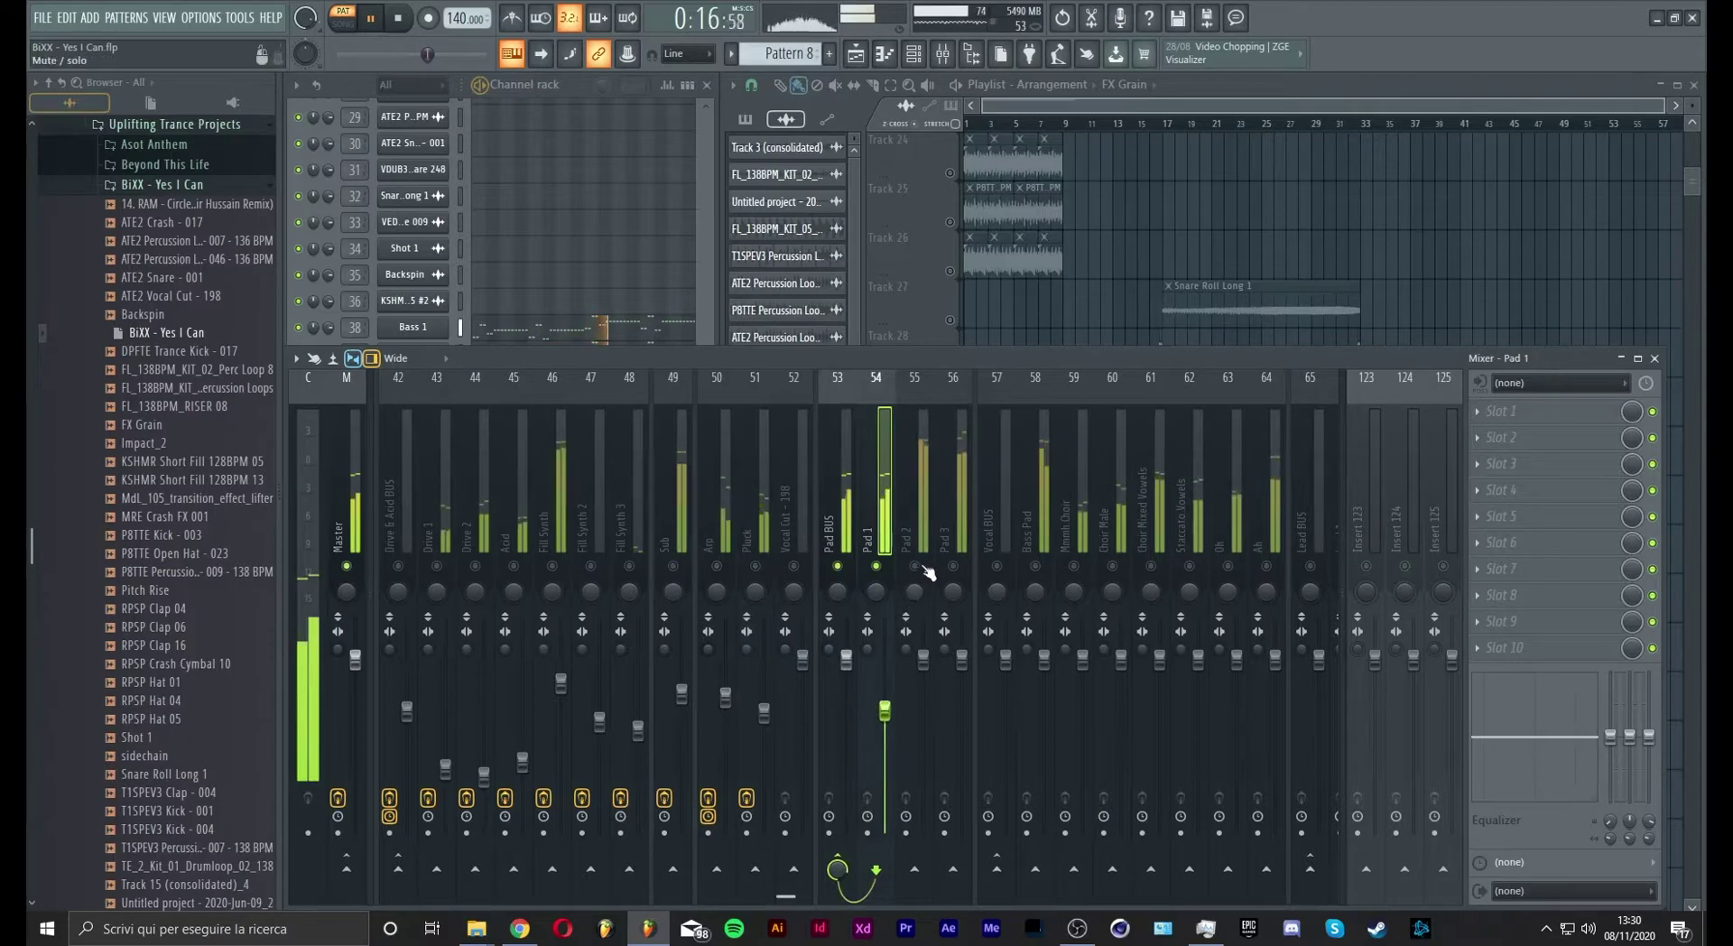
Lower the Pad 2 mixer volume, then lower the Pad 3 volume to about 60% (-9.9 dB)
drag(922, 660, 930, 727)
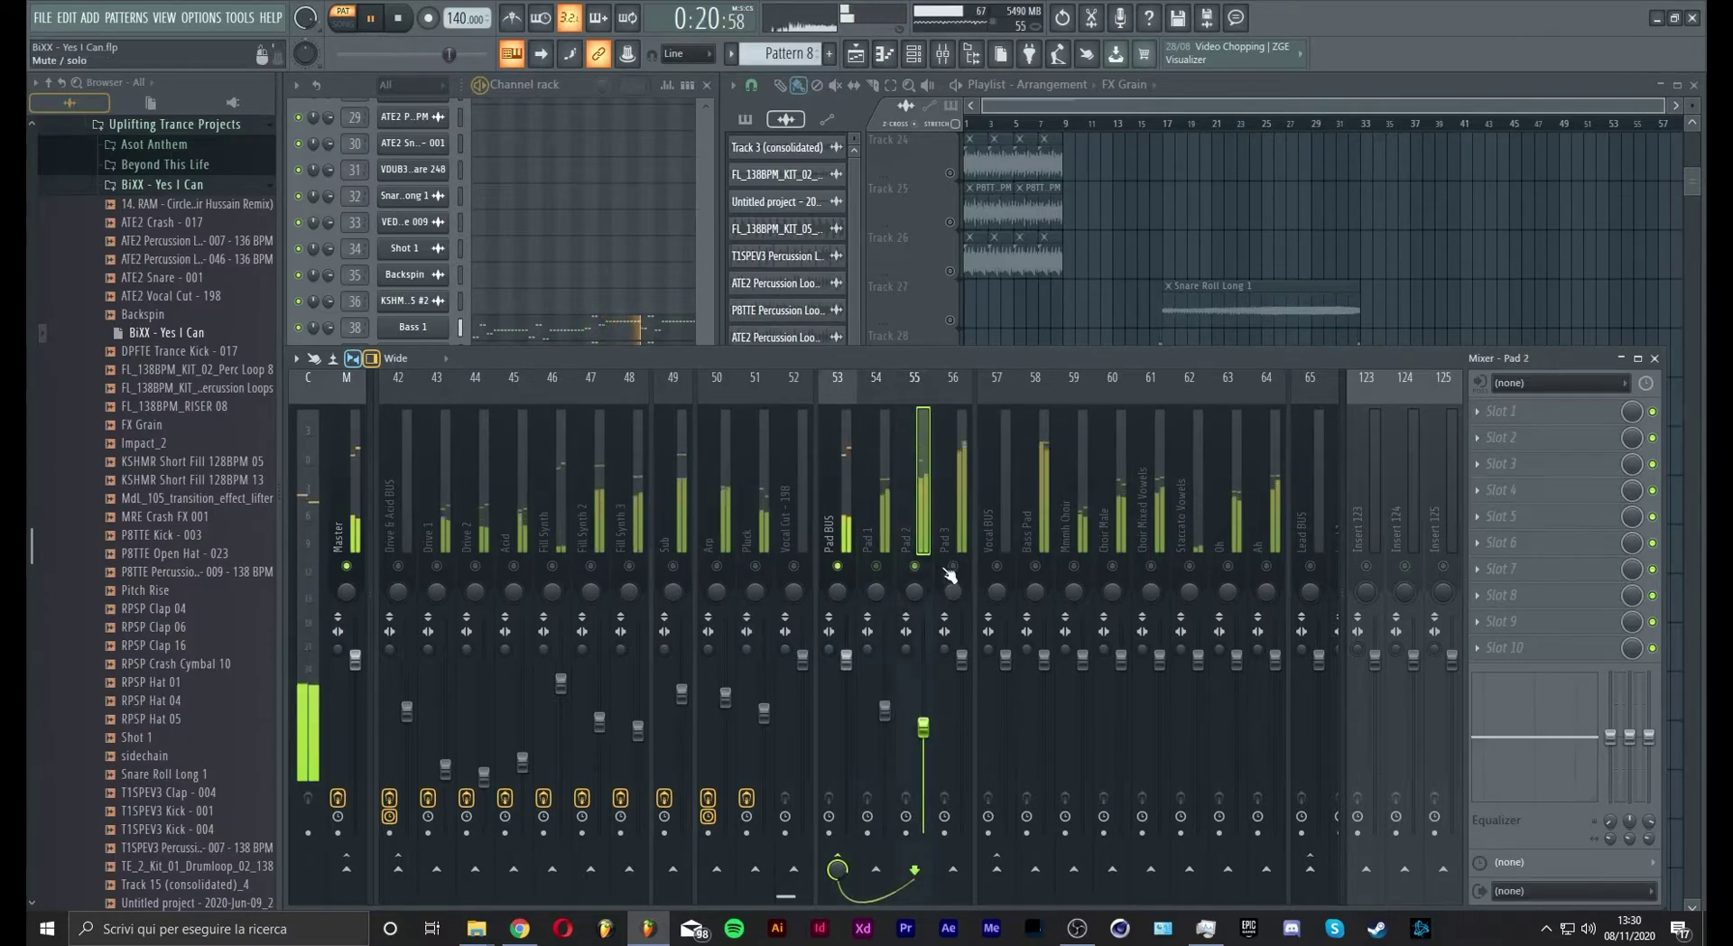
drag(961, 659, 961, 701)
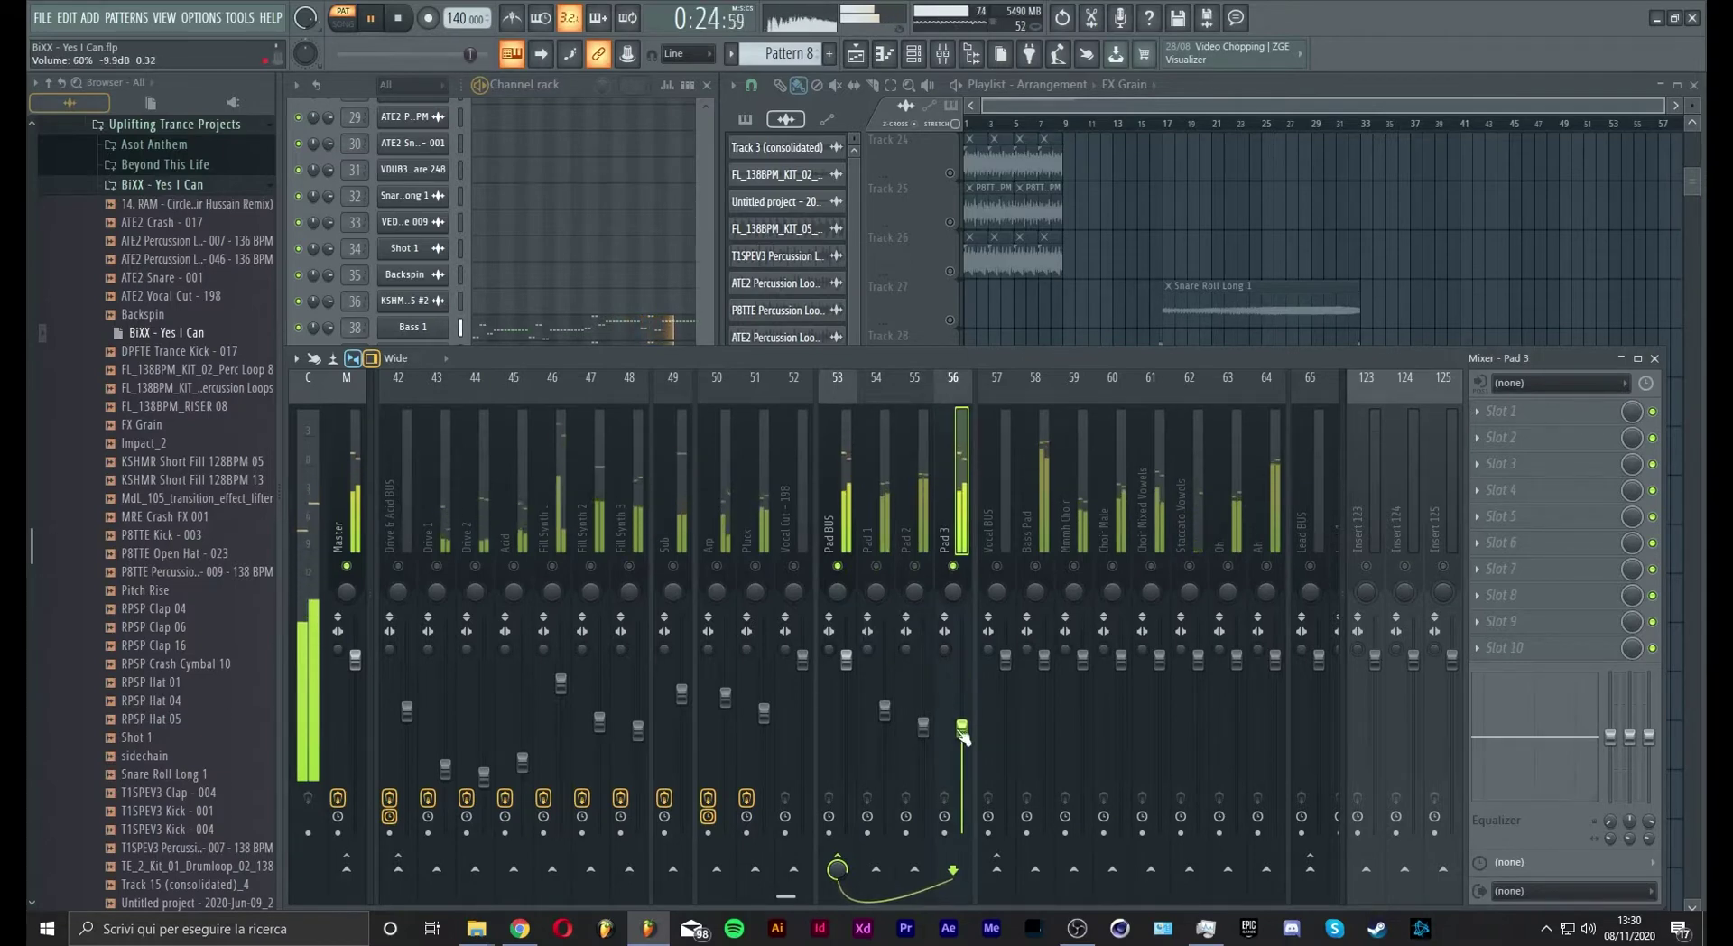
drag(962, 722, 962, 731)
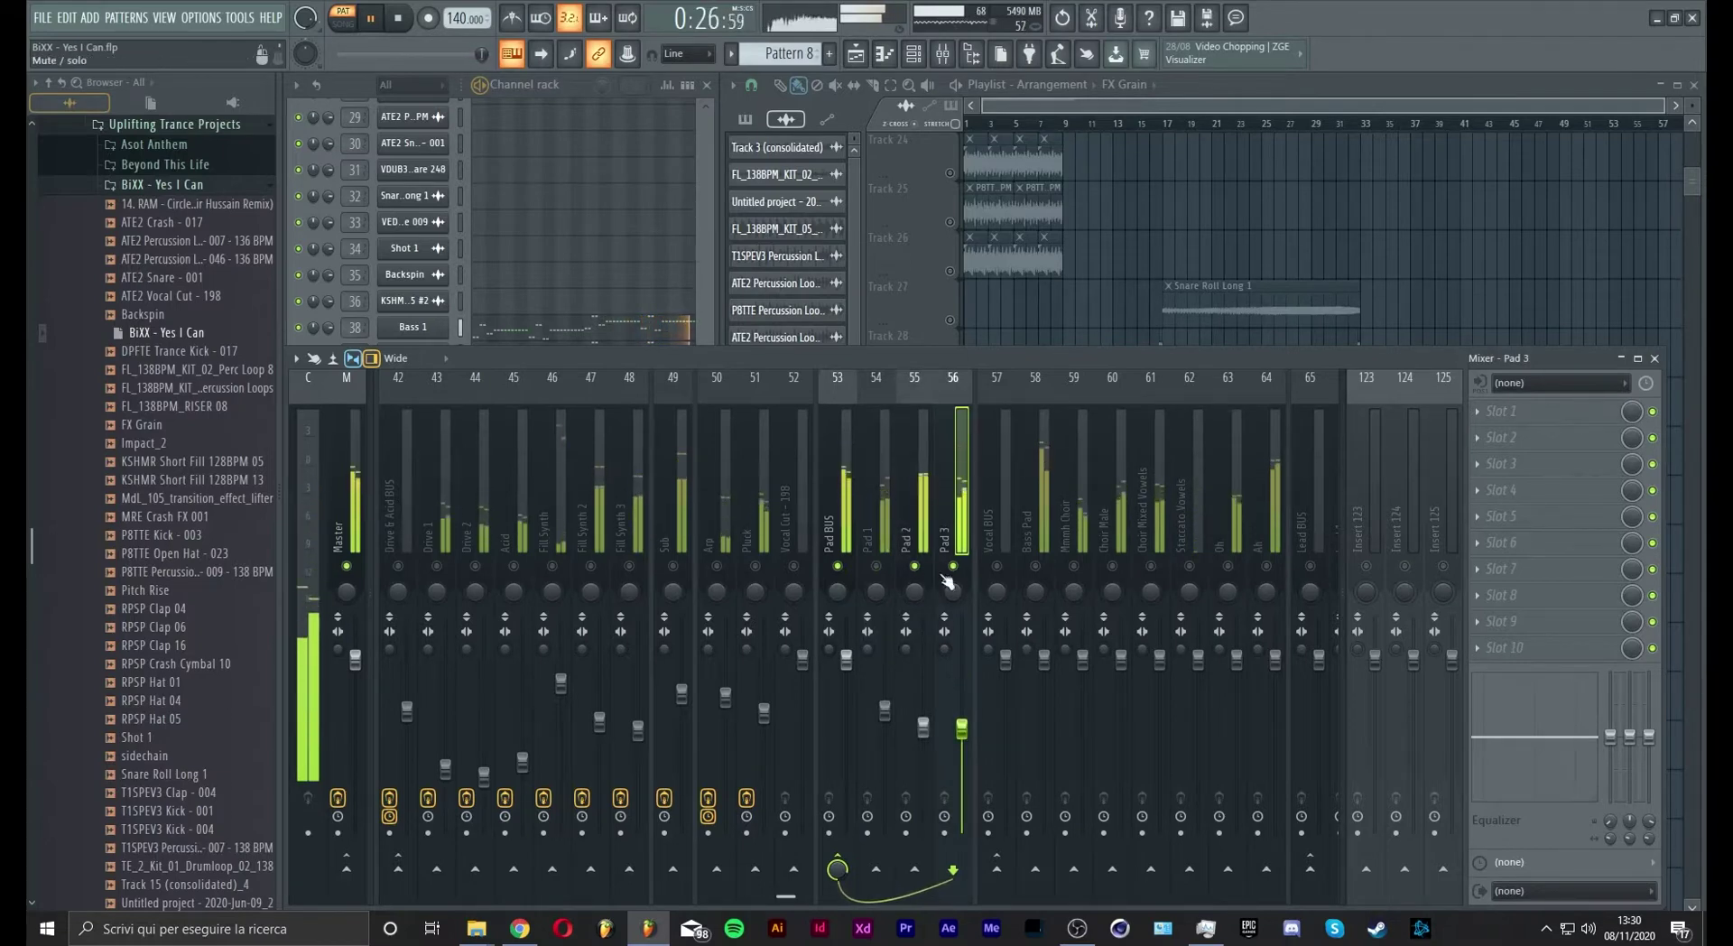
Enable Pad 2 alongside Pad 3, open the Pad 2 synth and set oscillator 1's unison detune to about 445
right_click(914, 566)
click(702, 327)
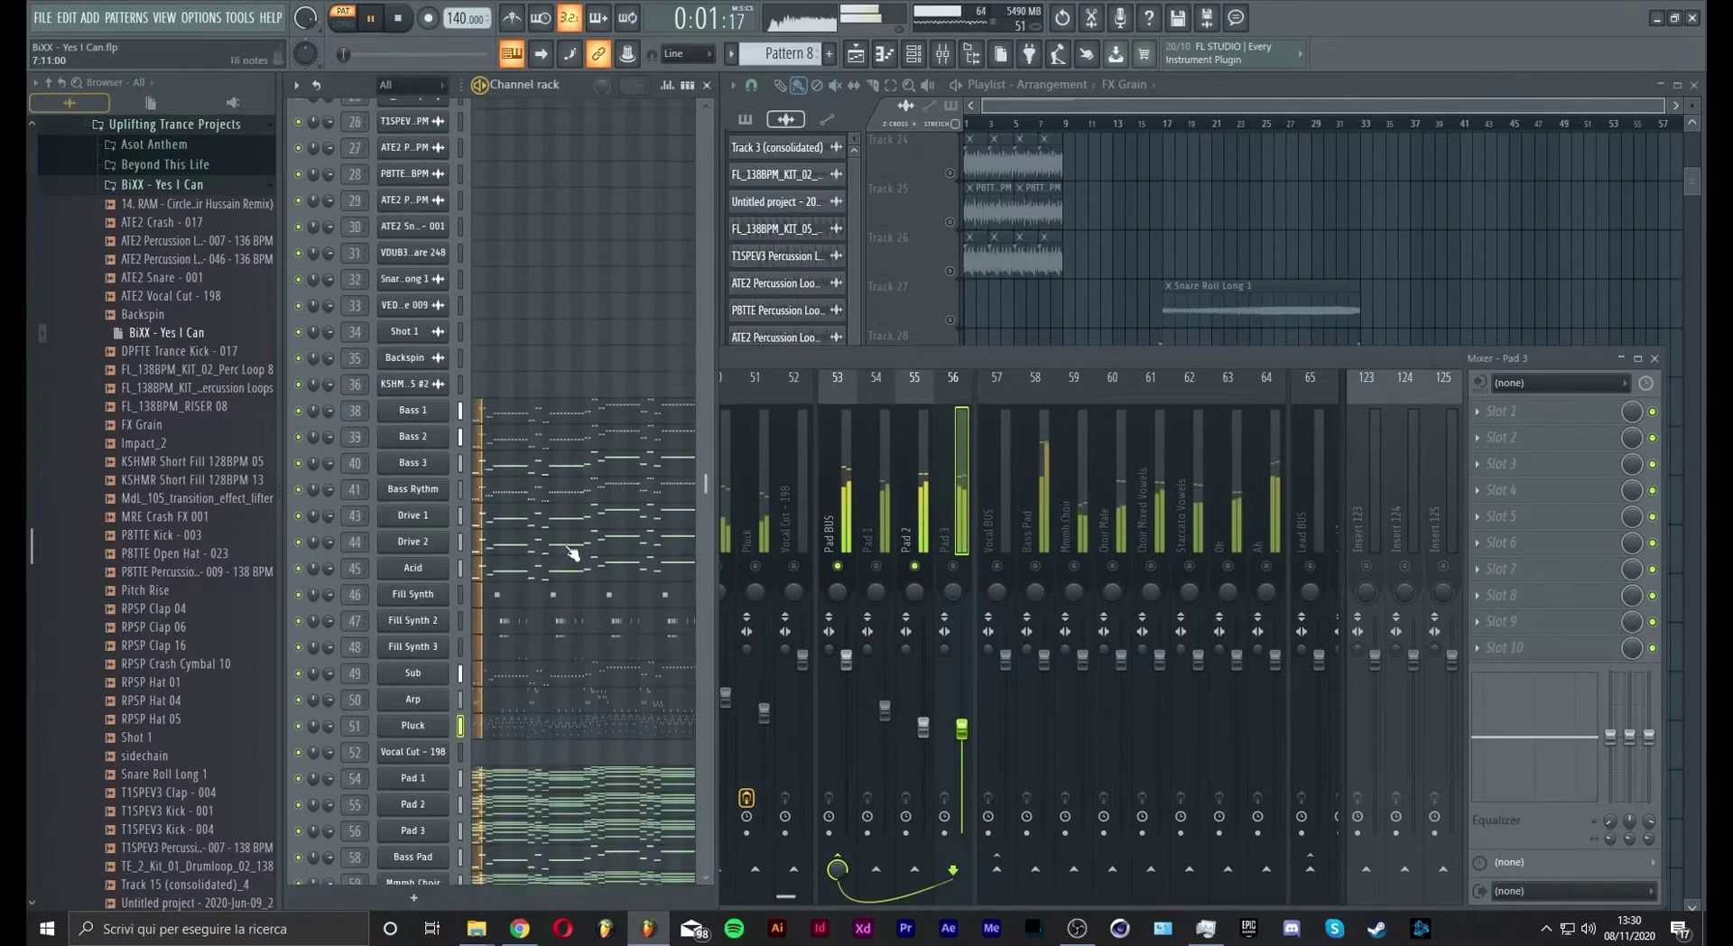
scroll(463, 542, down, 3)
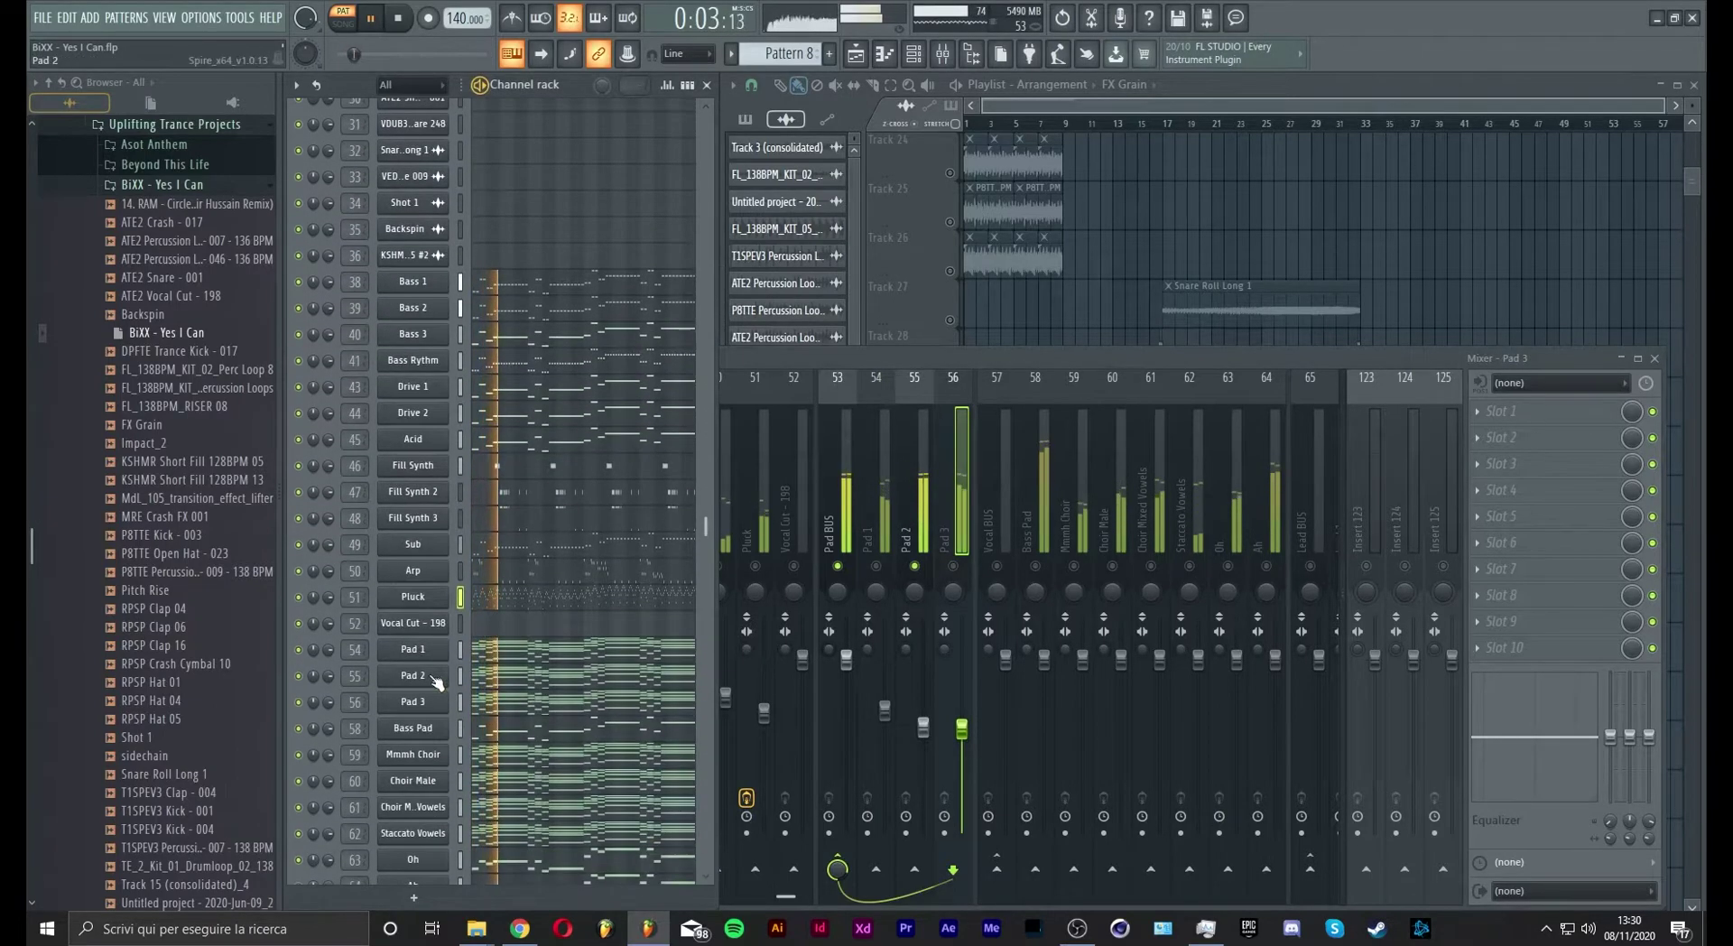
click(412, 676)
drag(881, 381, 880, 365)
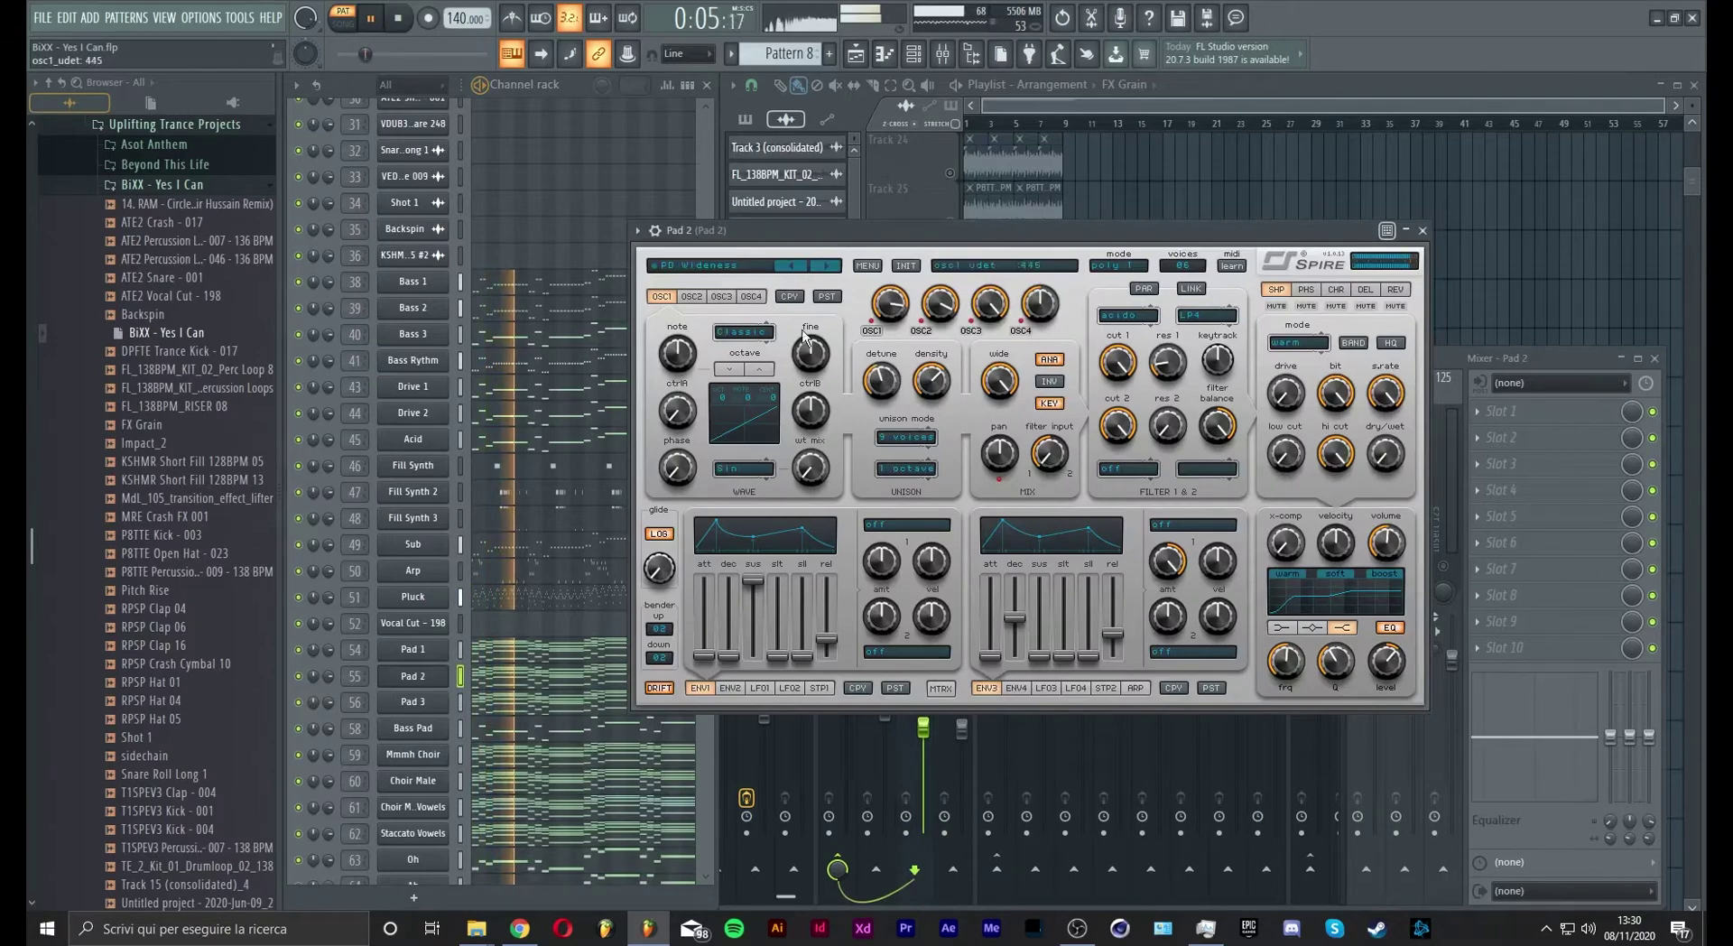
Adjust the unison detune of Pad 2's remaining oscillators, setting oscillator 3 to about 385 and oscillator 4 to about 444, and close the synth
click(692, 296)
click(721, 296)
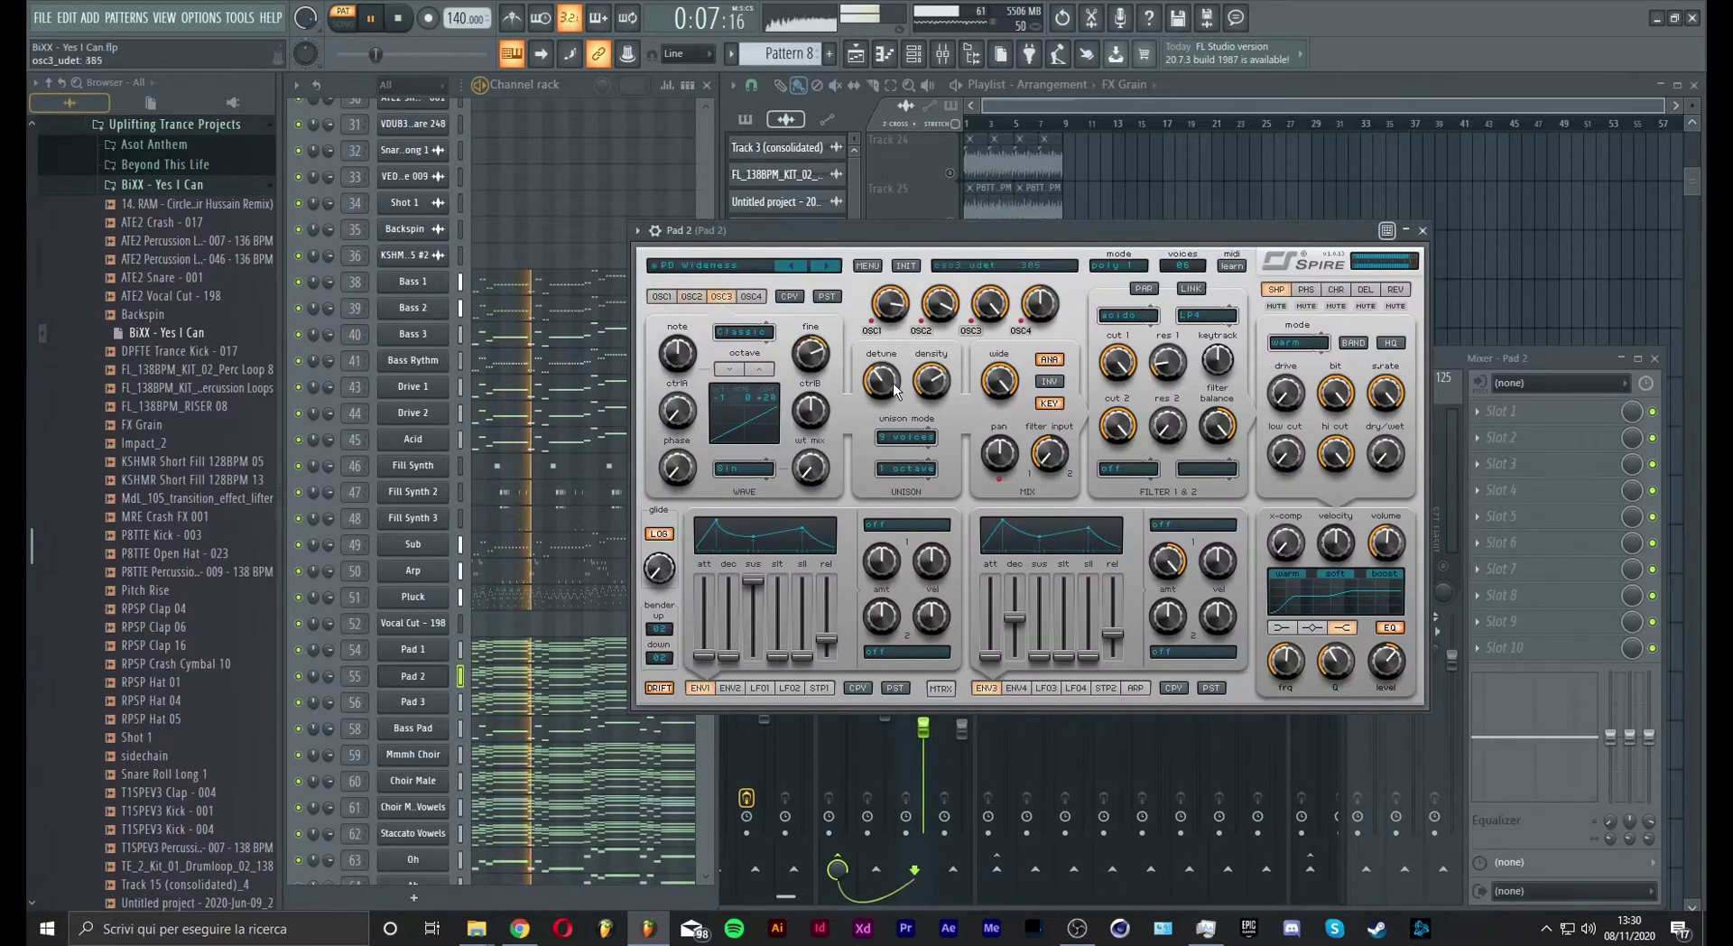
click(751, 296)
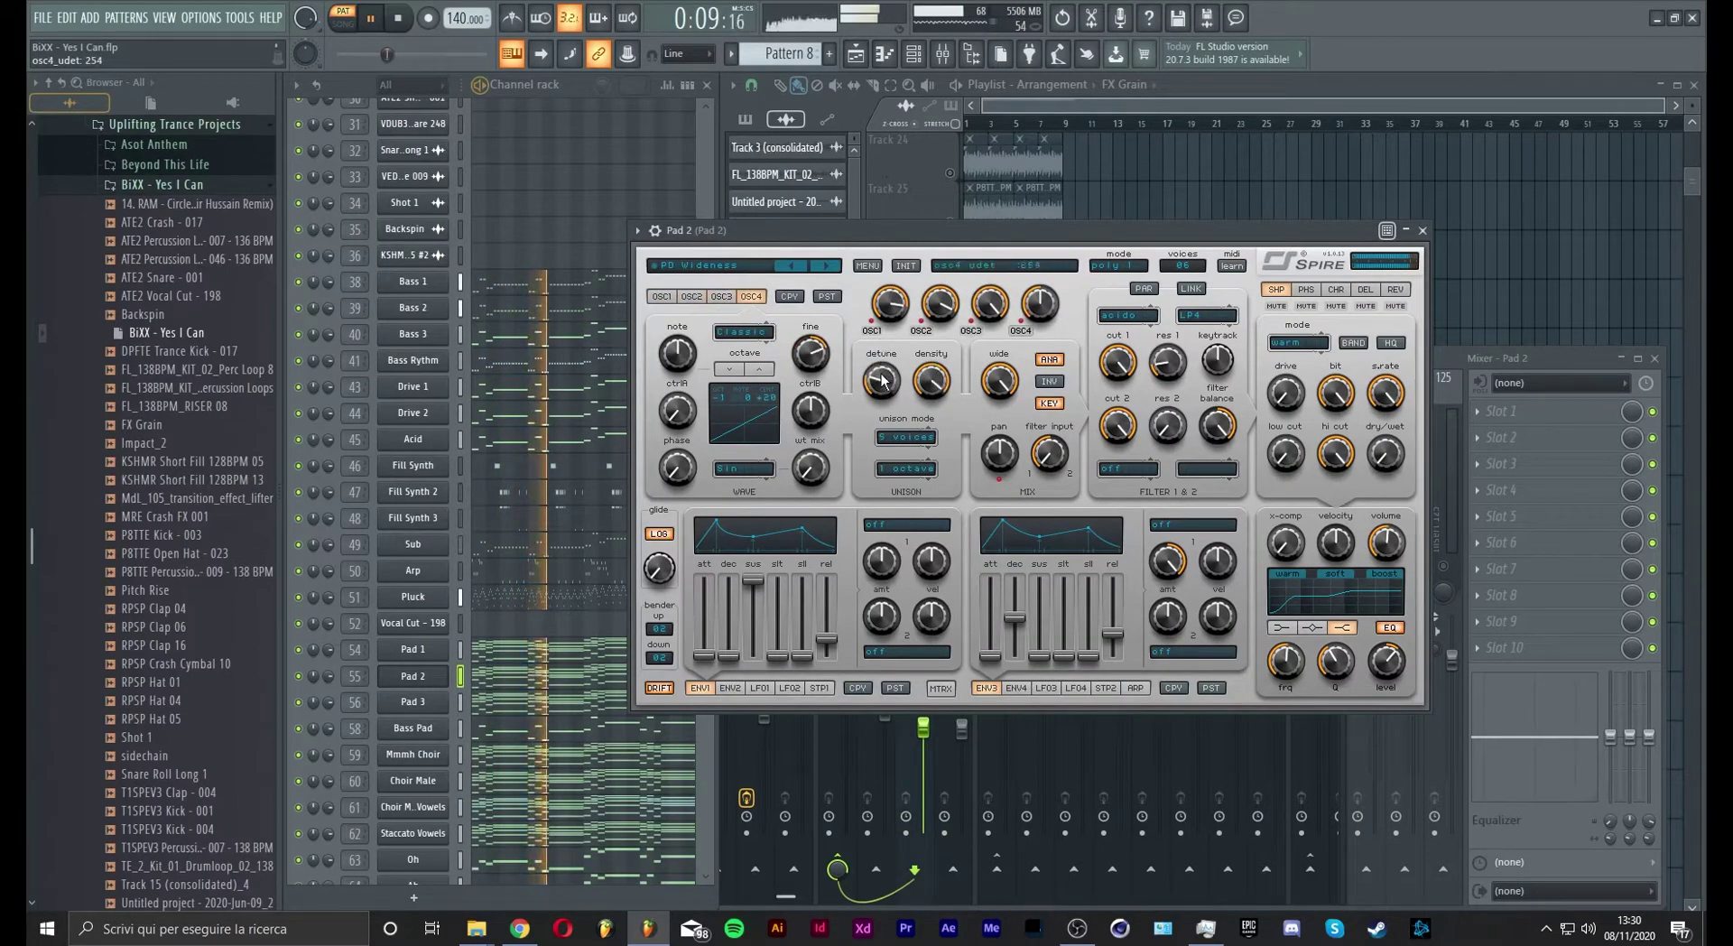
drag(884, 379, 883, 365)
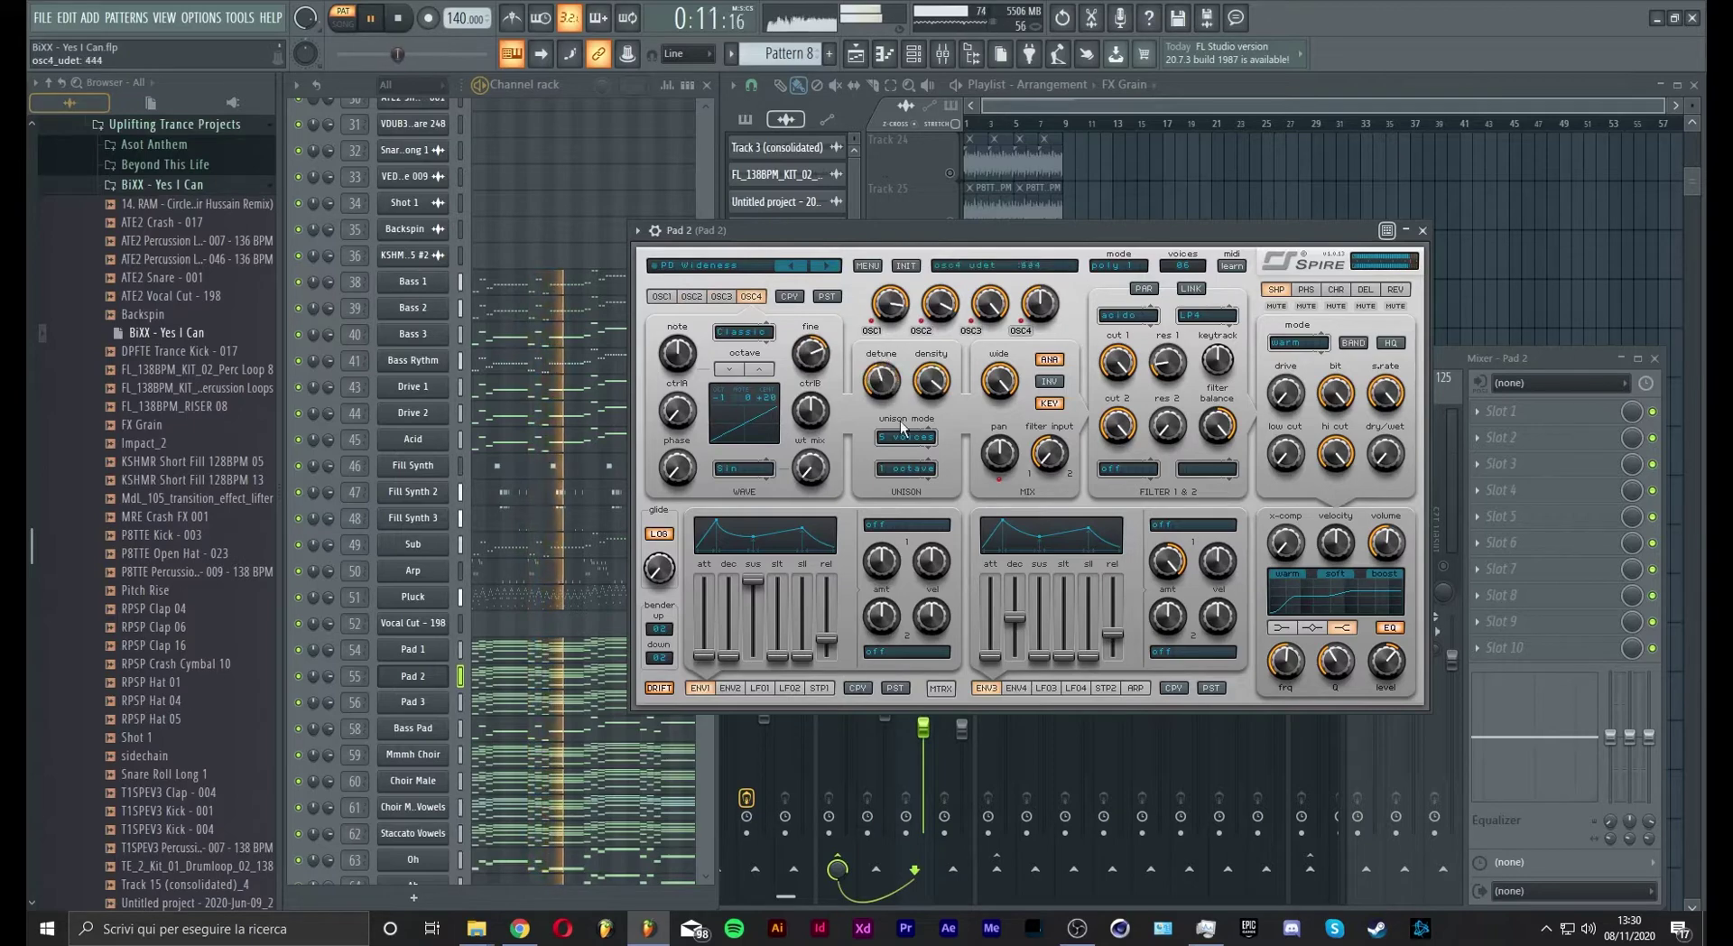
click(1423, 231)
Play Pad 1, Pad 2 and Pad 3 together in the mixer and lower the Pad 3 volume slightly
click(925, 568)
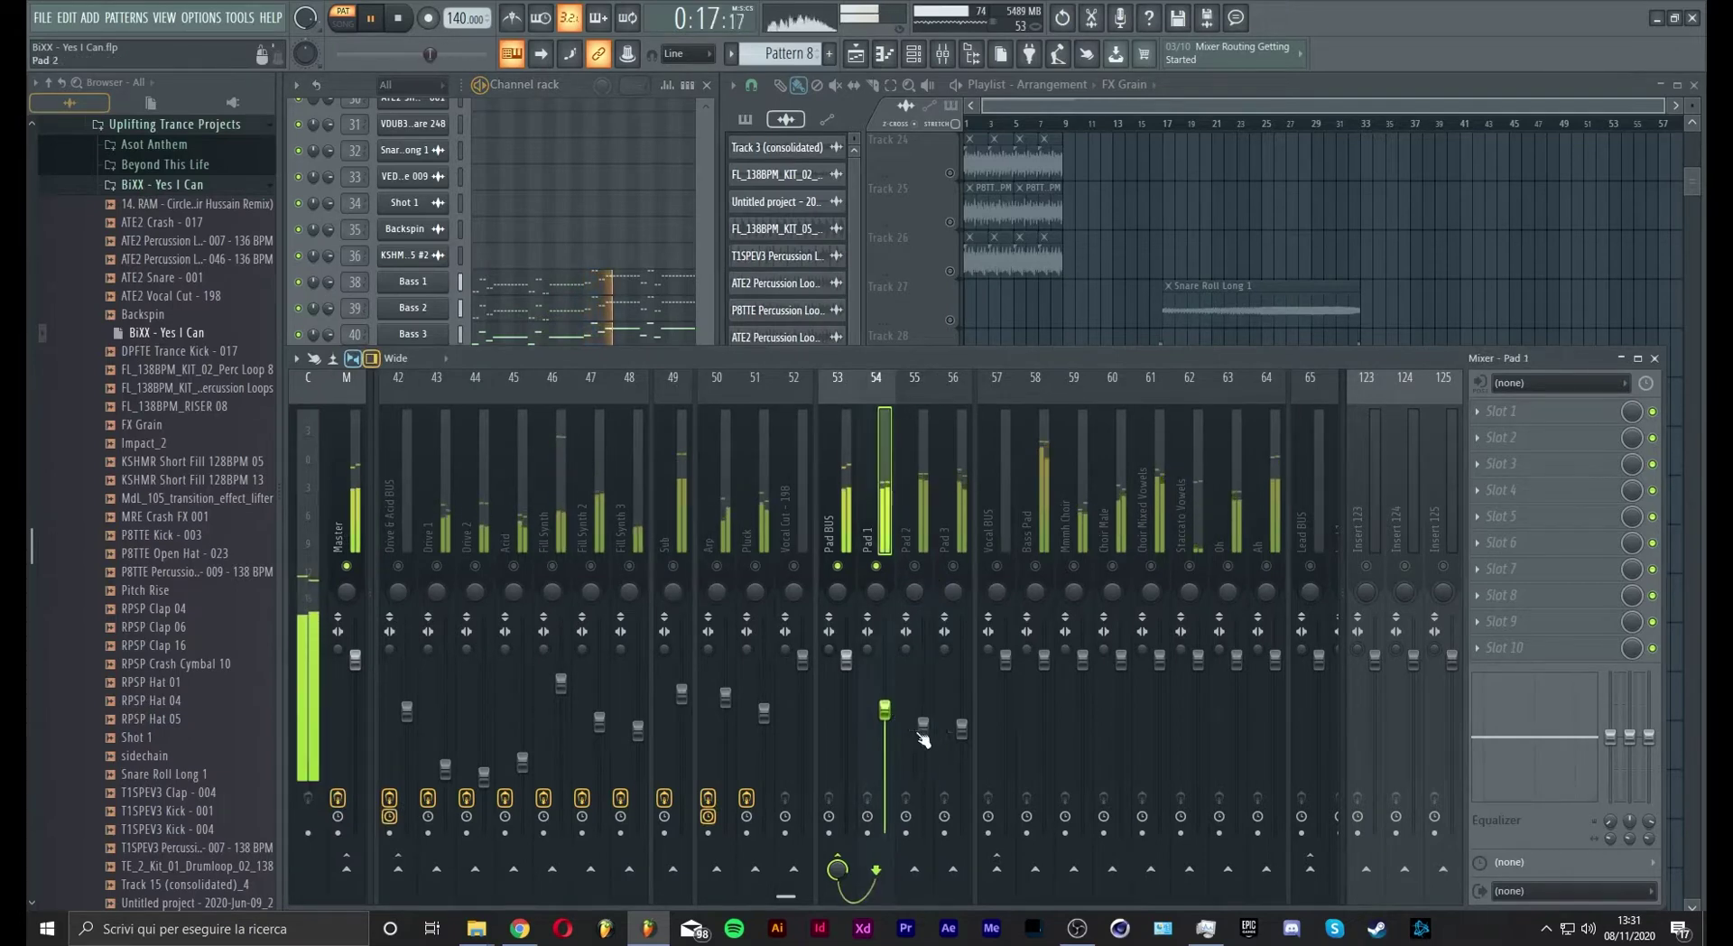
click(915, 567)
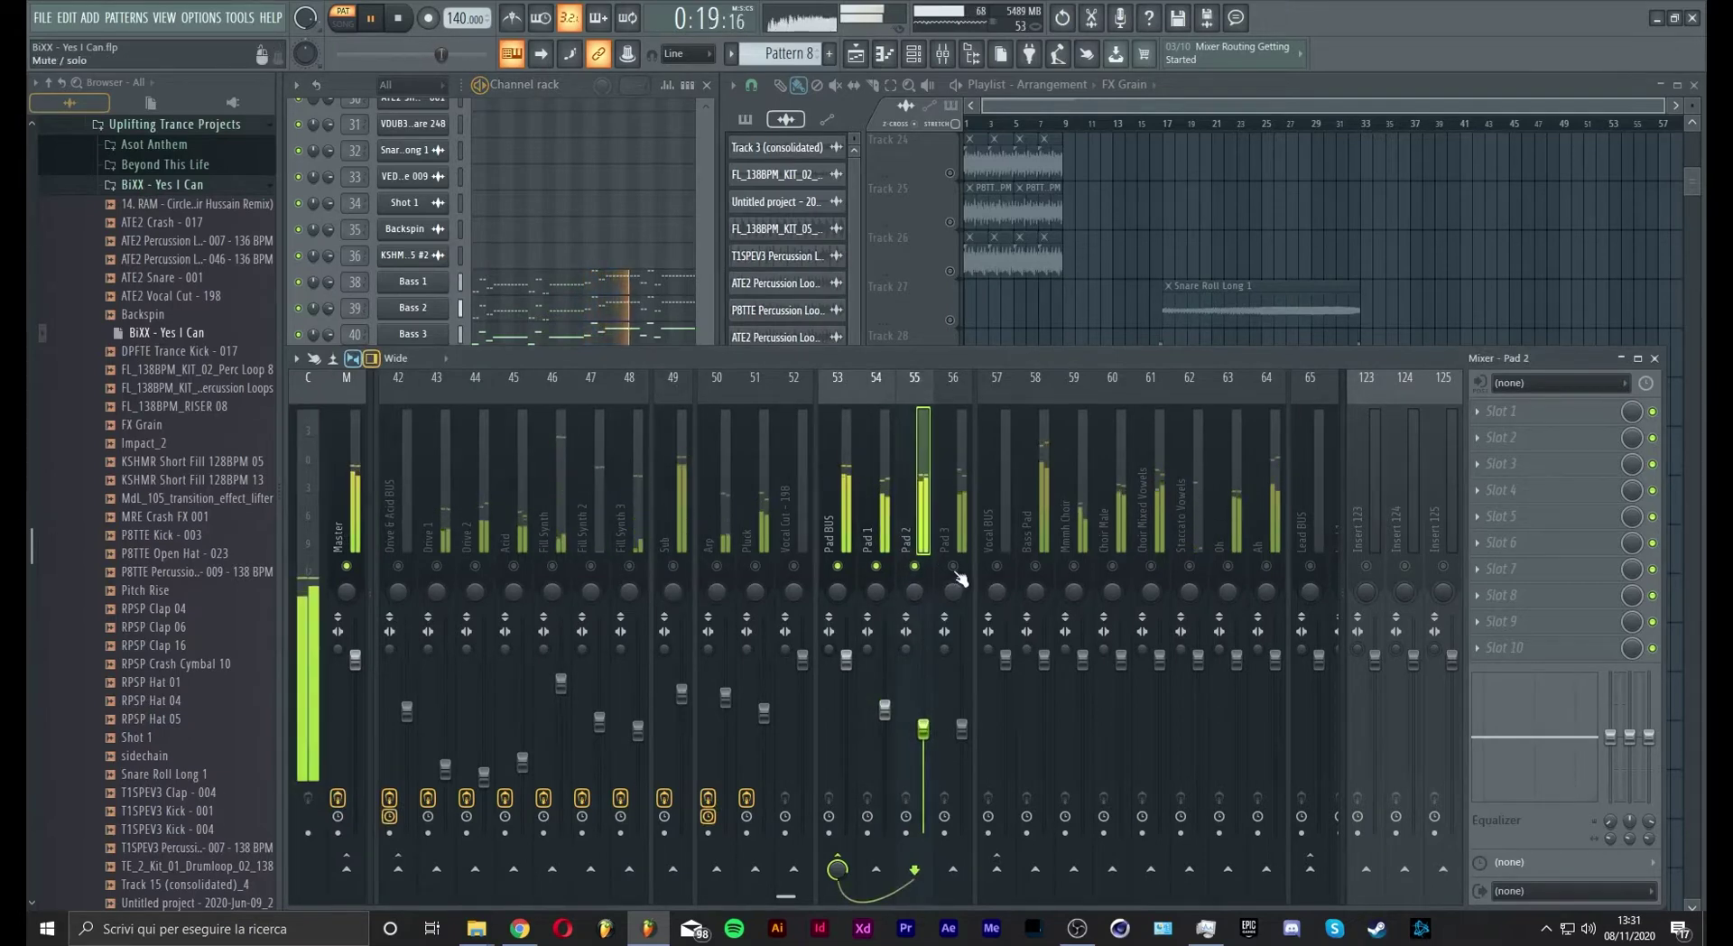
click(953, 567)
click(963, 729)
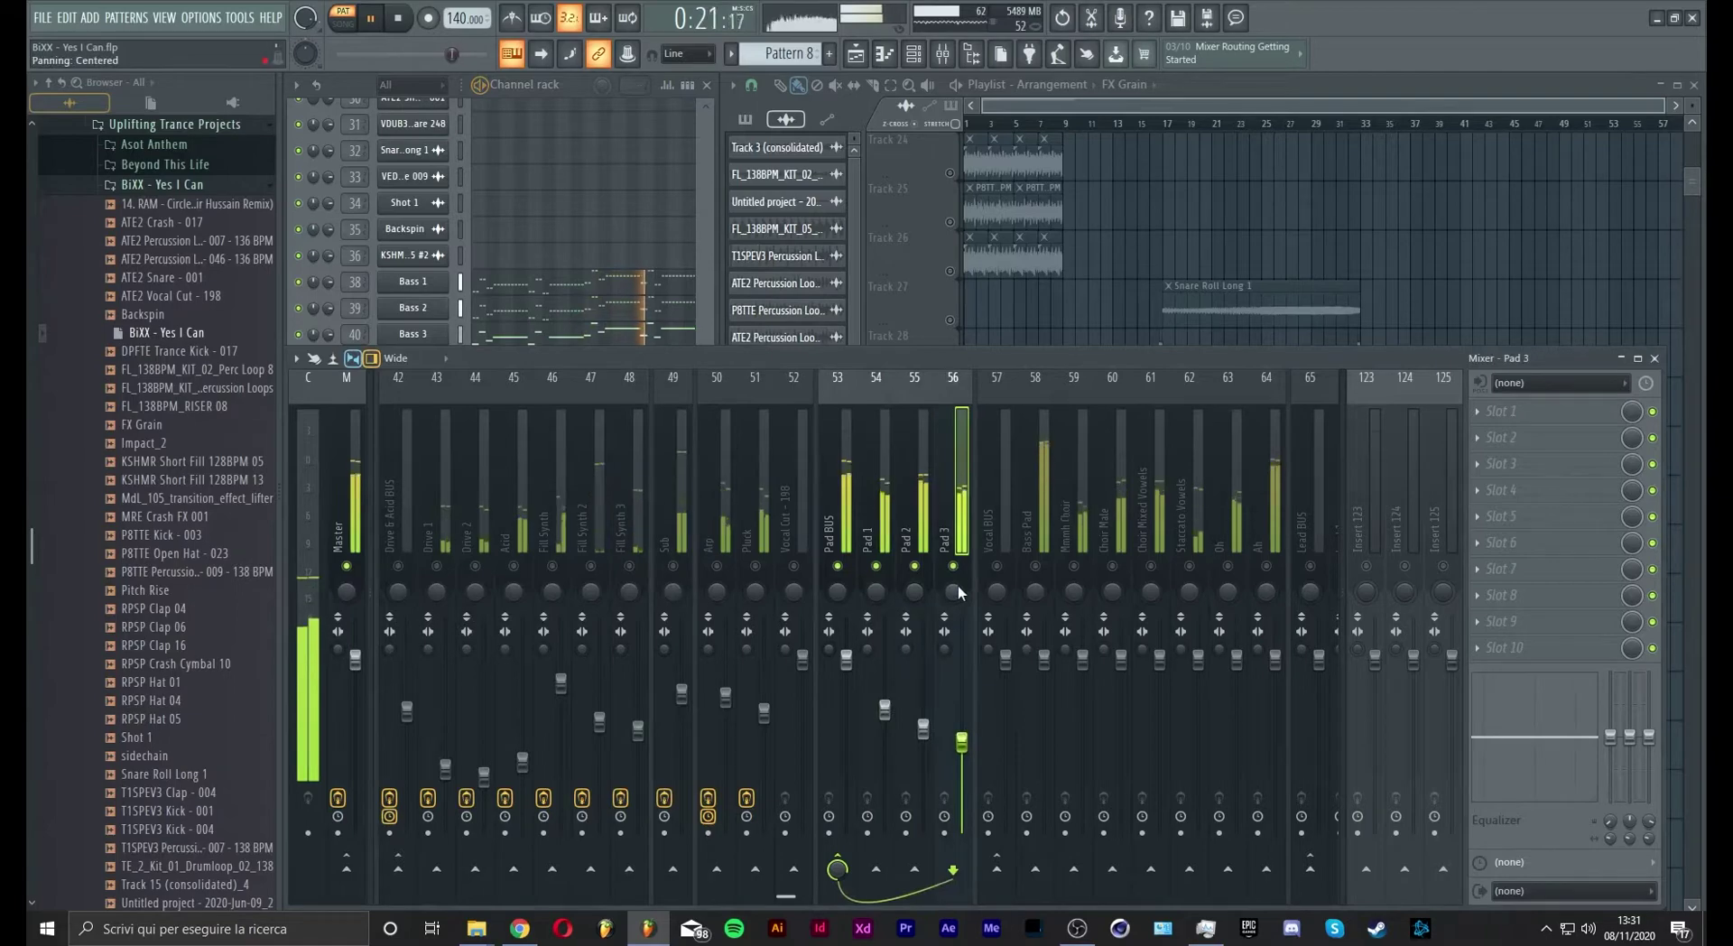
Add the OTT multiband compressor to slot 1 of the Pad BUS mixer track
click(853, 541)
click(1516, 411)
mouse_move(1501, 434)
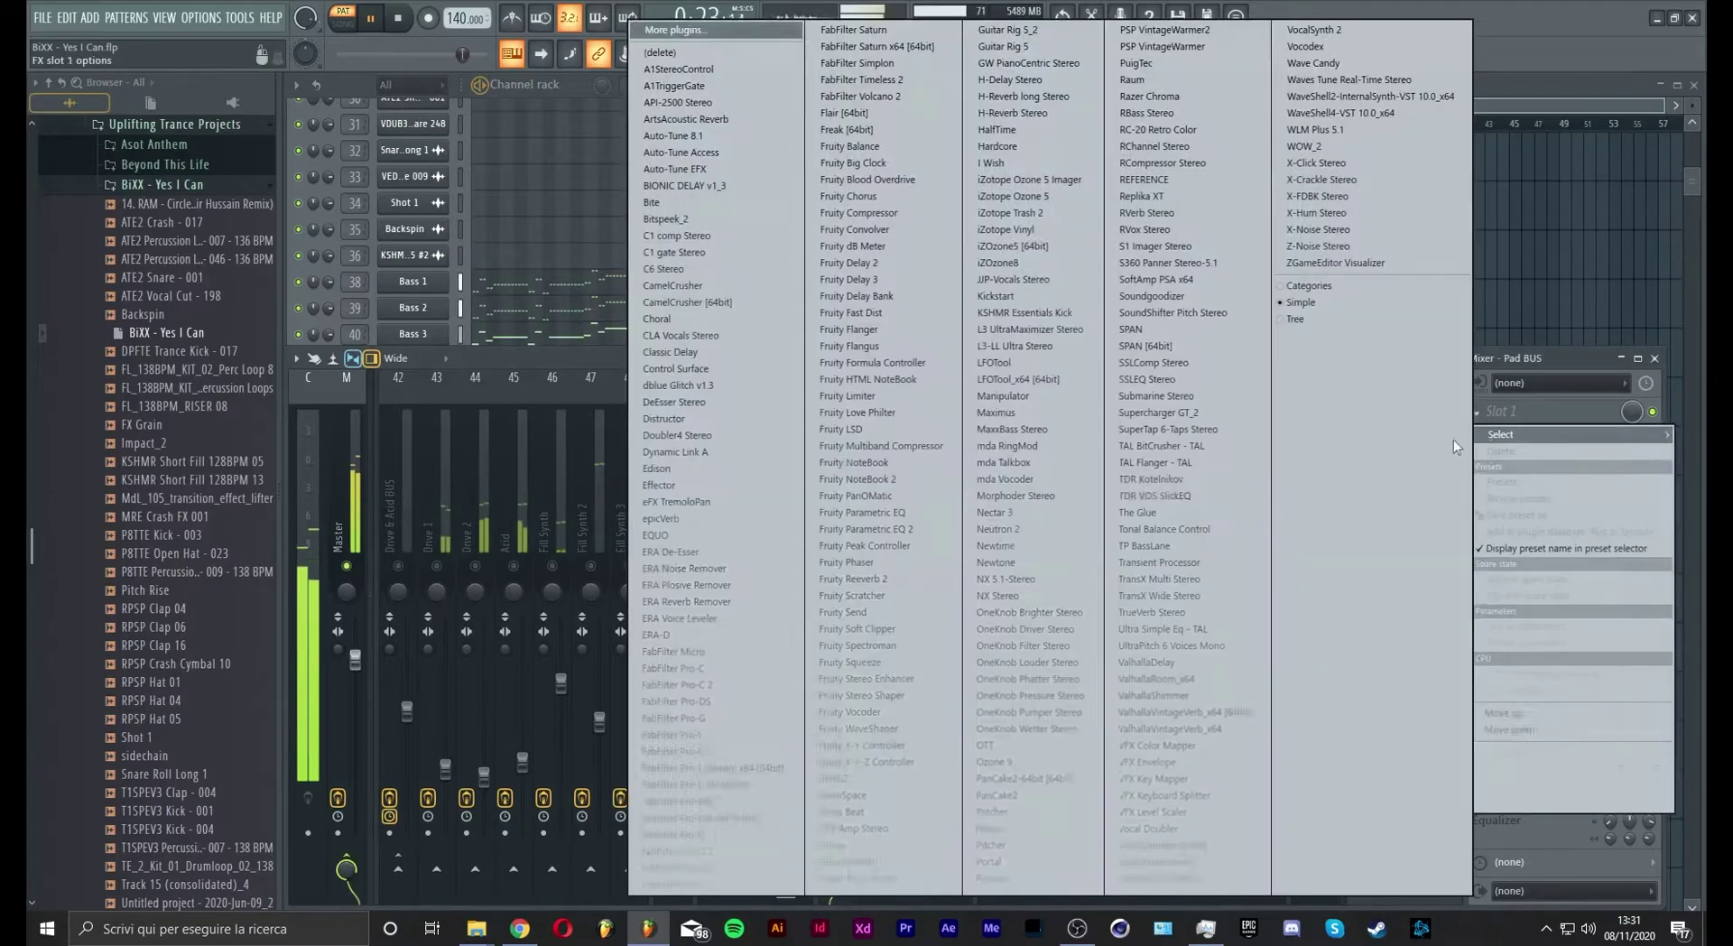
click(987, 744)
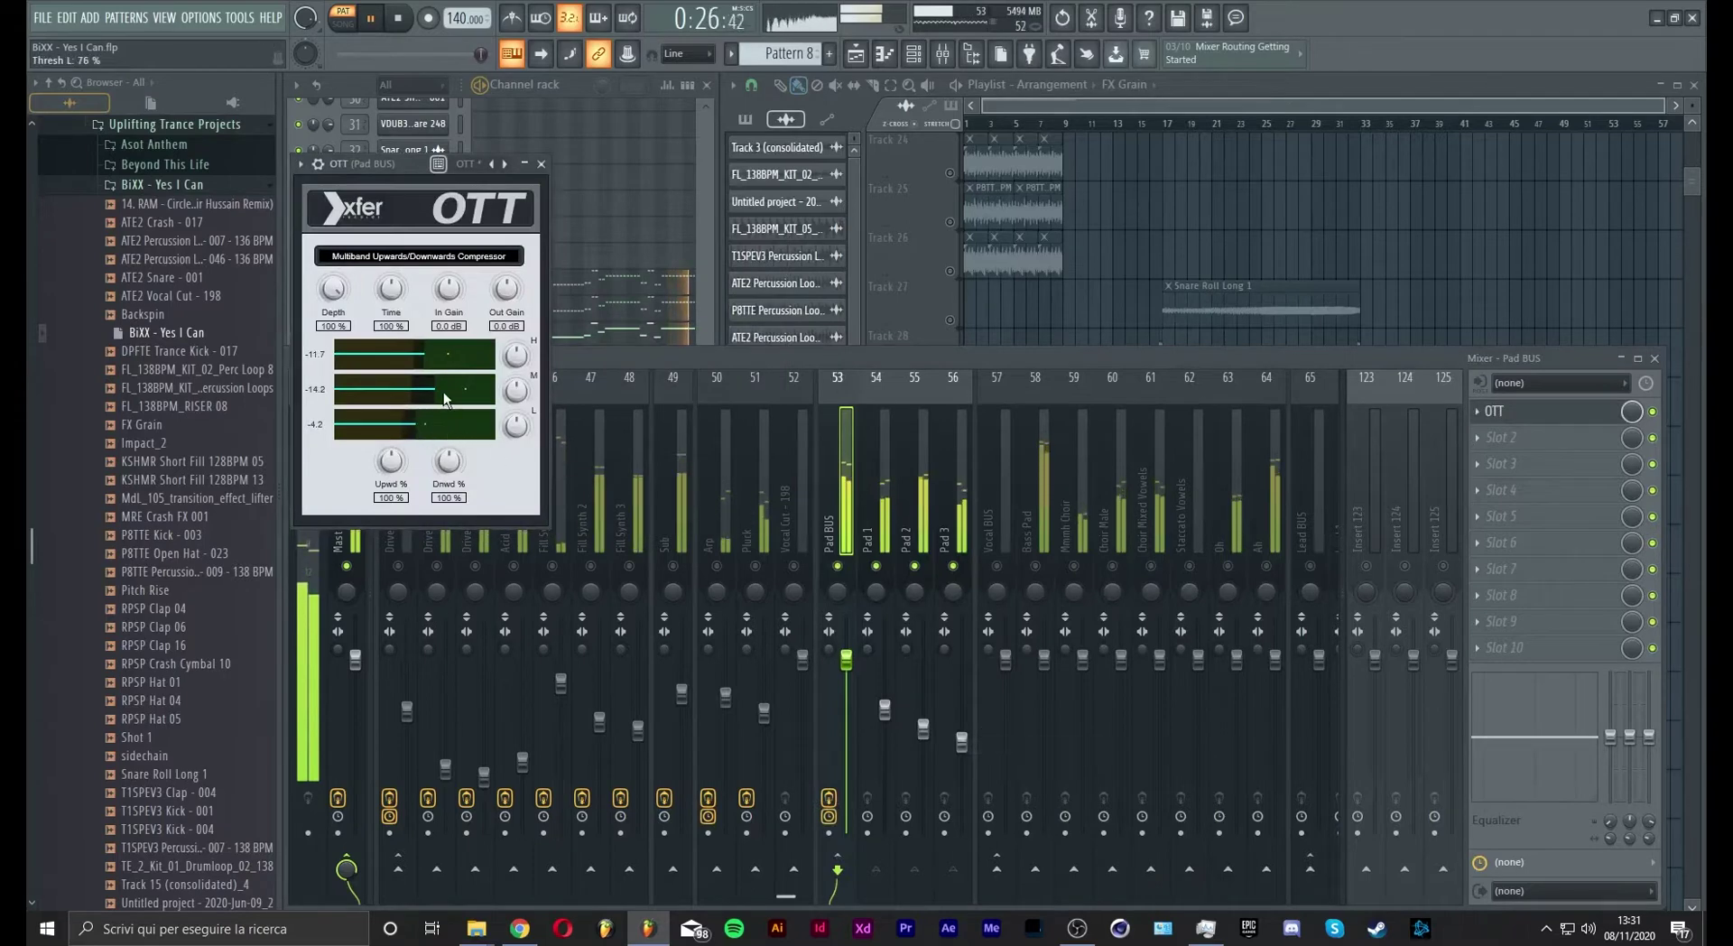
Set the OTT depth on the Pad BUS to 34% and adjust its band controls
drag(445, 399, 462, 355)
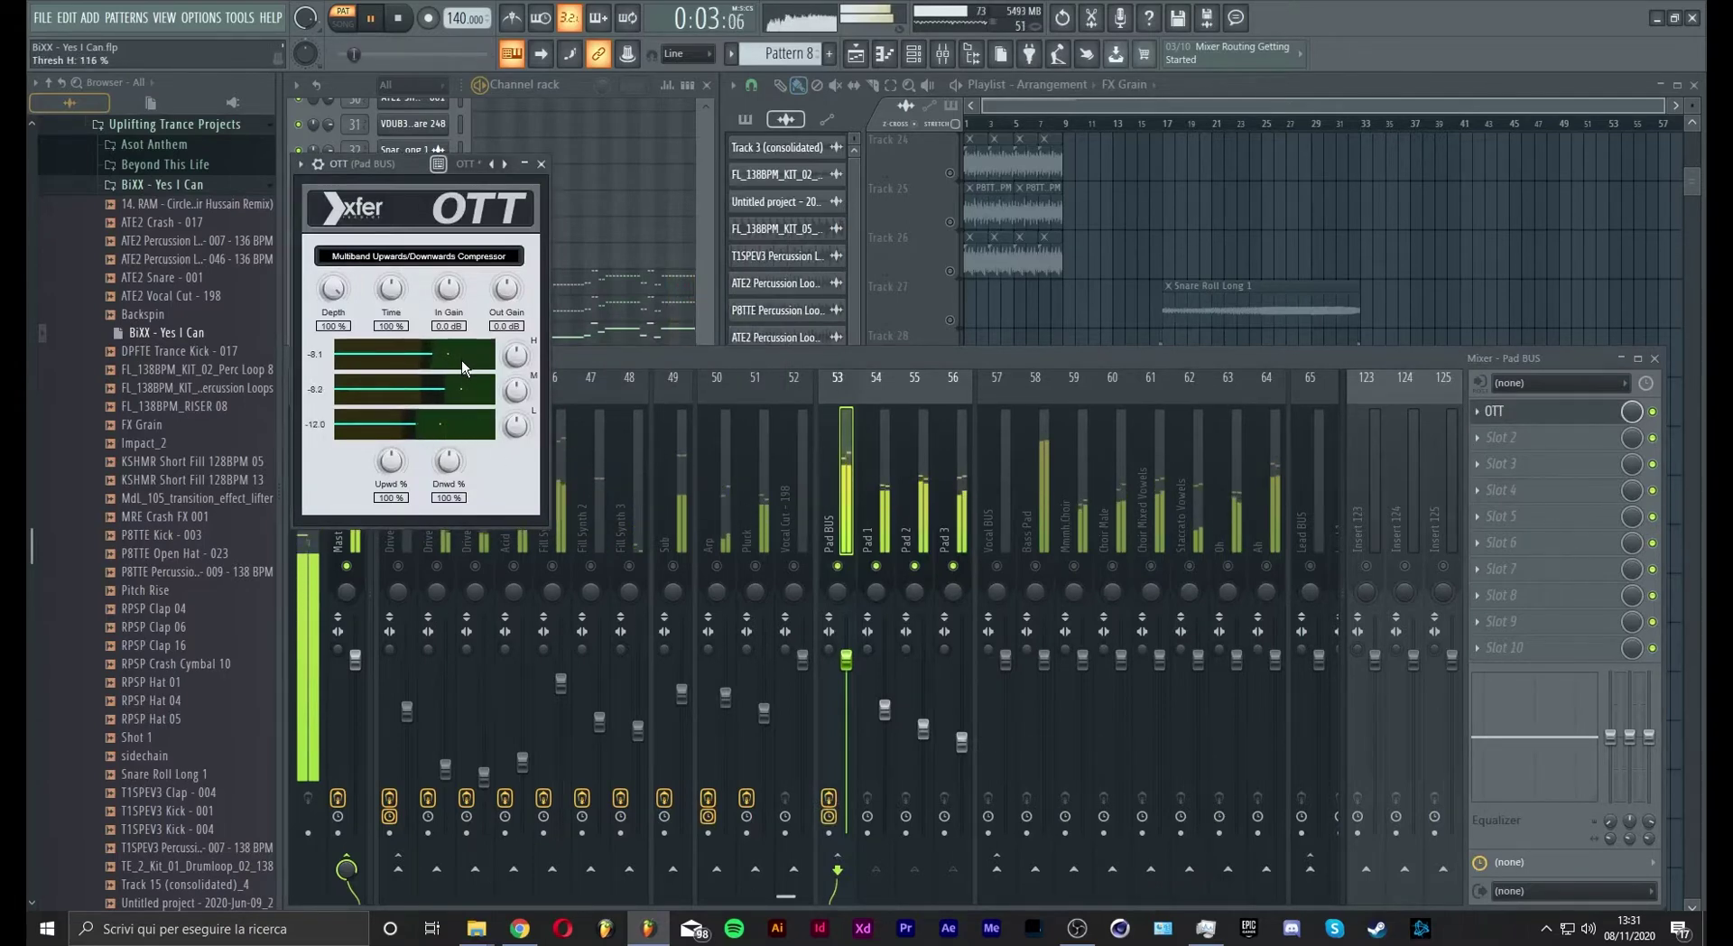
drag(333, 290, 351, 418)
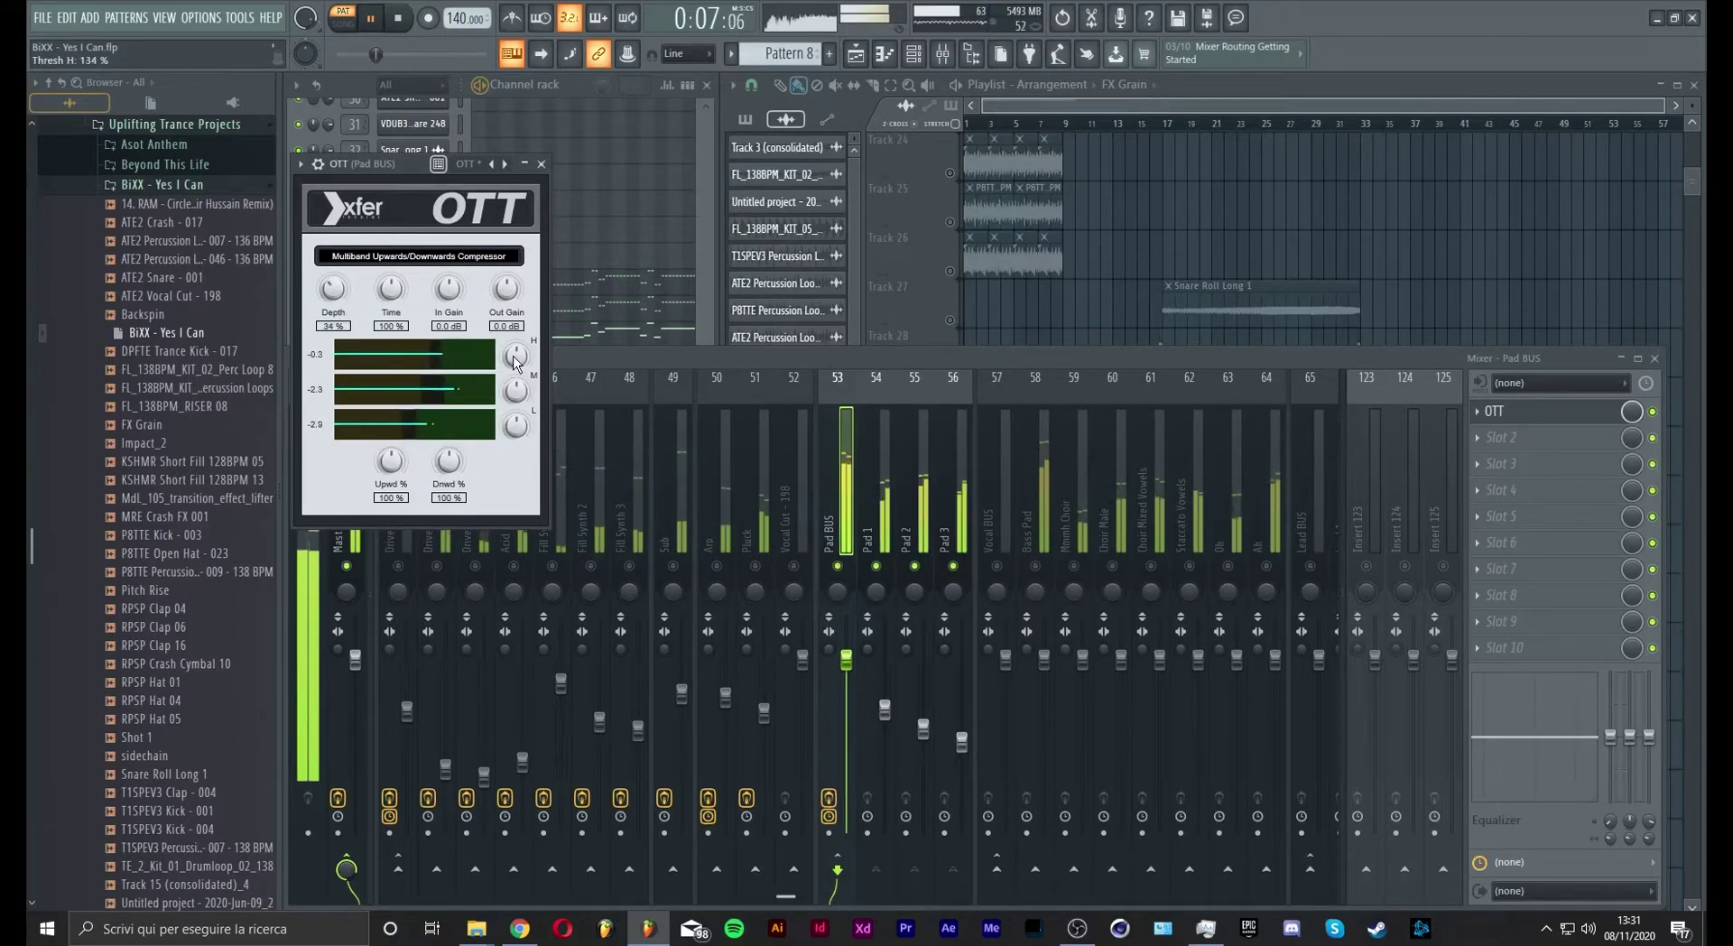
drag(517, 363, 518, 424)
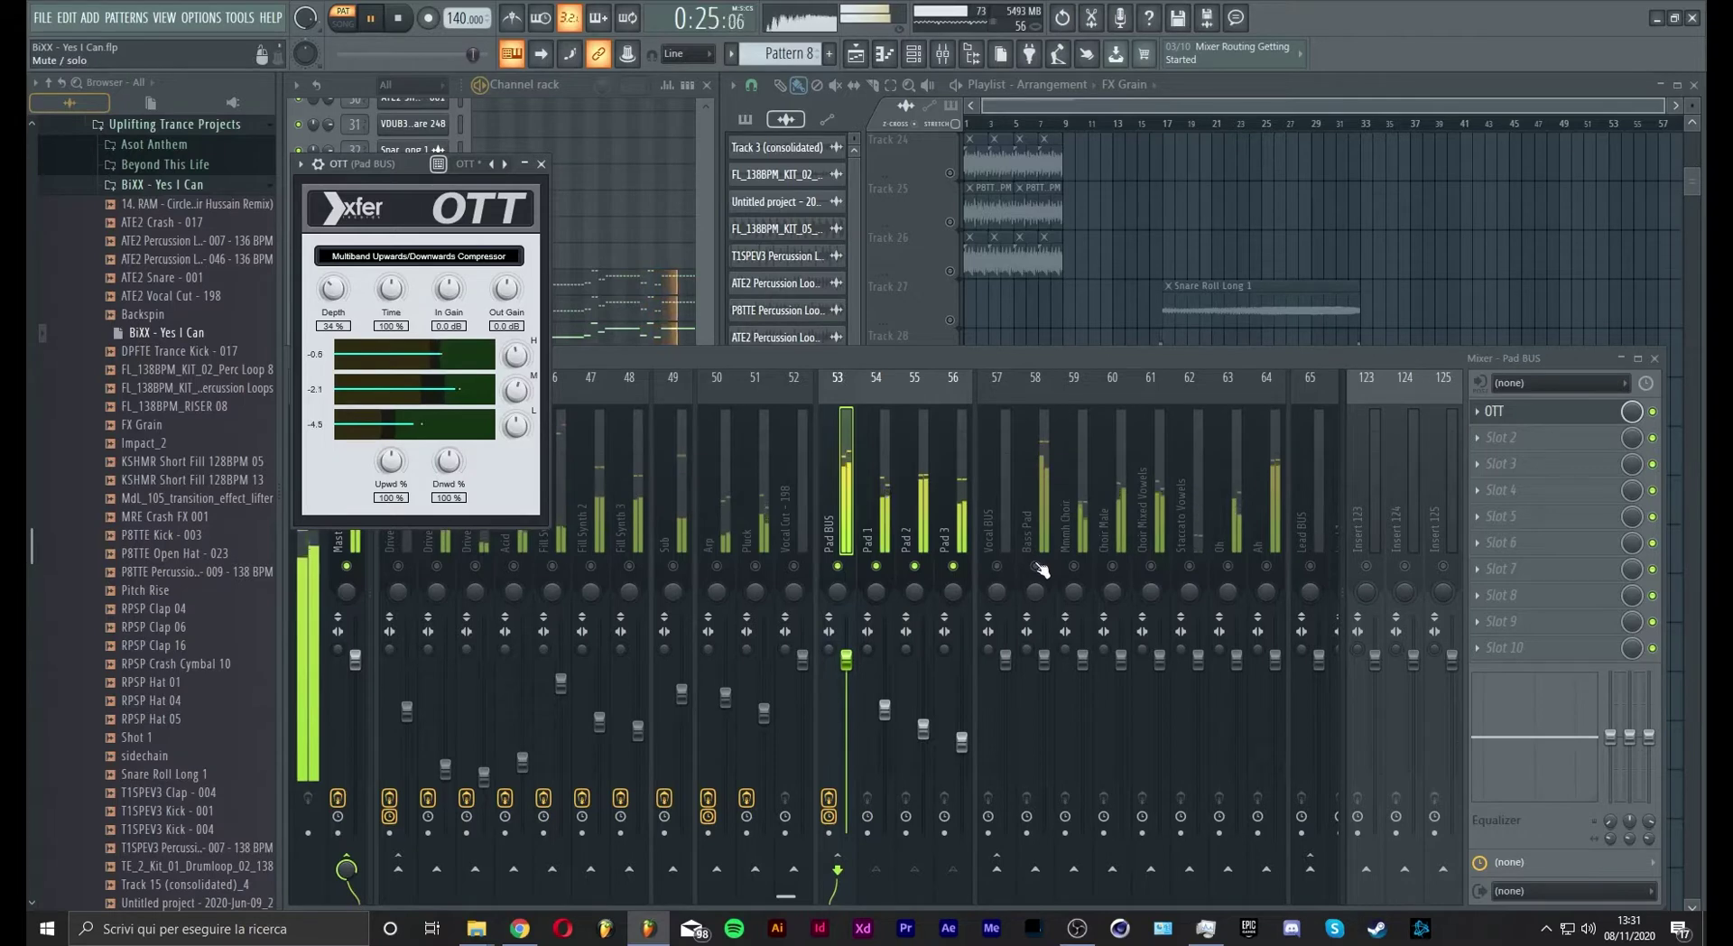
Move the Bass Pad mixer track beside Pad 3 in the pad group and lower its volume to about 50% (-12.6 dB)
click(1025, 512)
key(alt+Left)
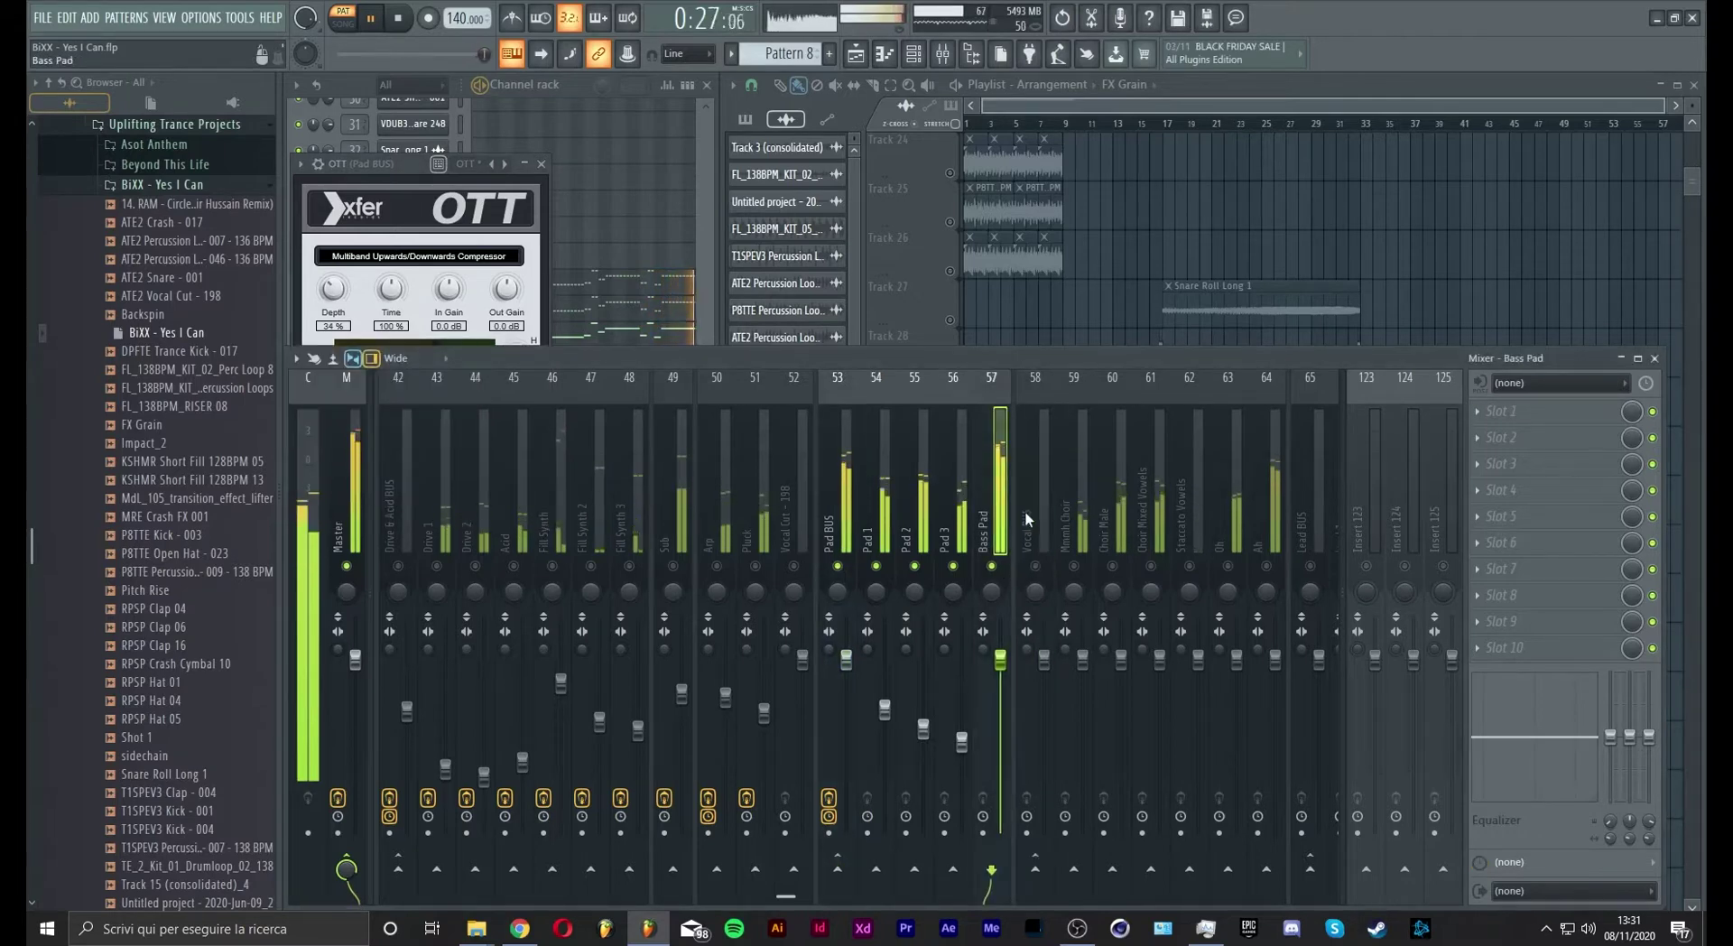
drag(1000, 660, 1000, 742)
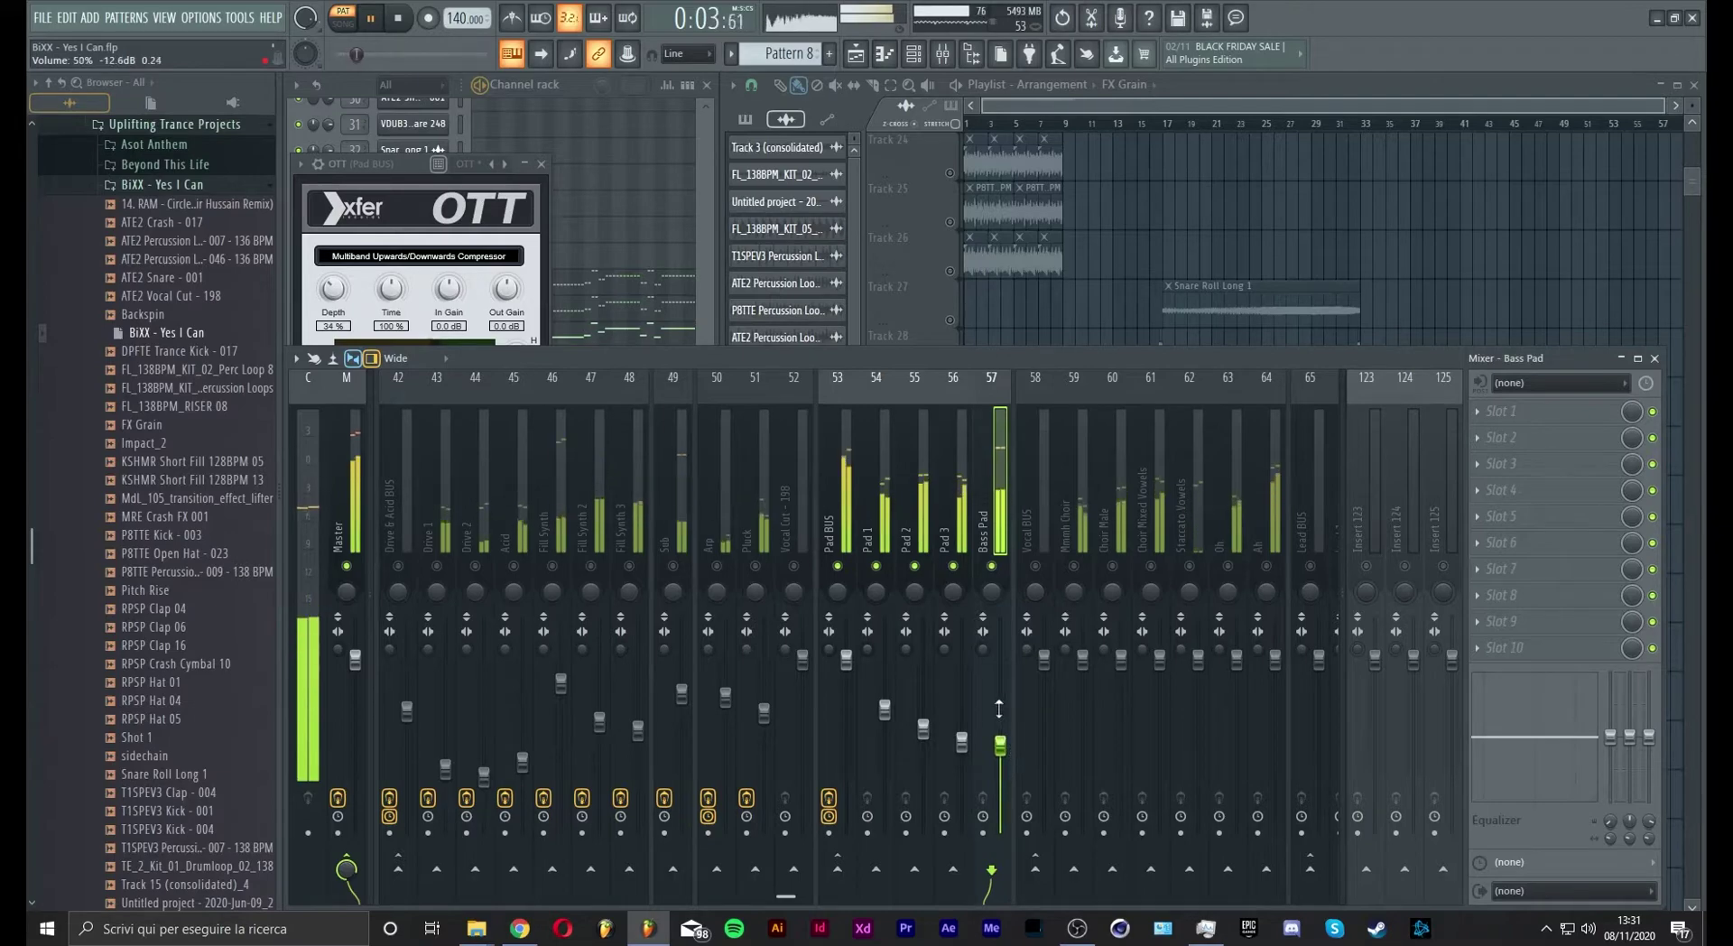
Add Fruity Parametric EQ 2 to slot 2 of the Pad BUS and load its 20Hz + 18kHz cut preset
click(844, 505)
click(1516, 437)
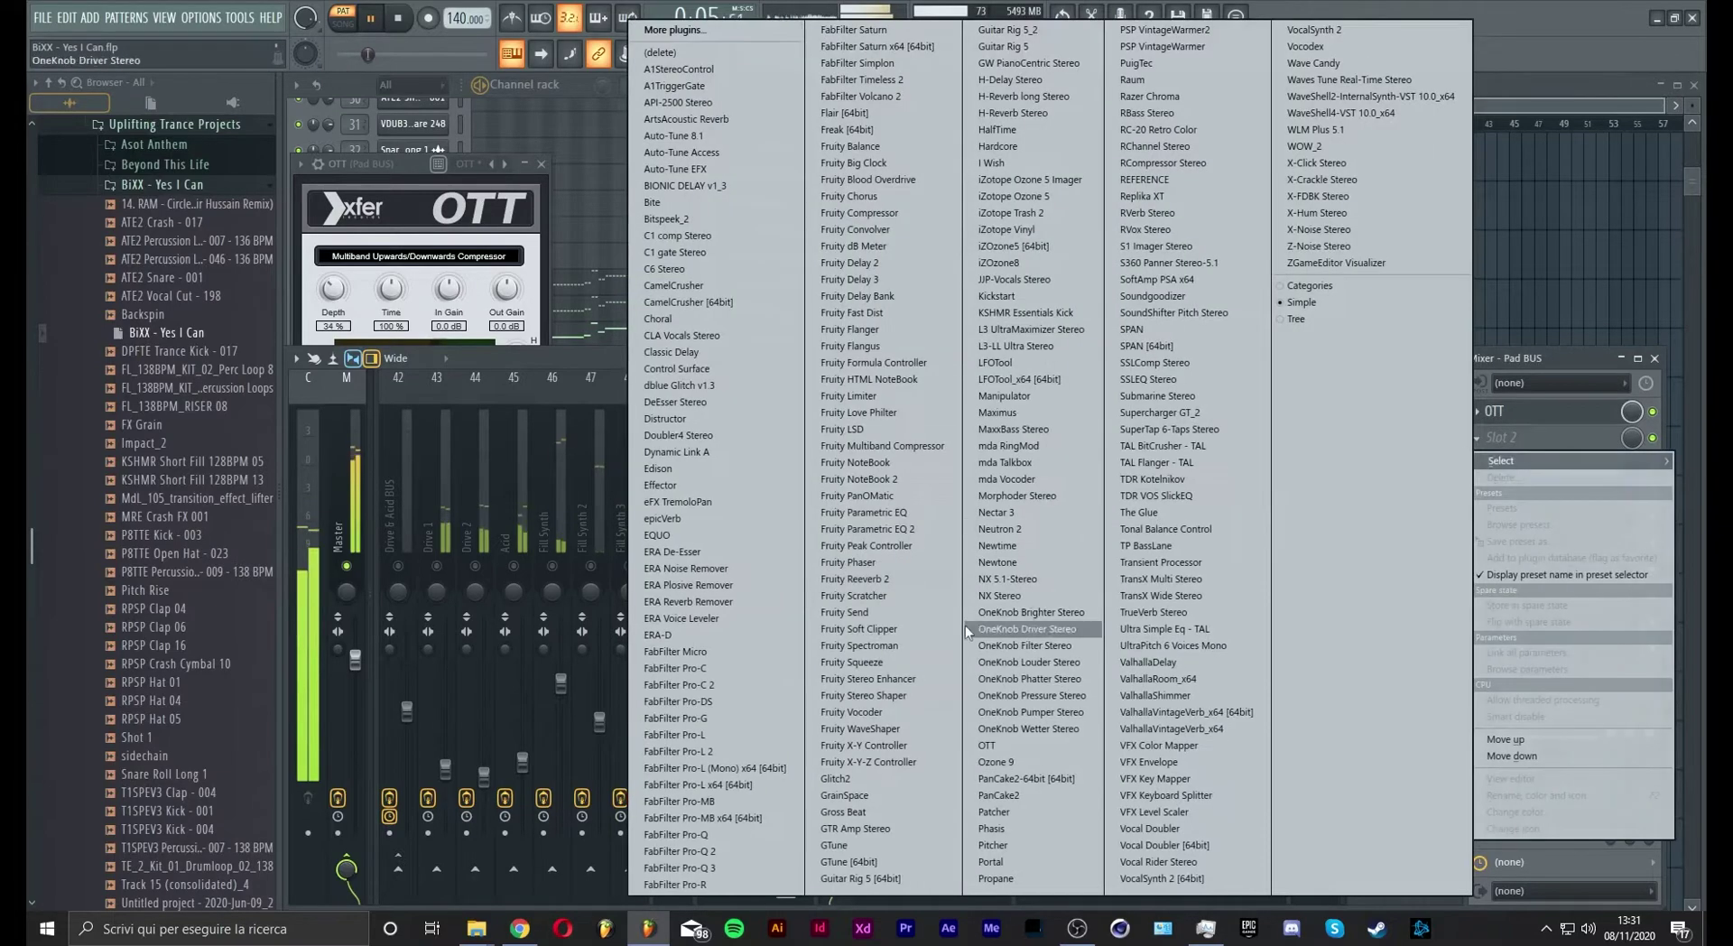
click(948, 531)
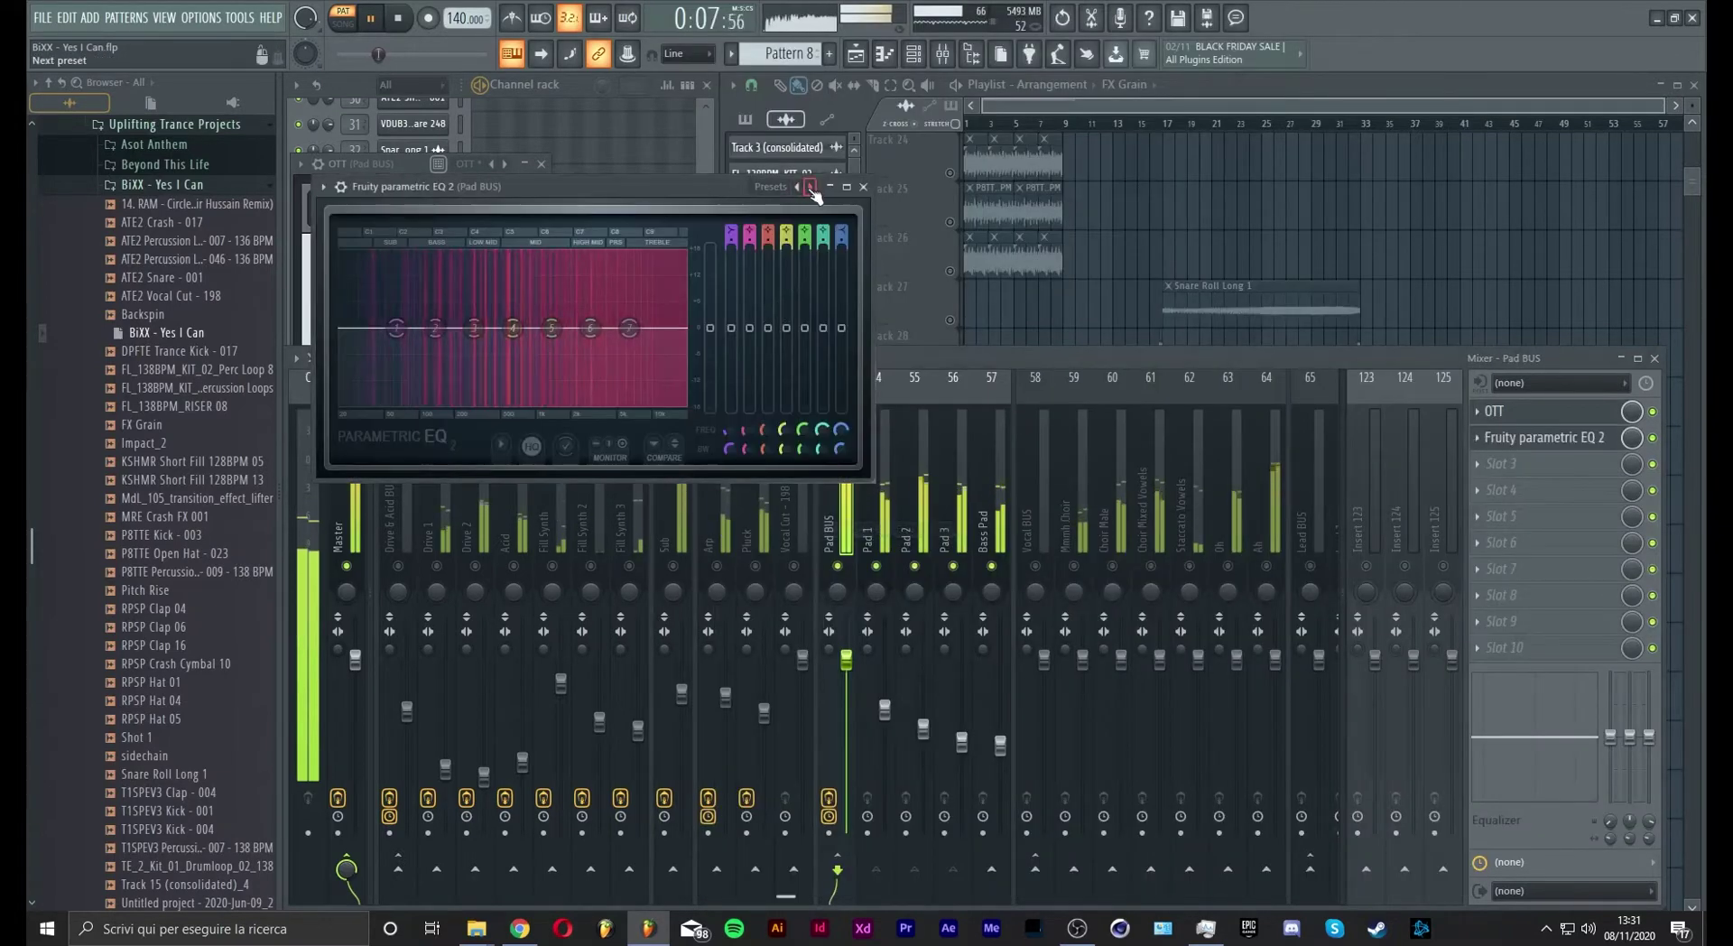
click(809, 187)
Make the Pad BUS EQ's high-pass slope gentler and raise its cutoff frequency to about 190 Hz
drag(348, 335, 365, 336)
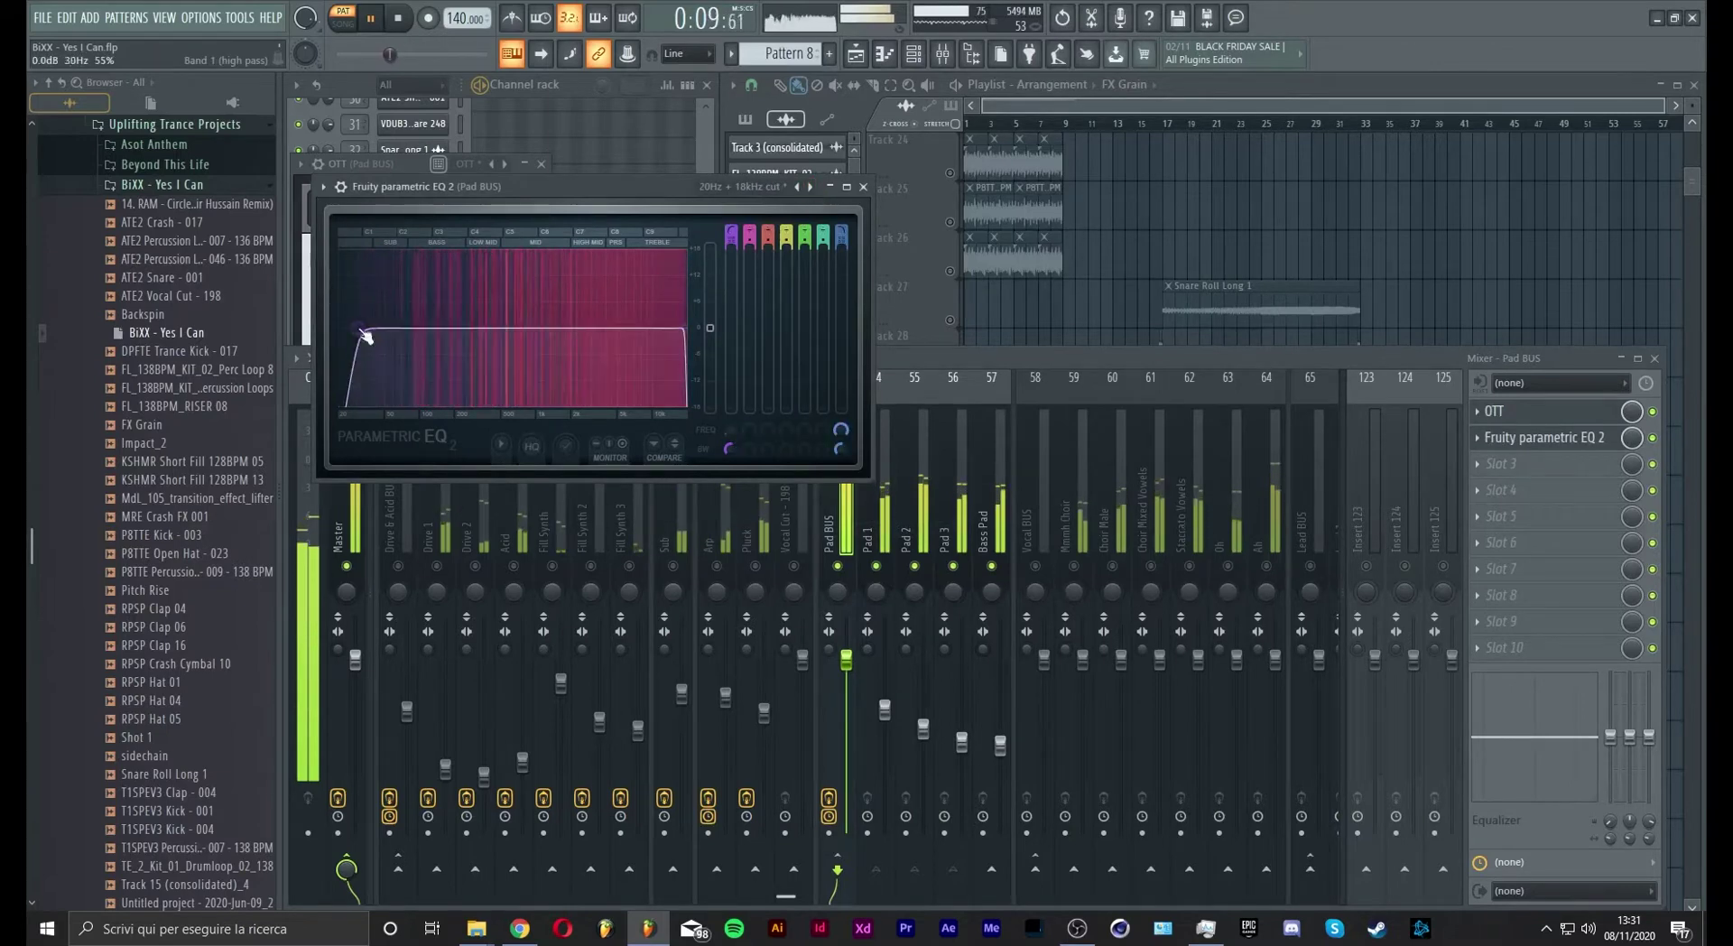
drag(732, 239, 732, 254)
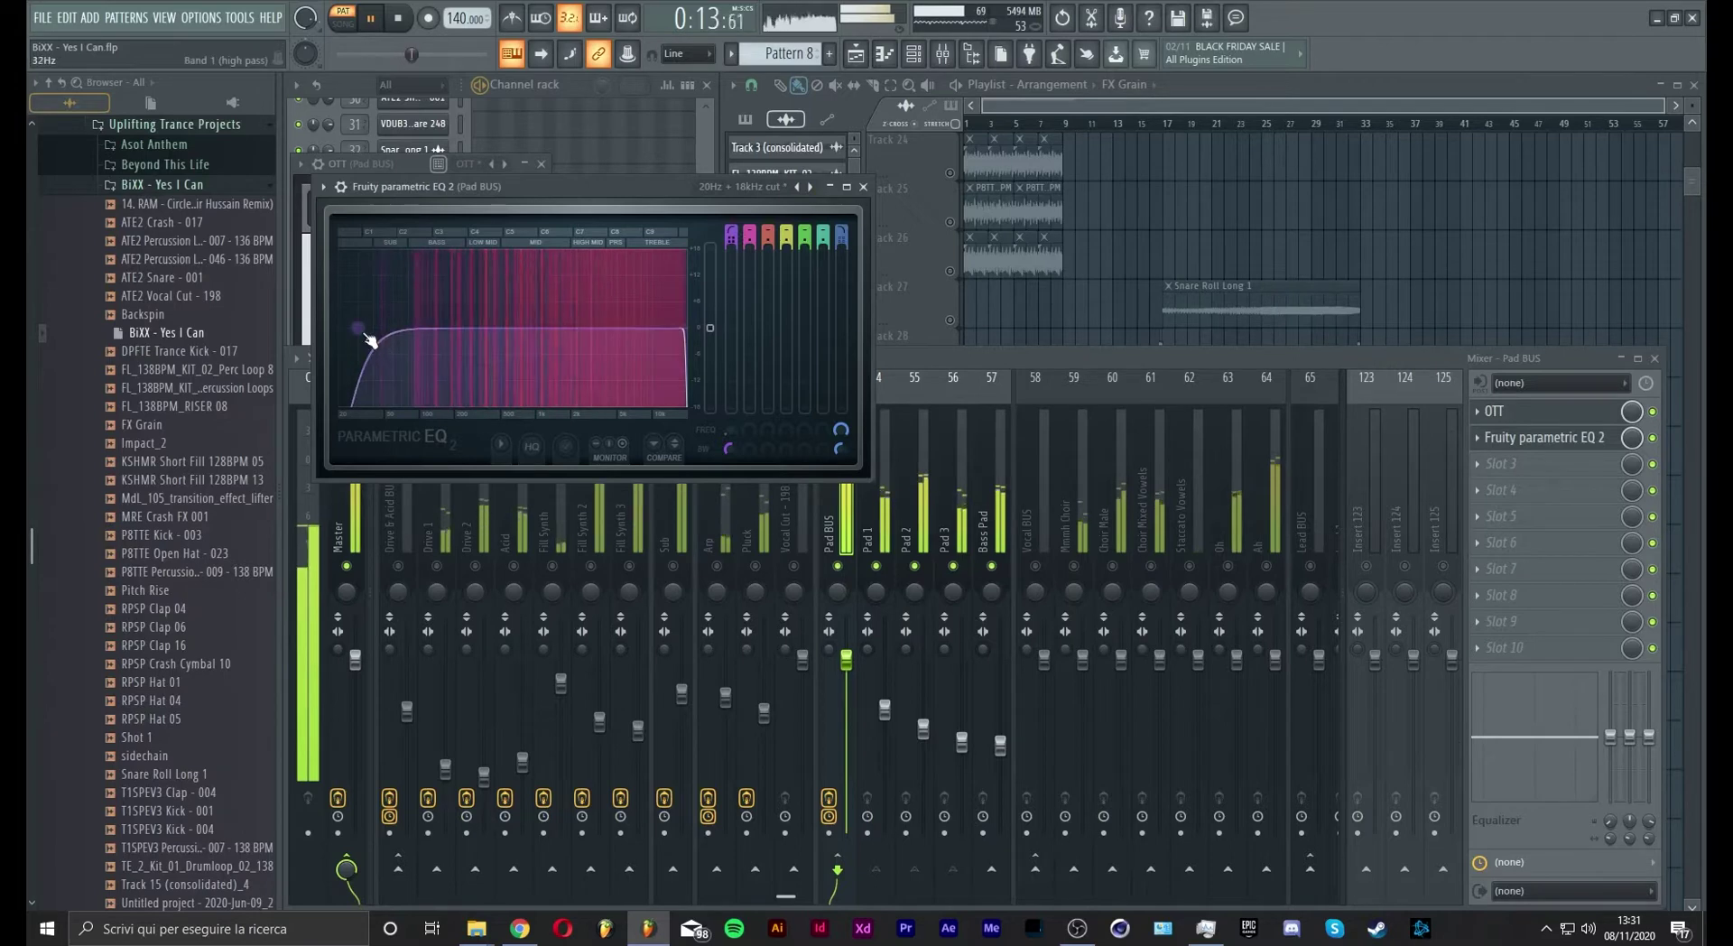
mouse_move(357, 327)
mouse_down()
mouse_move(422, 327)
mouse_move(341, 327)
mouse_move(389, 328)
mouse_up()
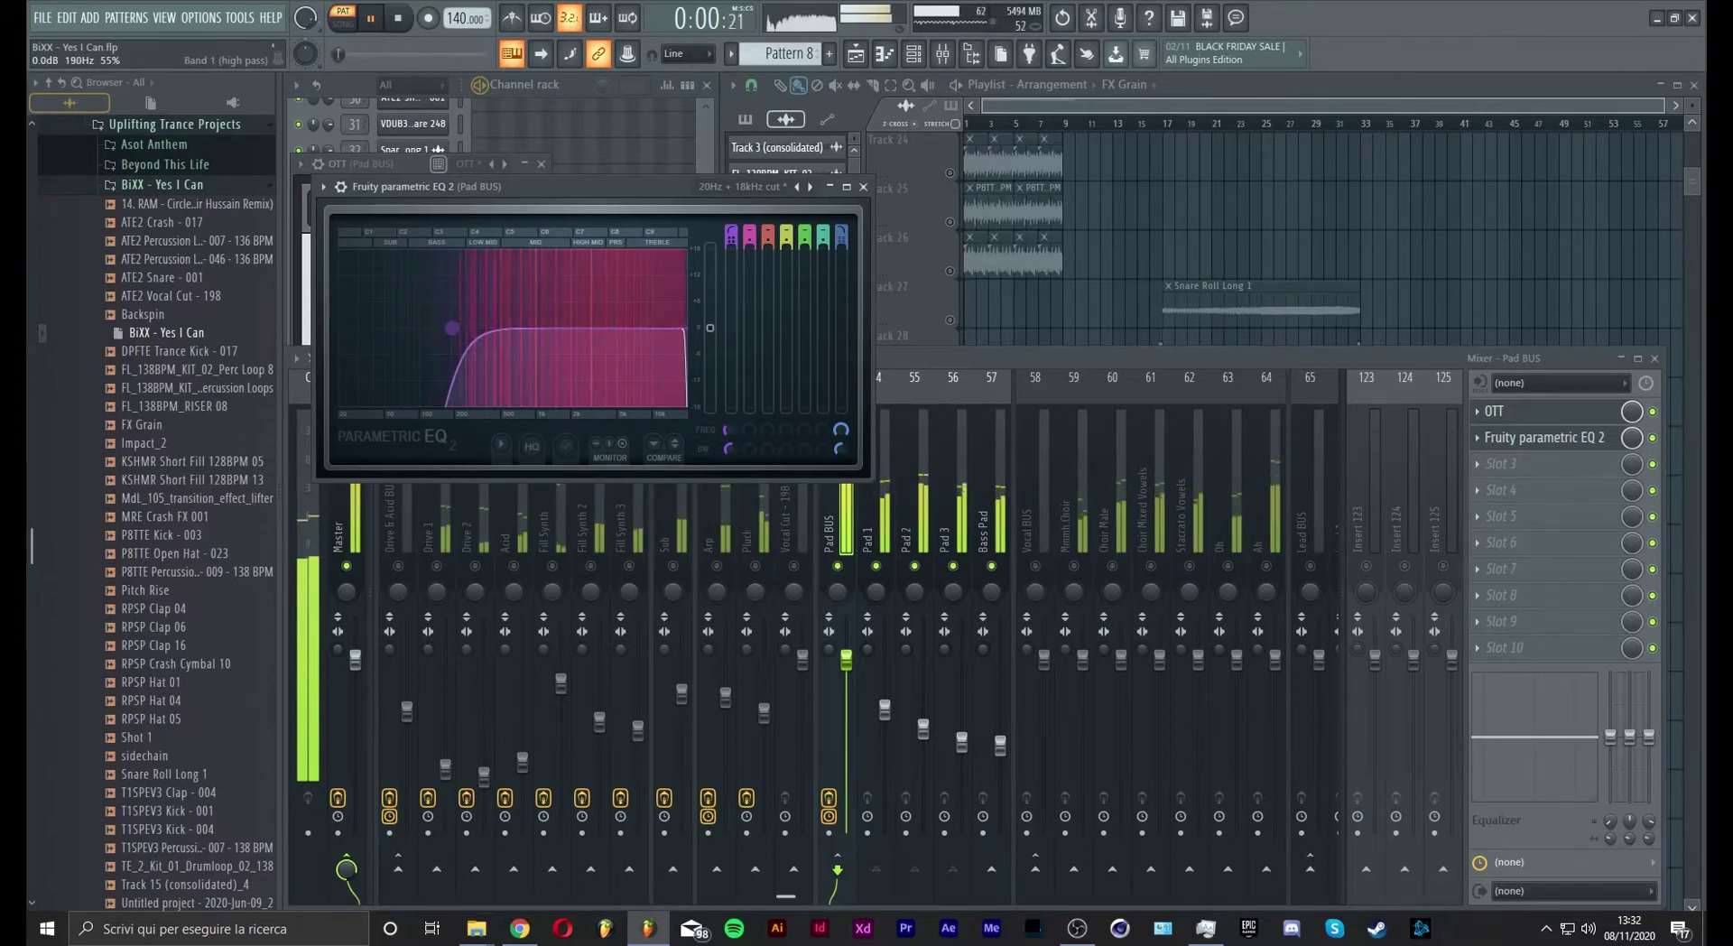
Open the Bass Pad synth, adjust its built-in EQ with the high band level at 110, and close it
click(996, 426)
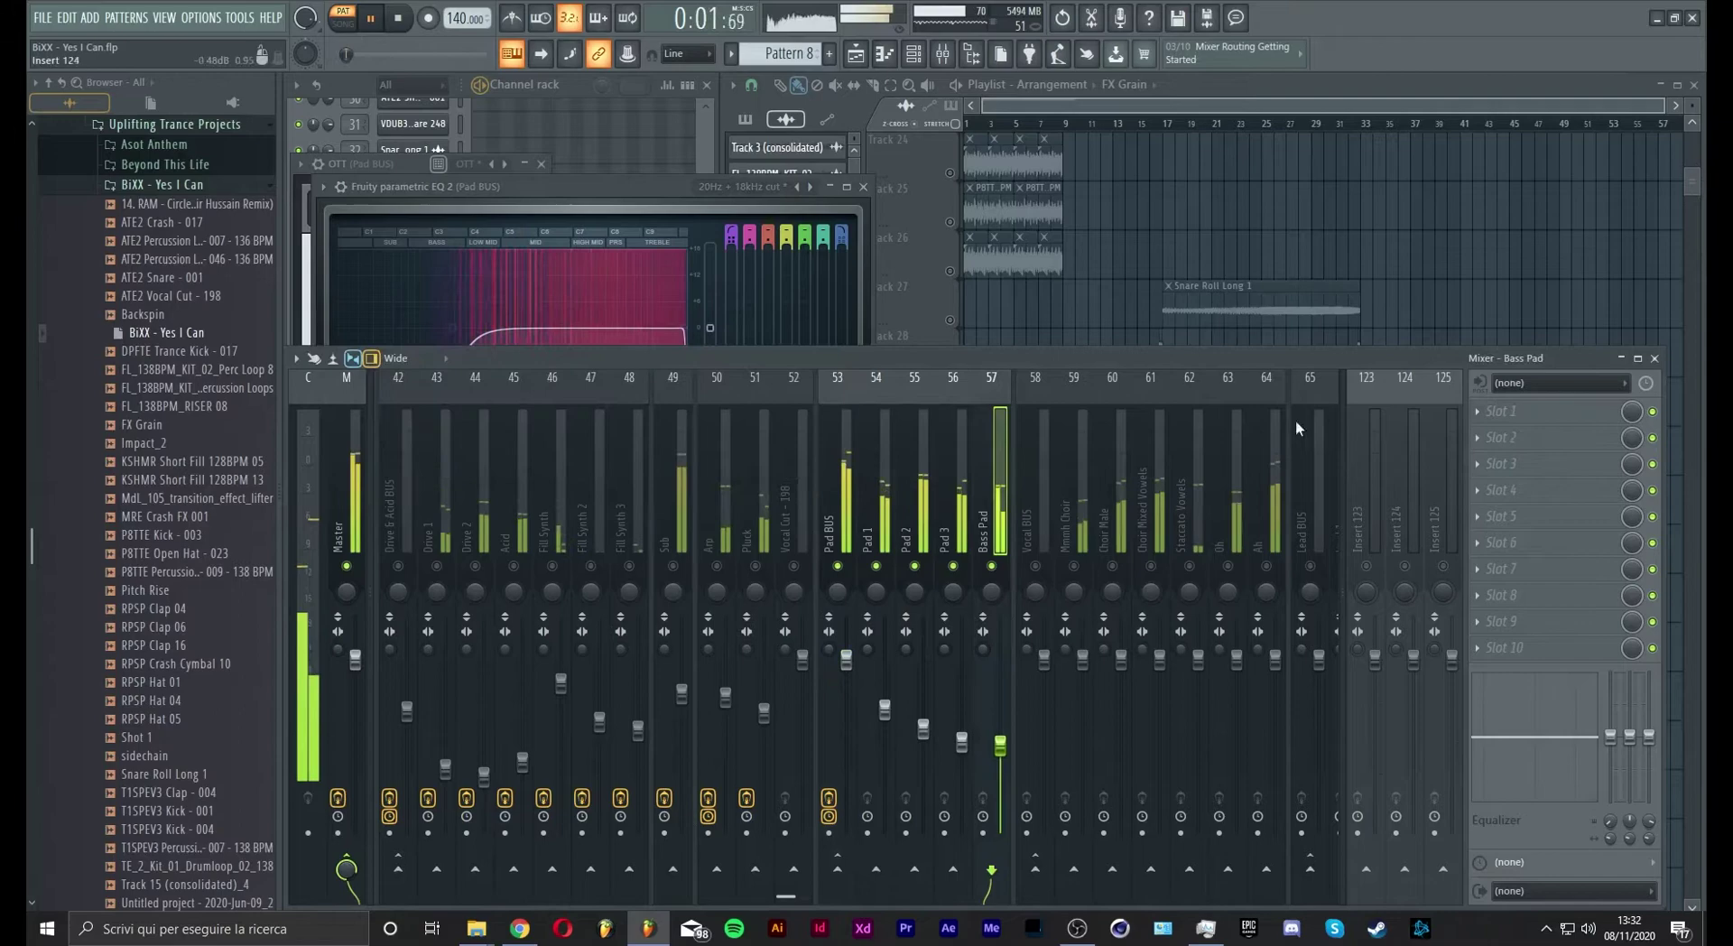
click(701, 159)
scroll(607, 556, down, 6)
scroll(567, 641, down, 3)
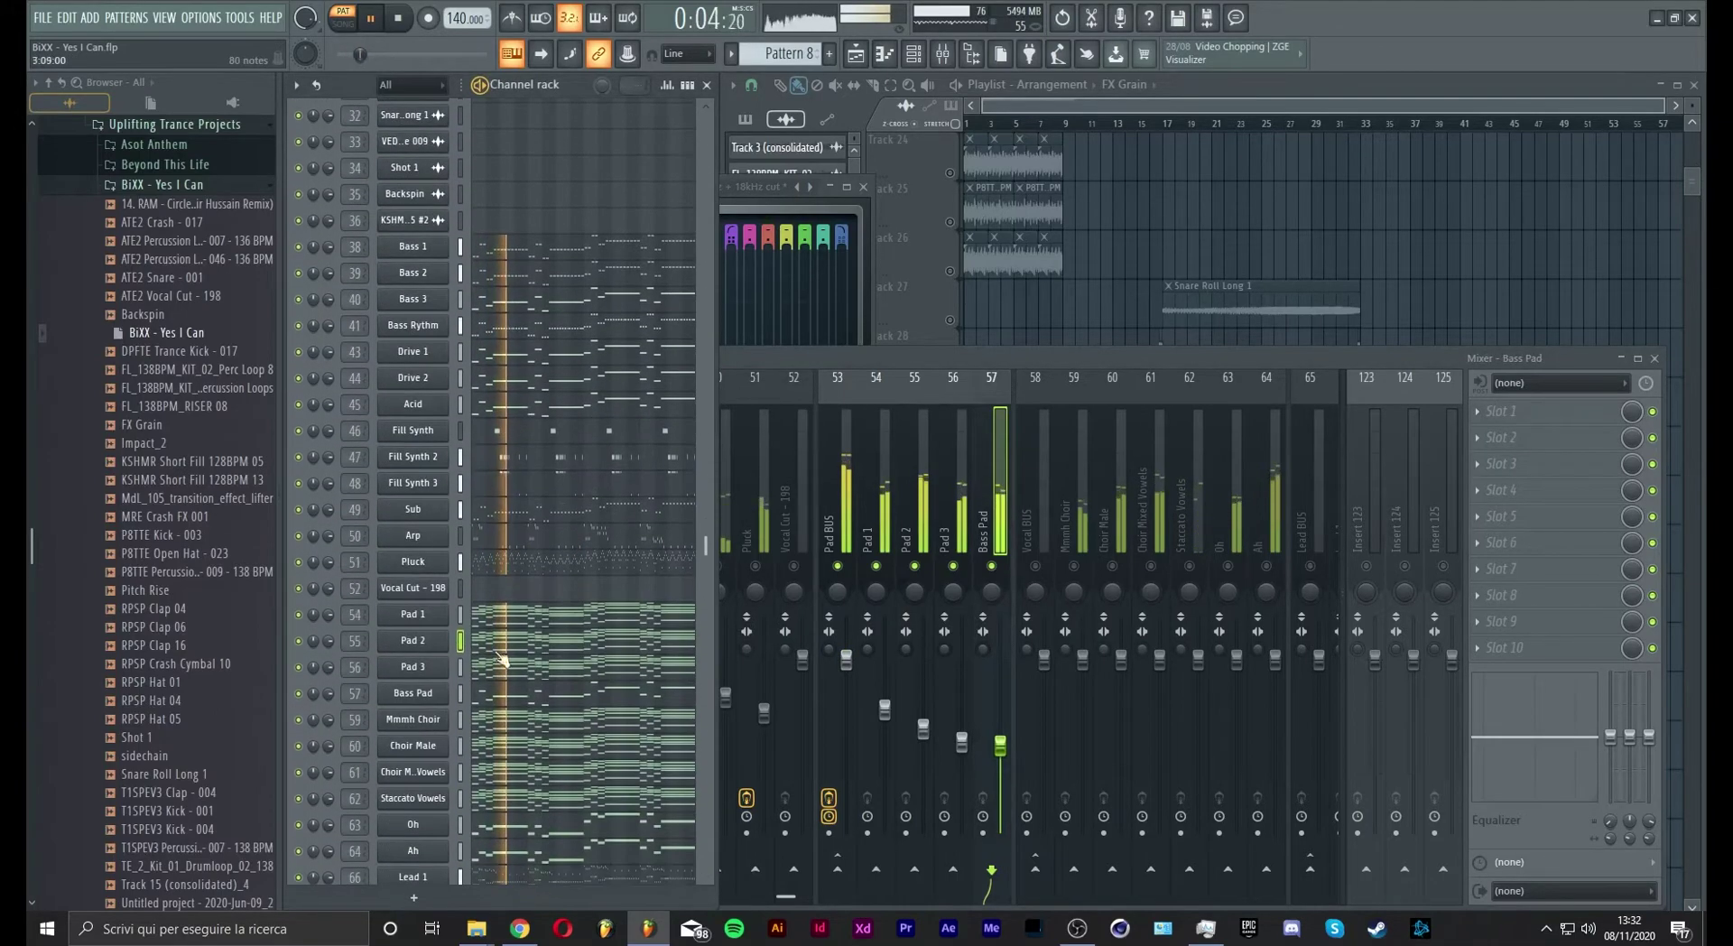
click(412, 694)
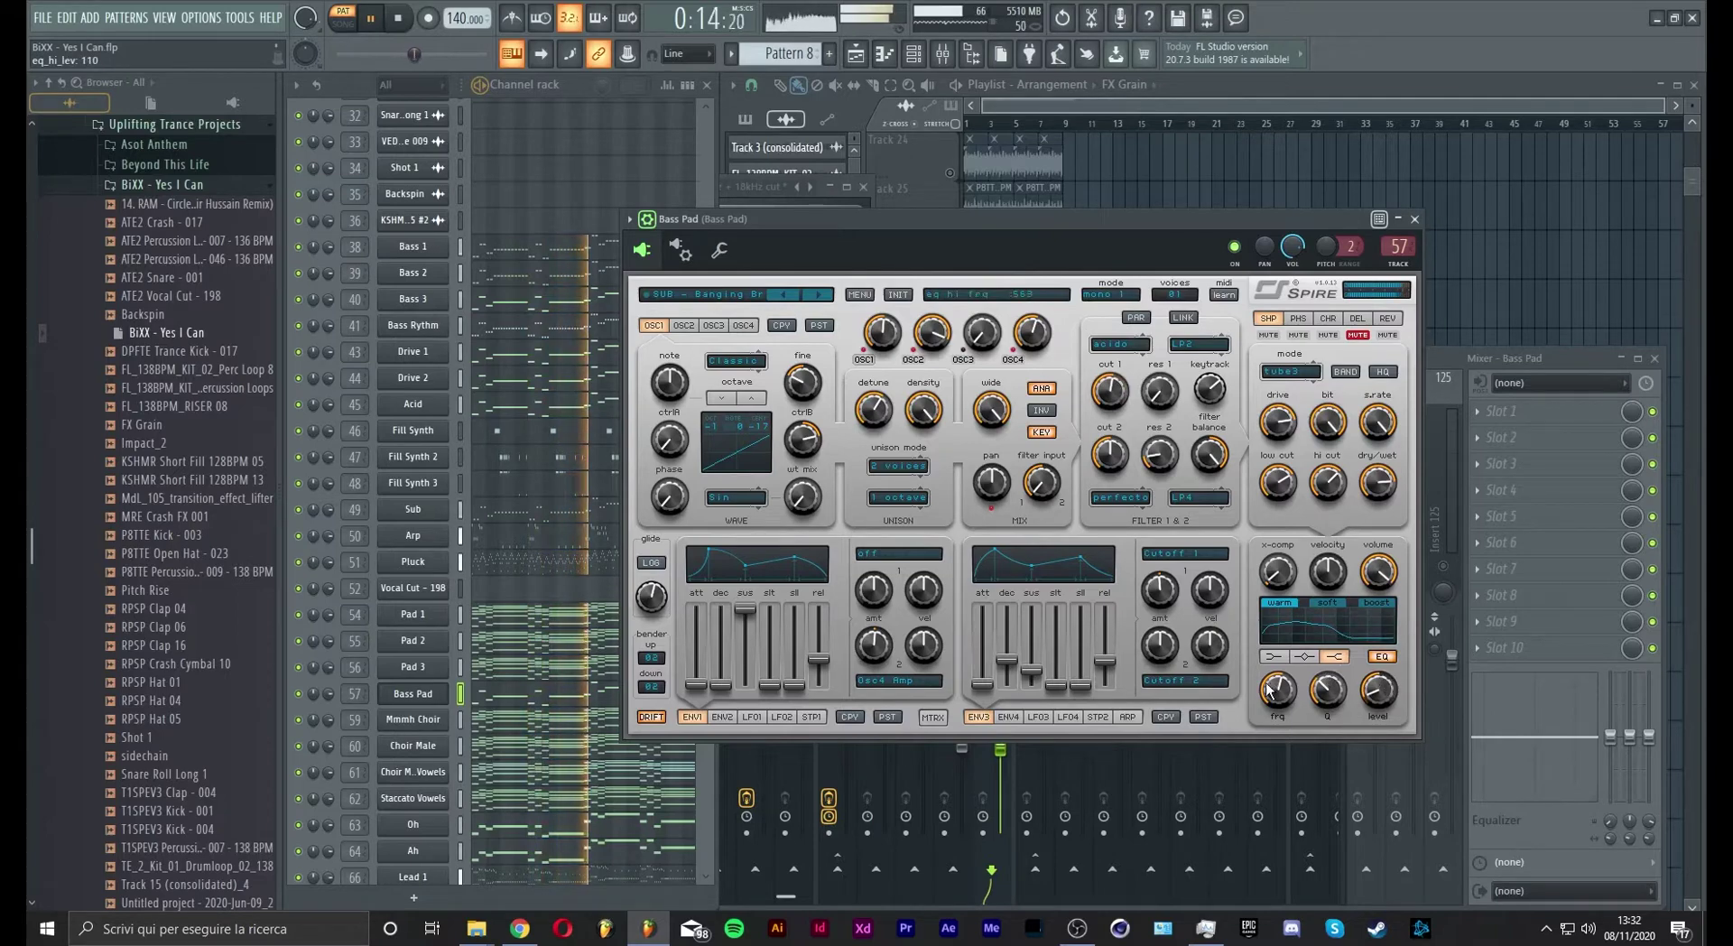
key(Escape)
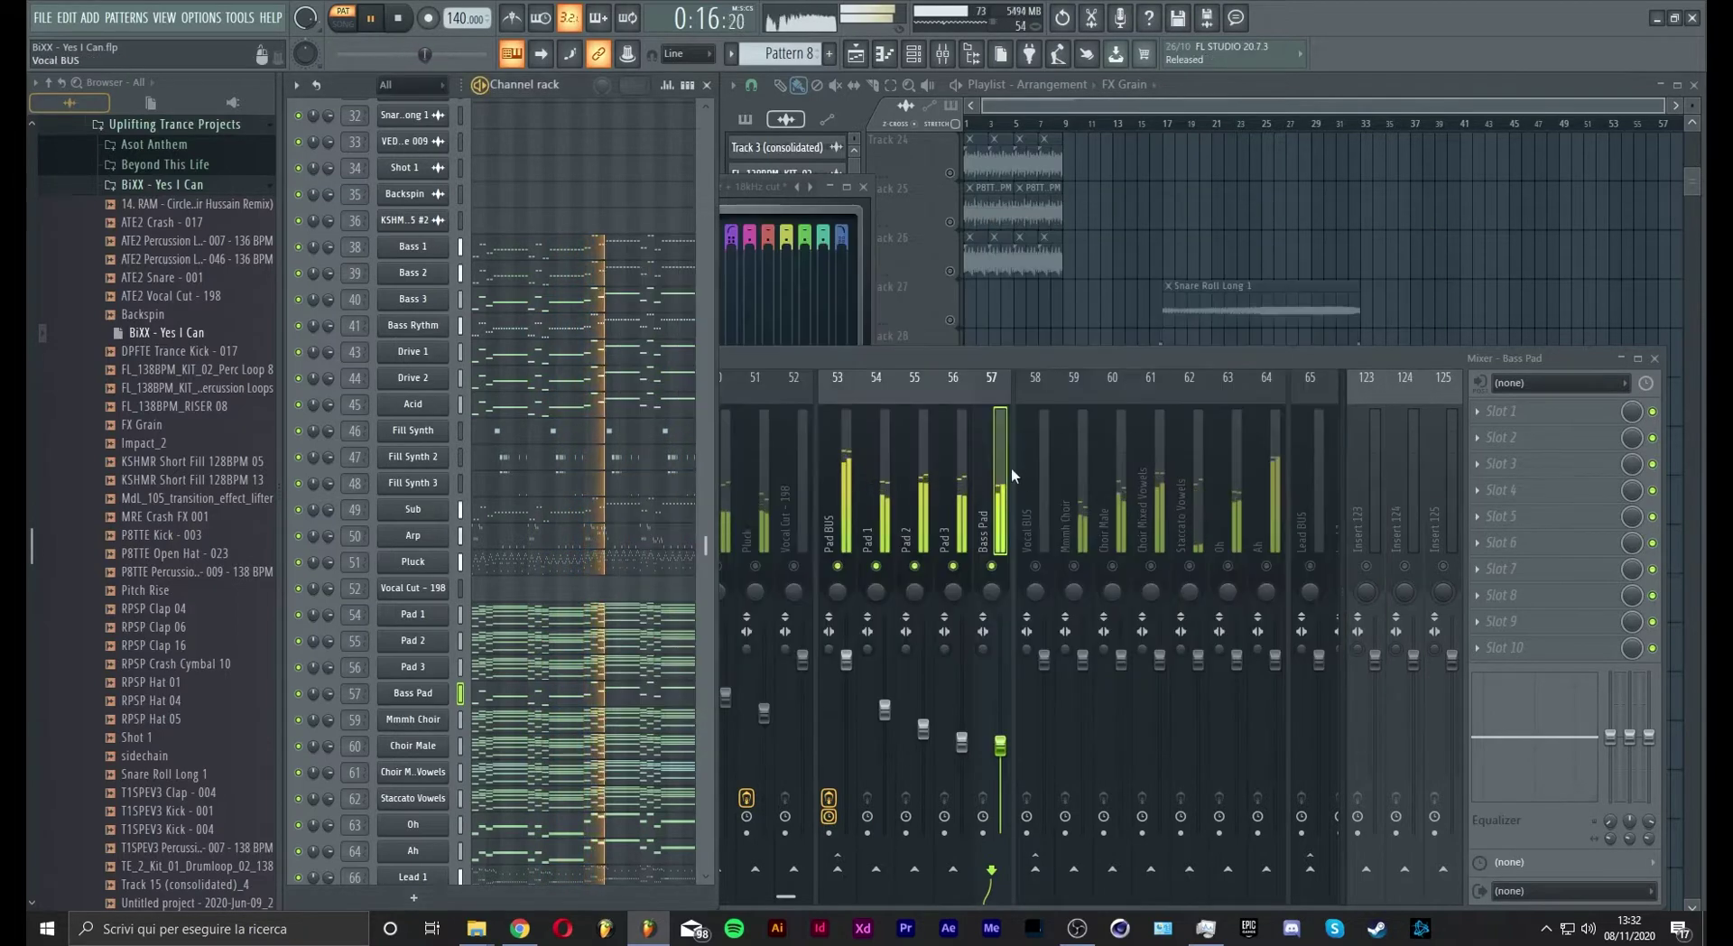
Retune the high-pass band of the Pad BUS EQ, trying Gentle 8 and Steep 4 slopes and settling on a lower cutoff frequency
click(782, 209)
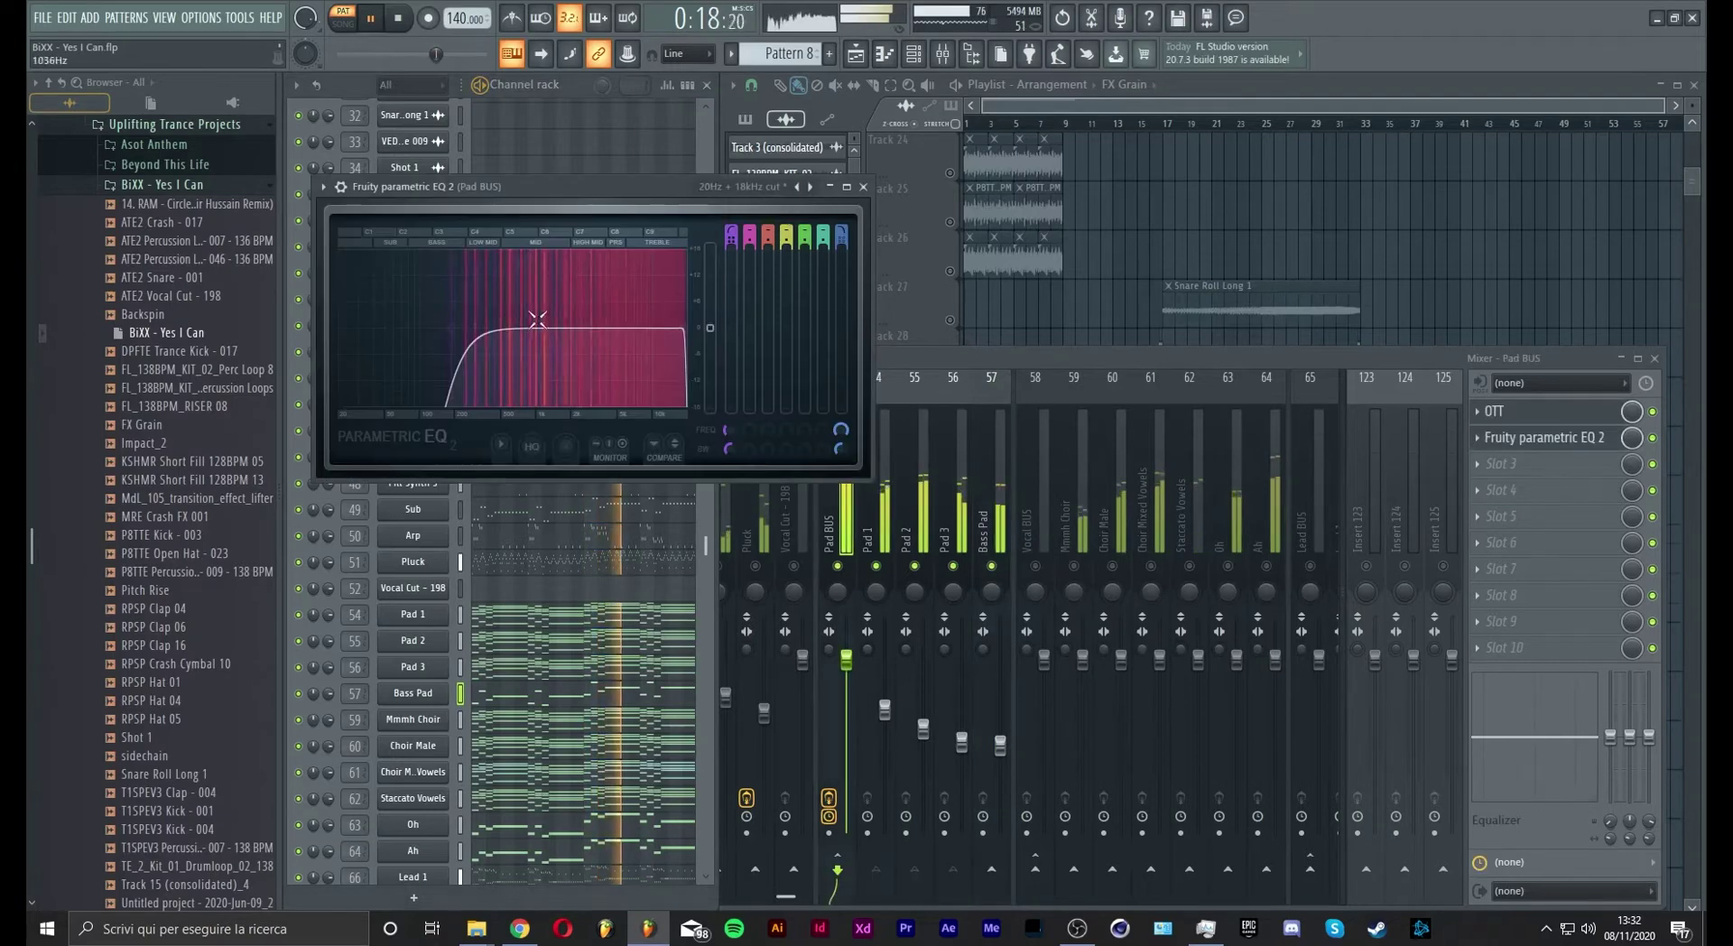
mouse_move(416, 328)
mouse_down()
mouse_move(397, 328)
mouse_move(431, 328)
mouse_move(415, 328)
mouse_up()
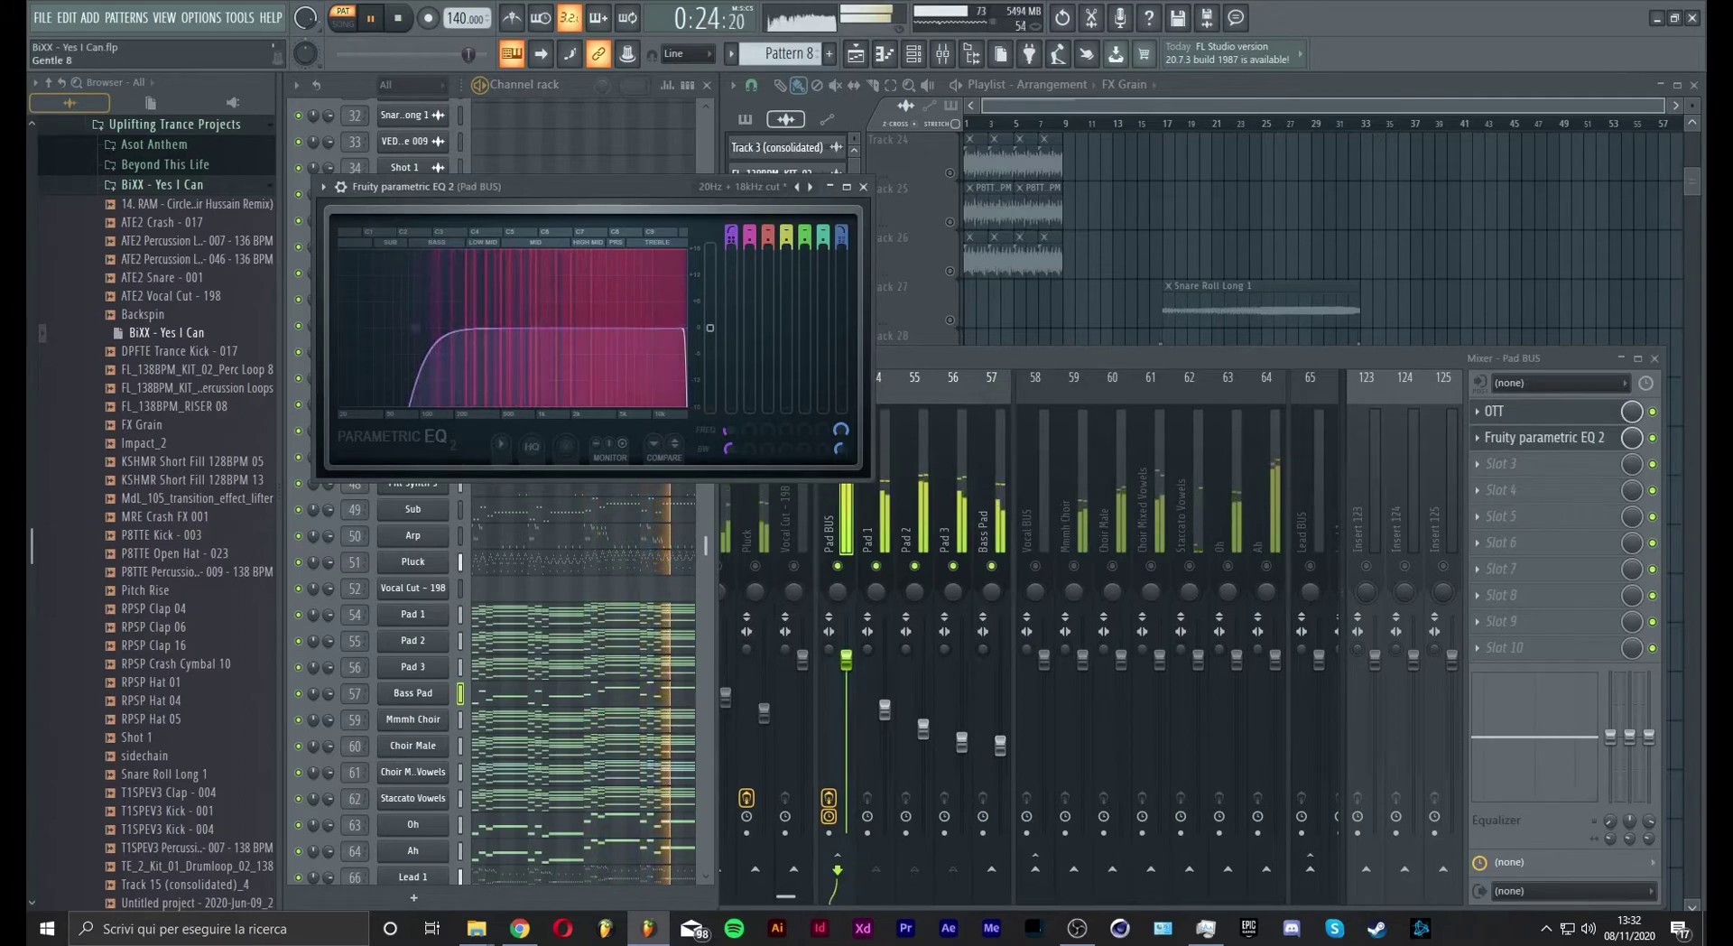
mouse_move(731, 241)
mouse_down()
mouse_move(731, 259)
mouse_move(731, 238)
mouse_up()
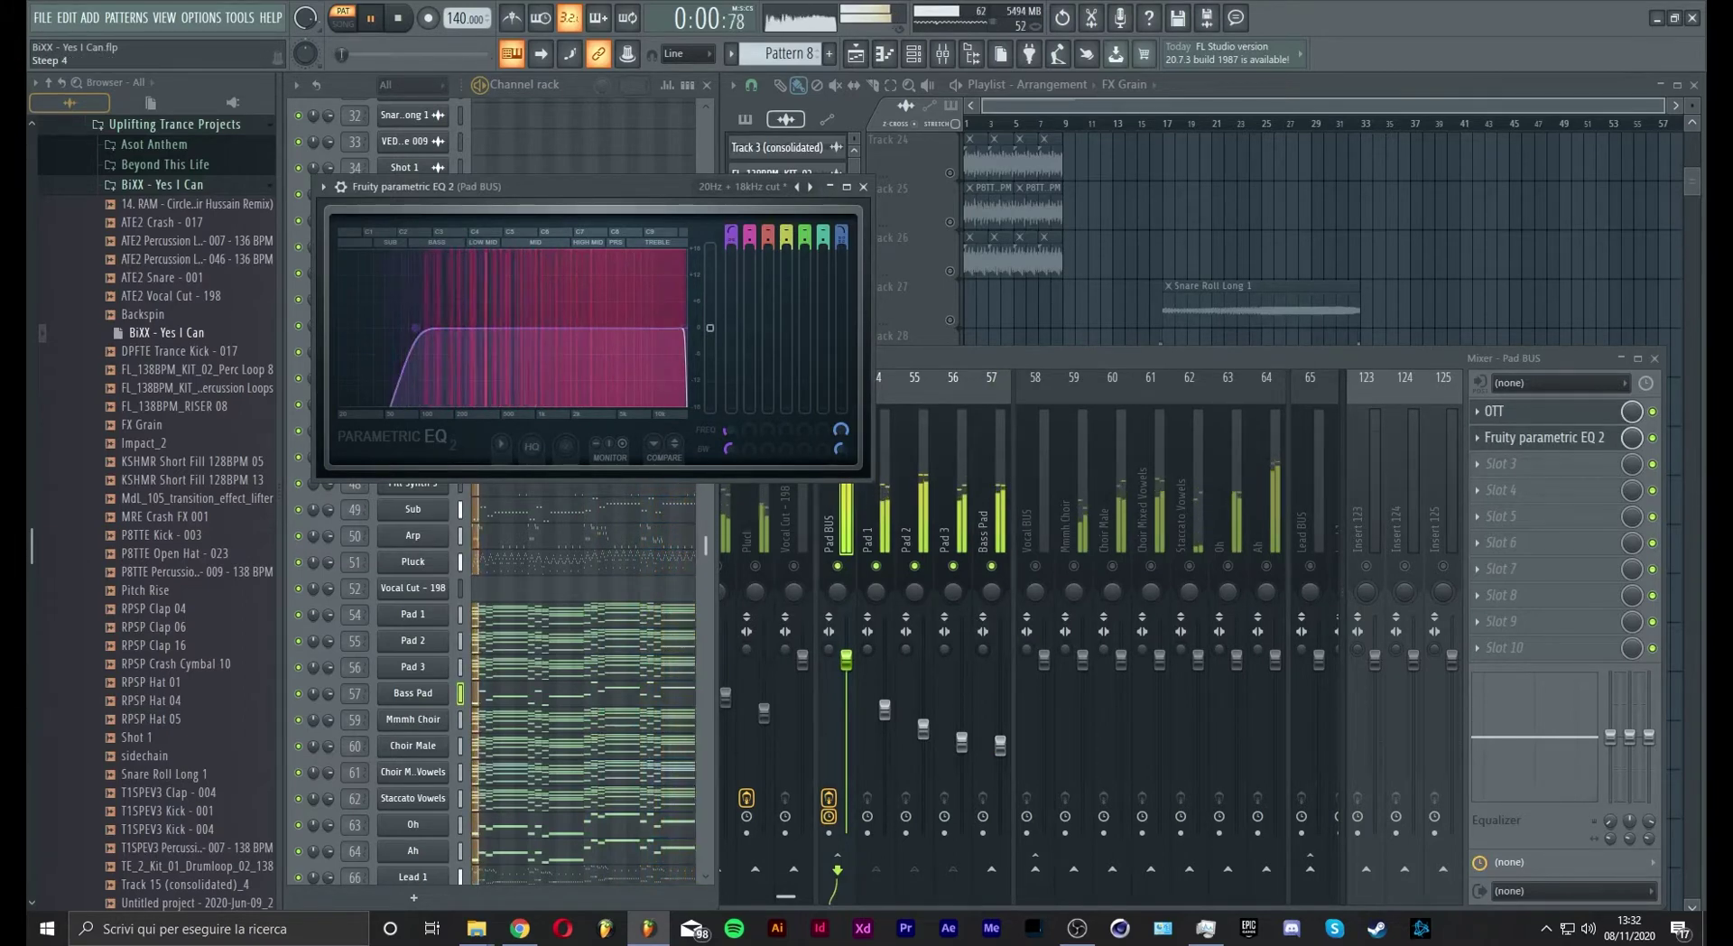
drag(415, 327, 460, 328)
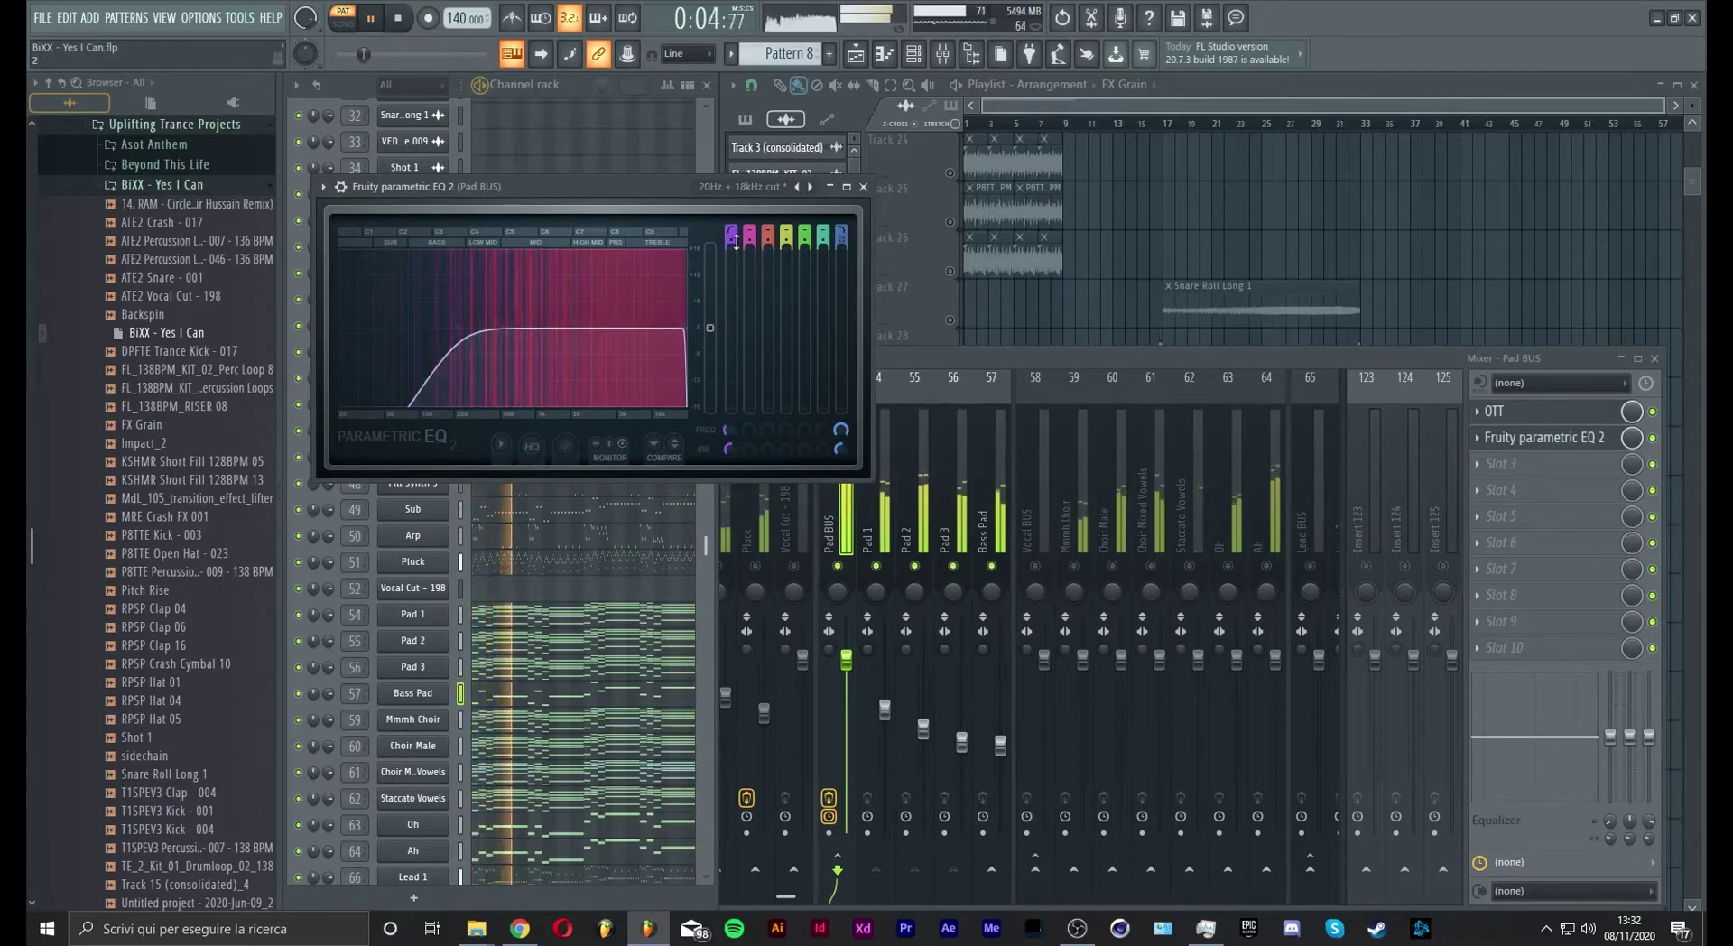
scroll(460, 327, up, 4)
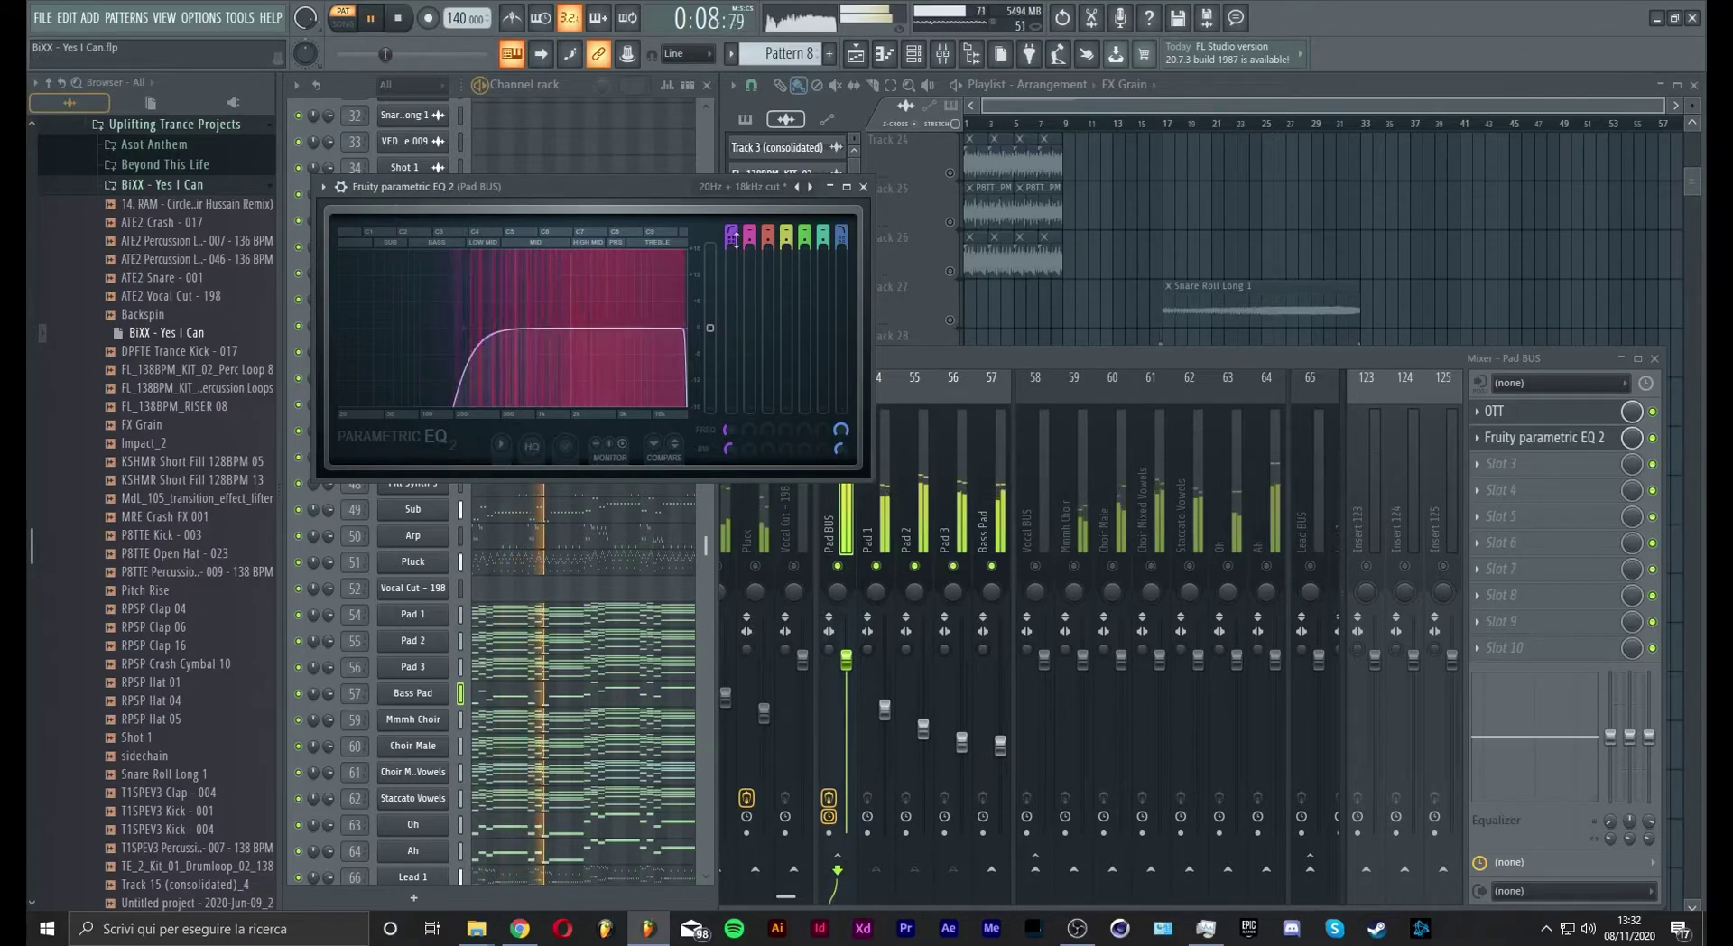
drag(460, 329, 425, 328)
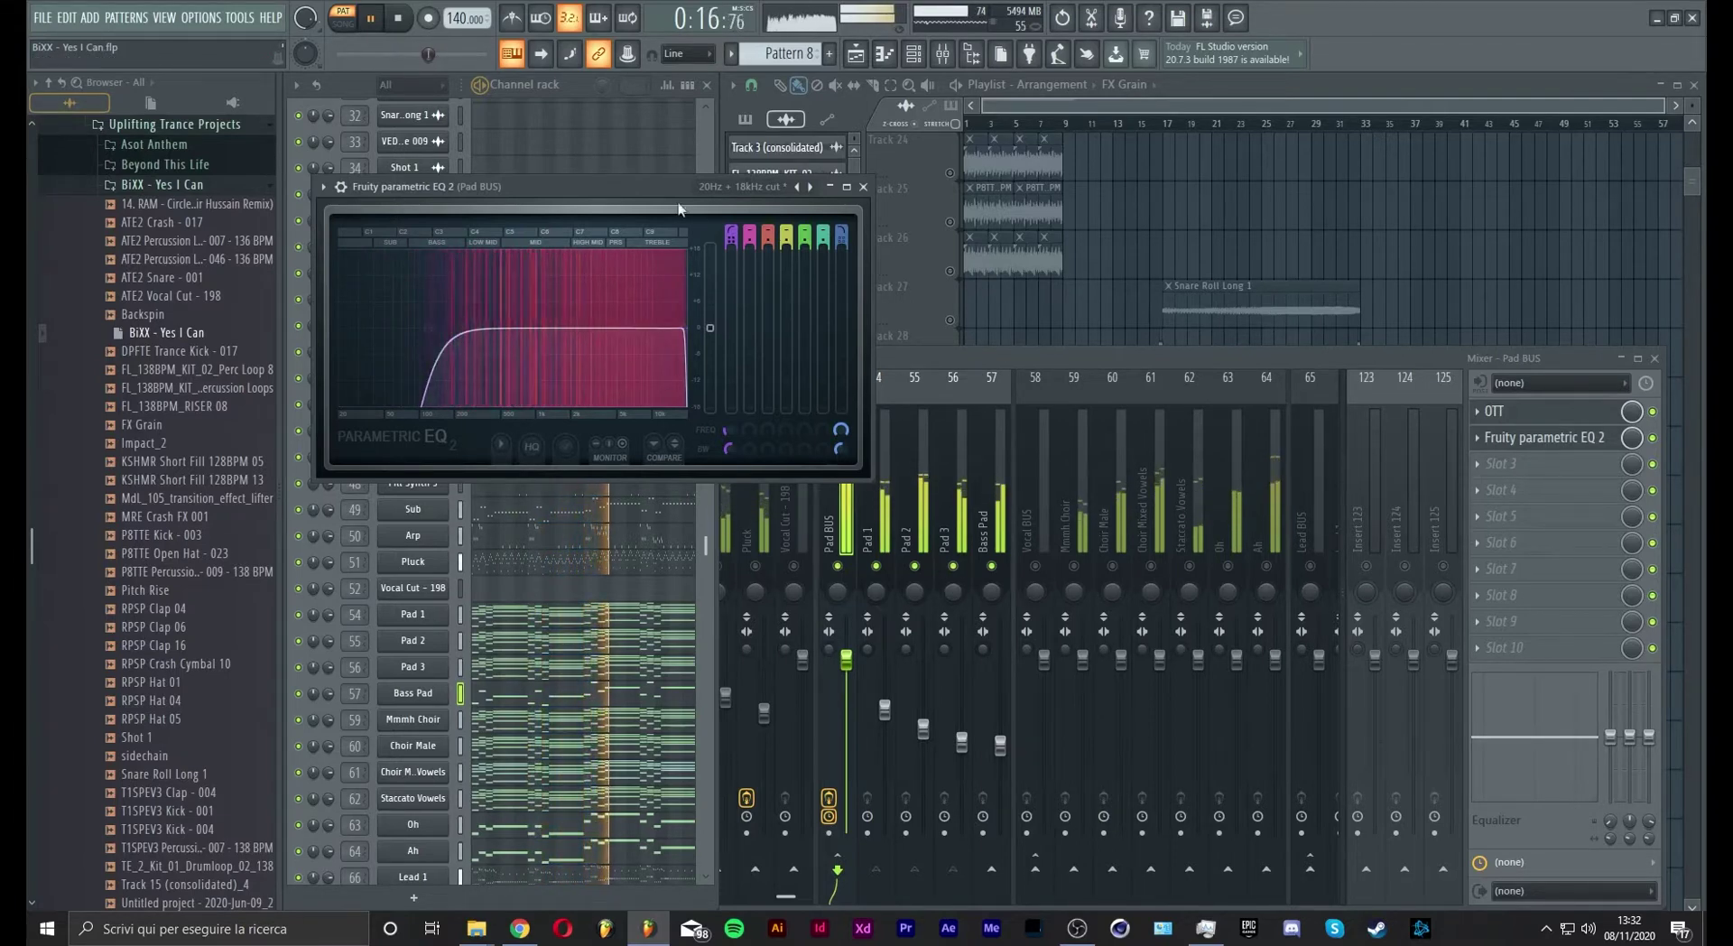
Mute the Bass Pad mixer track and compare the Pad BUS with its EQ bypassed and re-enabled
click(1004, 575)
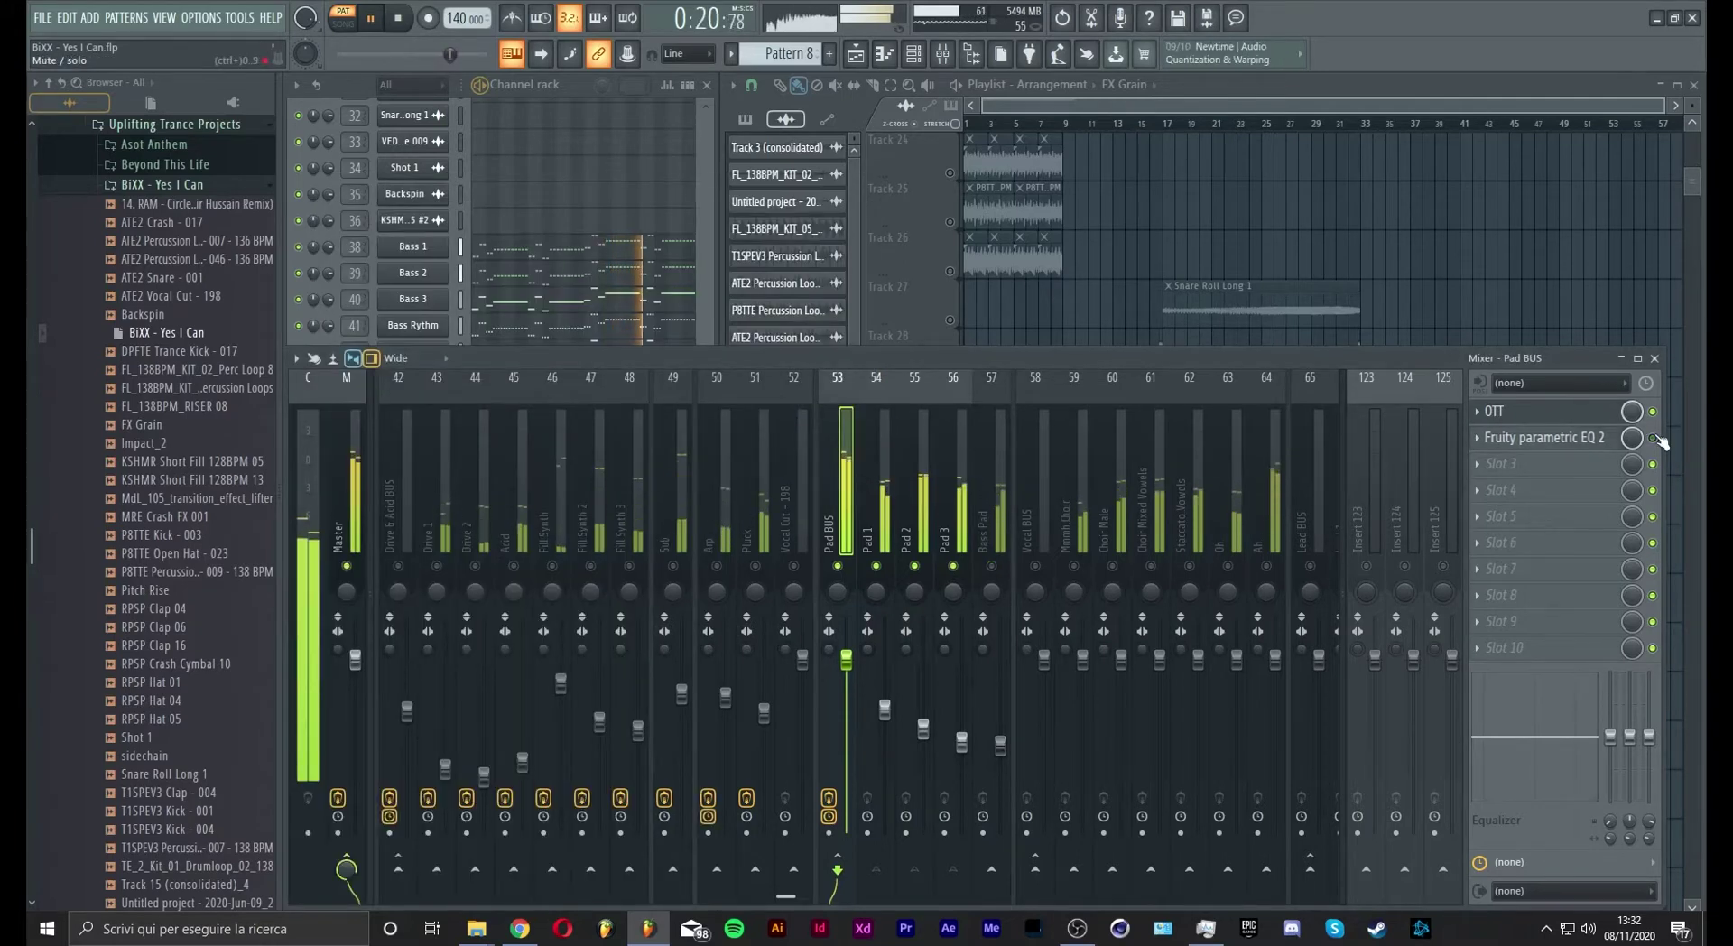
click(1605, 439)
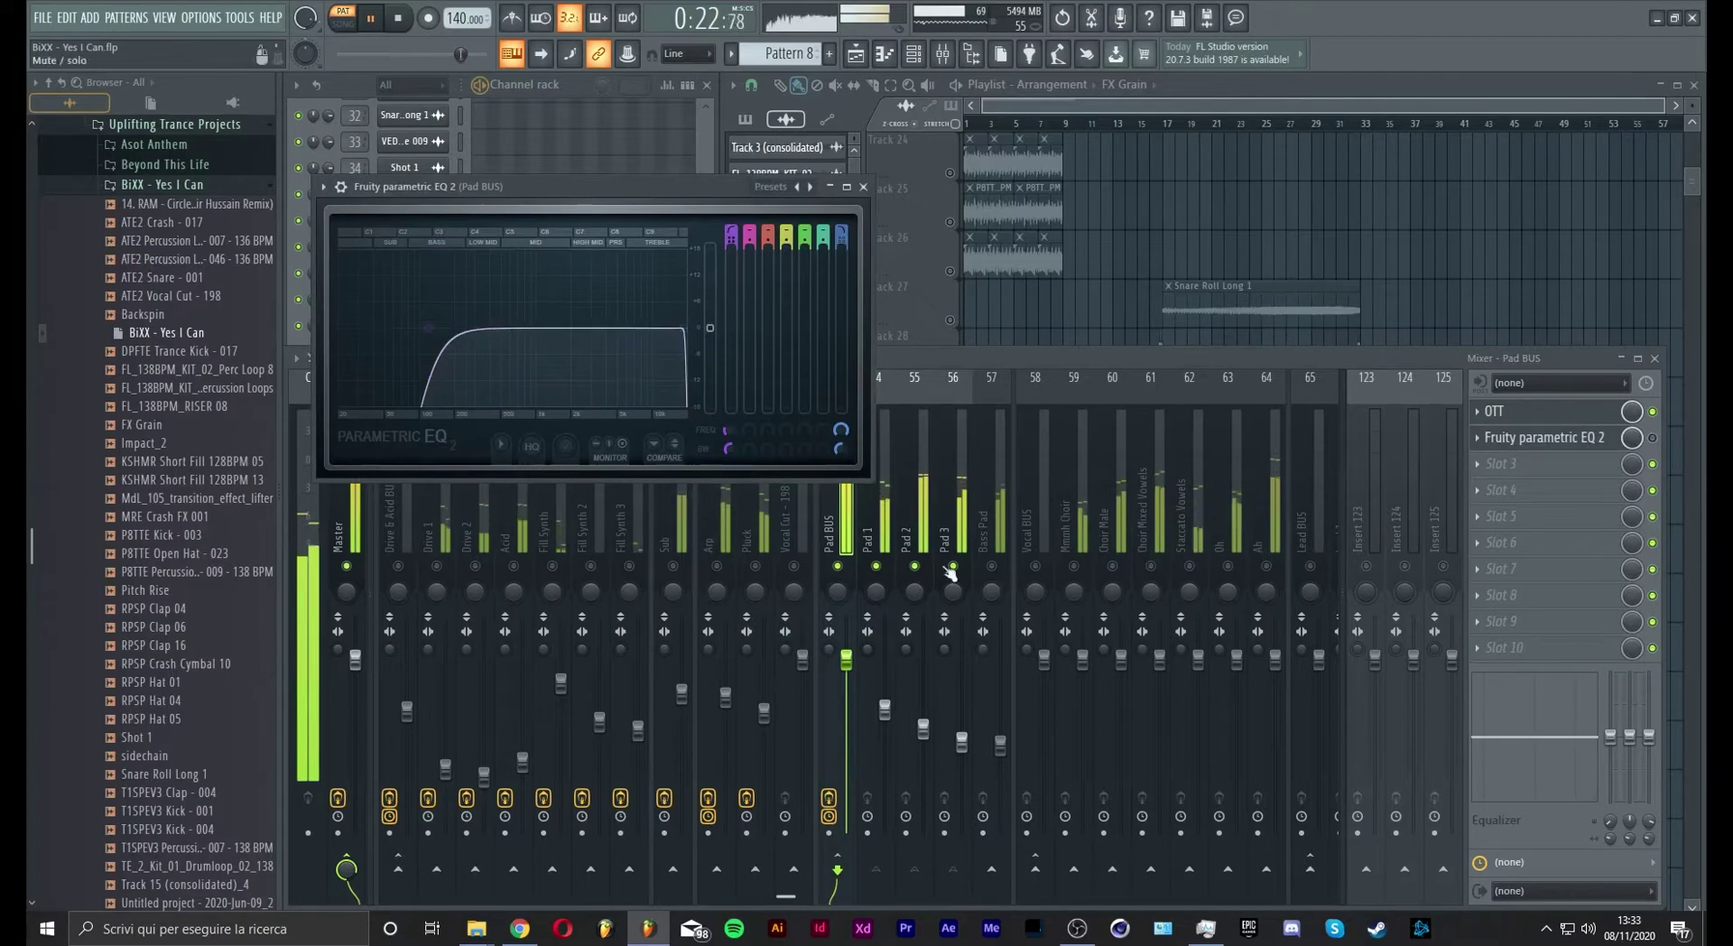
click(1653, 438)
Refine the Pad BUS EQ with a high-pass cutoff of about 79 Hz and a Gentle 8 slope on the low-pass band
click(546, 336)
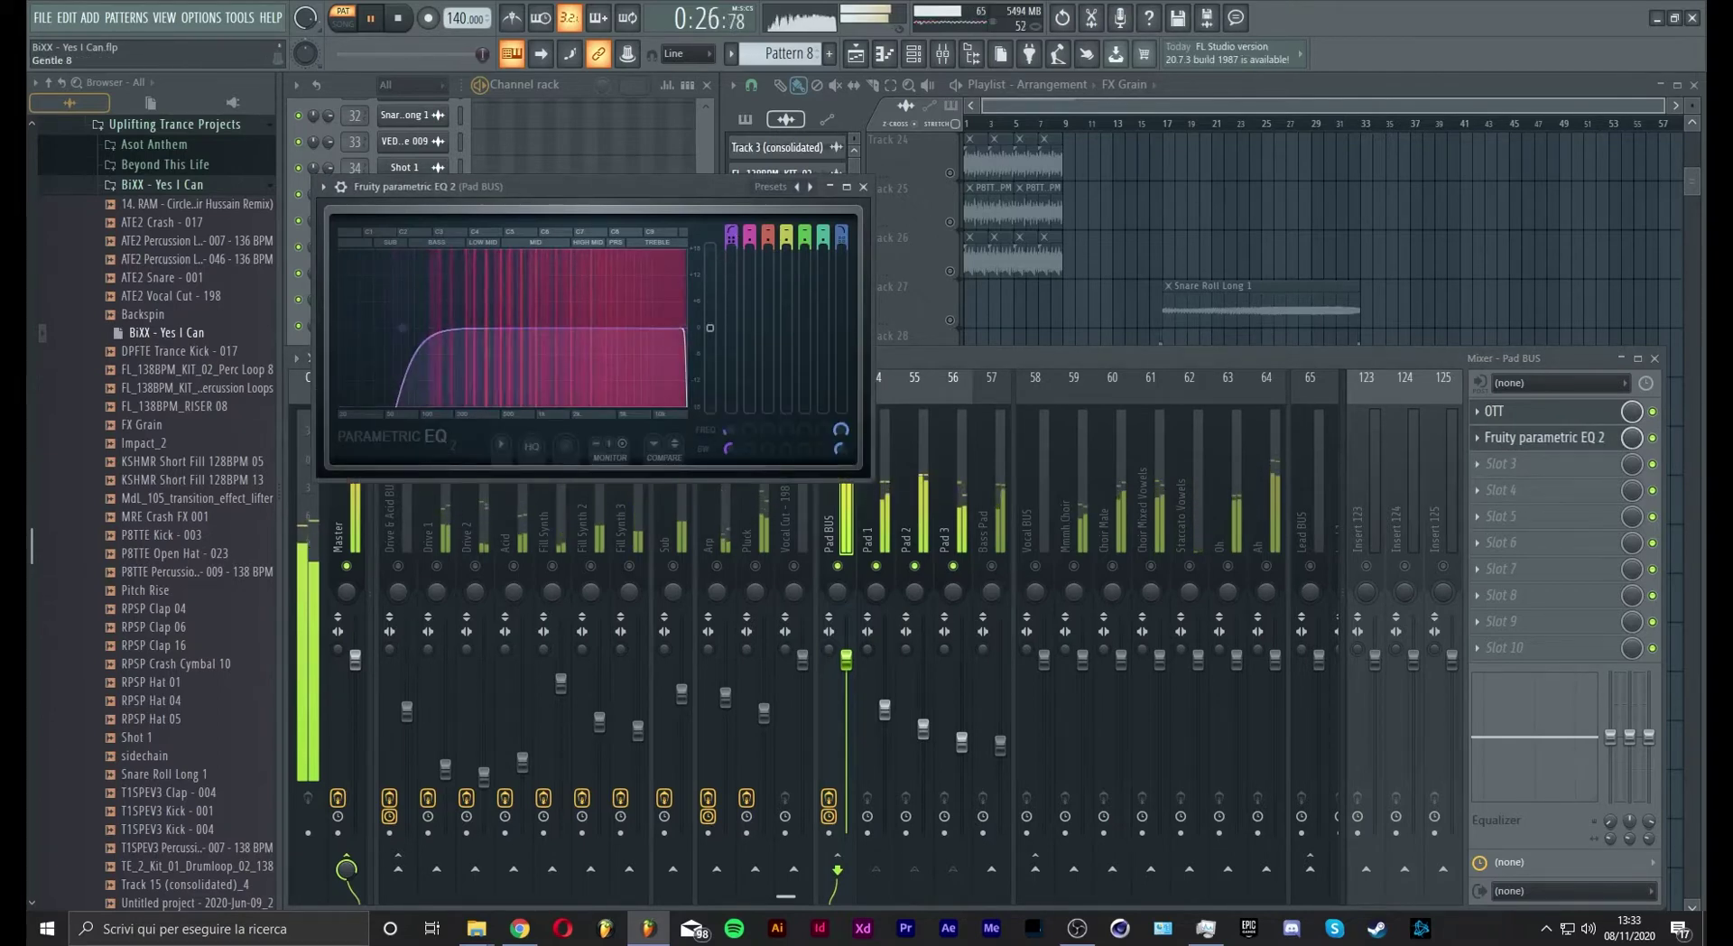
drag(731, 242, 731, 284)
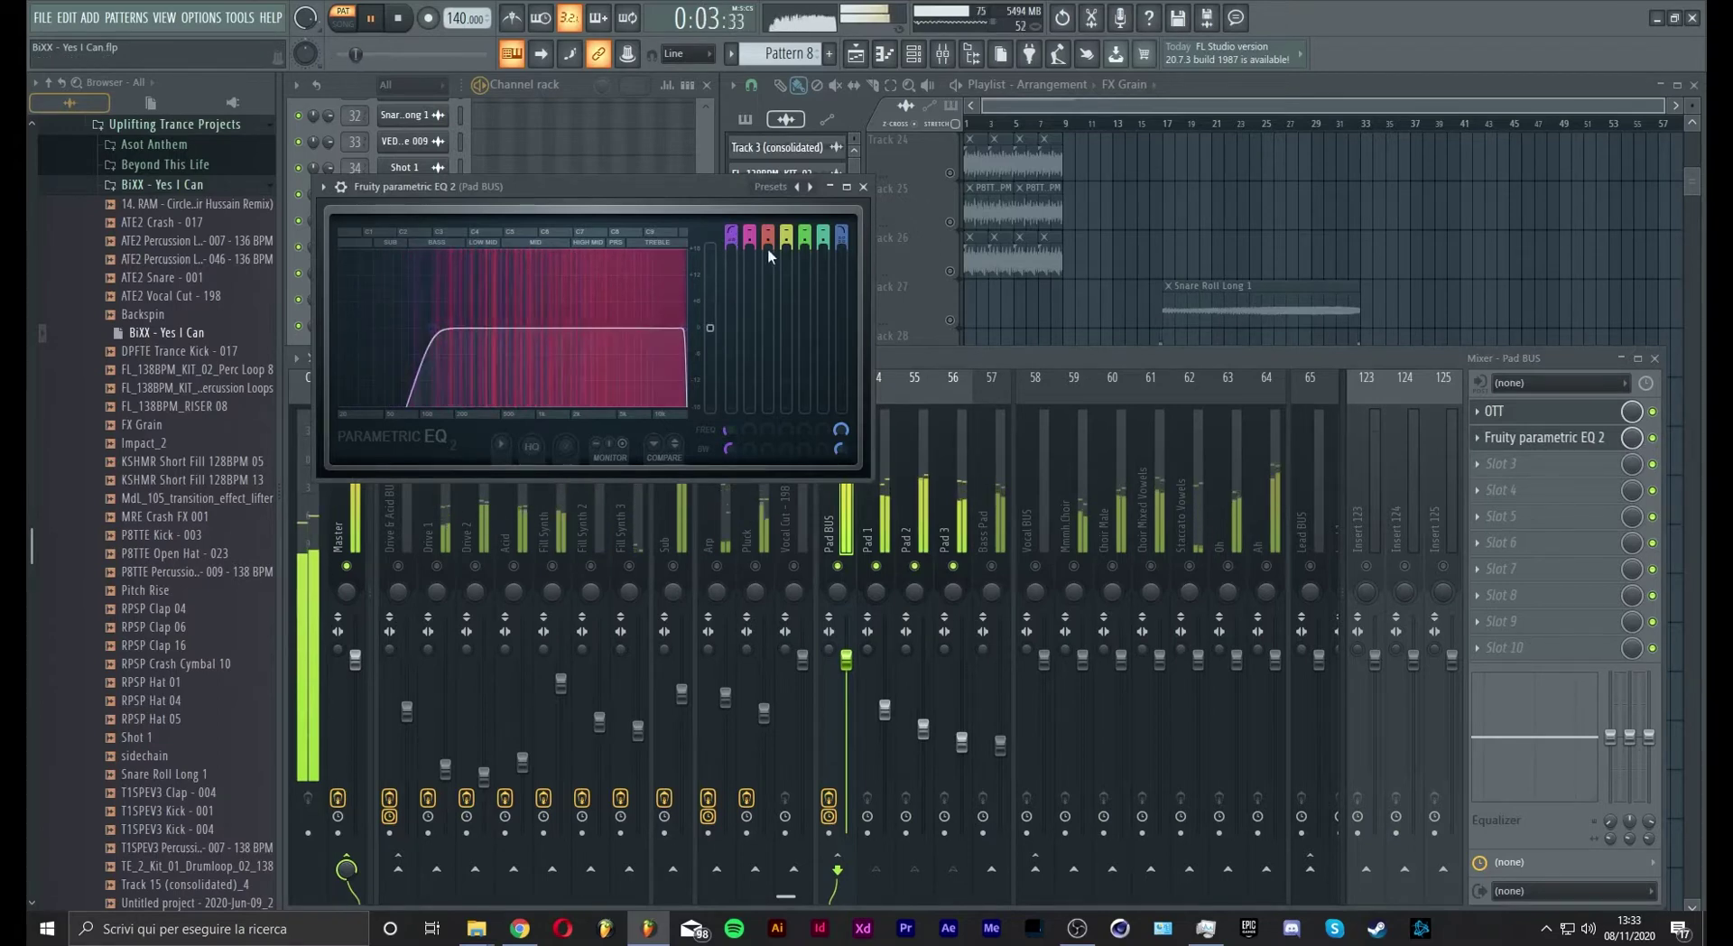
drag(848, 237, 843, 235)
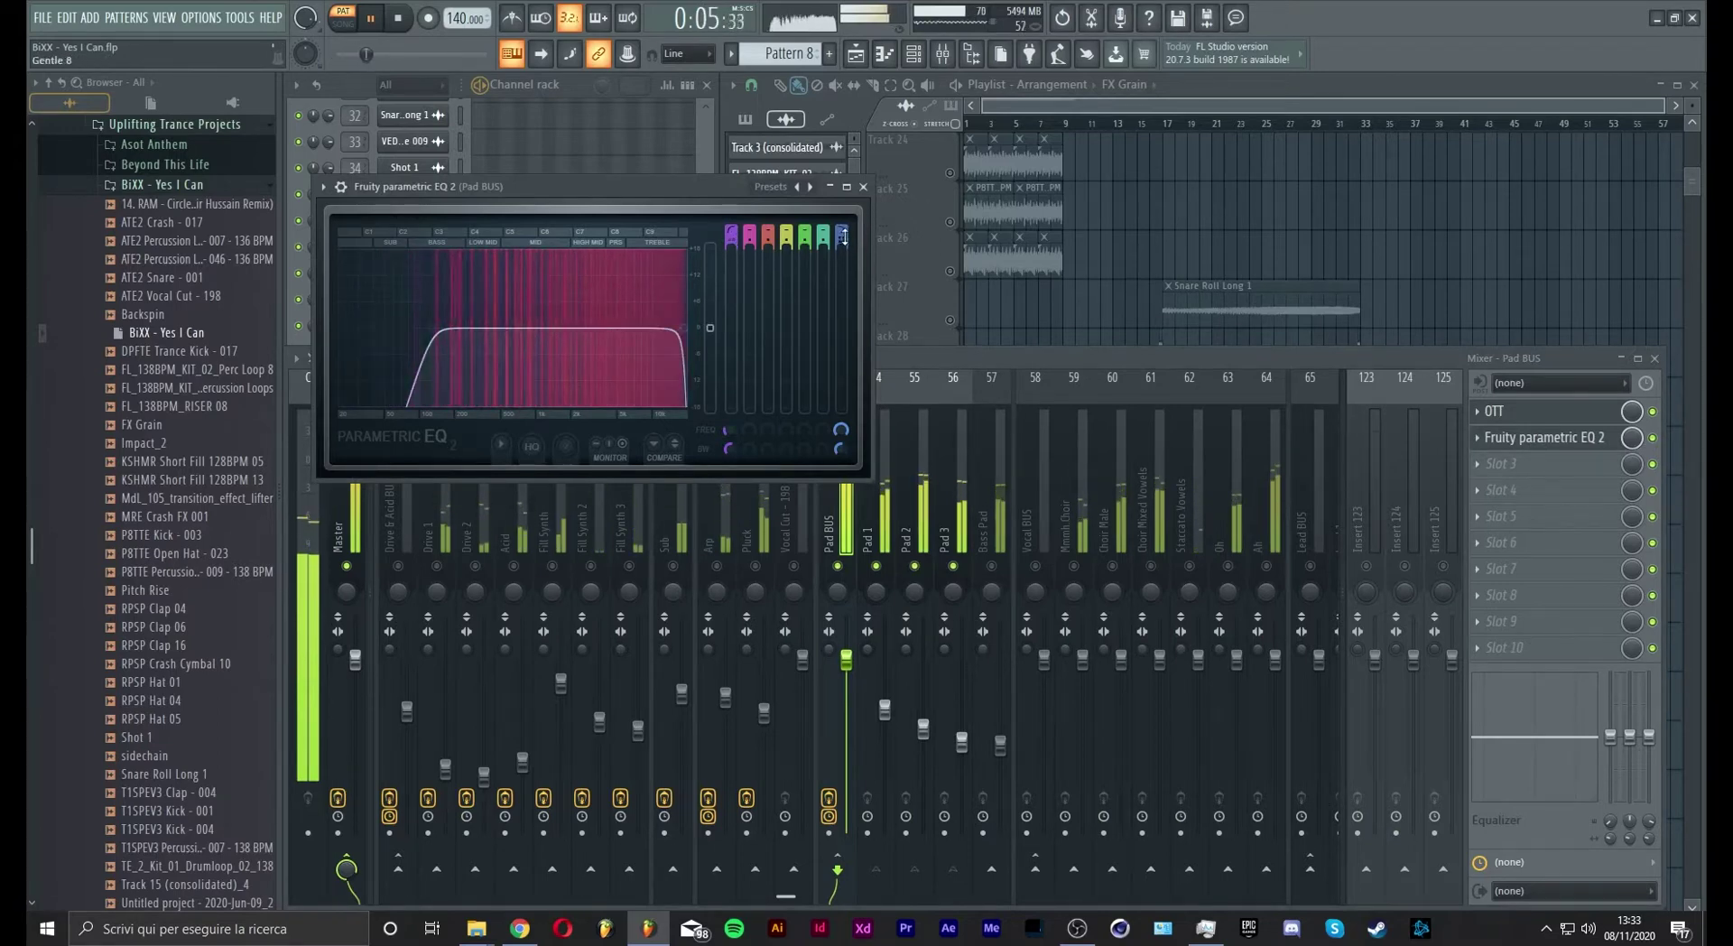
mouse_move(432, 329)
mouse_down()
mouse_move(451, 329)
mouse_move(341, 329)
mouse_move(408, 328)
mouse_up()
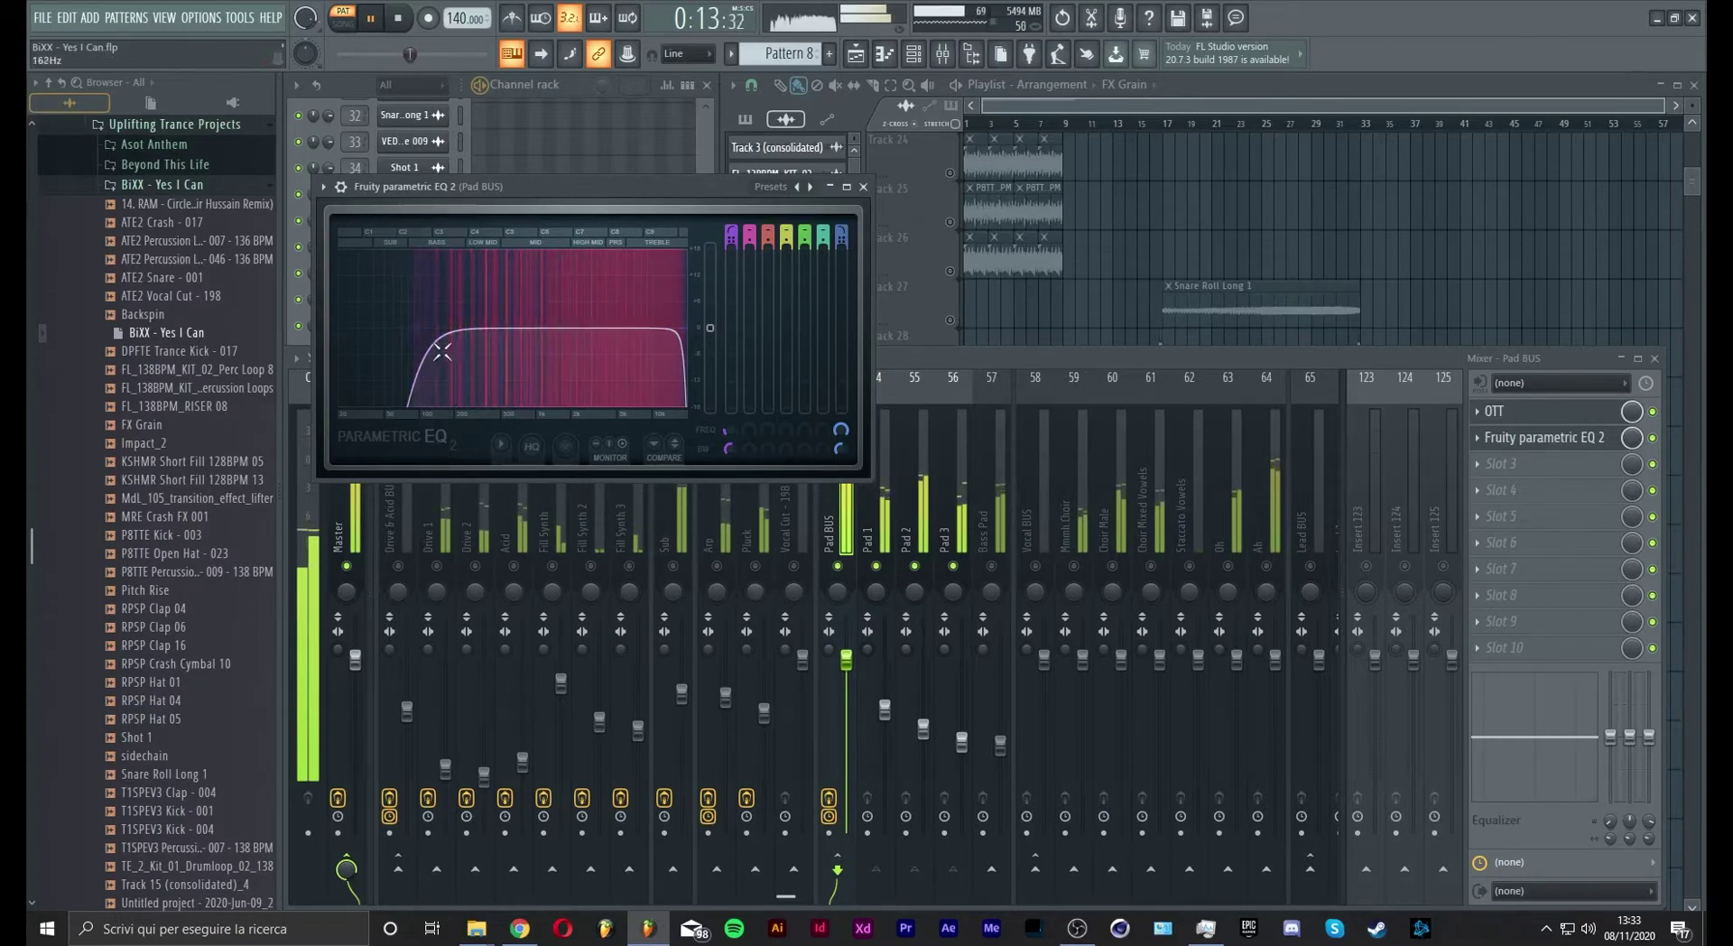
drag(441, 350, 409, 328)
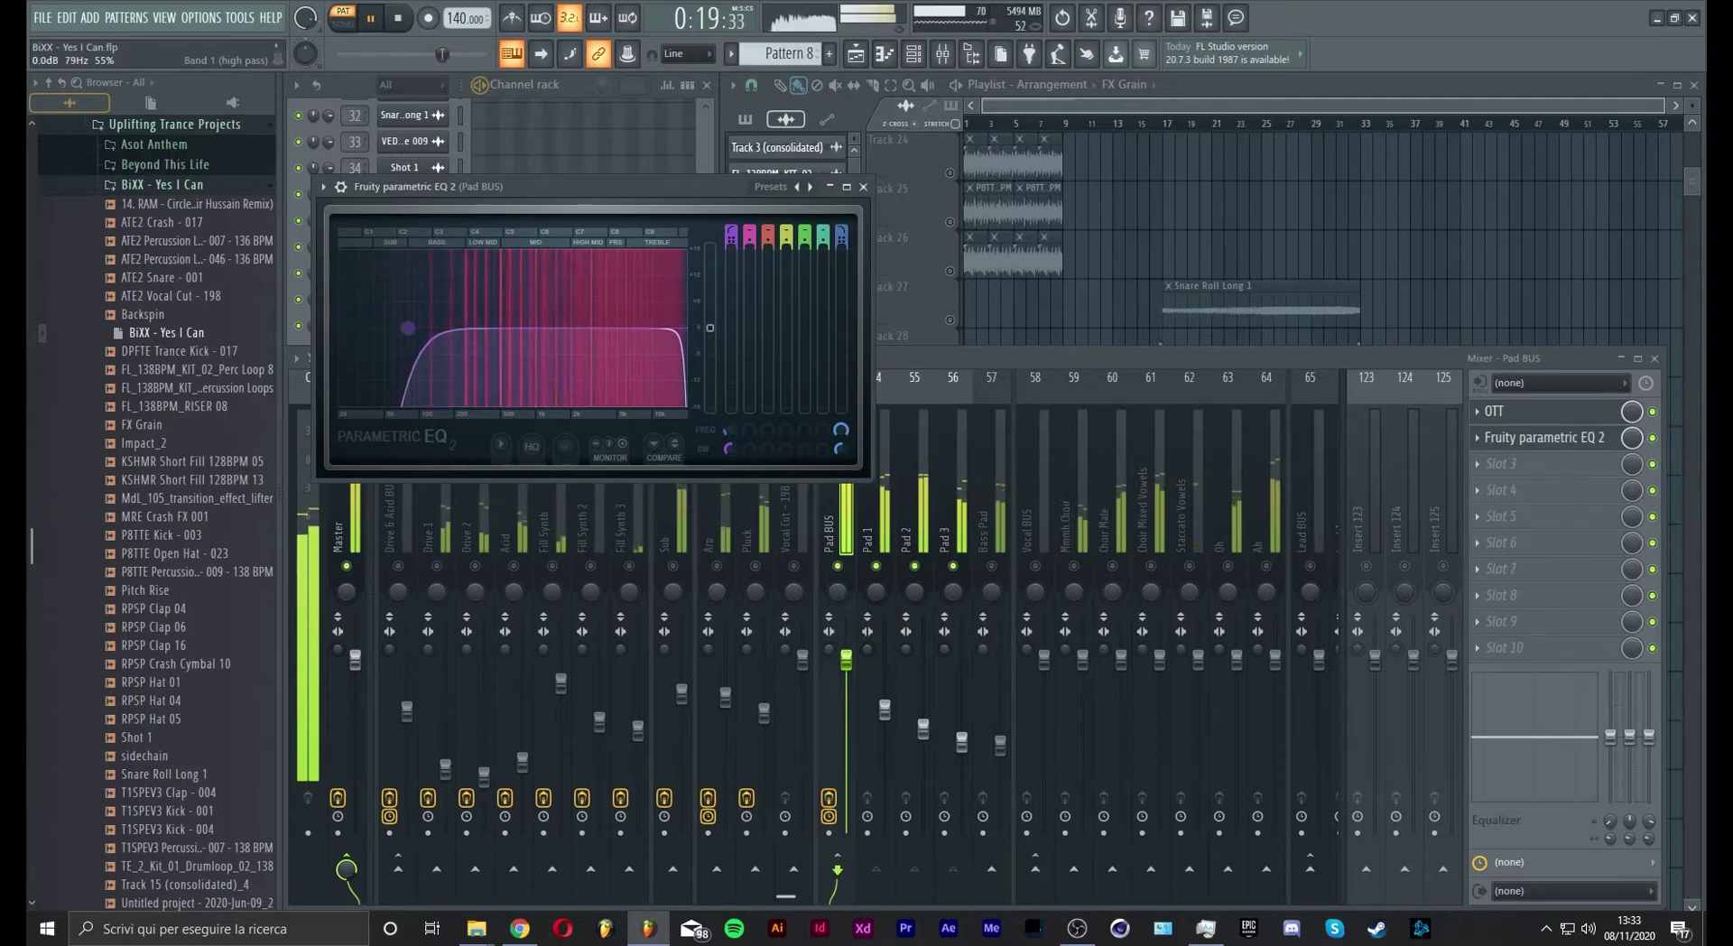
Unmute the Bass Pad mixer track and lower the Pad BUS and Bass Pad faders
click(1000, 566)
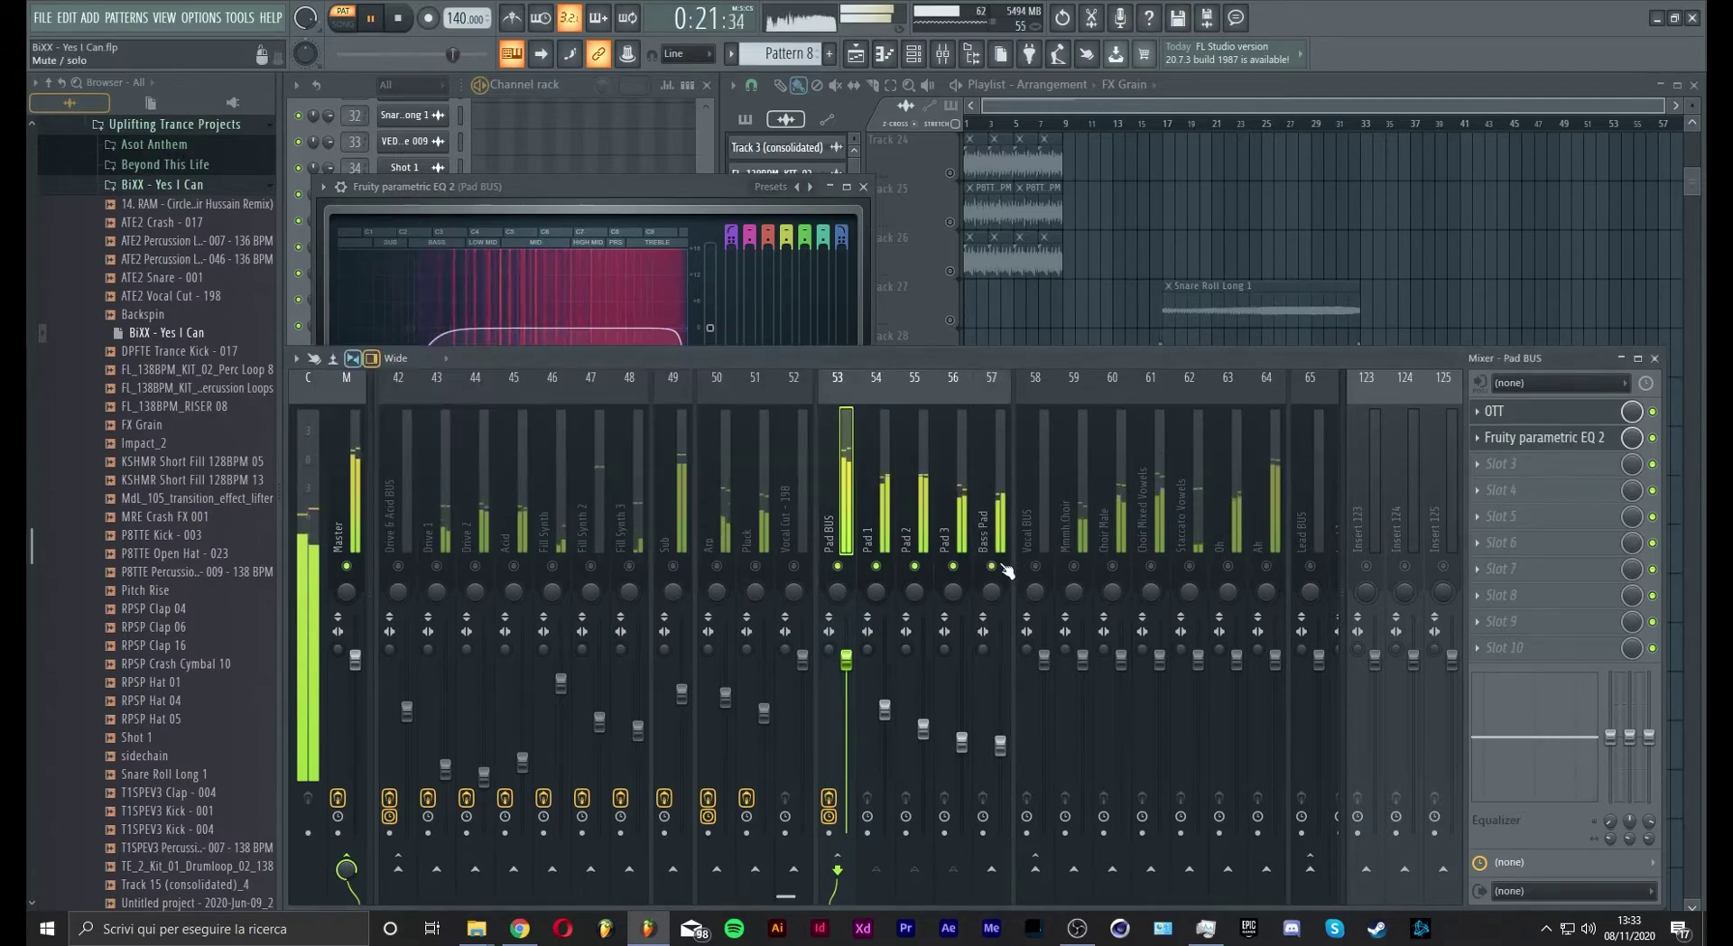
drag(850, 660, 850, 692)
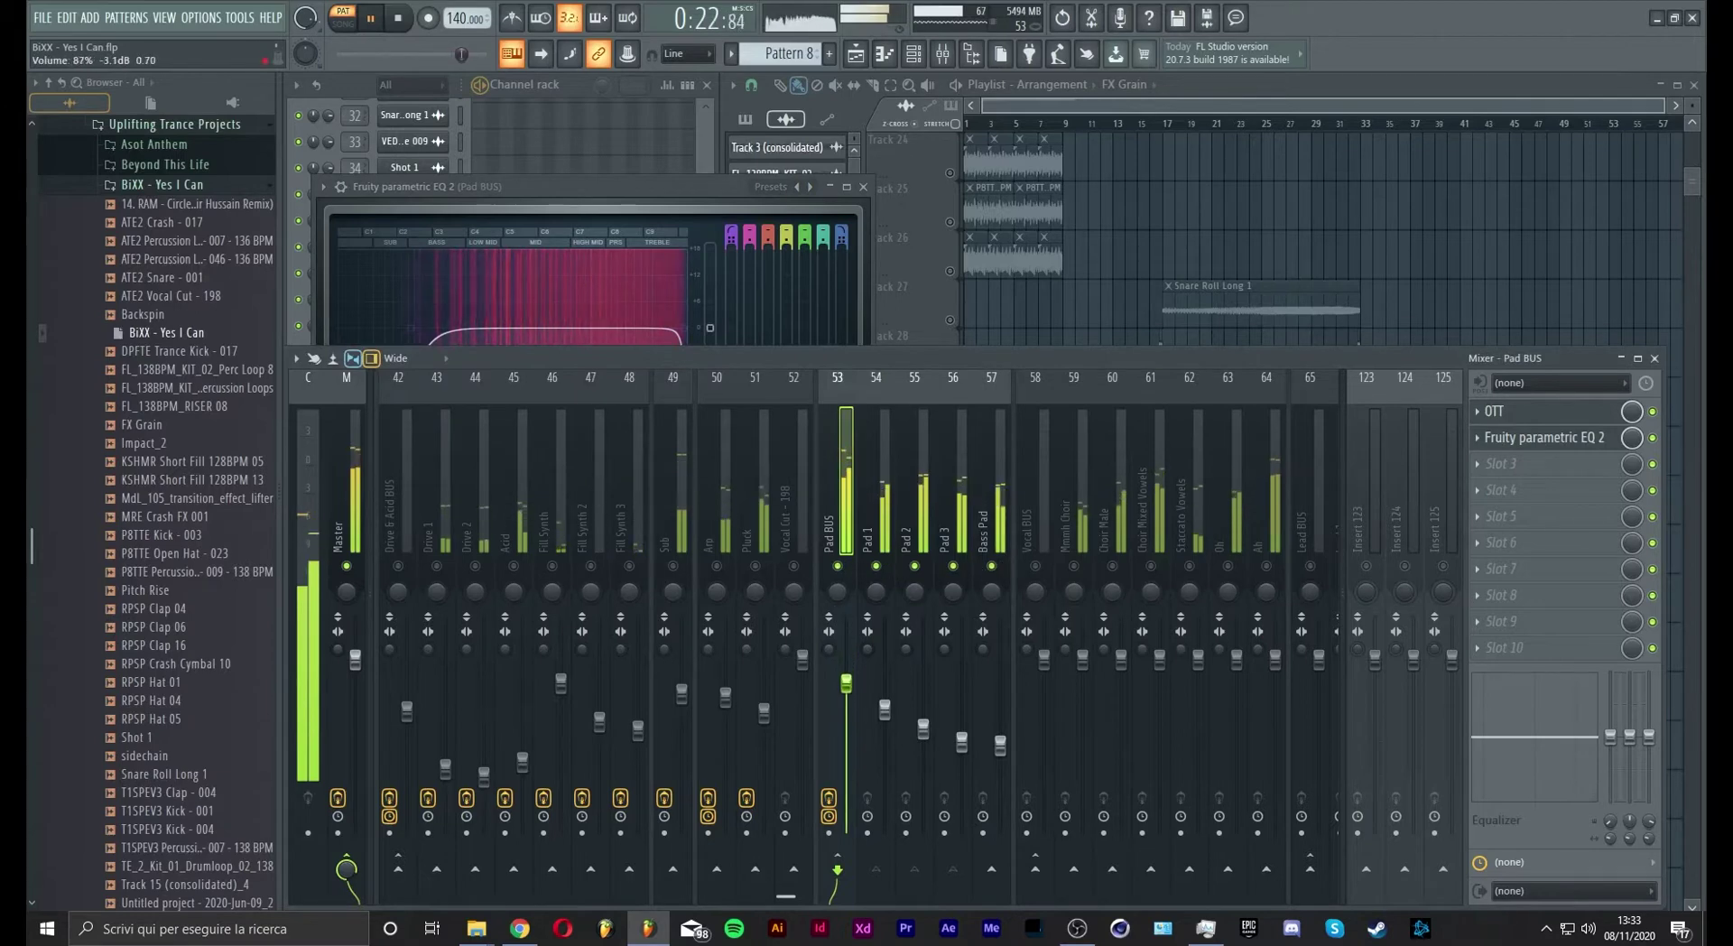
drag(1000, 746, 1000, 760)
Solo Pad 1 and bring Pad 3 and Pad 2 back in at lower fader levels, checking the blend without Pad 1
ctrl+click(875, 565)
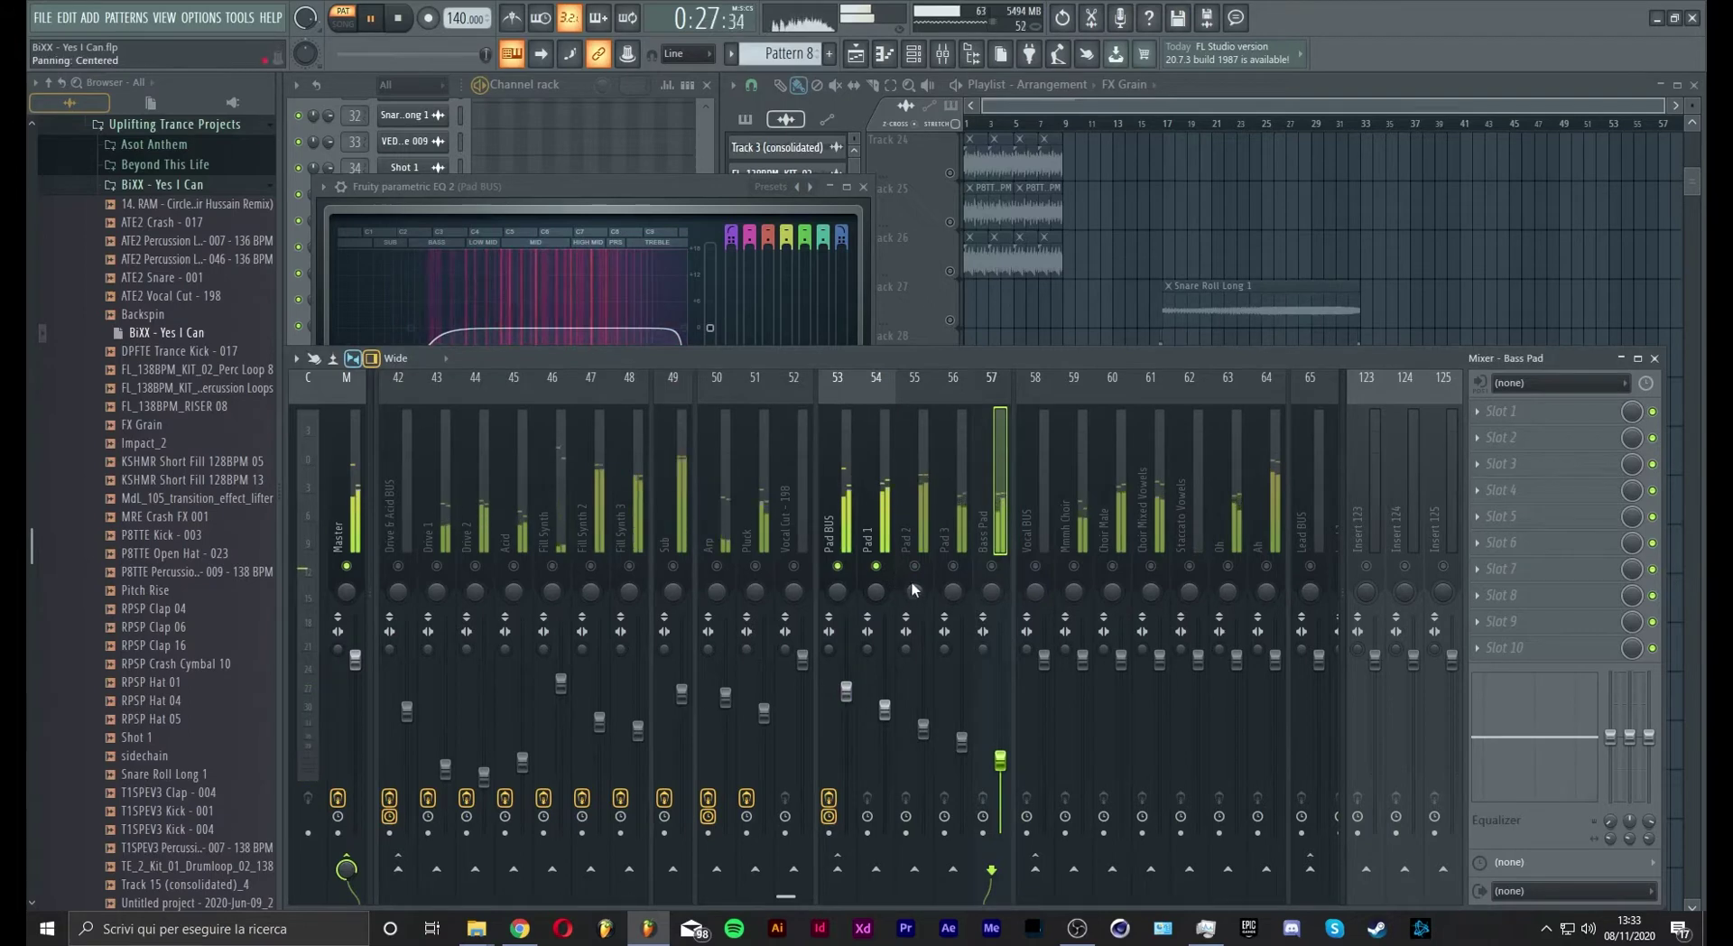
click(953, 566)
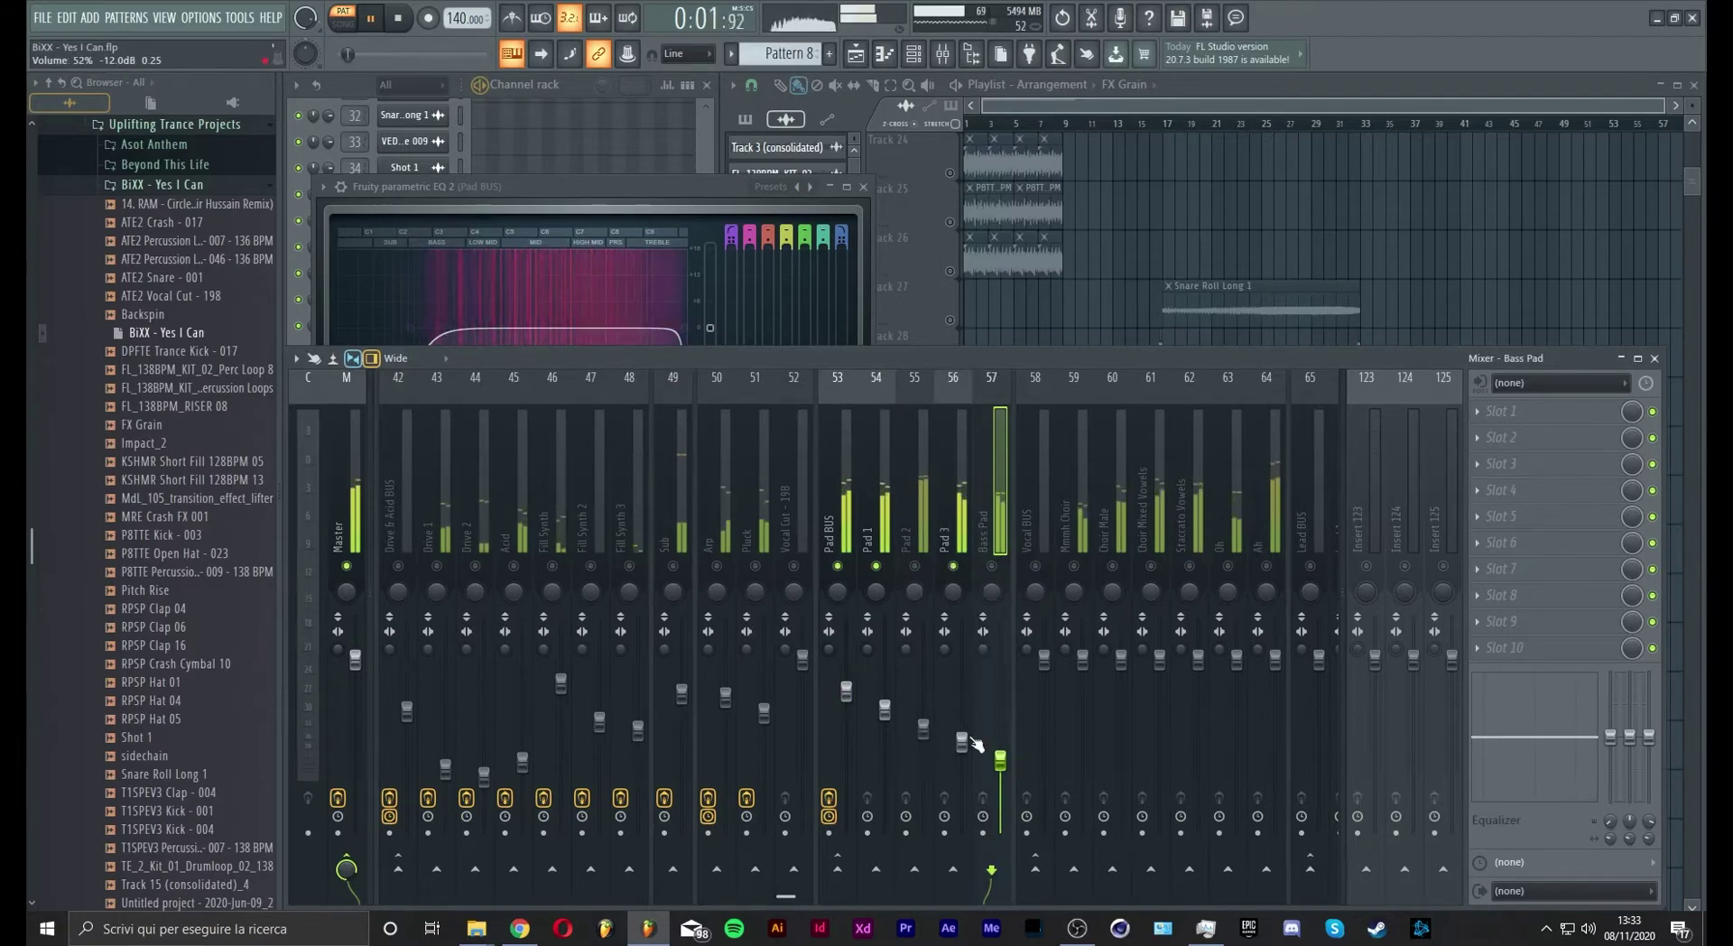
drag(962, 742, 962, 754)
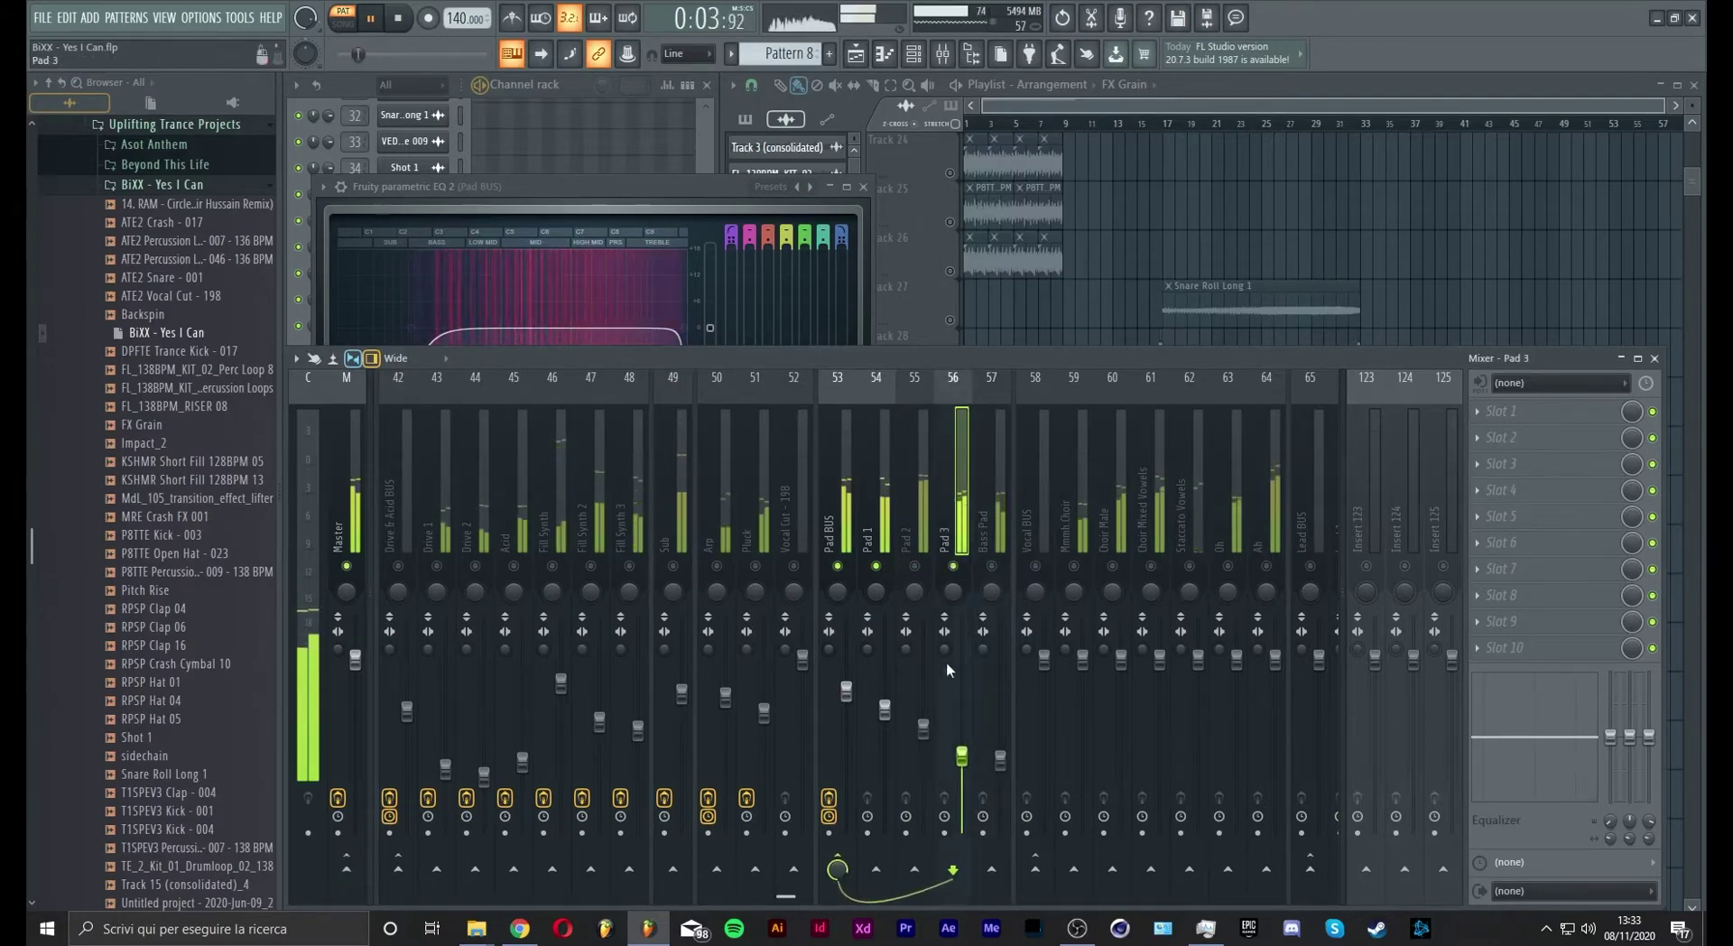
click(916, 569)
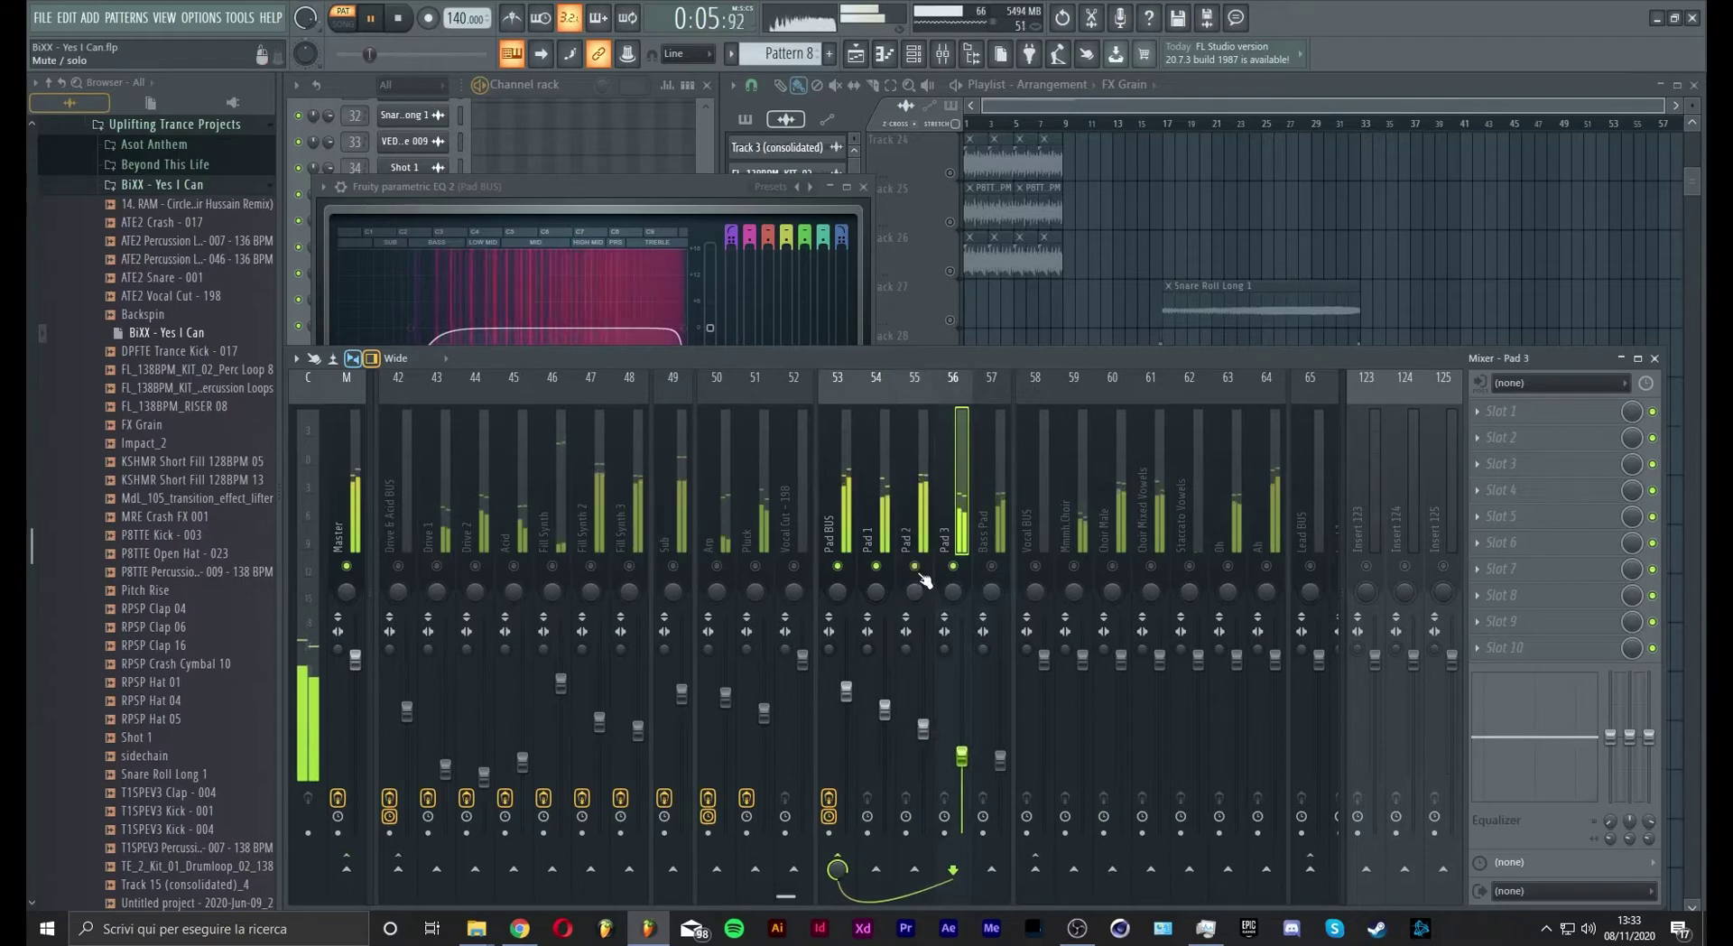
drag(925, 727, 924, 740)
click(876, 567)
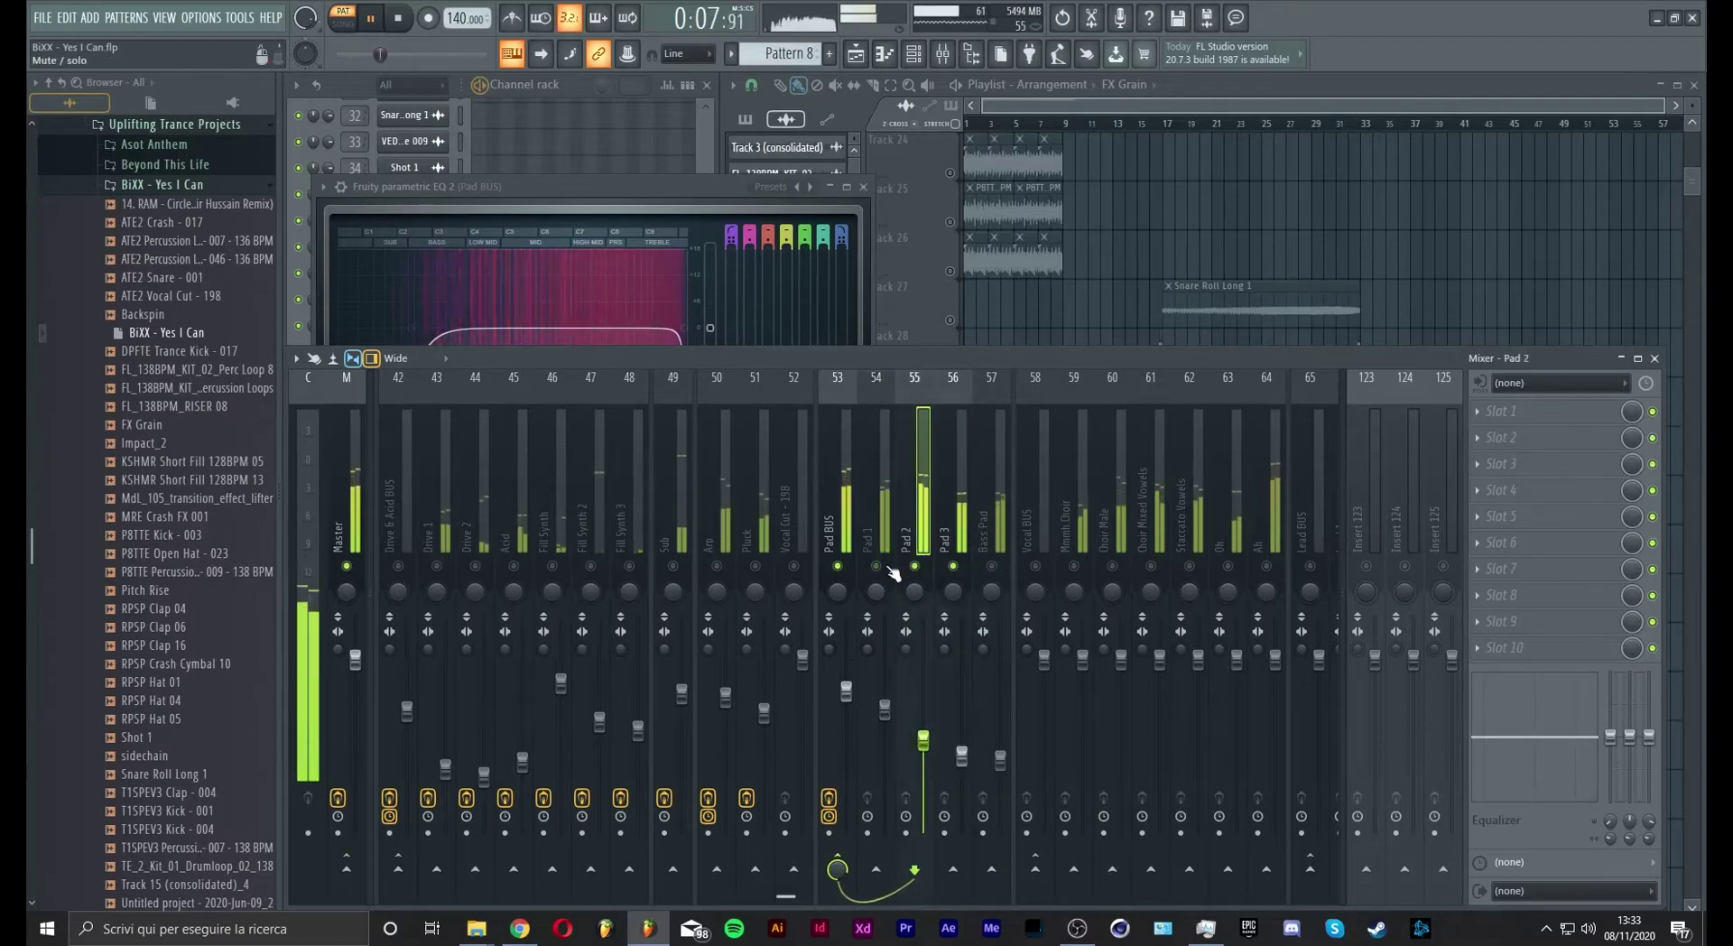
click(888, 568)
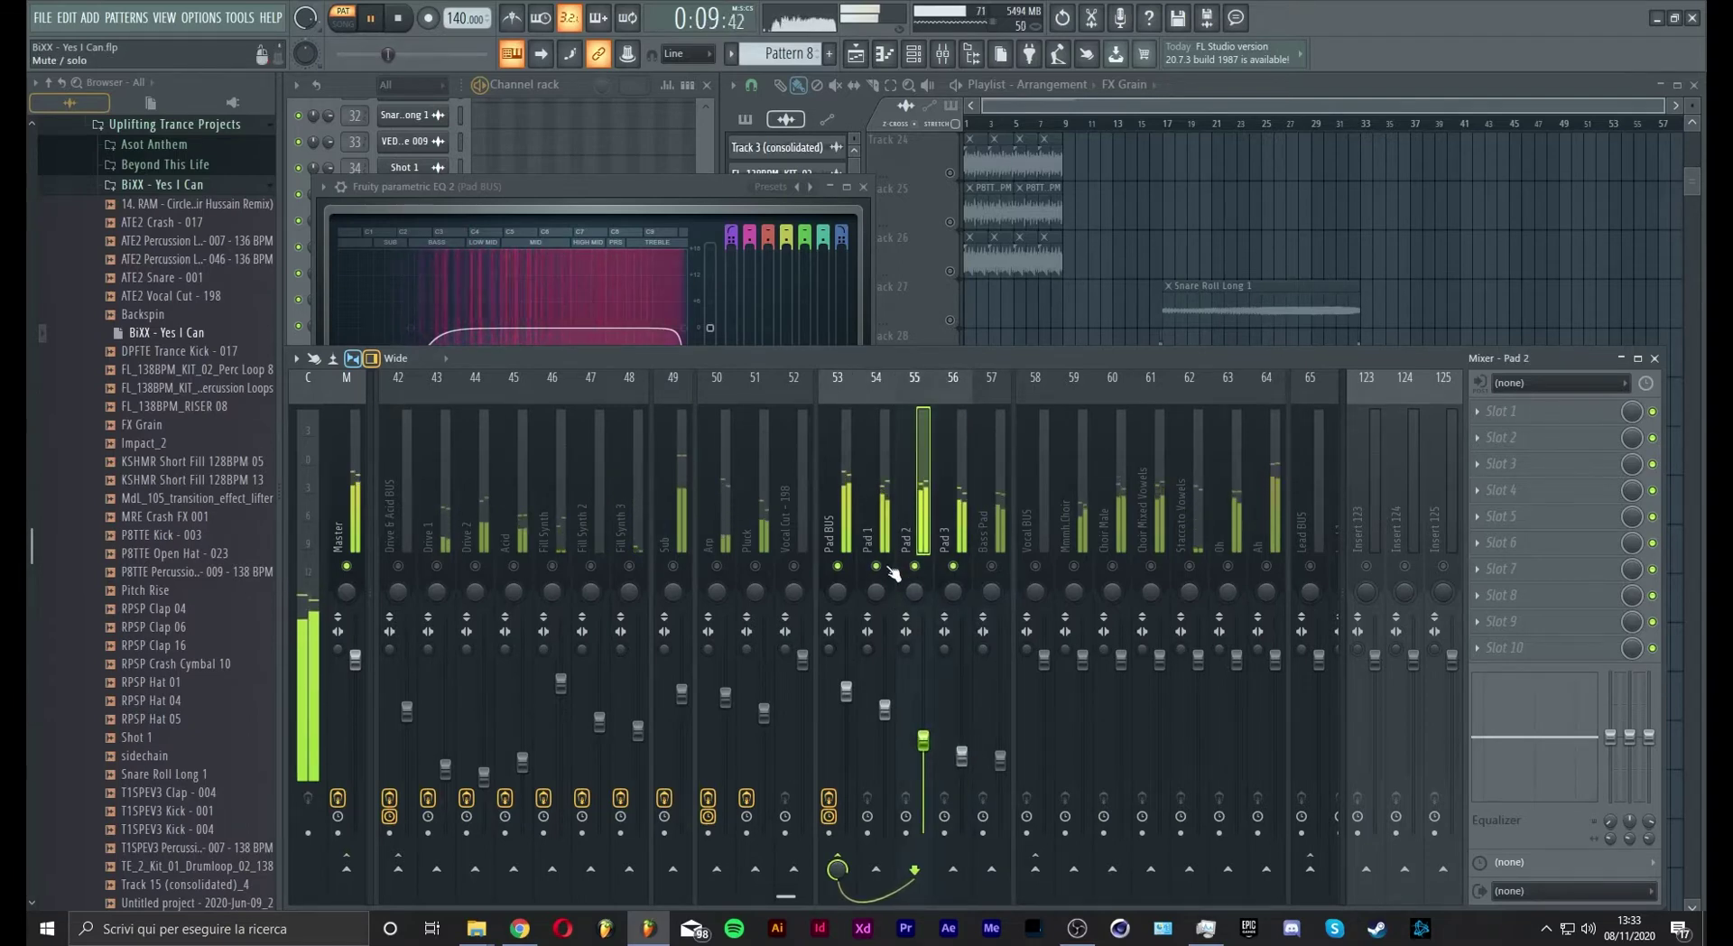
Close the EQ, rebalance the Pad 2 and Pad 3 faders, lower Pad 1 to about -8.8 dB, and hide the mixer
click(720, 191)
click(863, 187)
drag(923, 740, 961, 751)
click(884, 708)
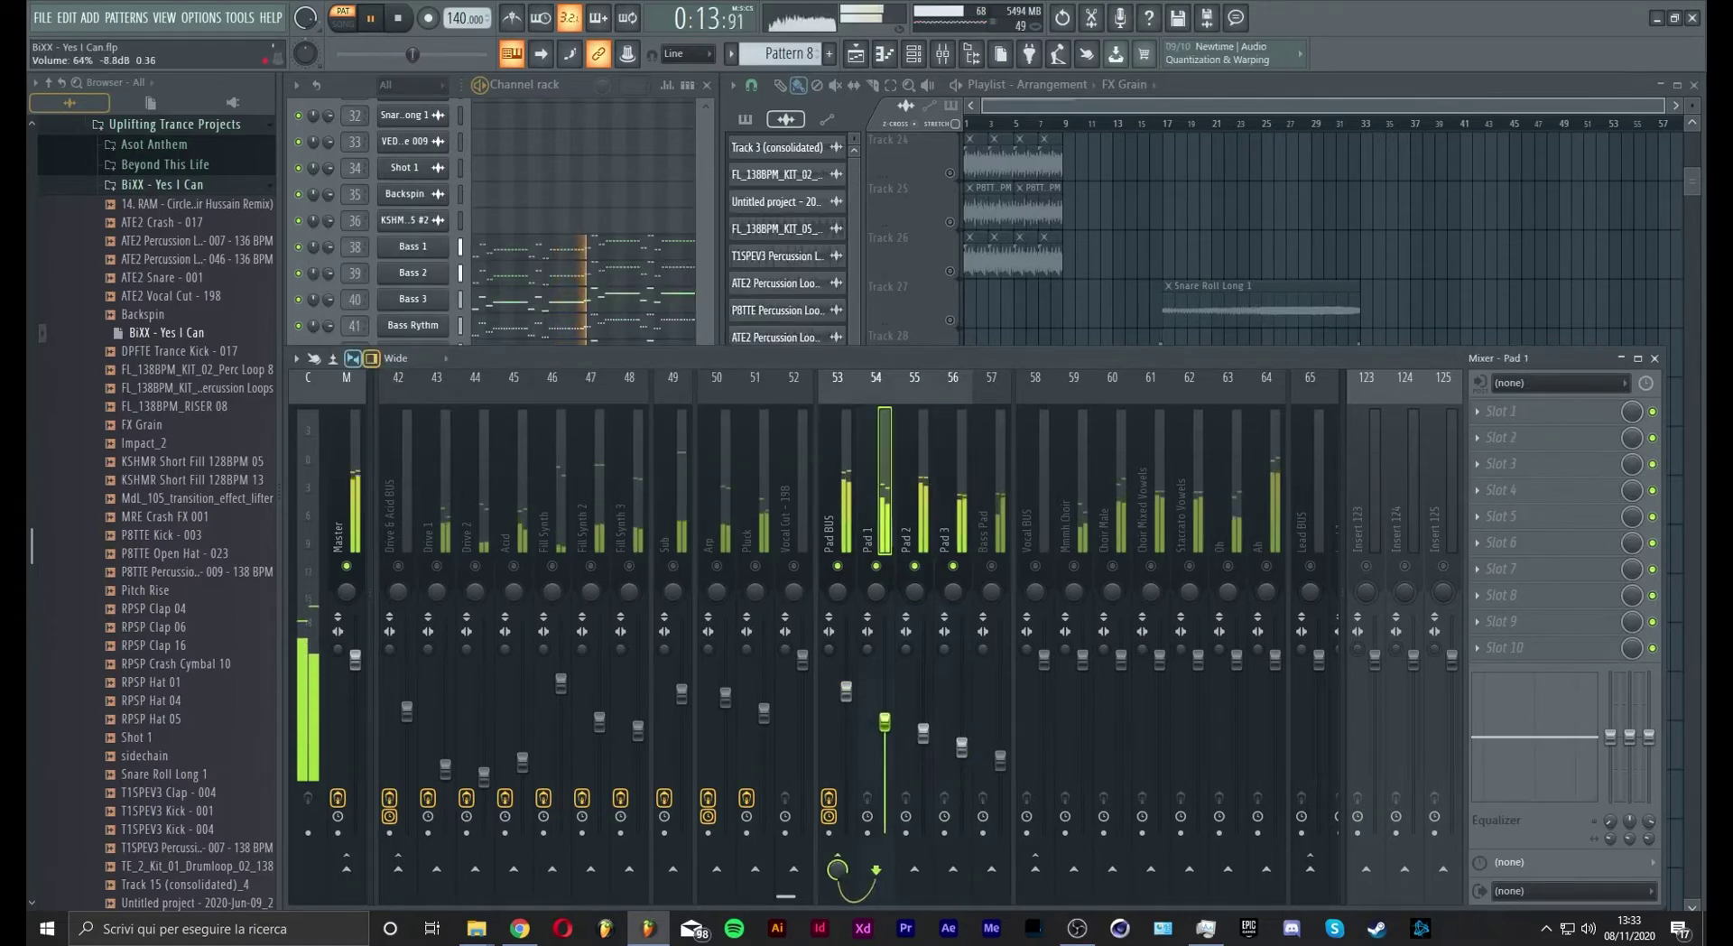
click(847, 689)
key(F9)
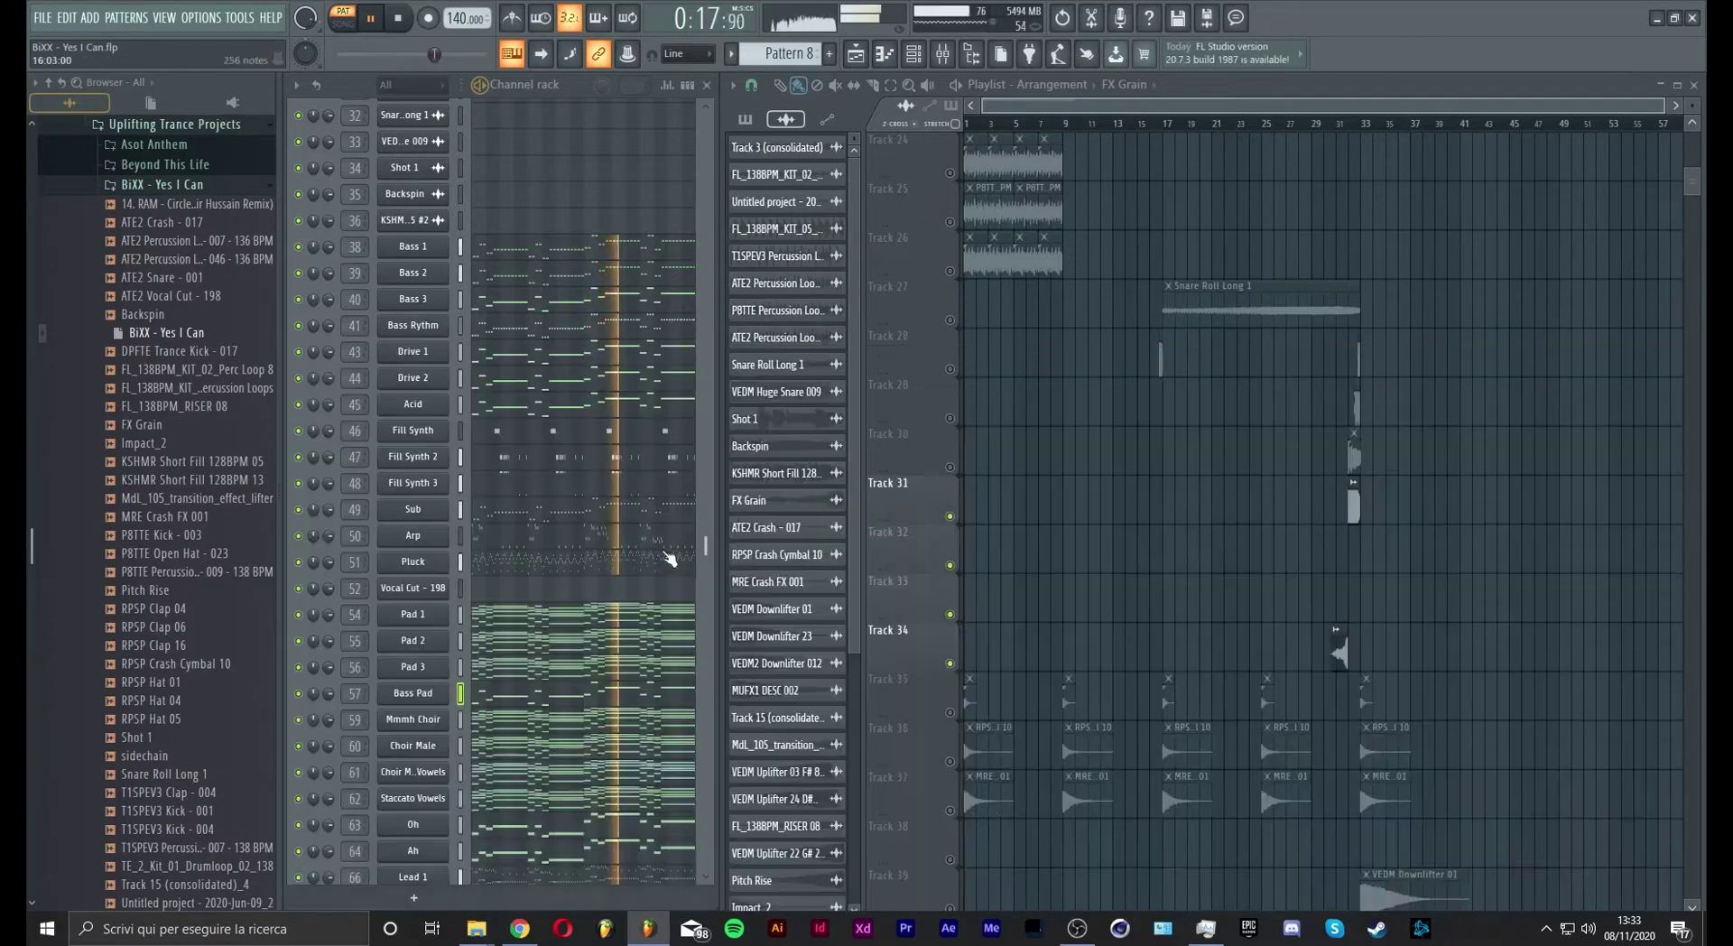
Open the Pad 3 synth and reduce the unison detune of OSC2 and OSC1, setting OSC1 to 355
scroll(515, 511, down, 4)
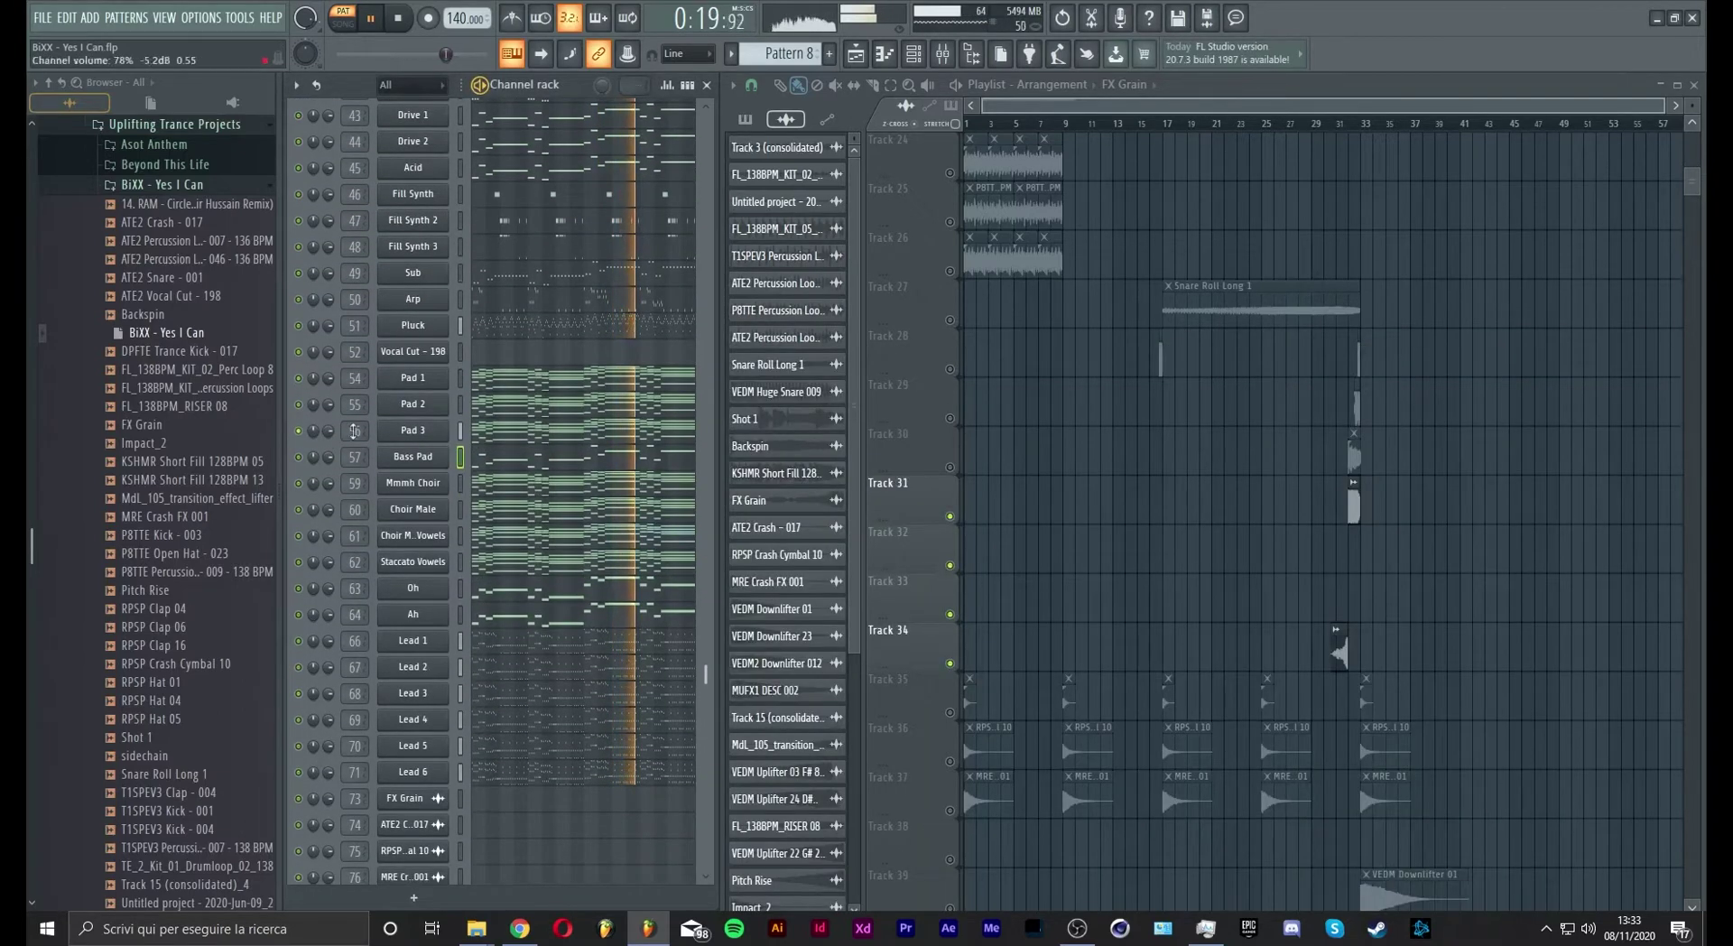
click(403, 430)
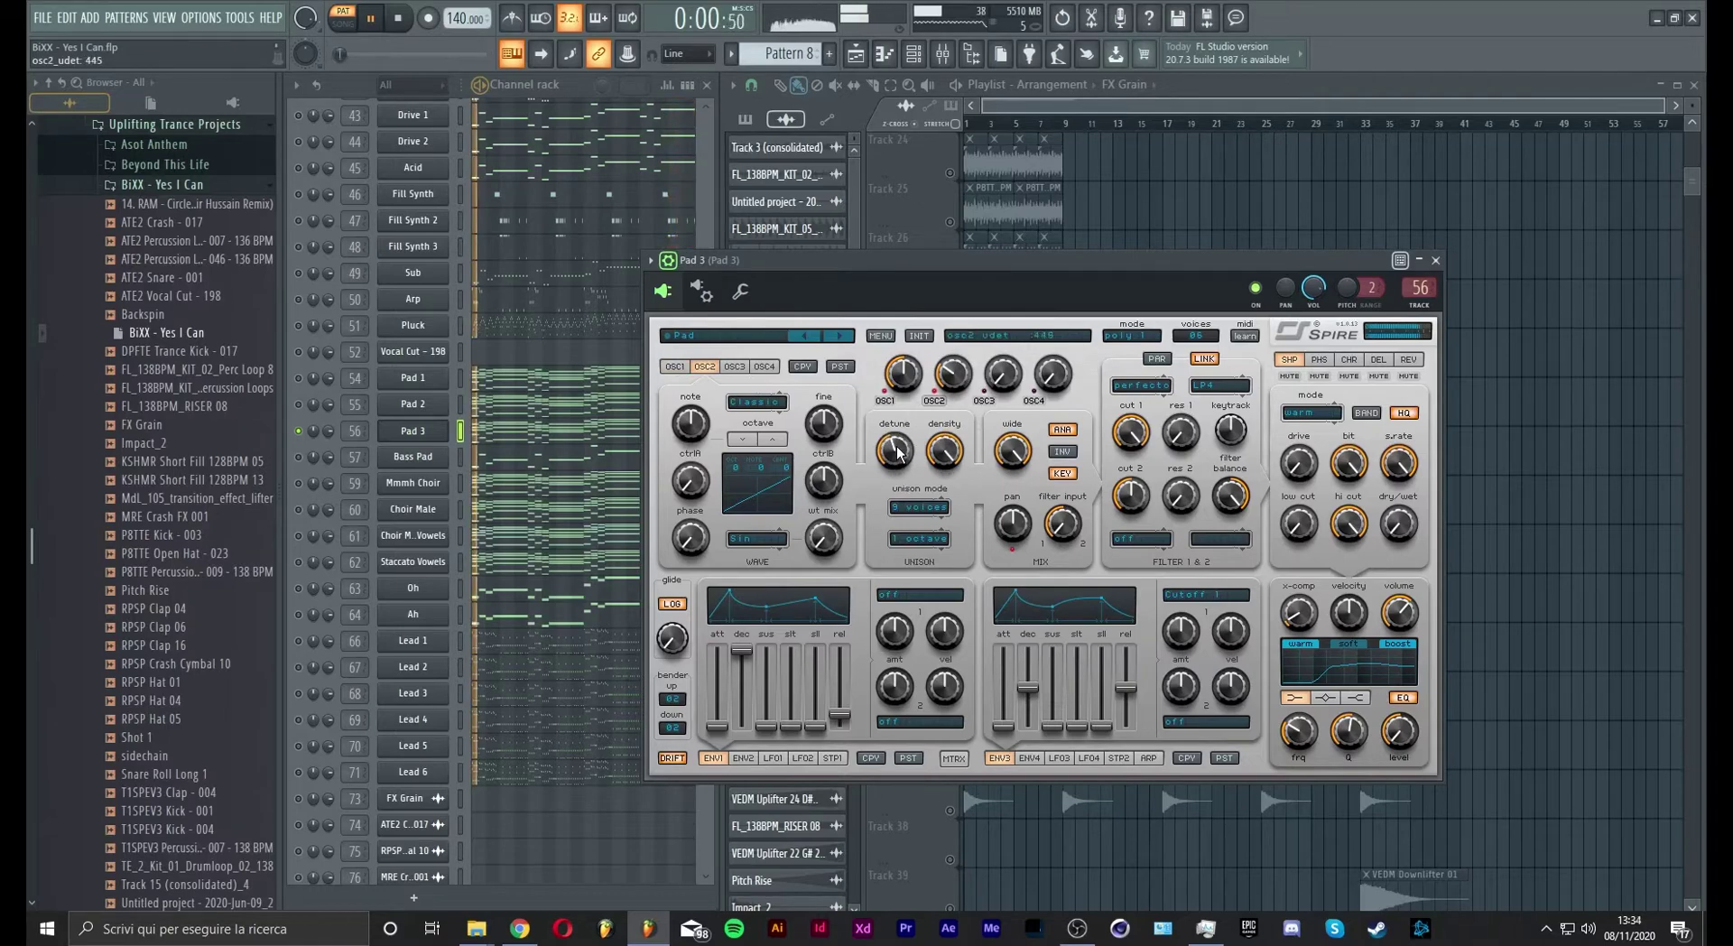
drag(898, 456, 898, 469)
click(885, 400)
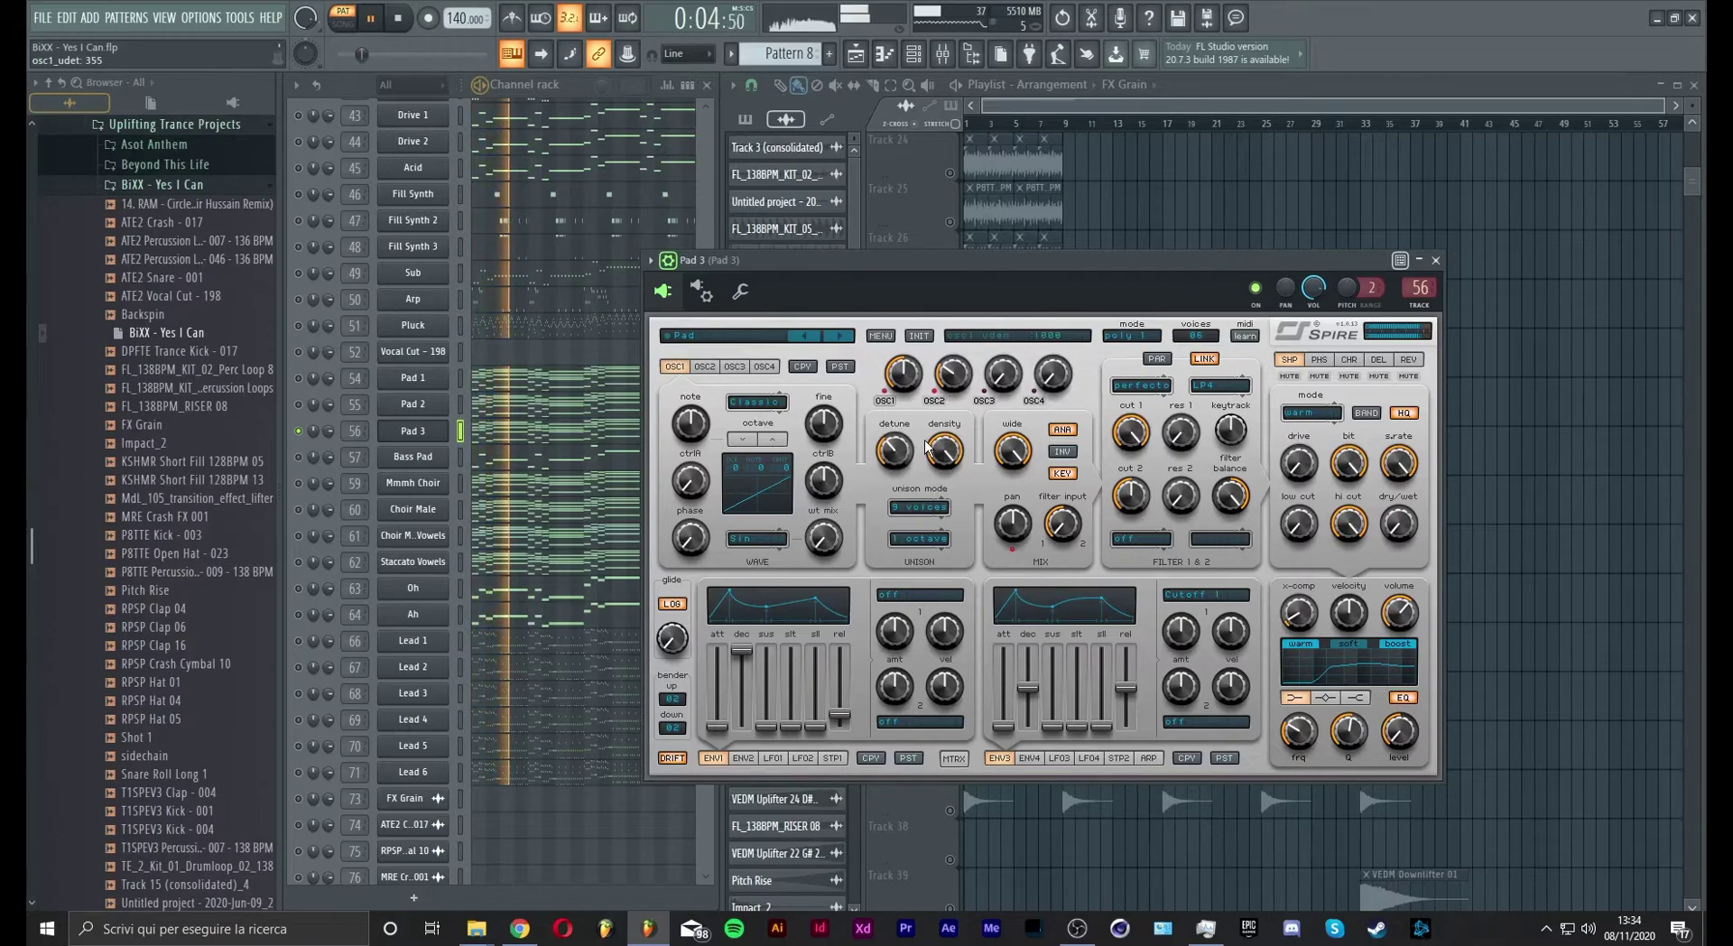
Lengthen Pad 3's ENV1 release and turn off the ENV3 modulation of Cutoff 1
drag(841, 716, 845, 690)
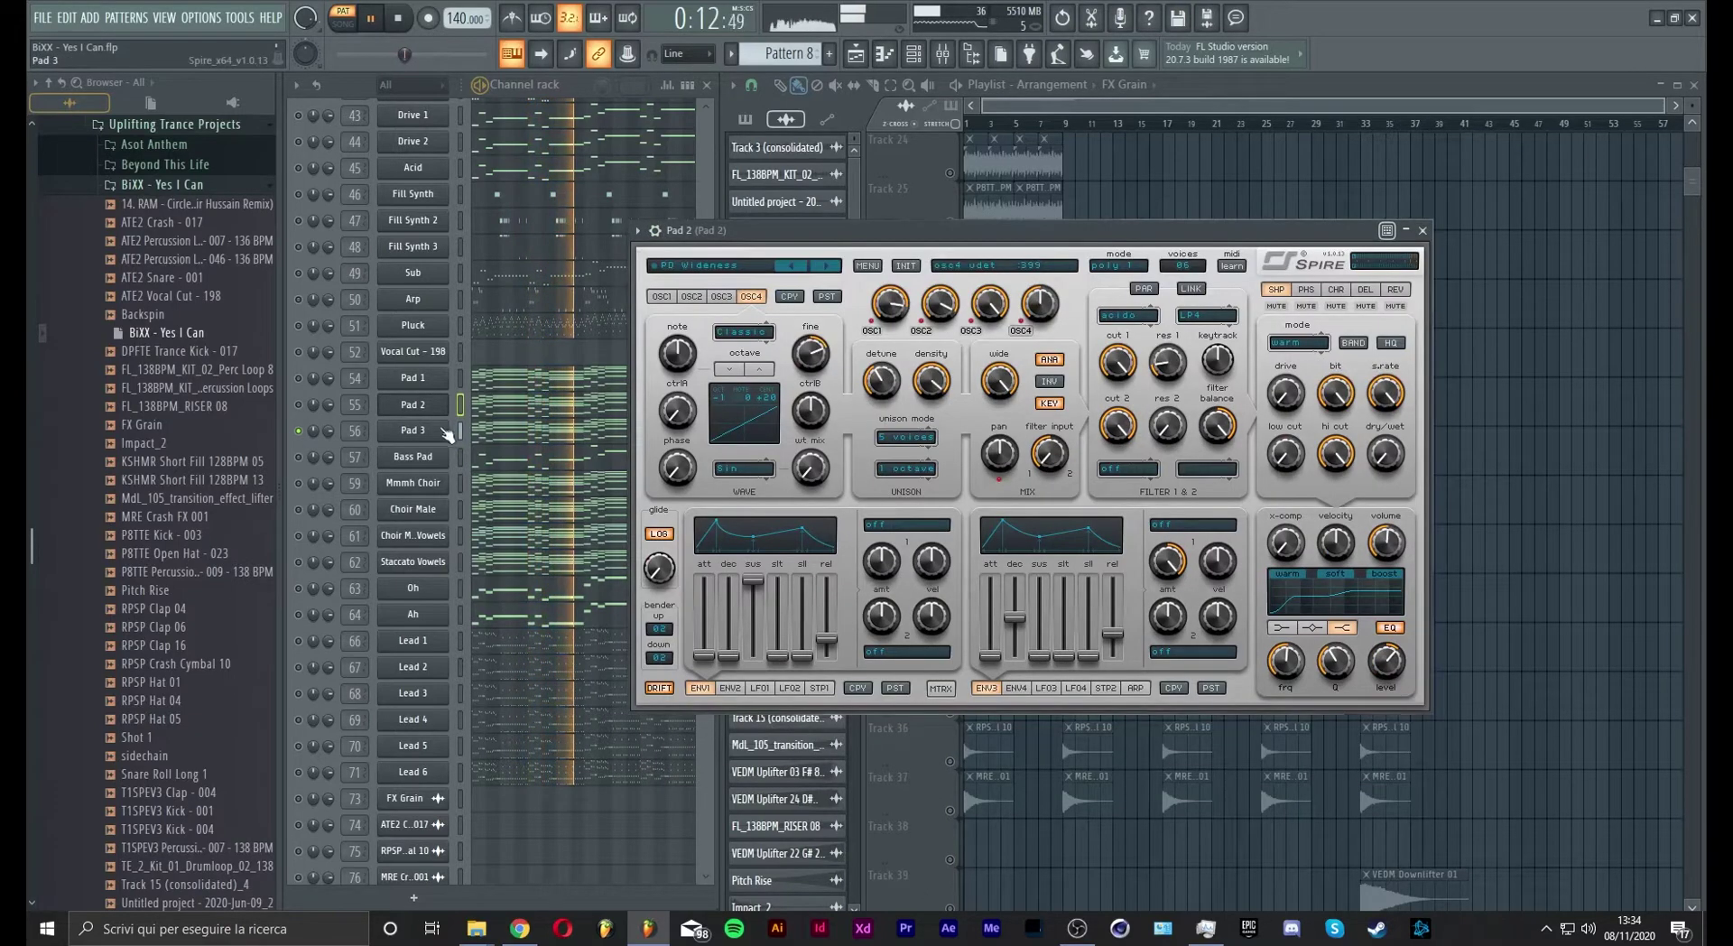
click(1185, 603)
click(1189, 603)
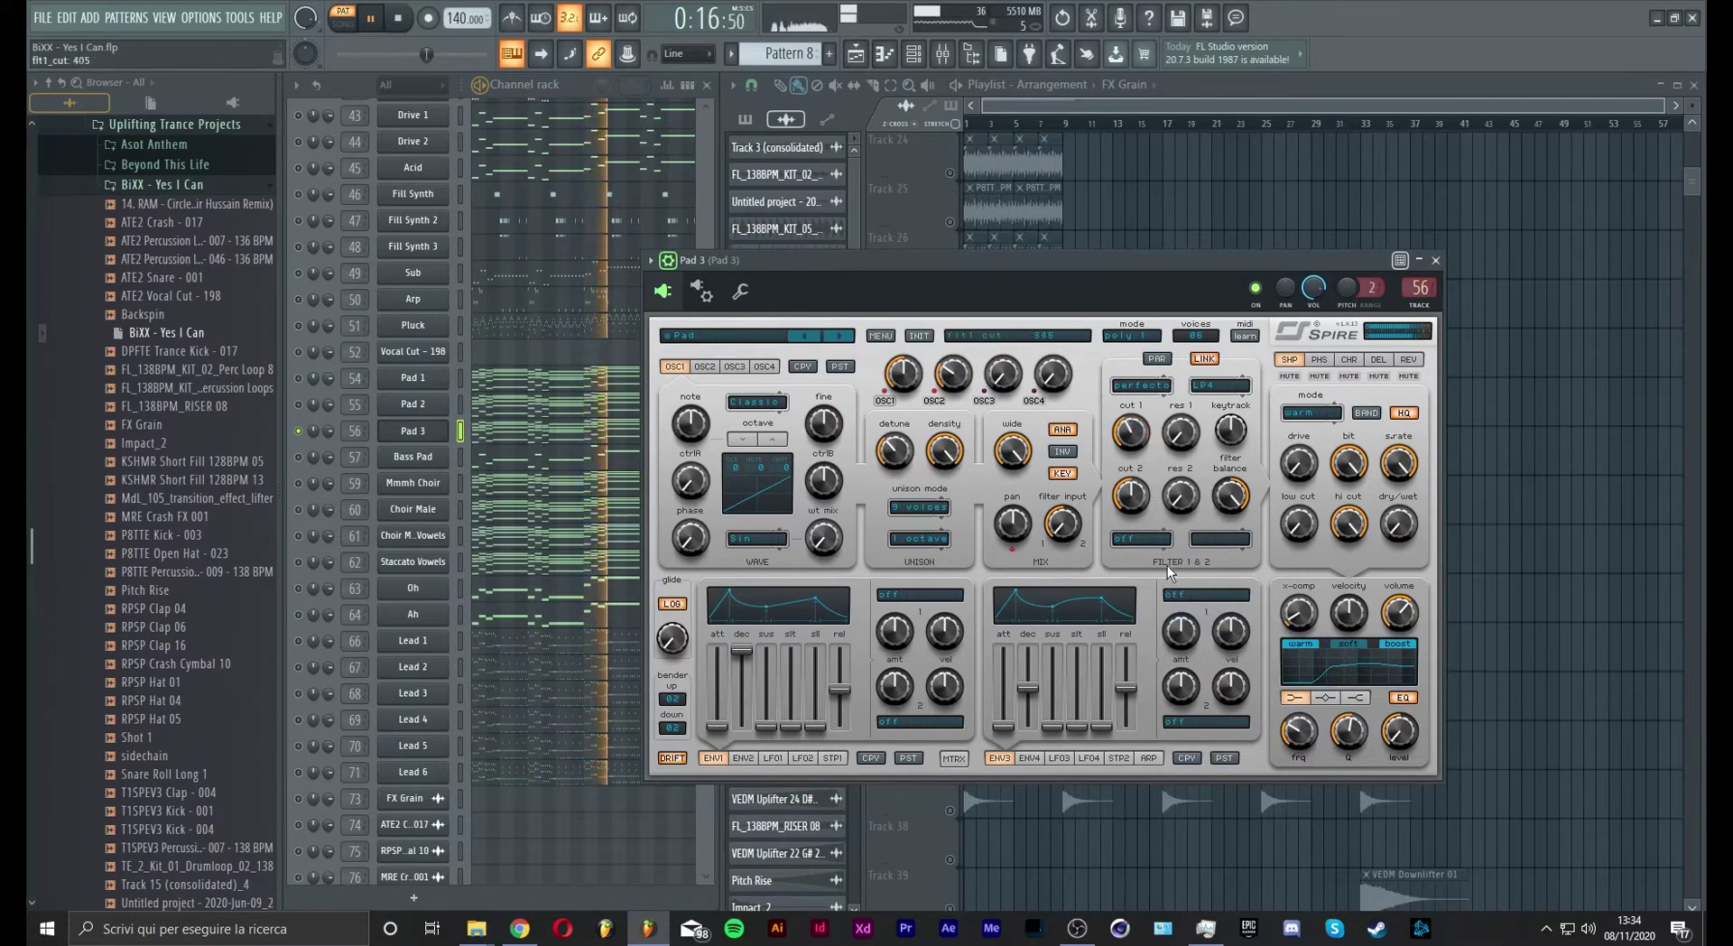
Raise Pad 2's ENV1 release to about 482 and compare its envelope with the Pad 1 synth
click(413, 405)
drag(826, 641, 825, 637)
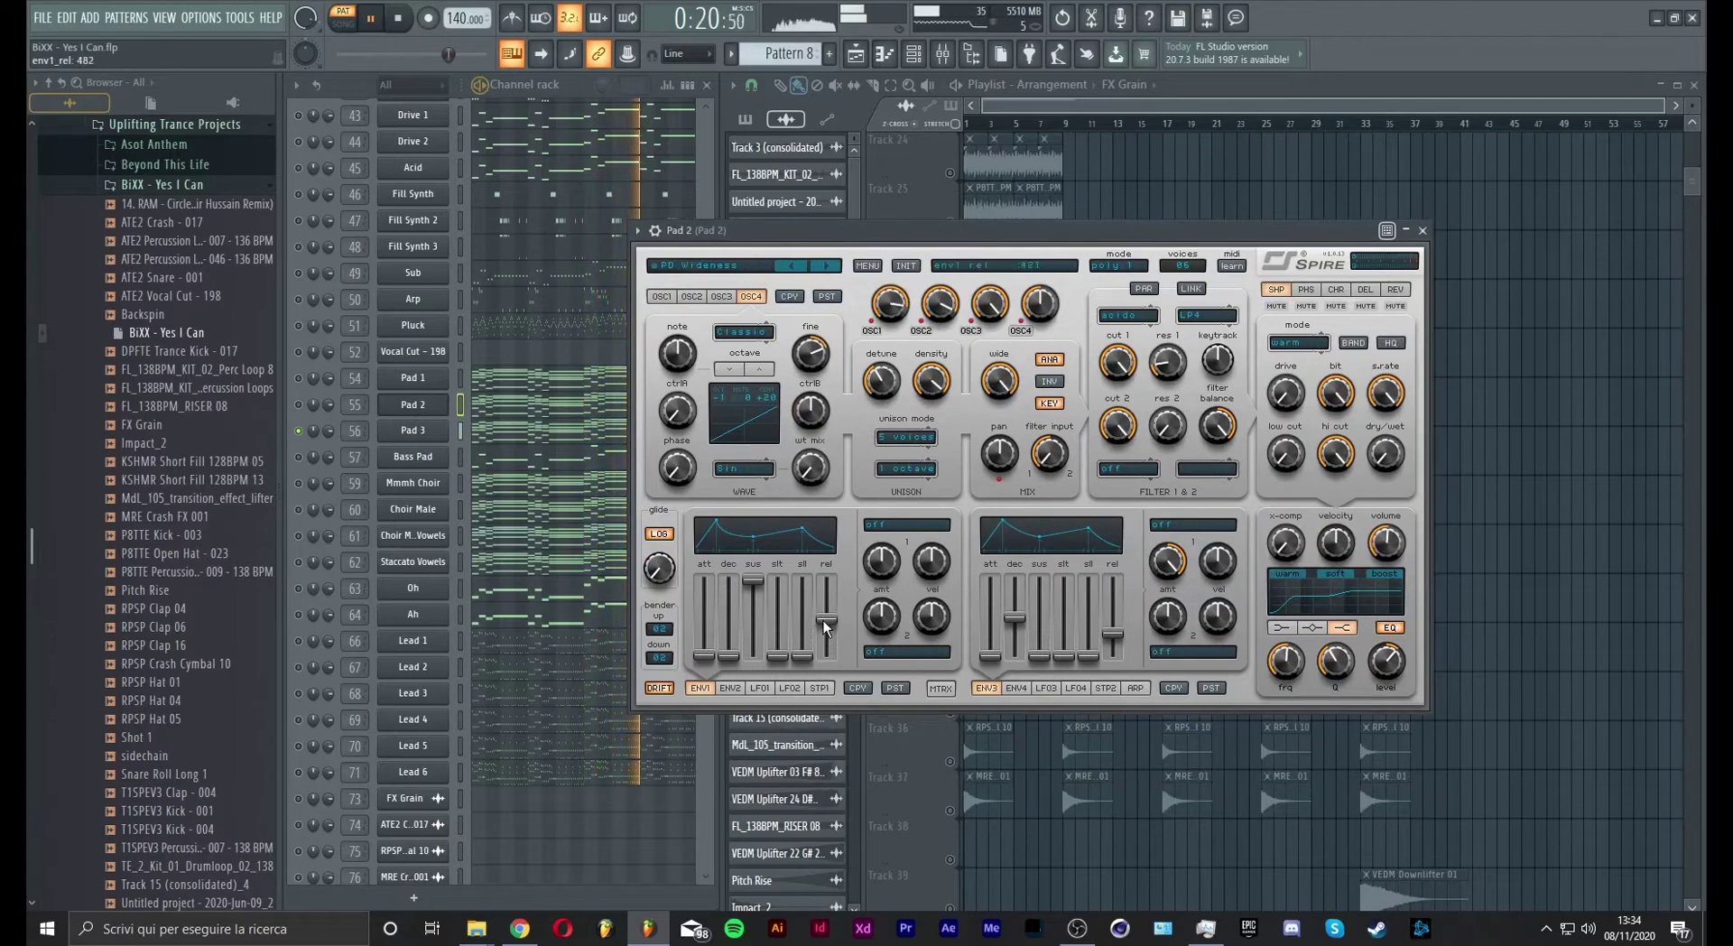
click(413, 378)
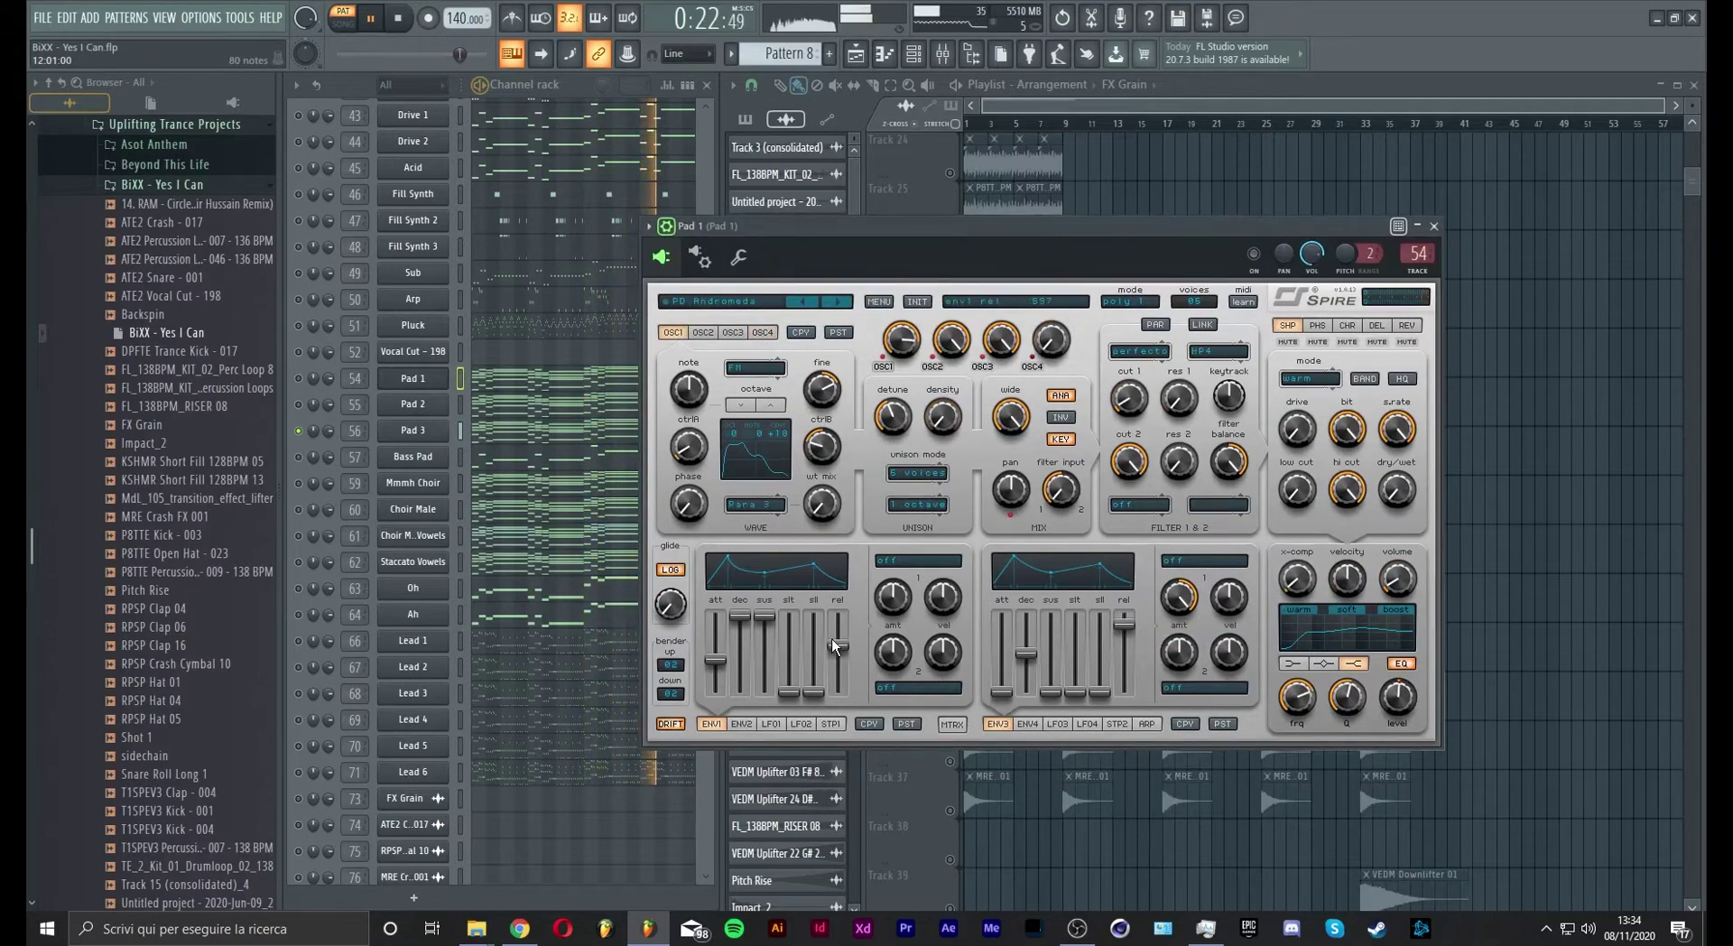
click(414, 405)
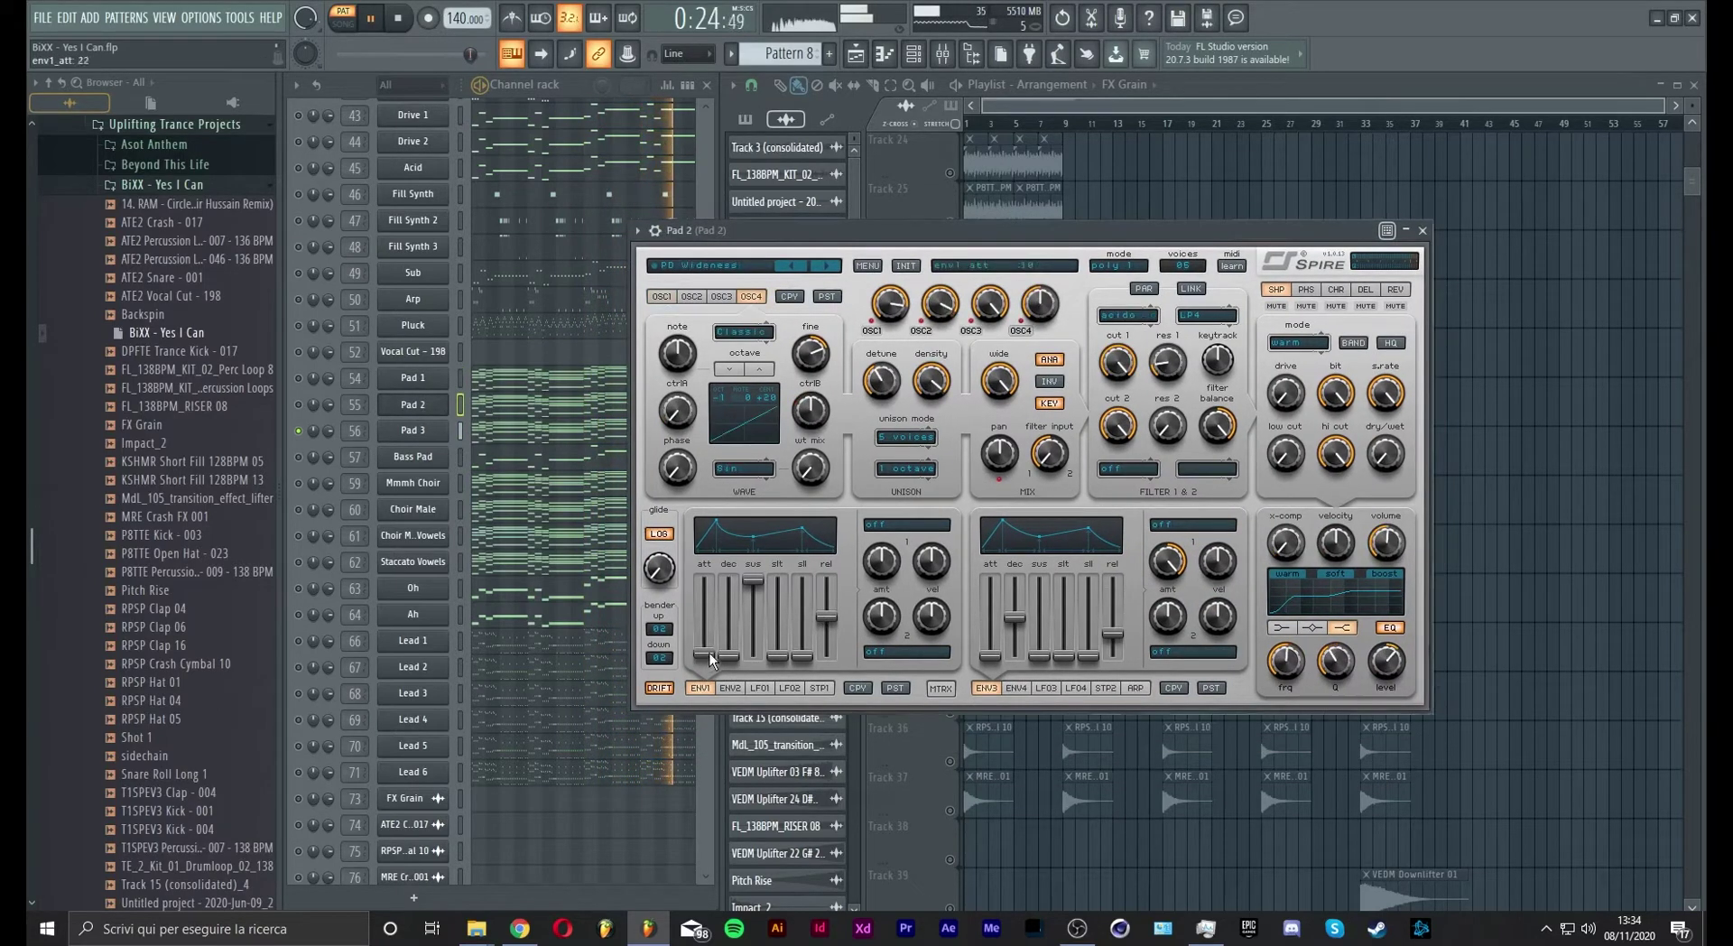
Reshape Pad 3's ENV1 with an attack of about 436, full decay and a sustain of 333
drag(718, 707, 724, 688)
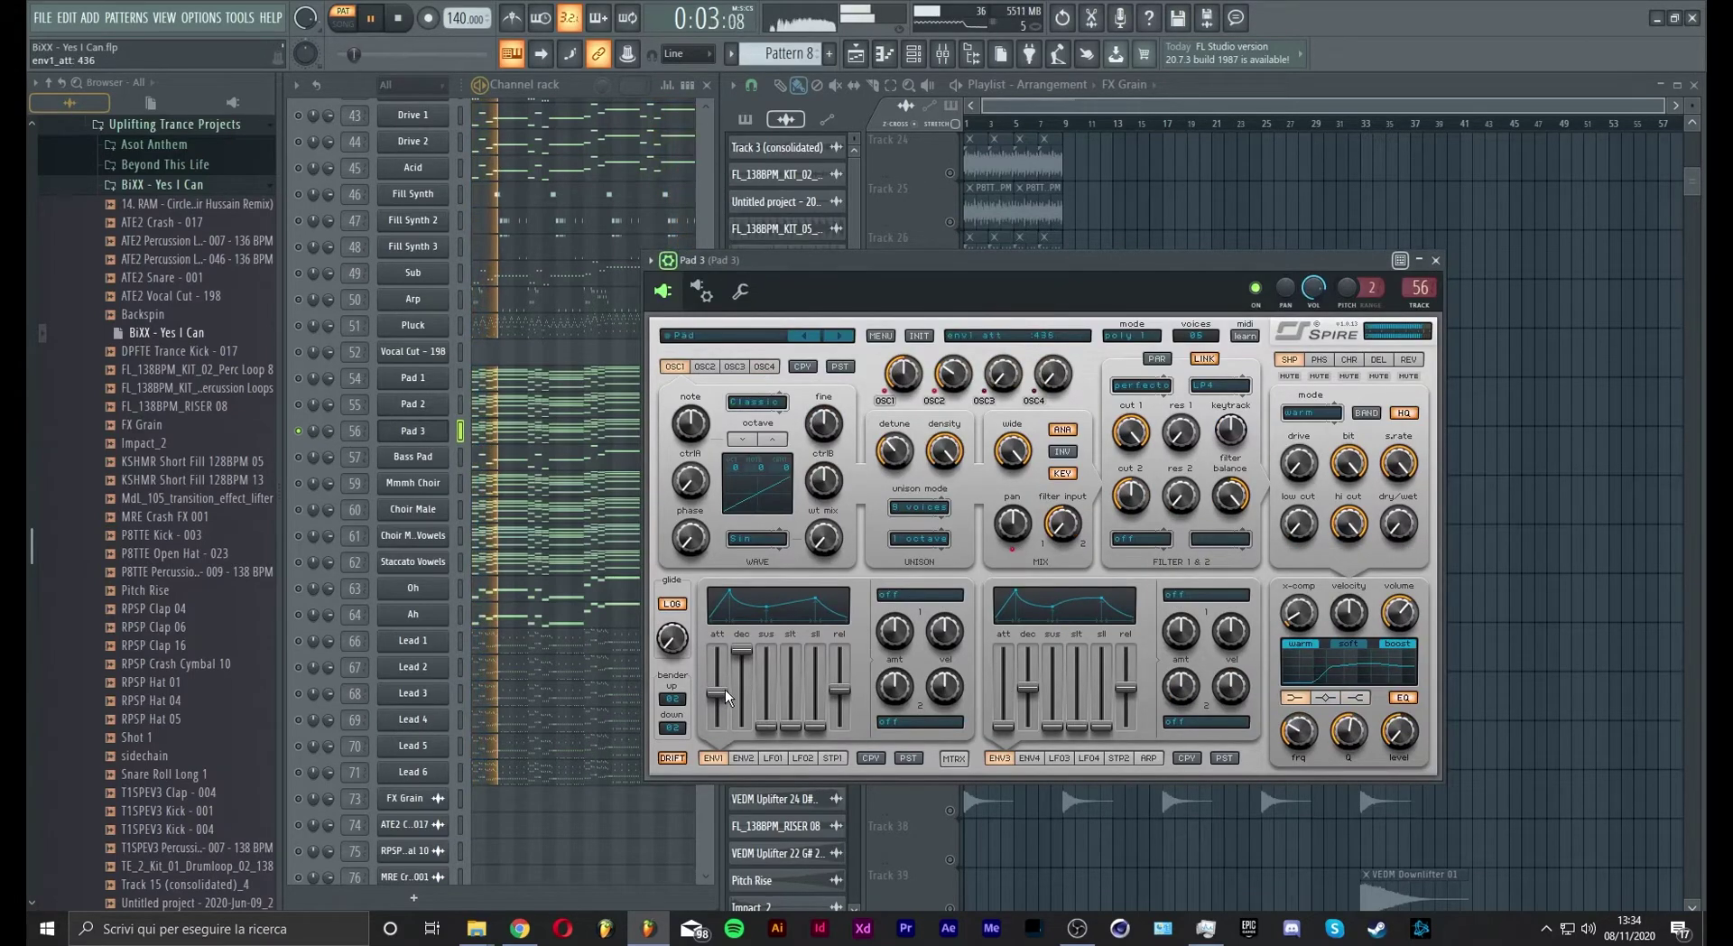
drag(728, 691, 760, 818)
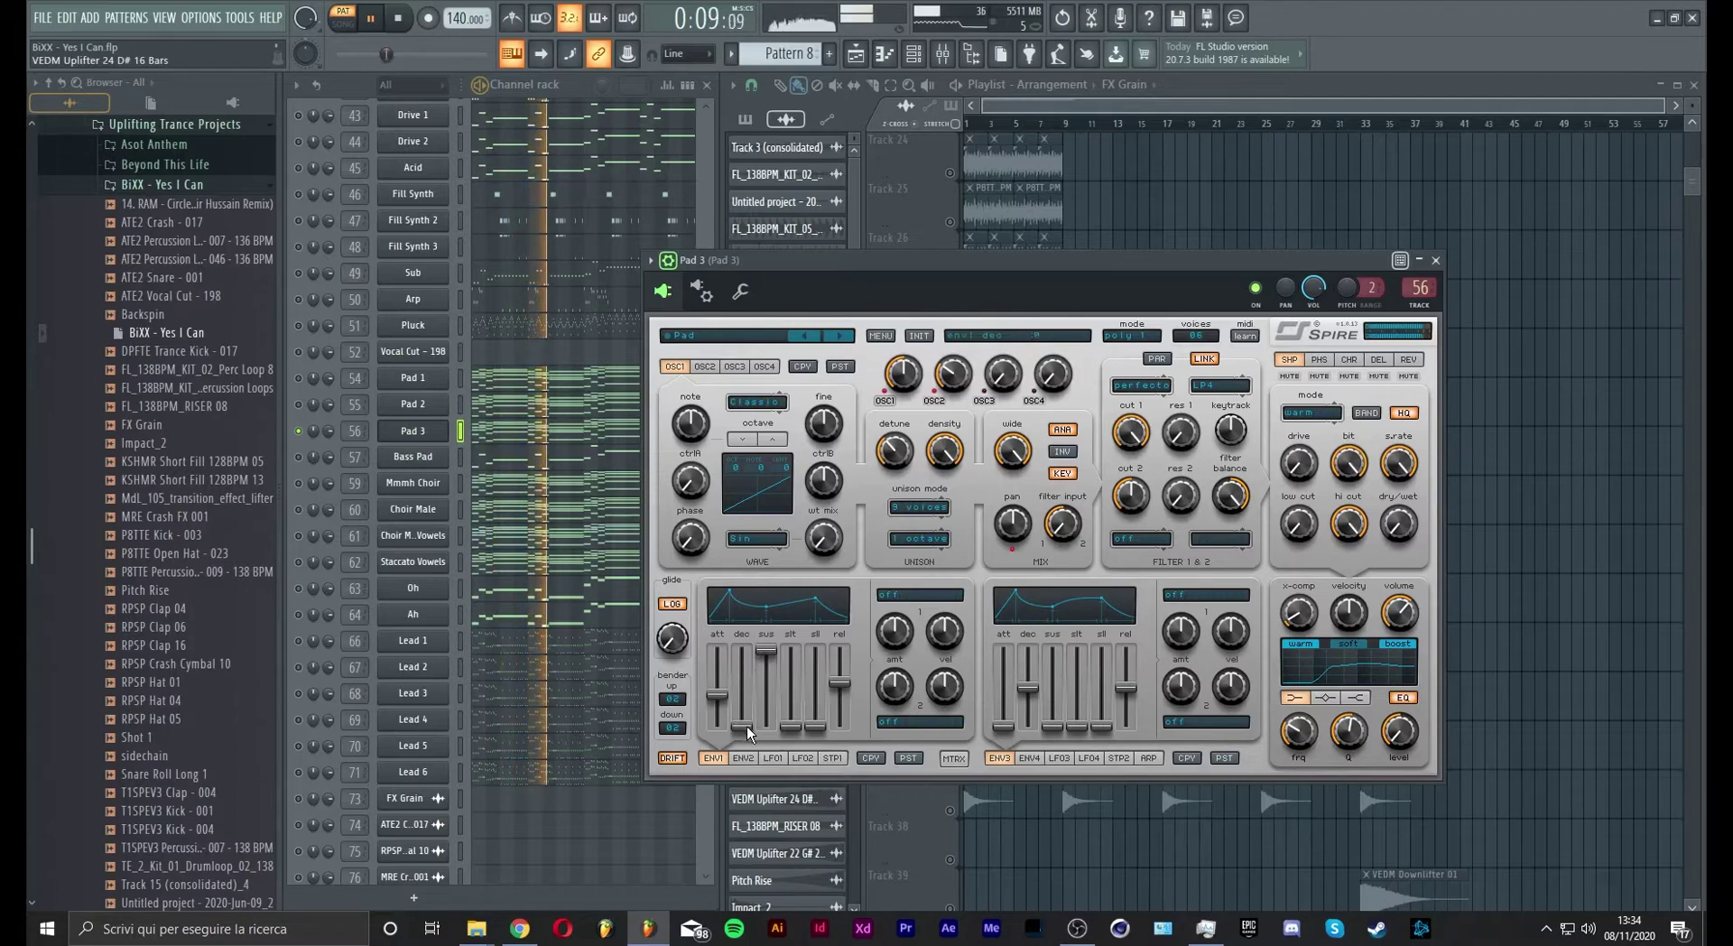
drag(742, 727, 766, 699)
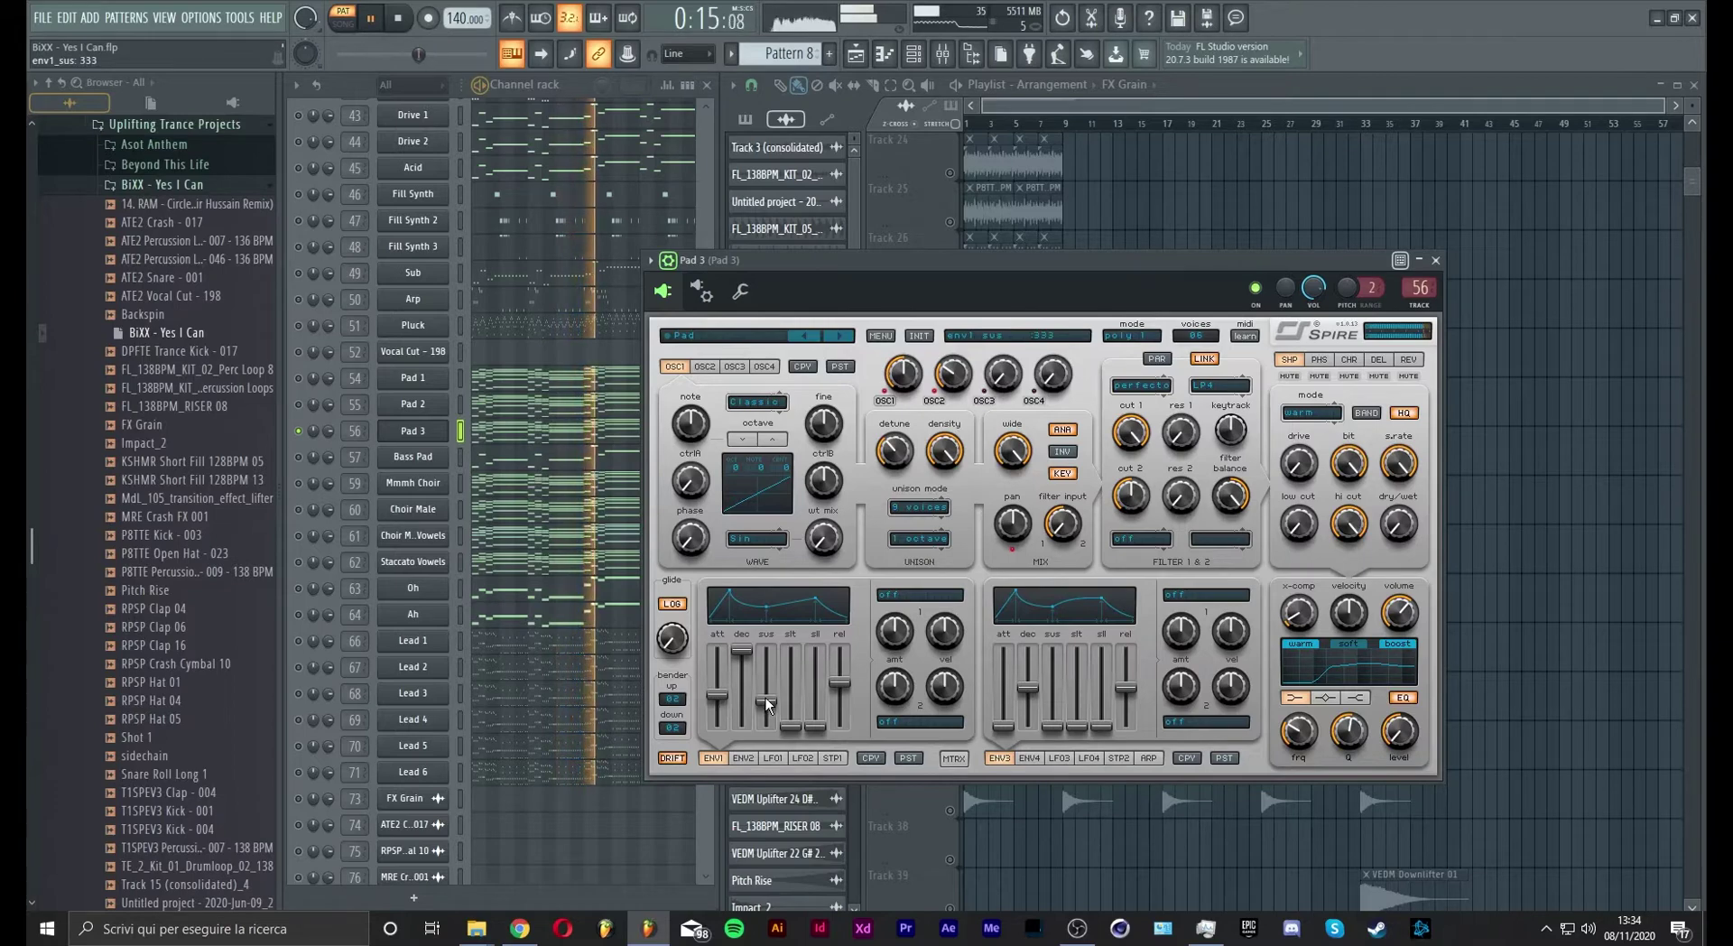
Unmute the Pad 2 channel and set its ENV1 attack to about 402 and release to about 551
click(305, 421)
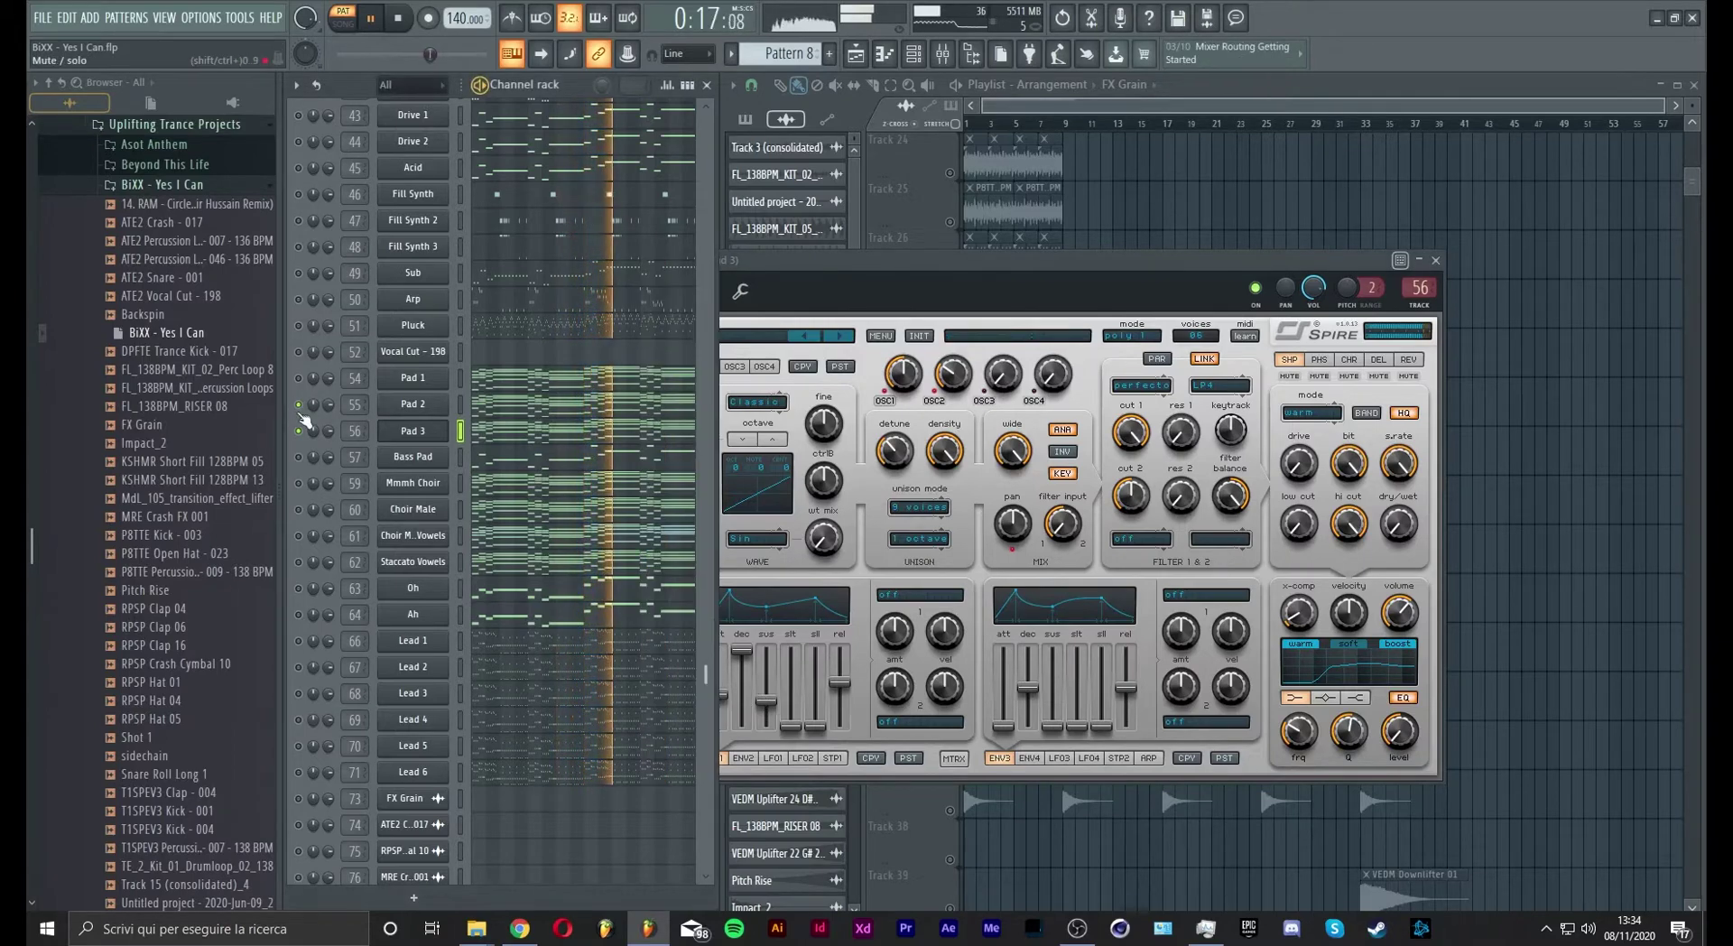
click(413, 404)
drag(708, 635, 708, 631)
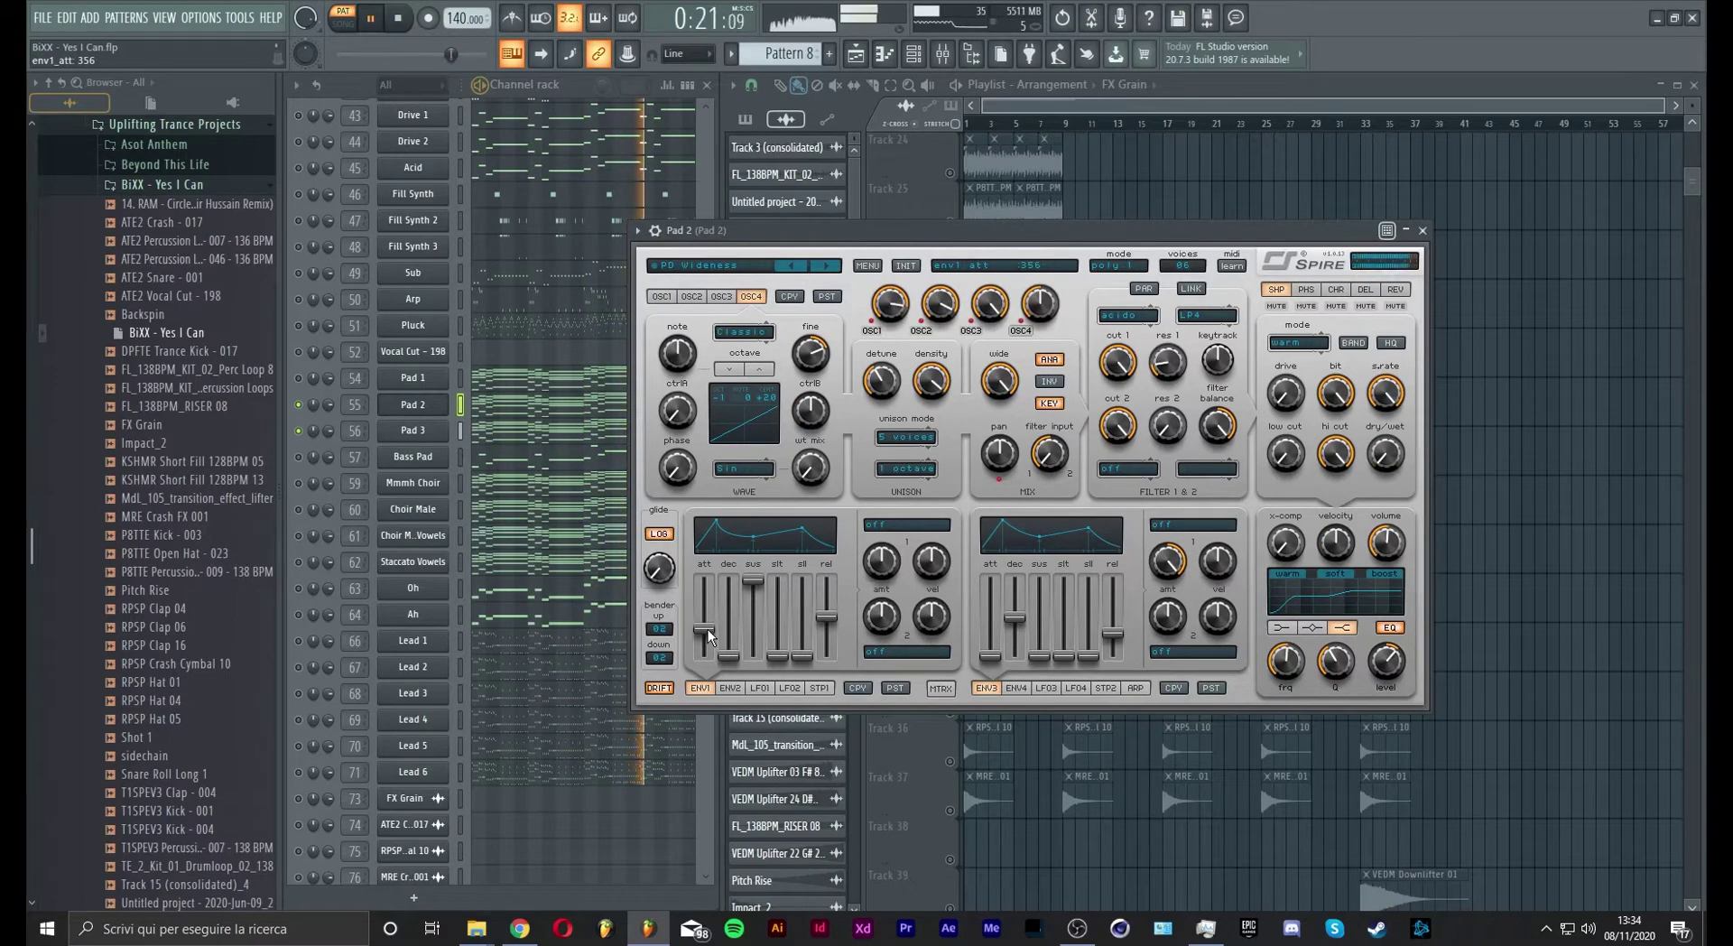
drag(708, 630, 708, 625)
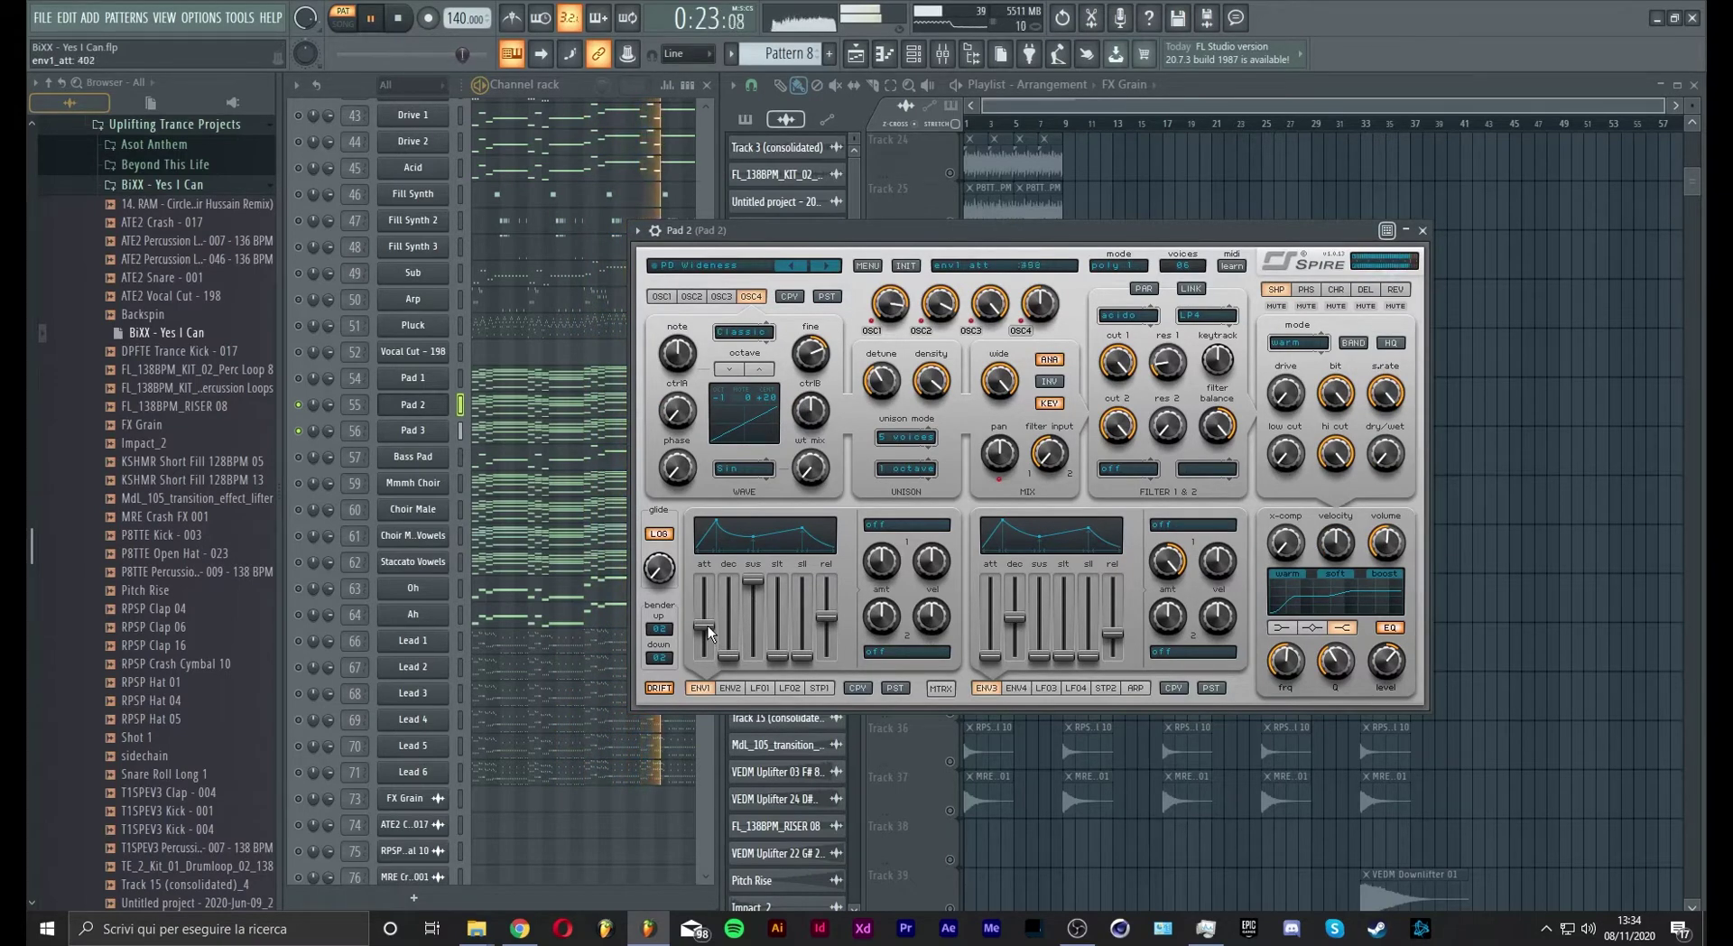
drag(830, 616, 831, 614)
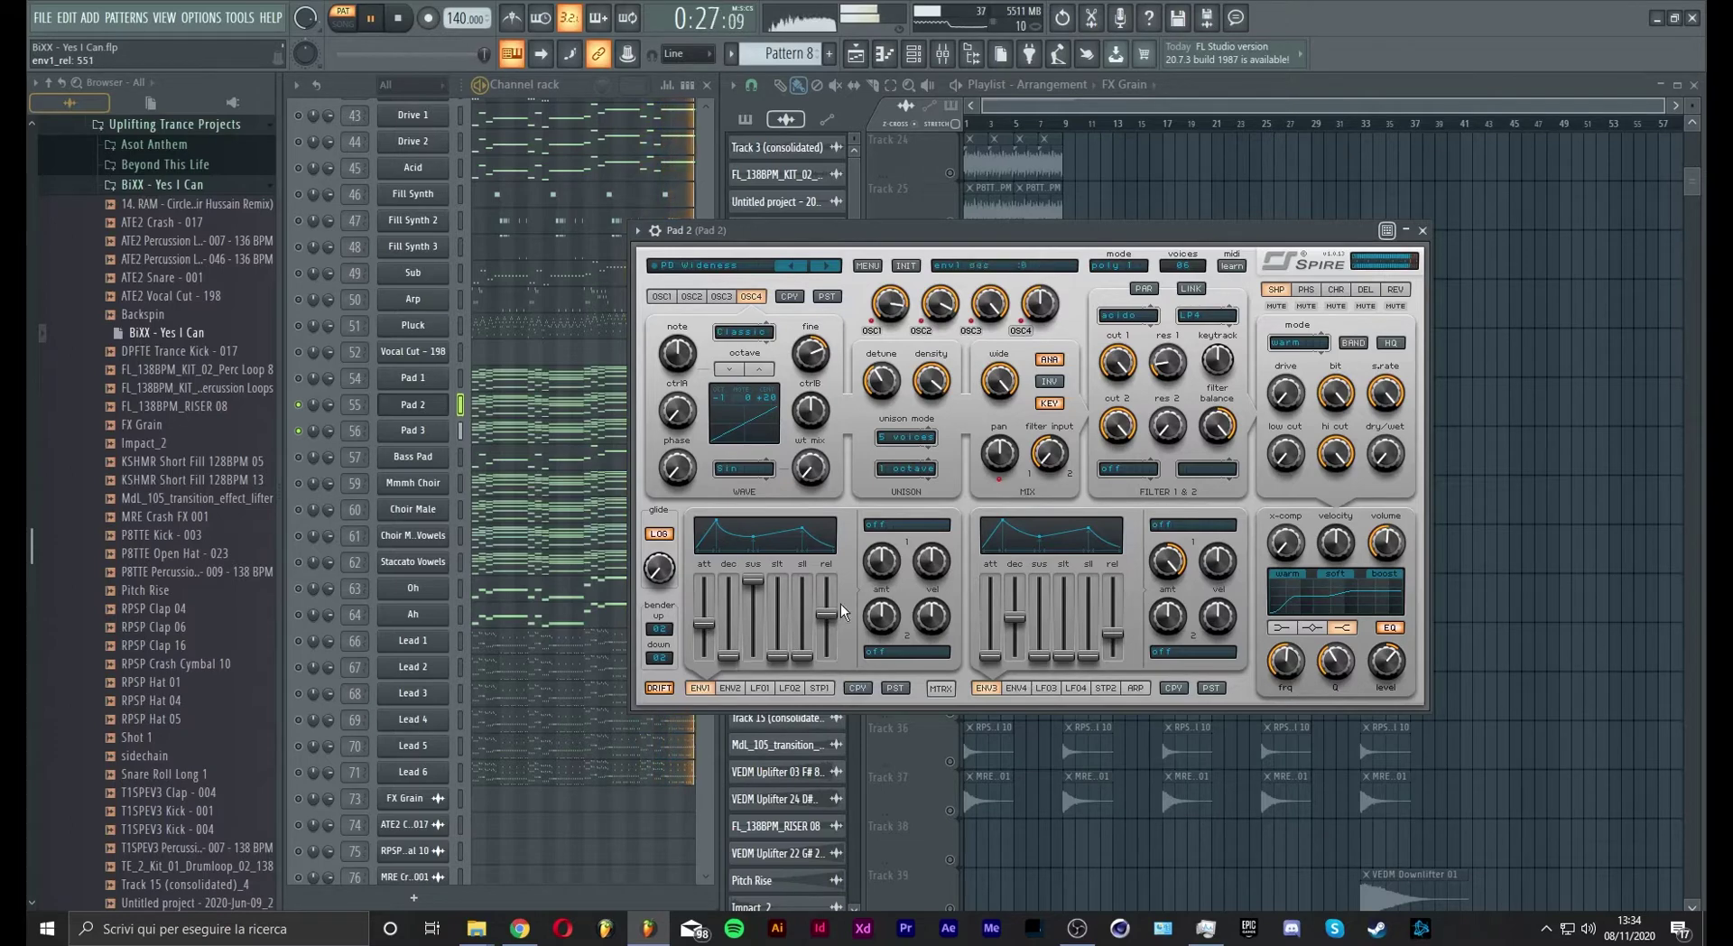
Switch Pad 2's first filter to LP3, sweep its cutoff up to 1000, and close the synth
drag(1122, 375, 1118, 468)
click(1205, 315)
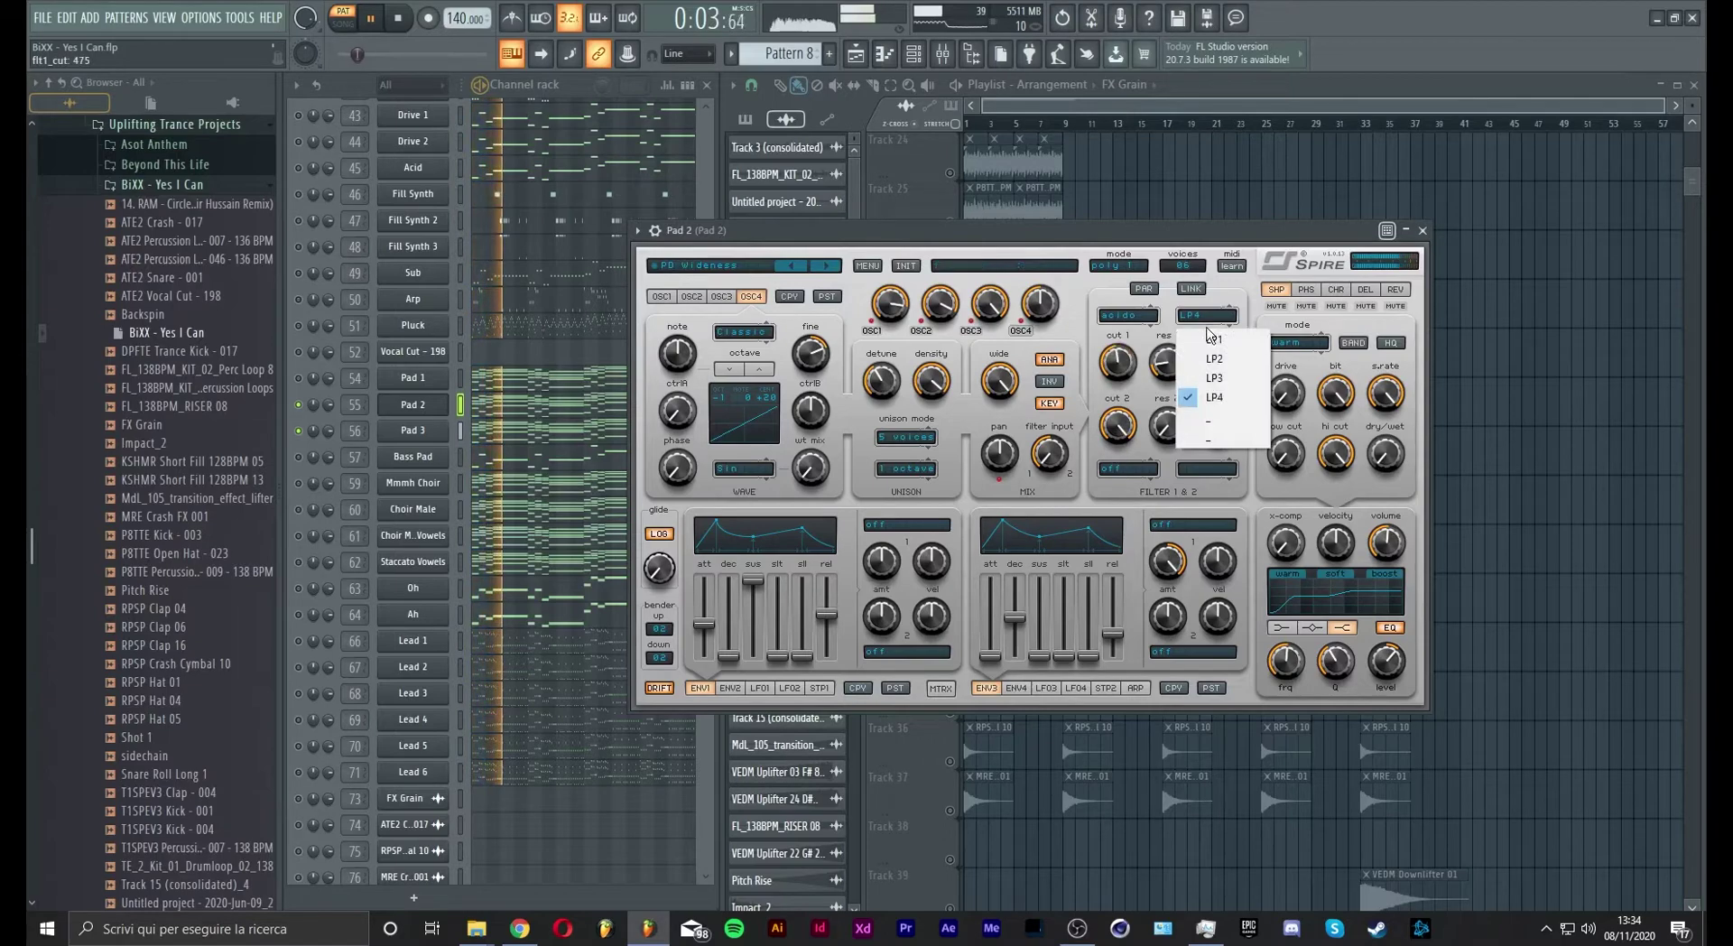
click(1201, 379)
drag(1117, 379, 1116, 304)
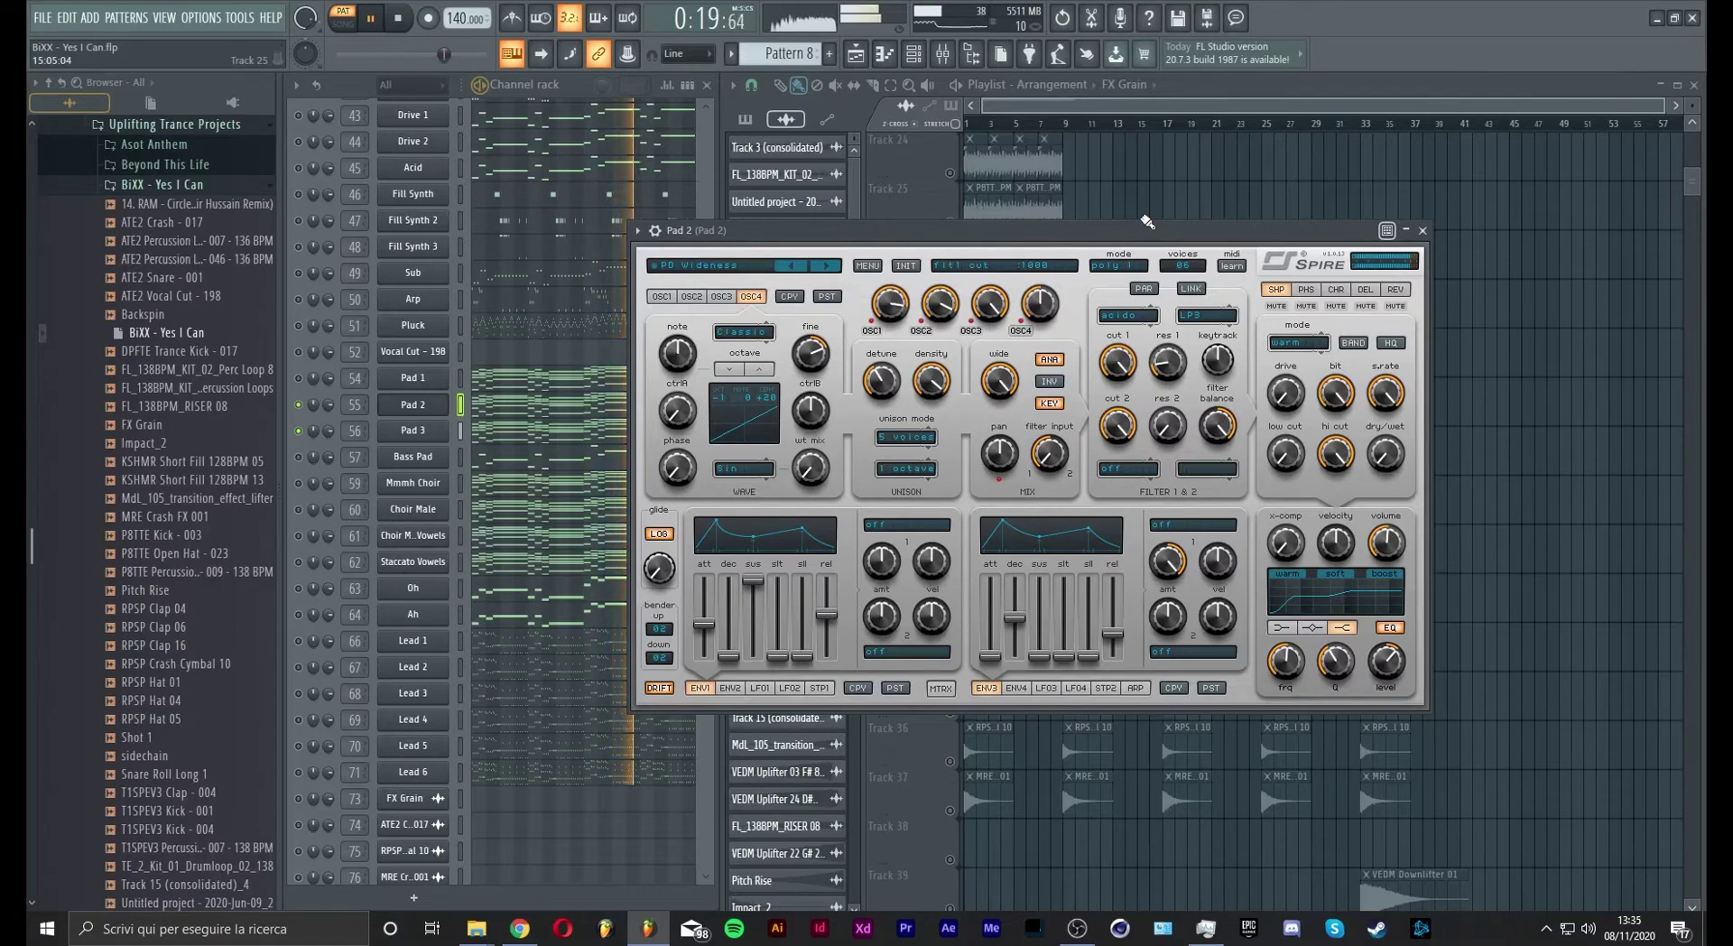
drag(971, 231, 892, 243)
key(Escape)
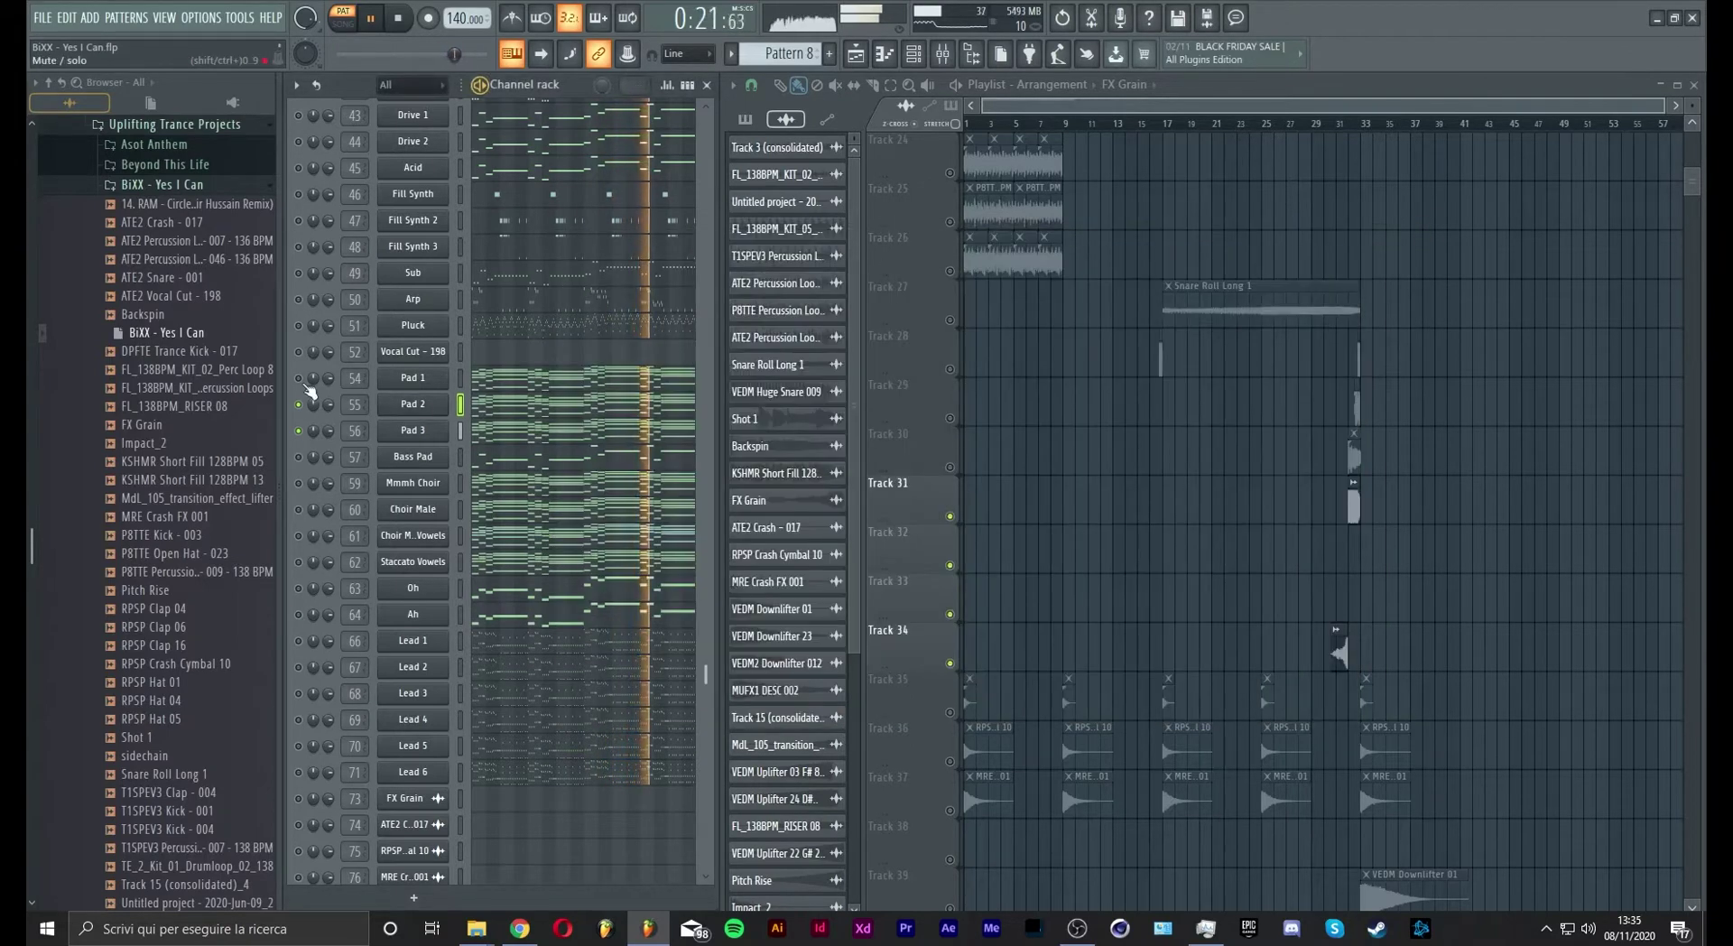
Unmute the Pad 1 channel and set its mixer level to about 69% against Pad 2
click(299, 378)
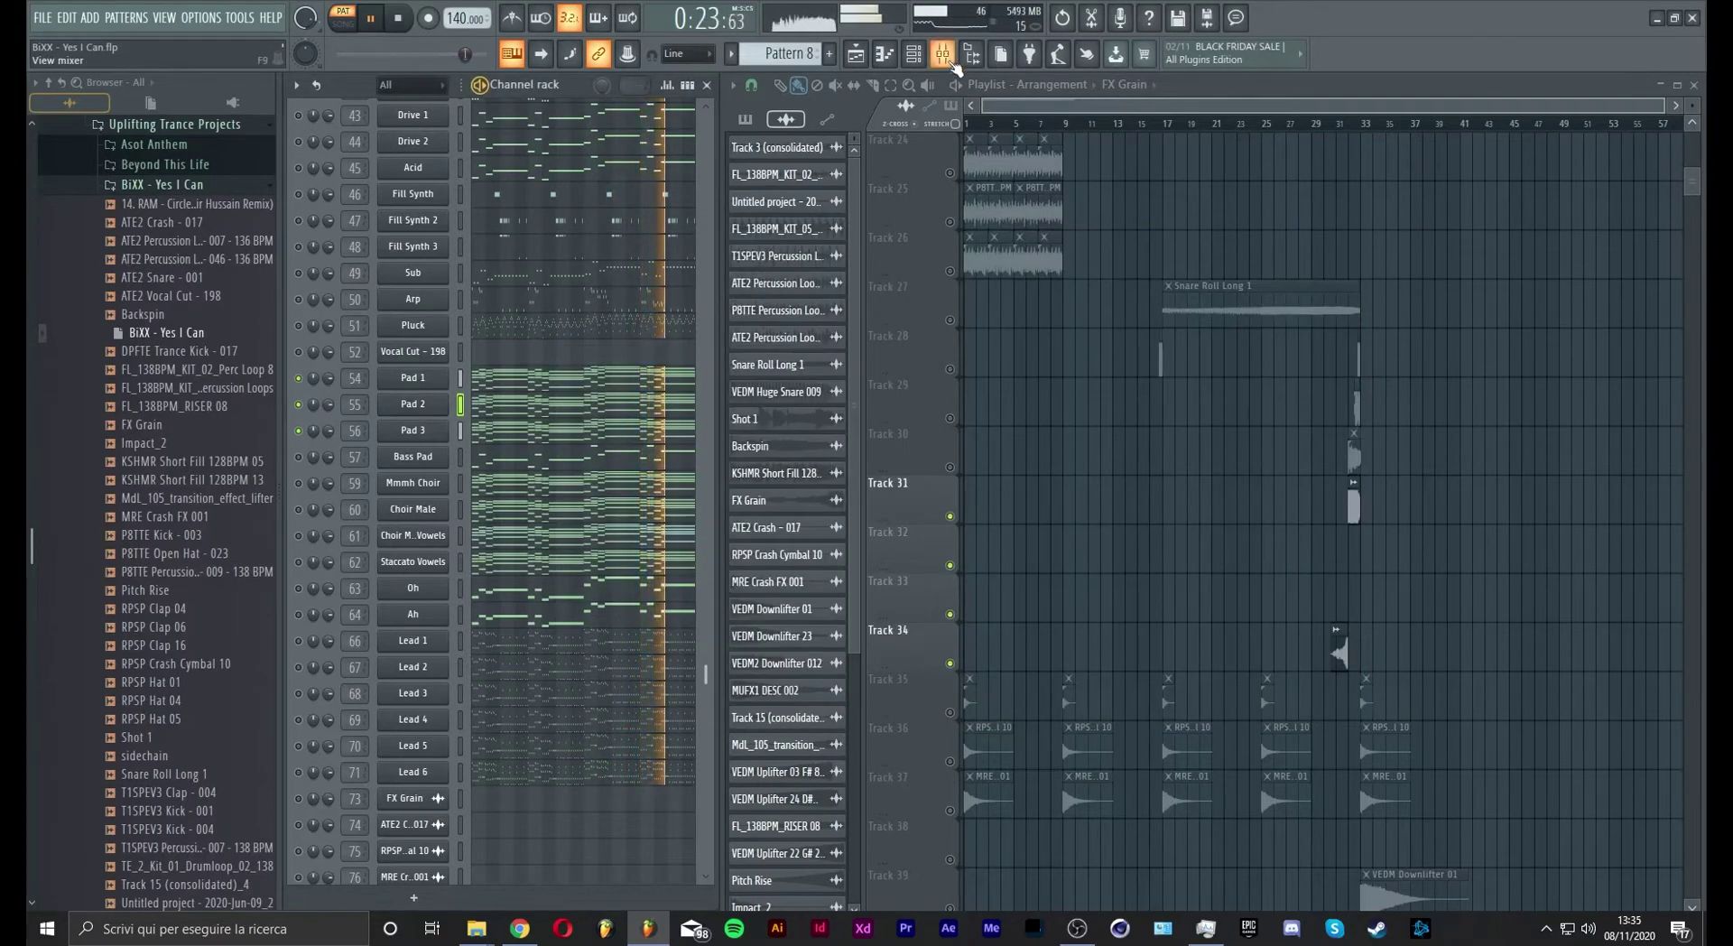
click(942, 53)
click(884, 715)
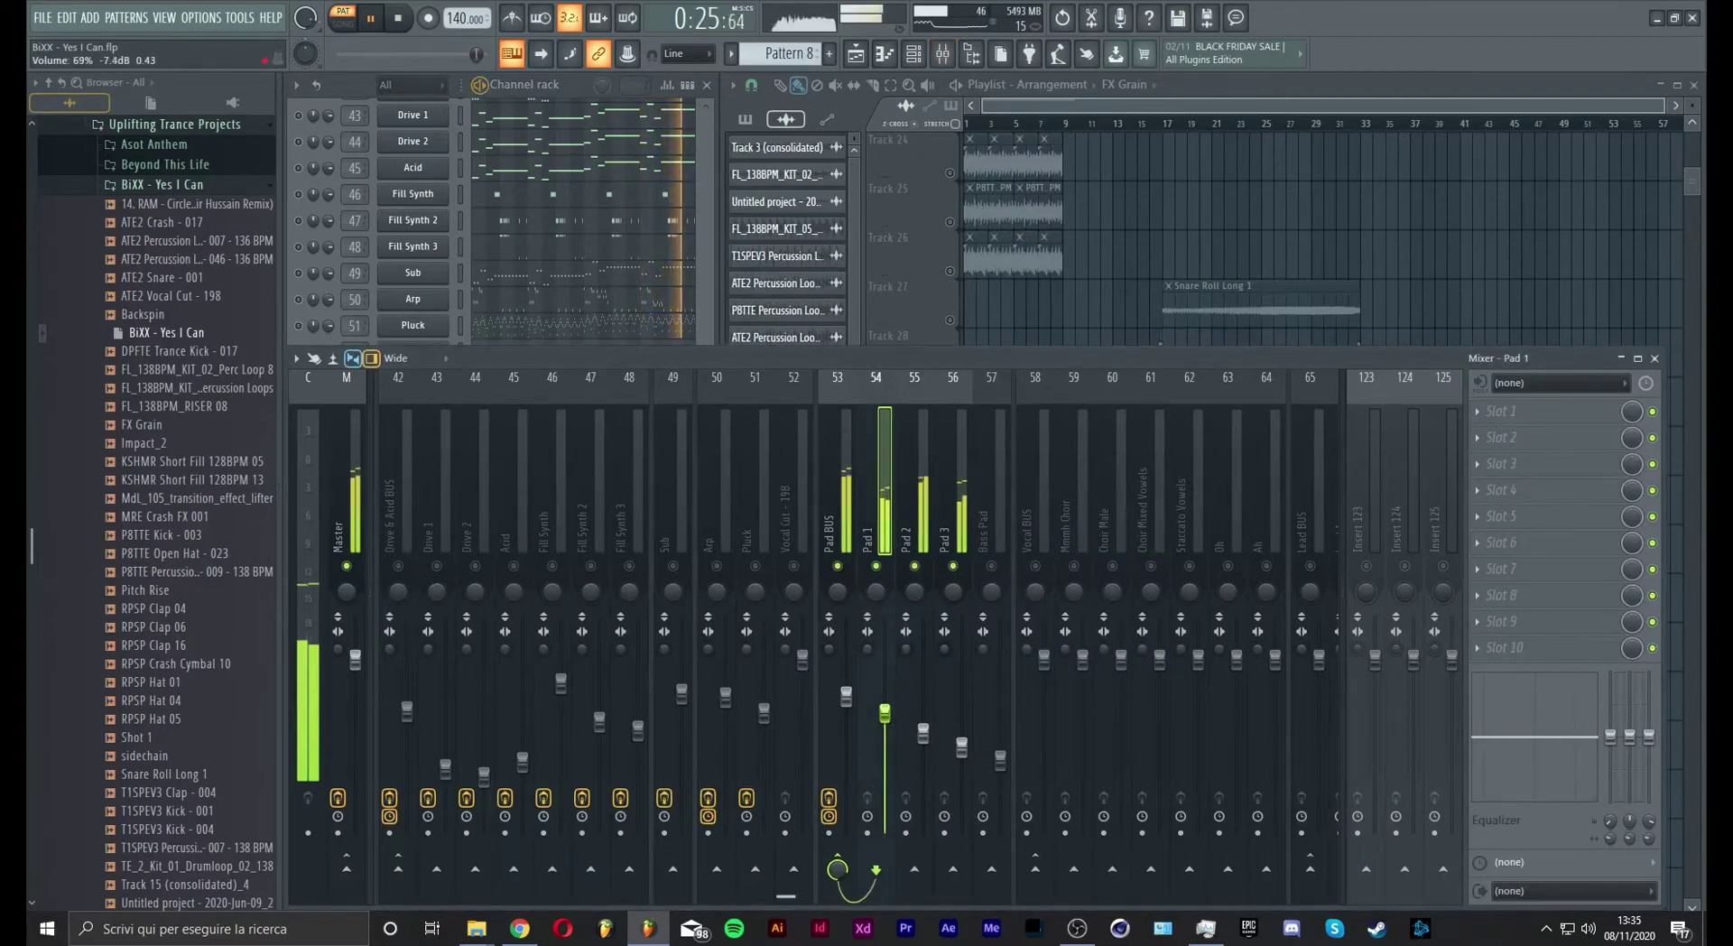
click(922, 733)
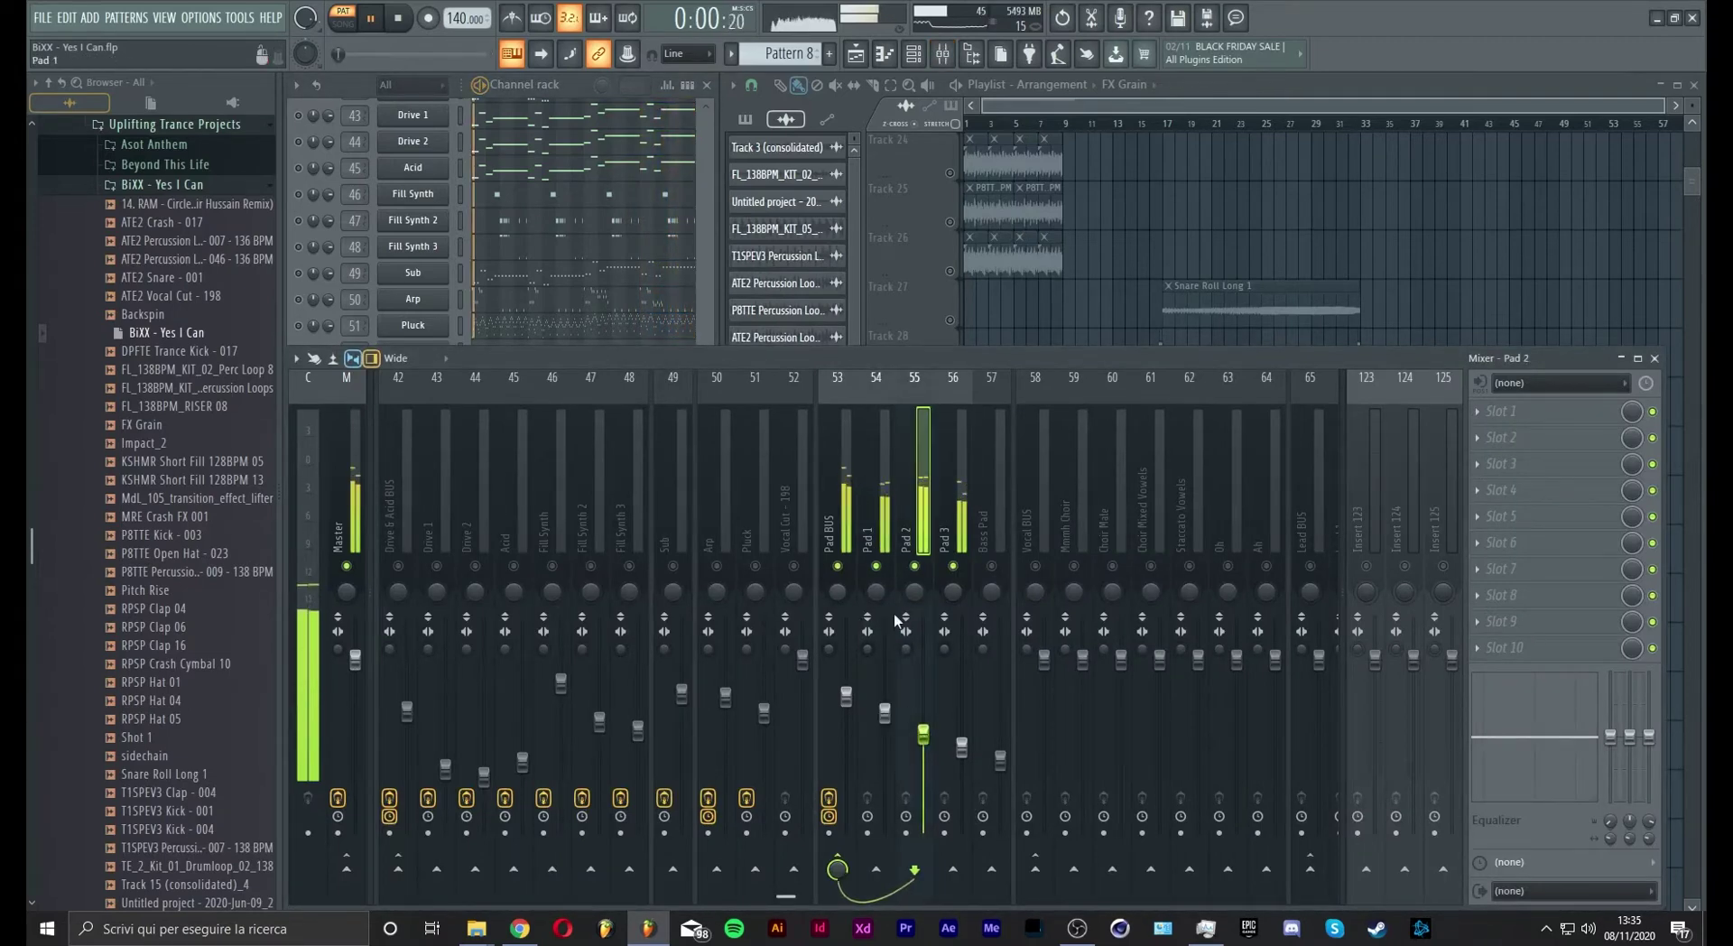
key(F9)
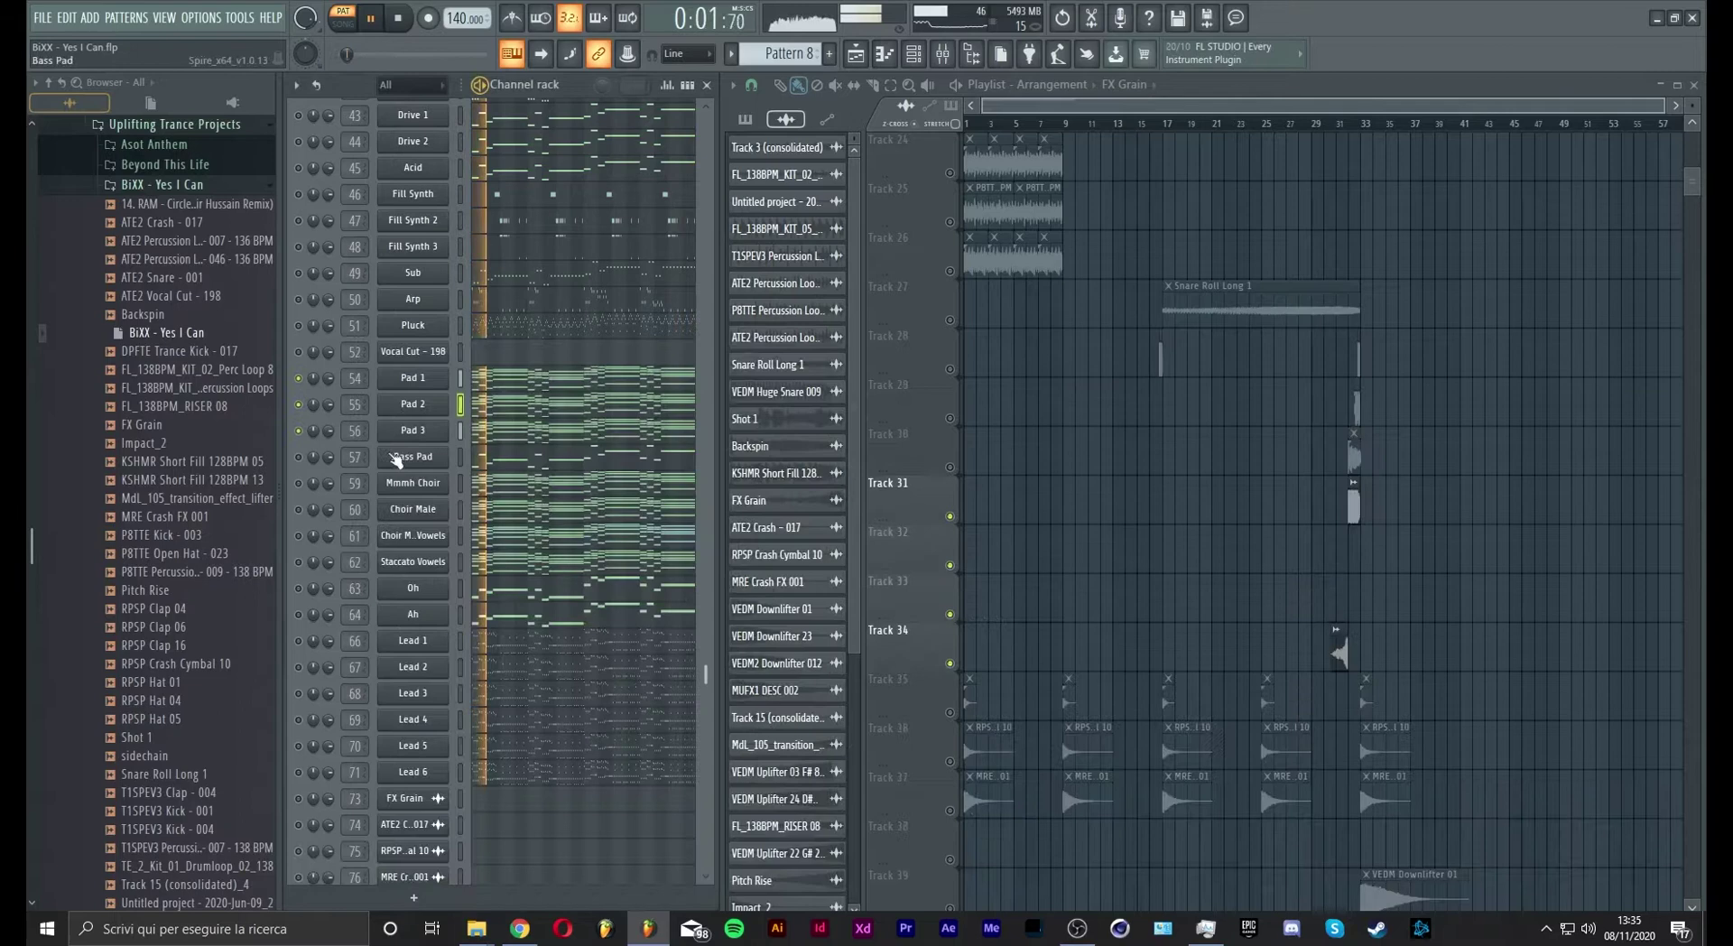
Solo the Mmmh Choir channel, restart playback, and unmute the Mmmh Choir and Vocal BUS mixer tracks
click(298, 482)
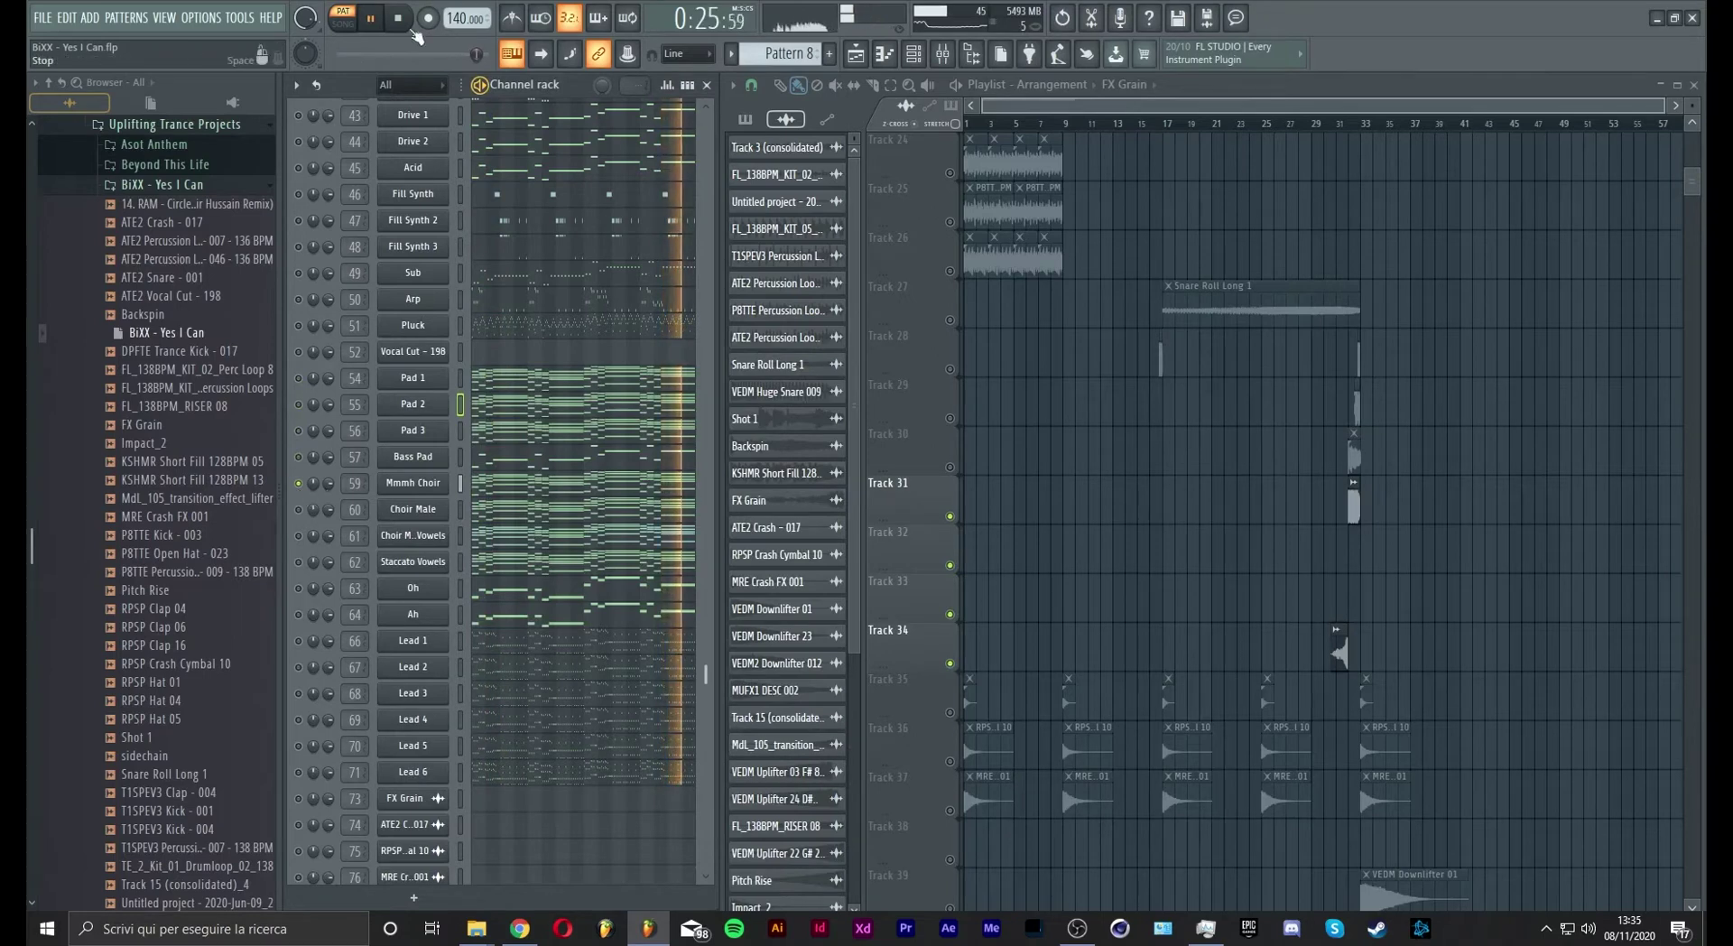
click(395, 19)
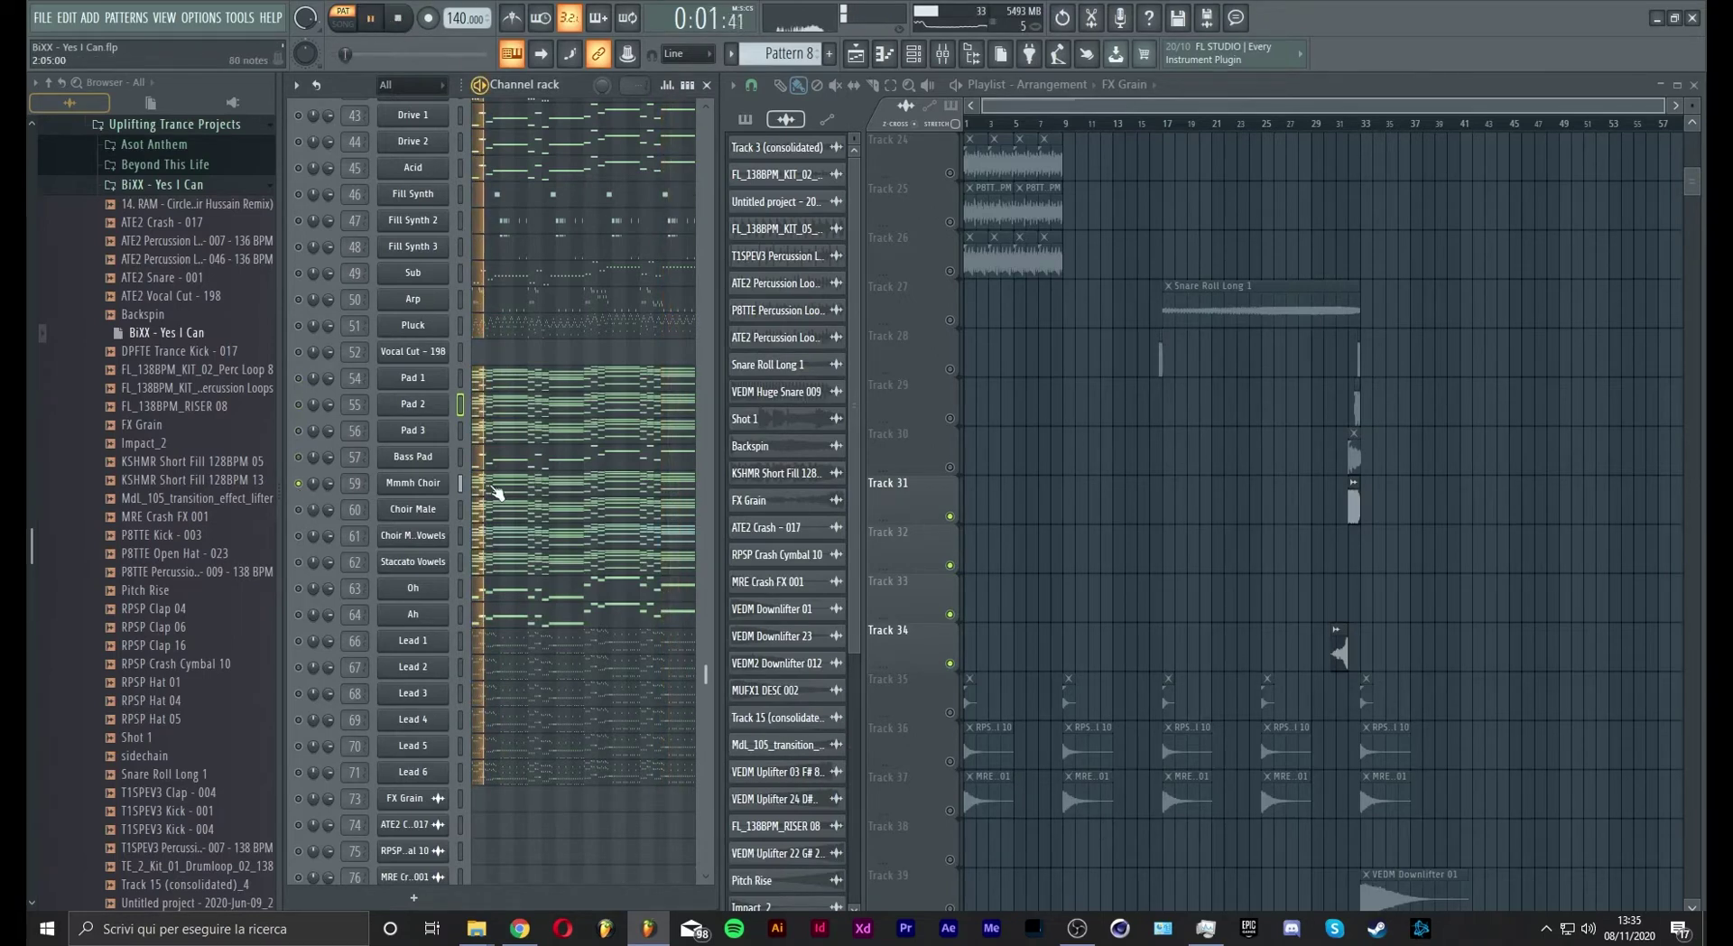
key(F9)
click(1074, 565)
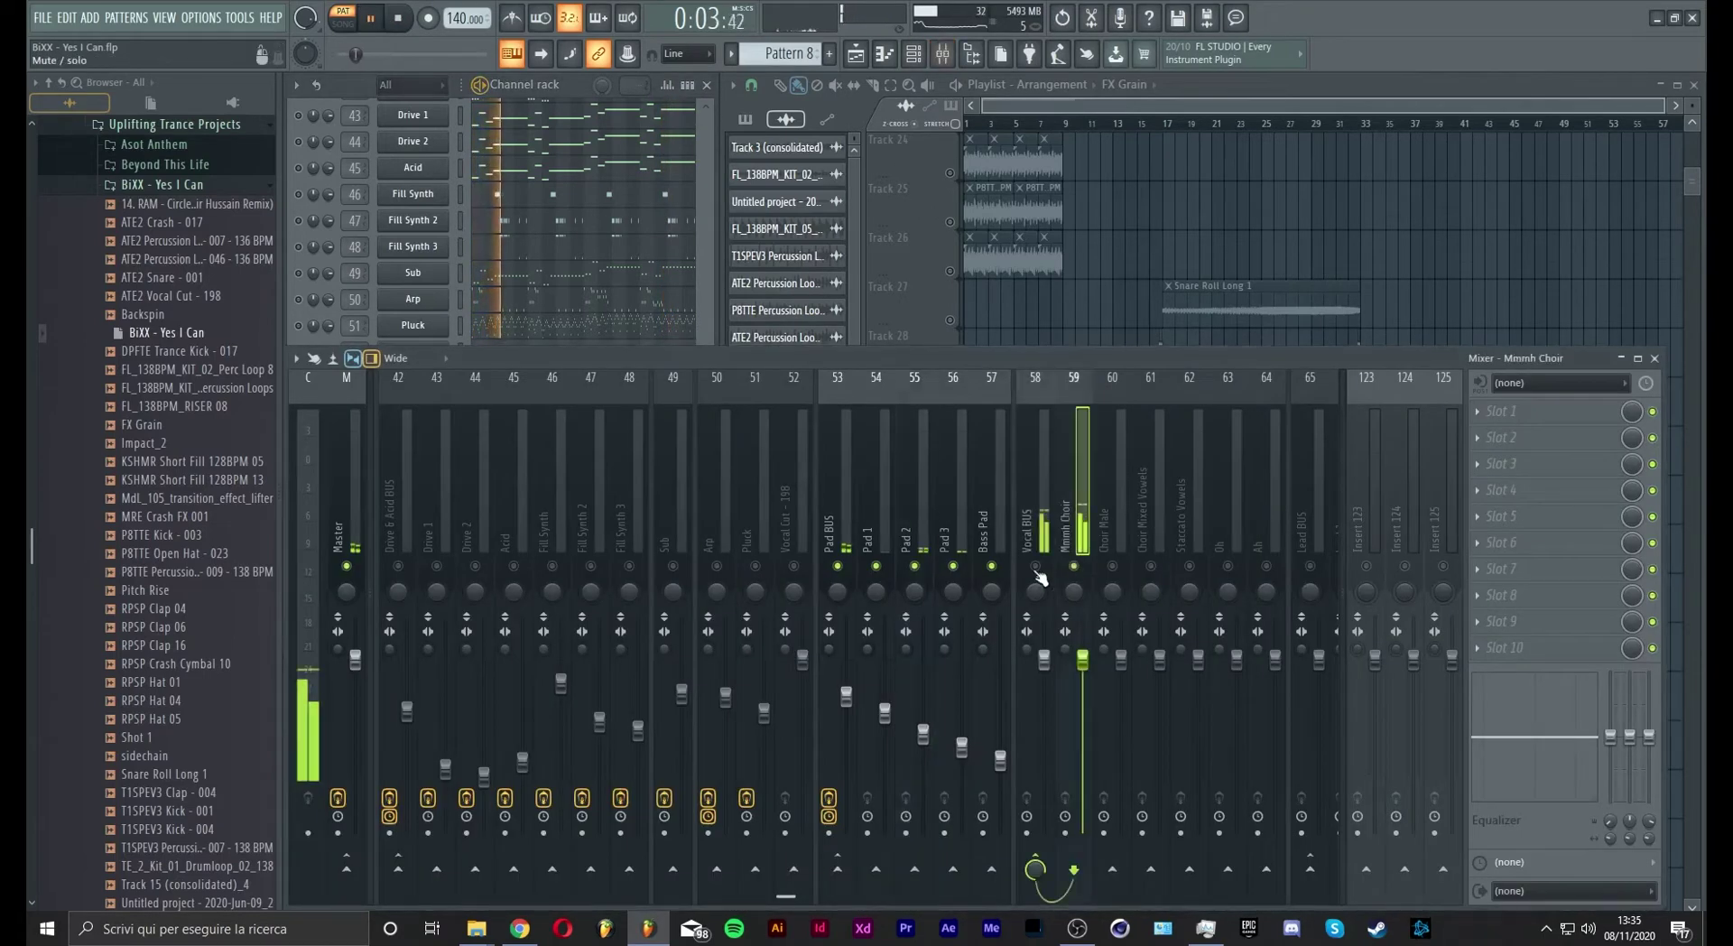
Delete the lowest note of each chord in the Mmmh Choir piano roll, including the low D3 notes in bars 9 and 13
click(708, 319)
scroll(584, 518, down, 10)
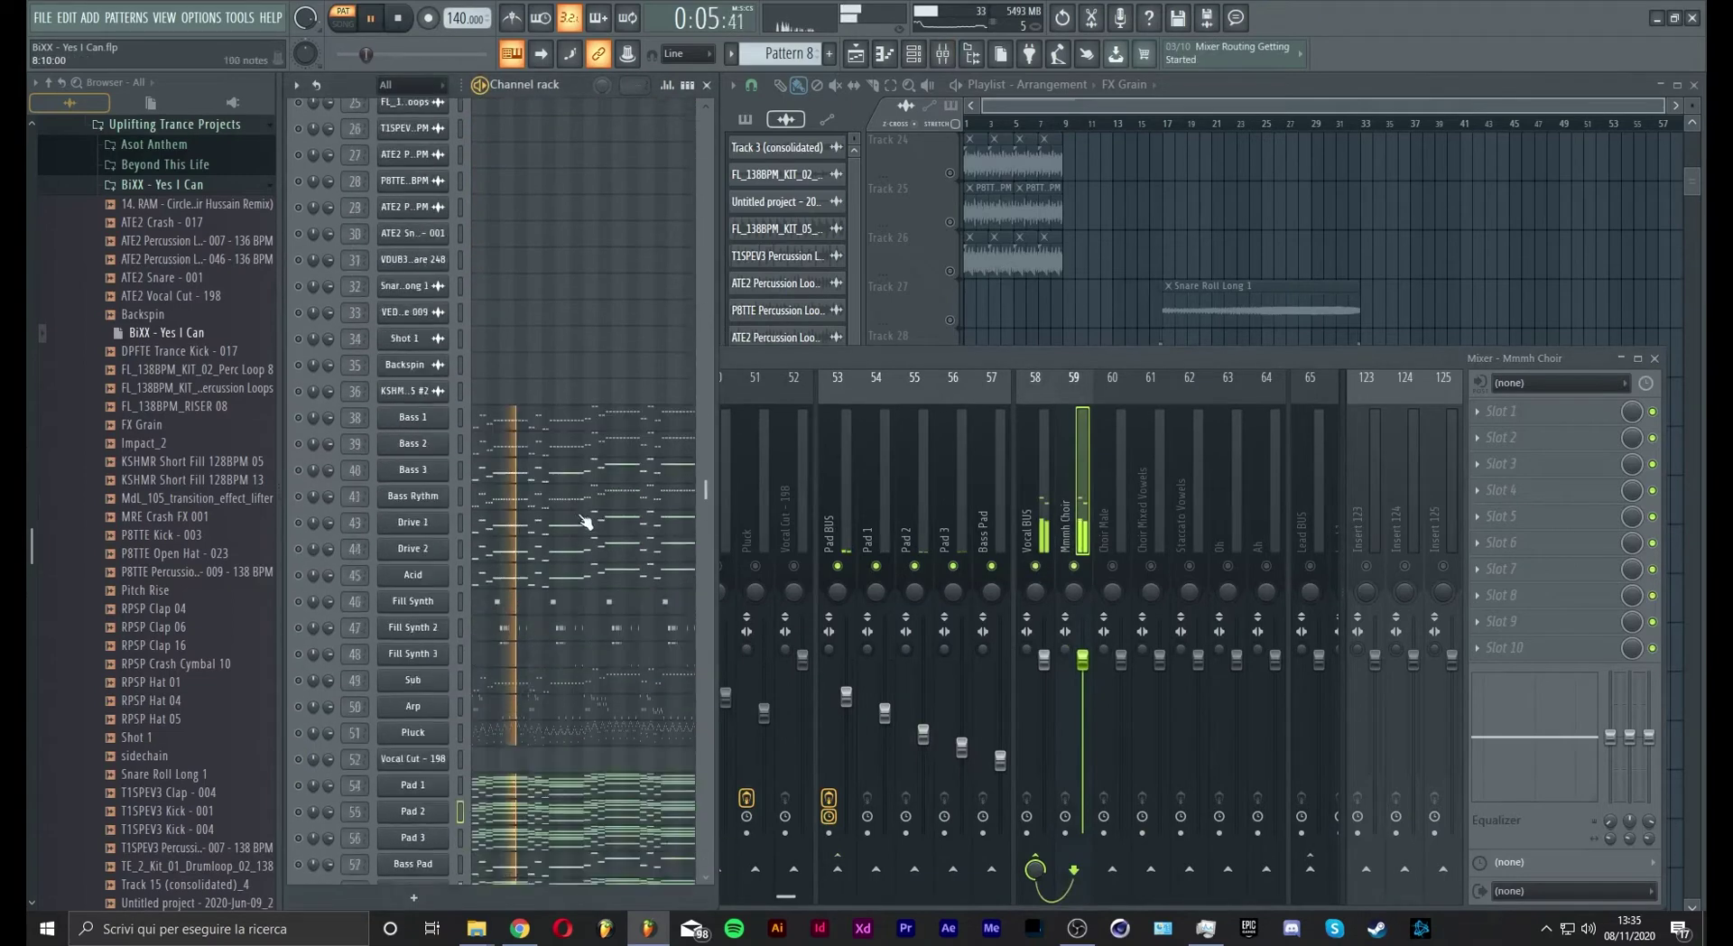
click(507, 507)
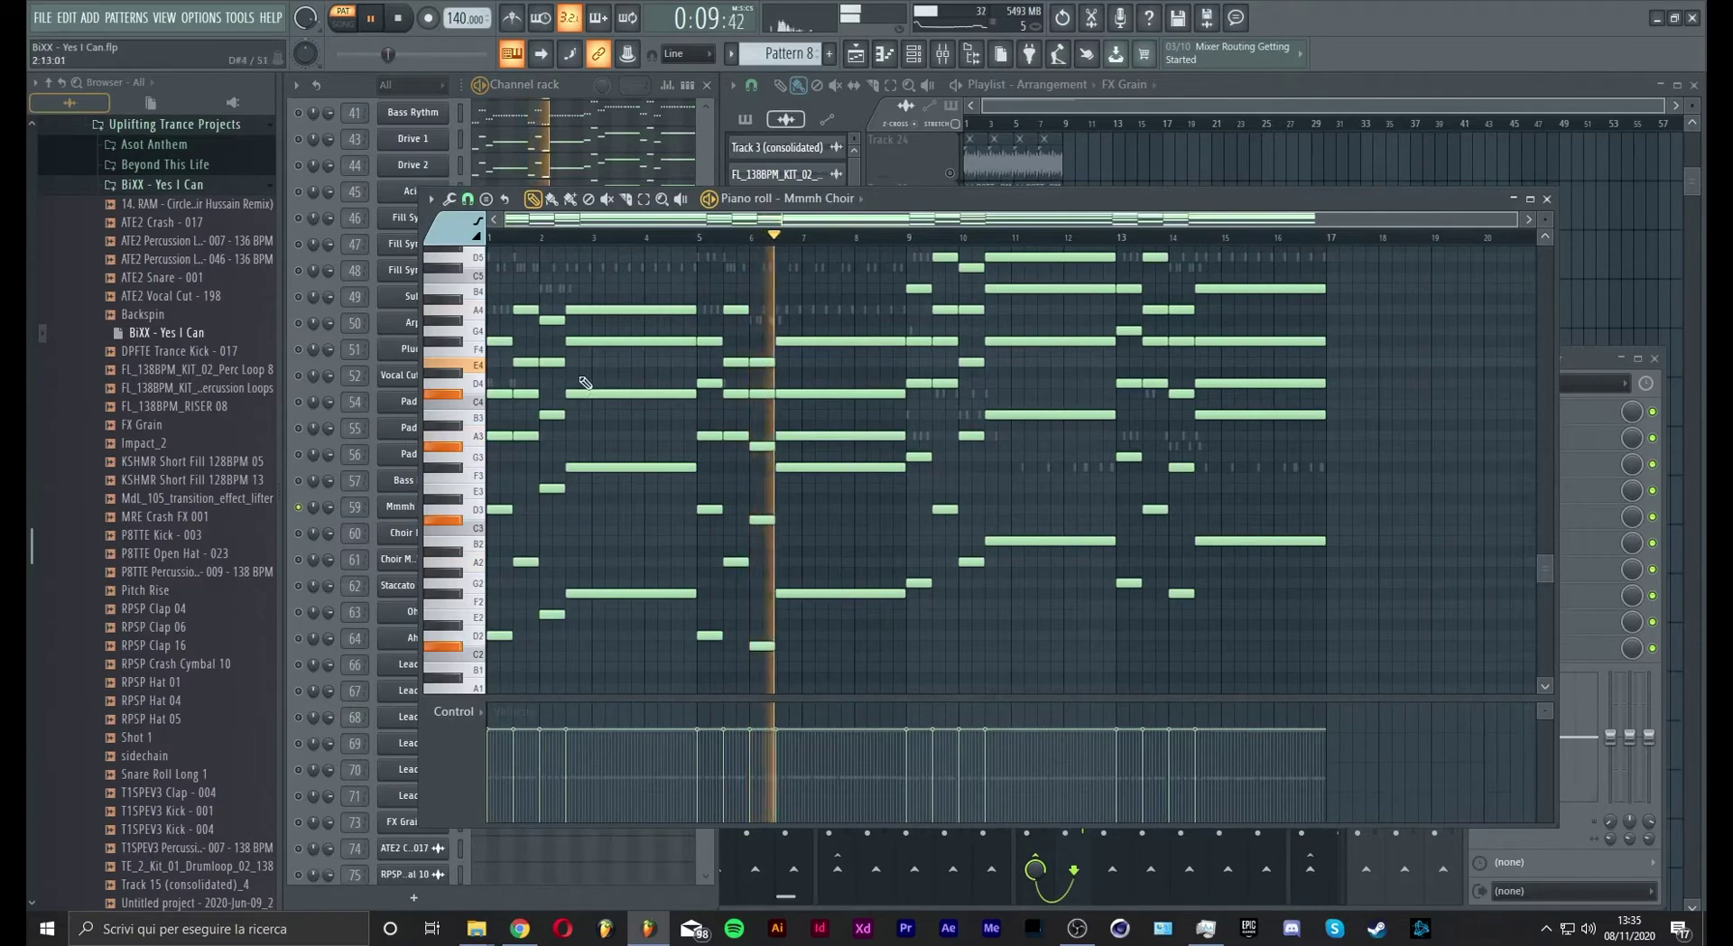
scroll(520, 460, down, 2)
drag(1351, 475, 492, 693)
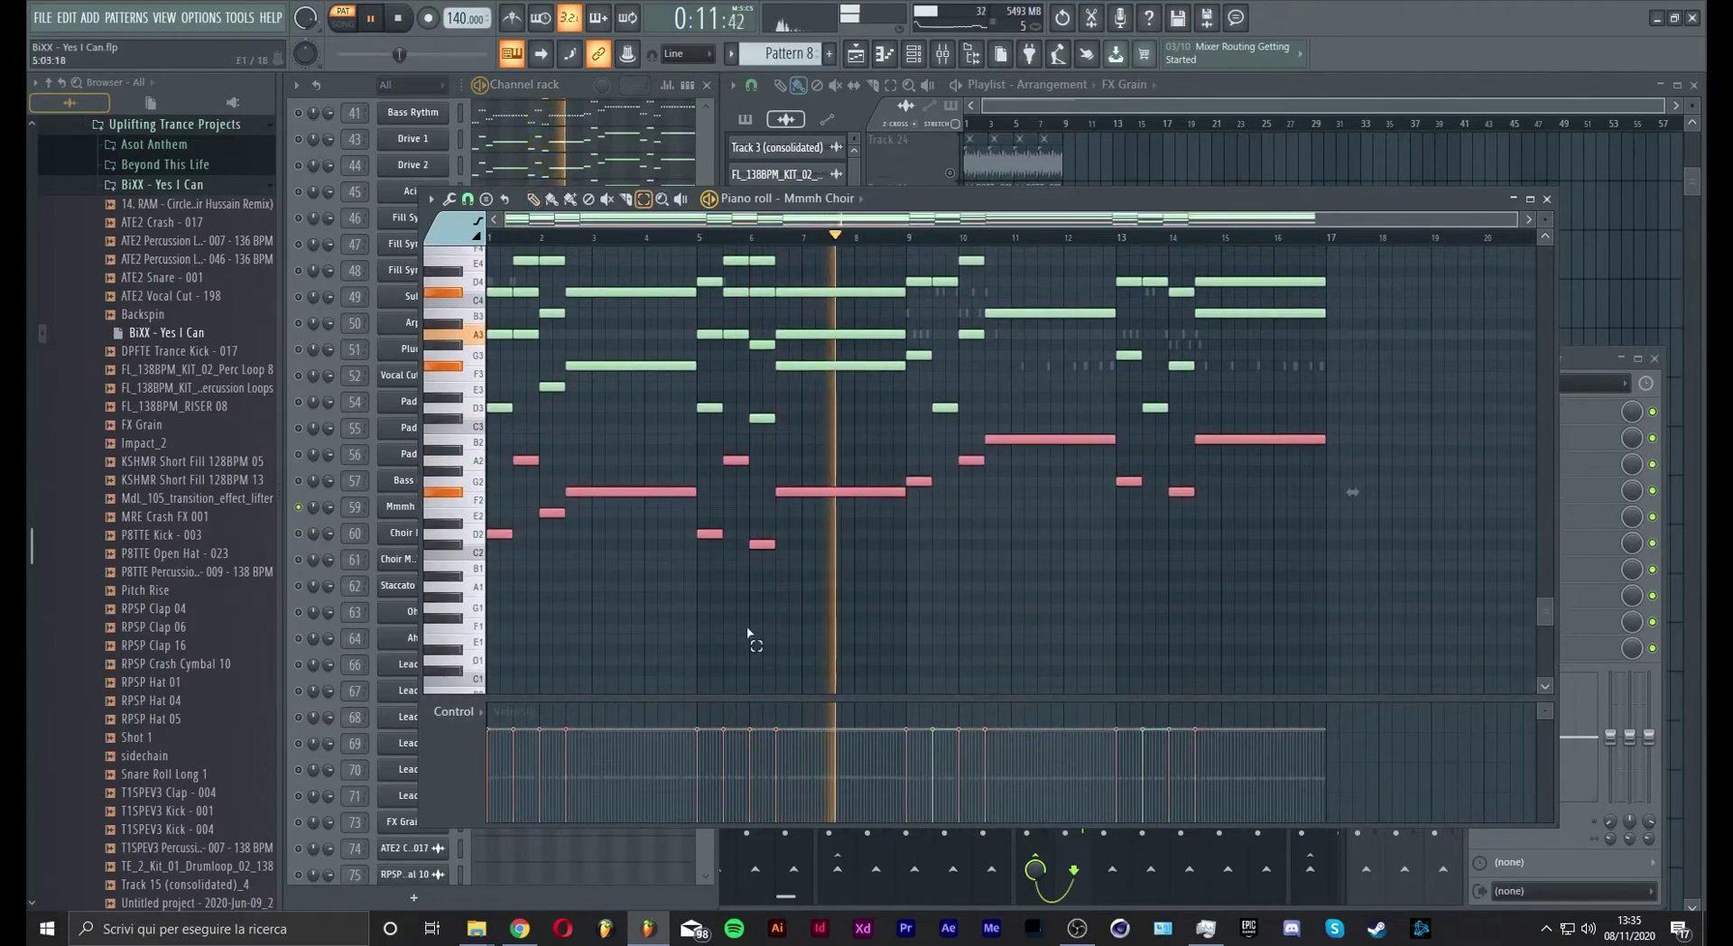
ctrl+shift+click(941, 408)
ctrl+shift+click(1154, 408)
key(Delete)
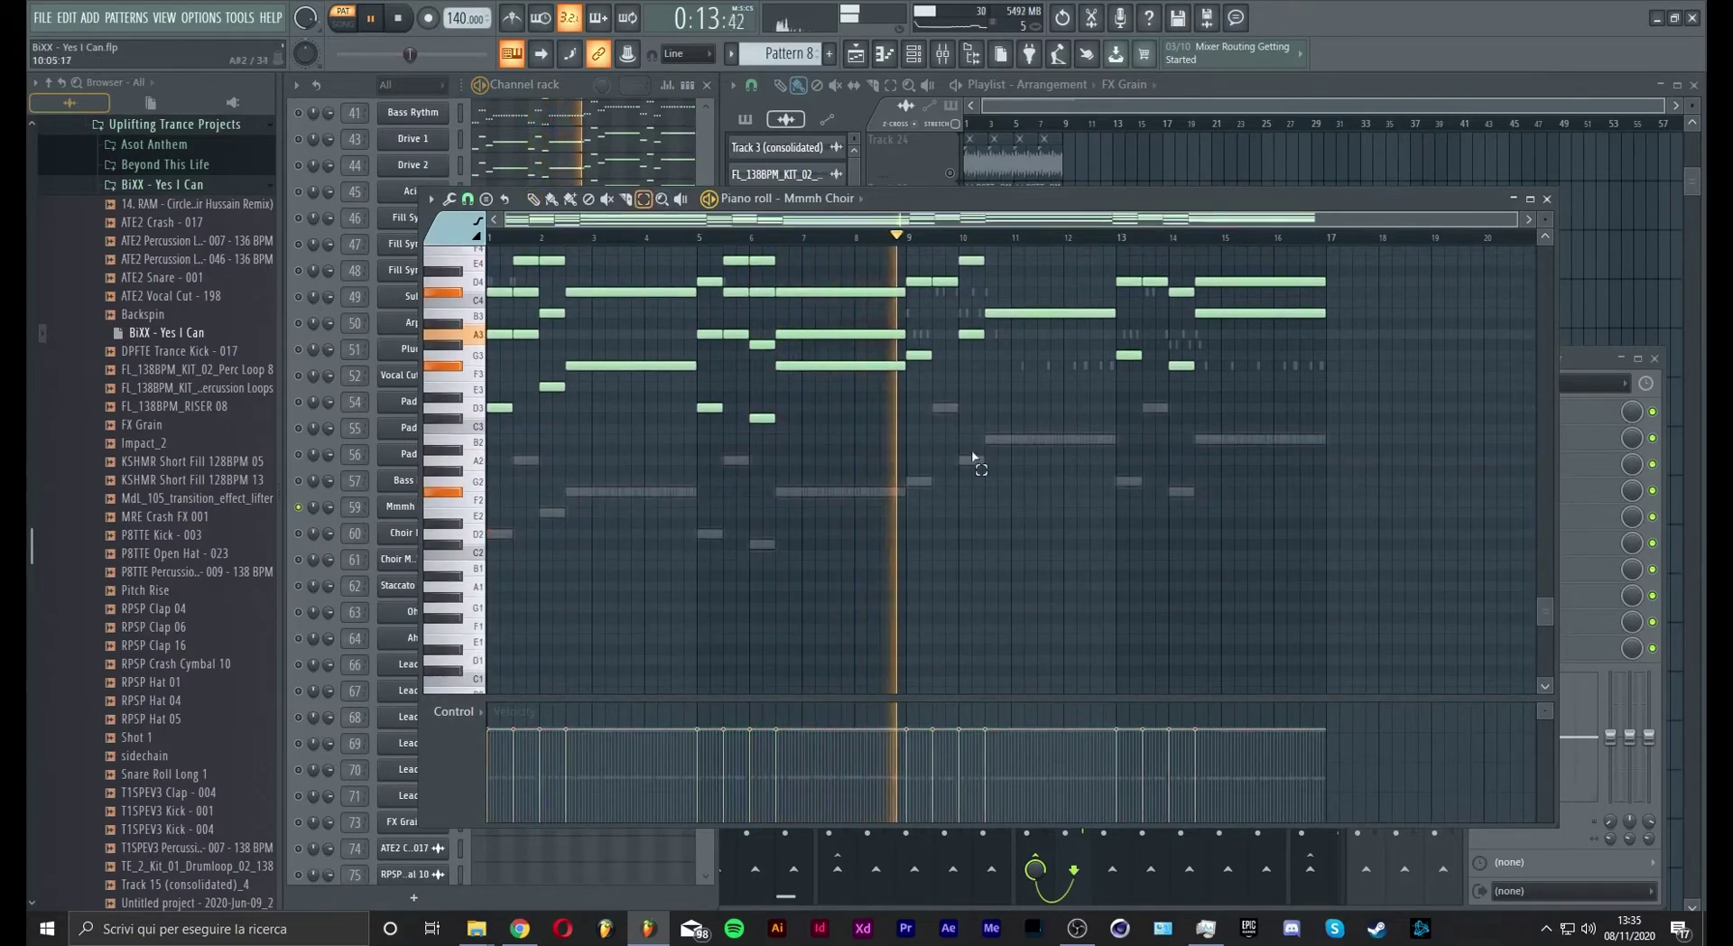
Try the Mmmh Choir notes one octave up and one octave down, returning them to their original octave
scroll(942, 500, up, 3)
key(ctrl+Up)
key(space)
key(space)
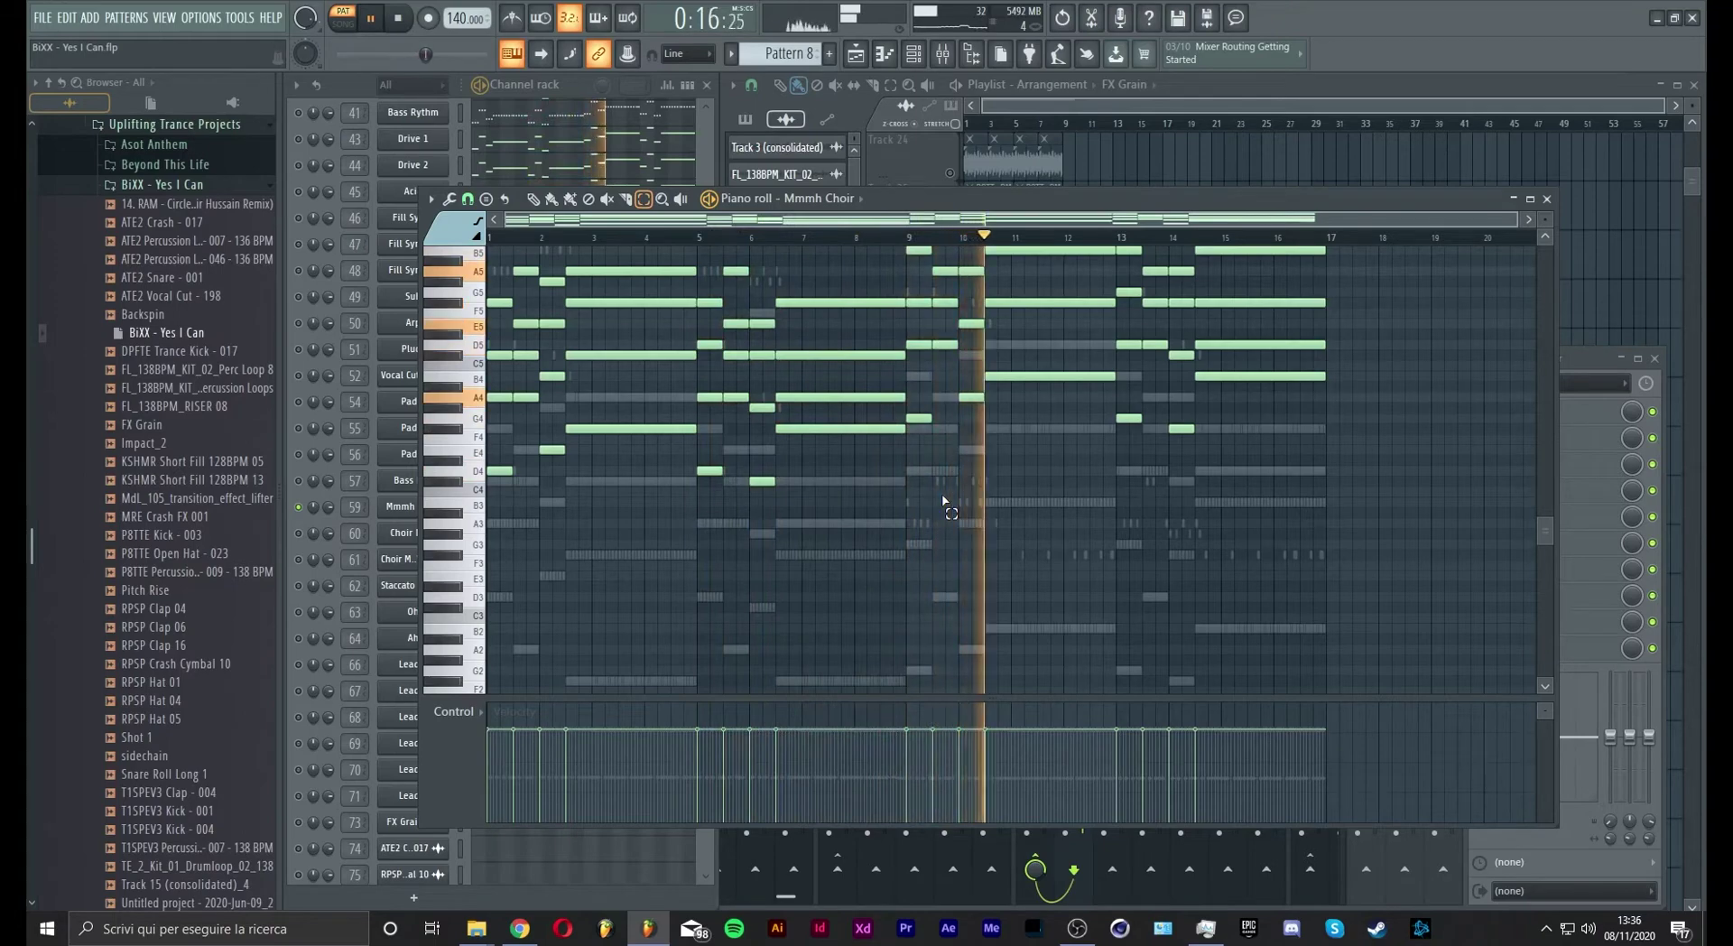
key(ctrl+Down)
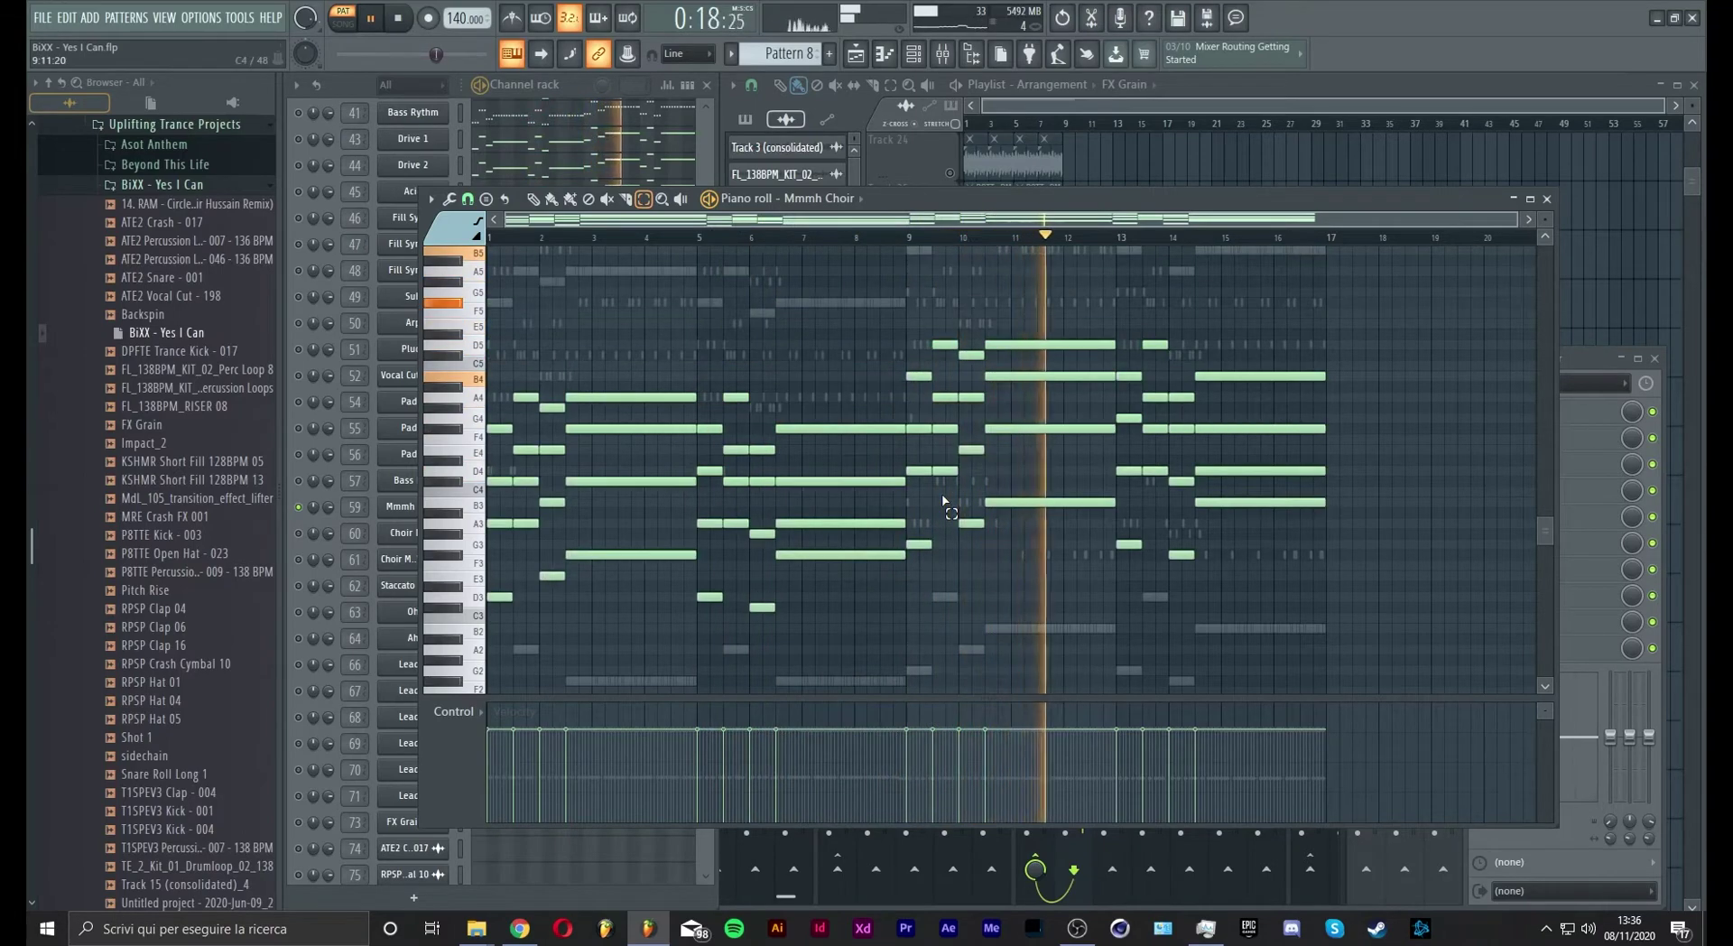
key(ctrl+Down)
key(space)
key(space)
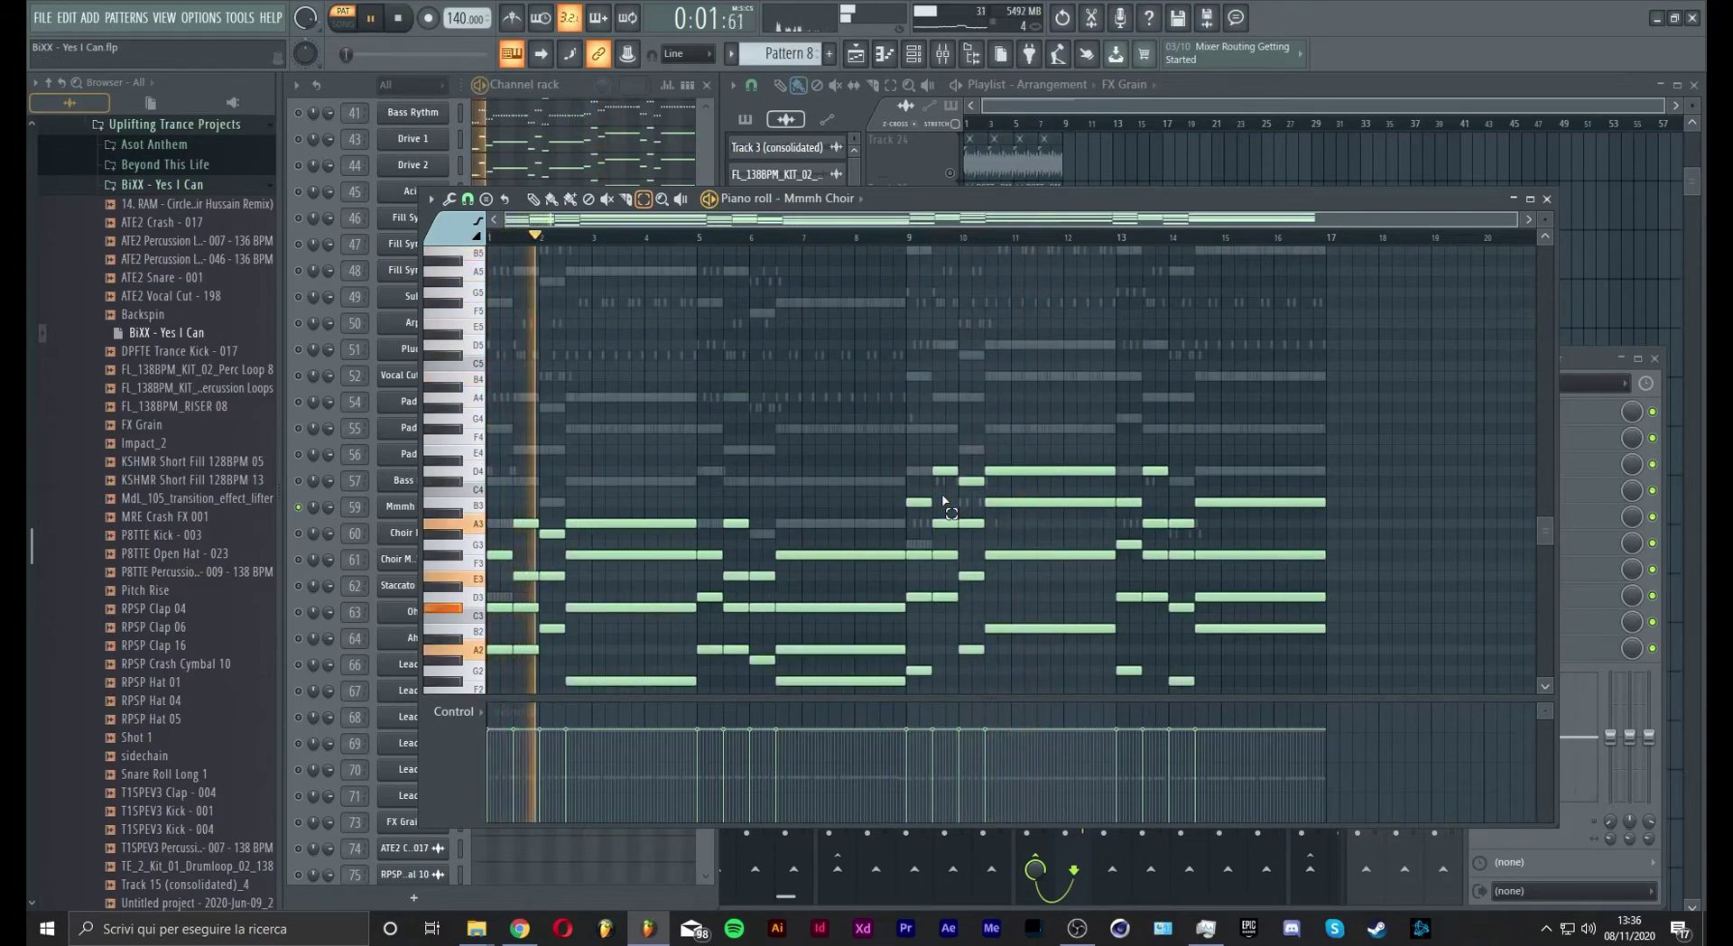
key(ctrl+Up)
key(space)
key(space)
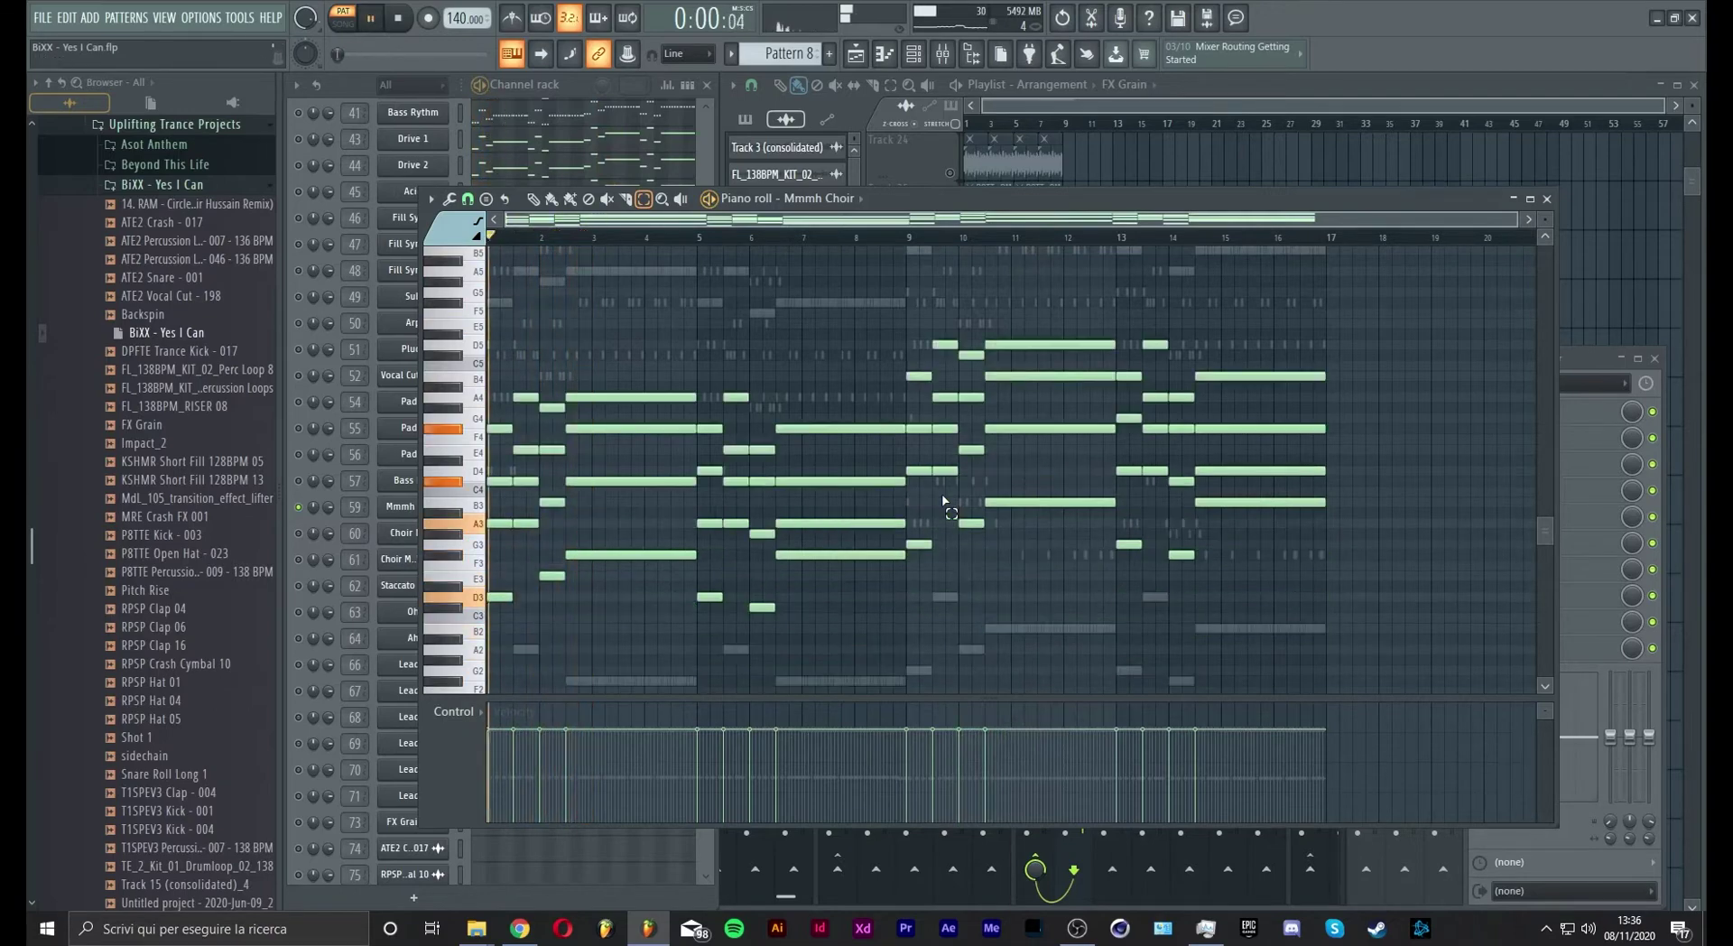
key(Escape)
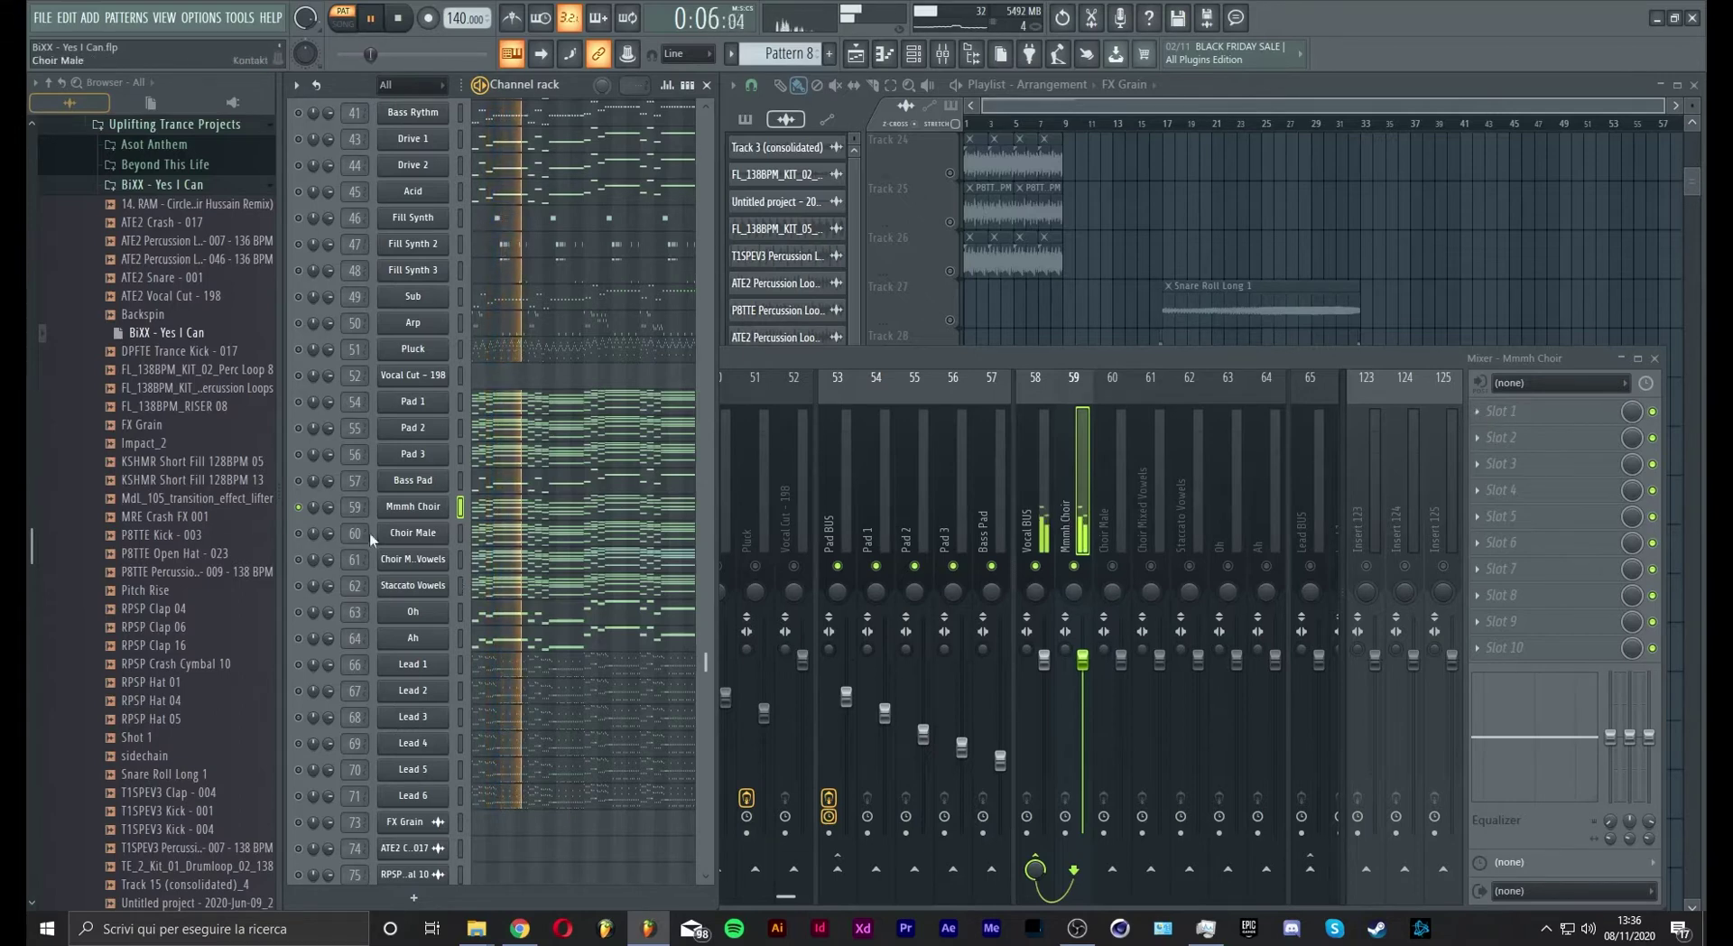
Add Fruity Parametric EQ 2 to the Vocal BUS with the 20Hz + 18kHz cut preset and raise its low-cut frequency
click(1036, 496)
click(1534, 411)
mouse_move(1500, 434)
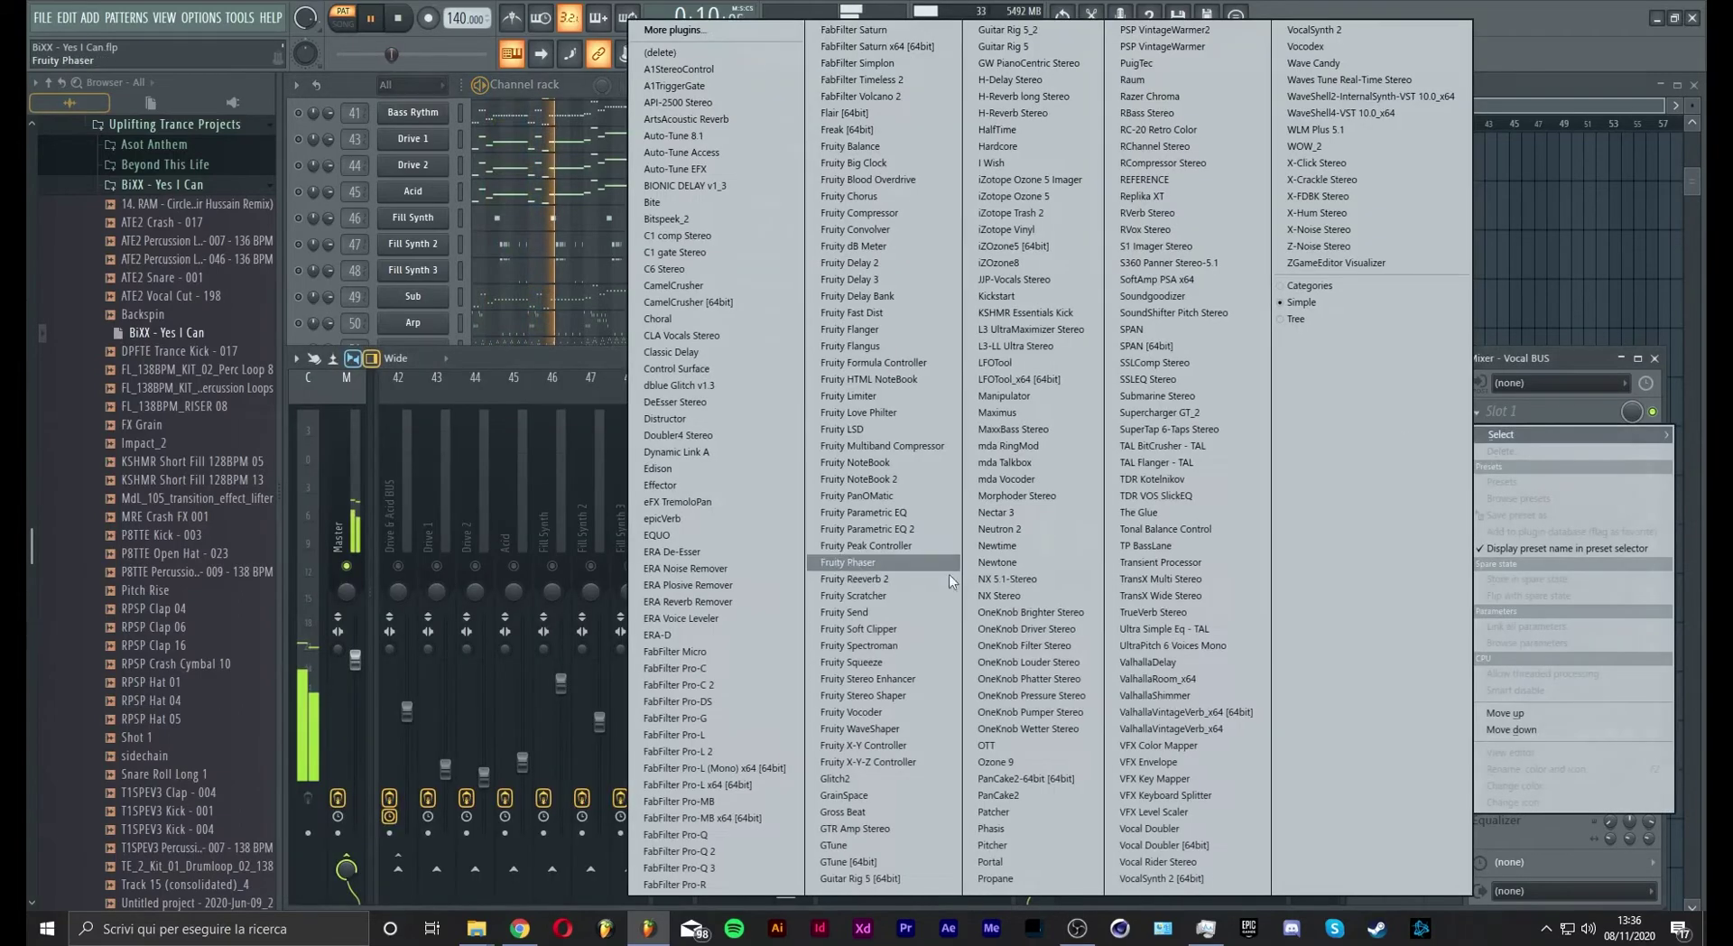
click(889, 528)
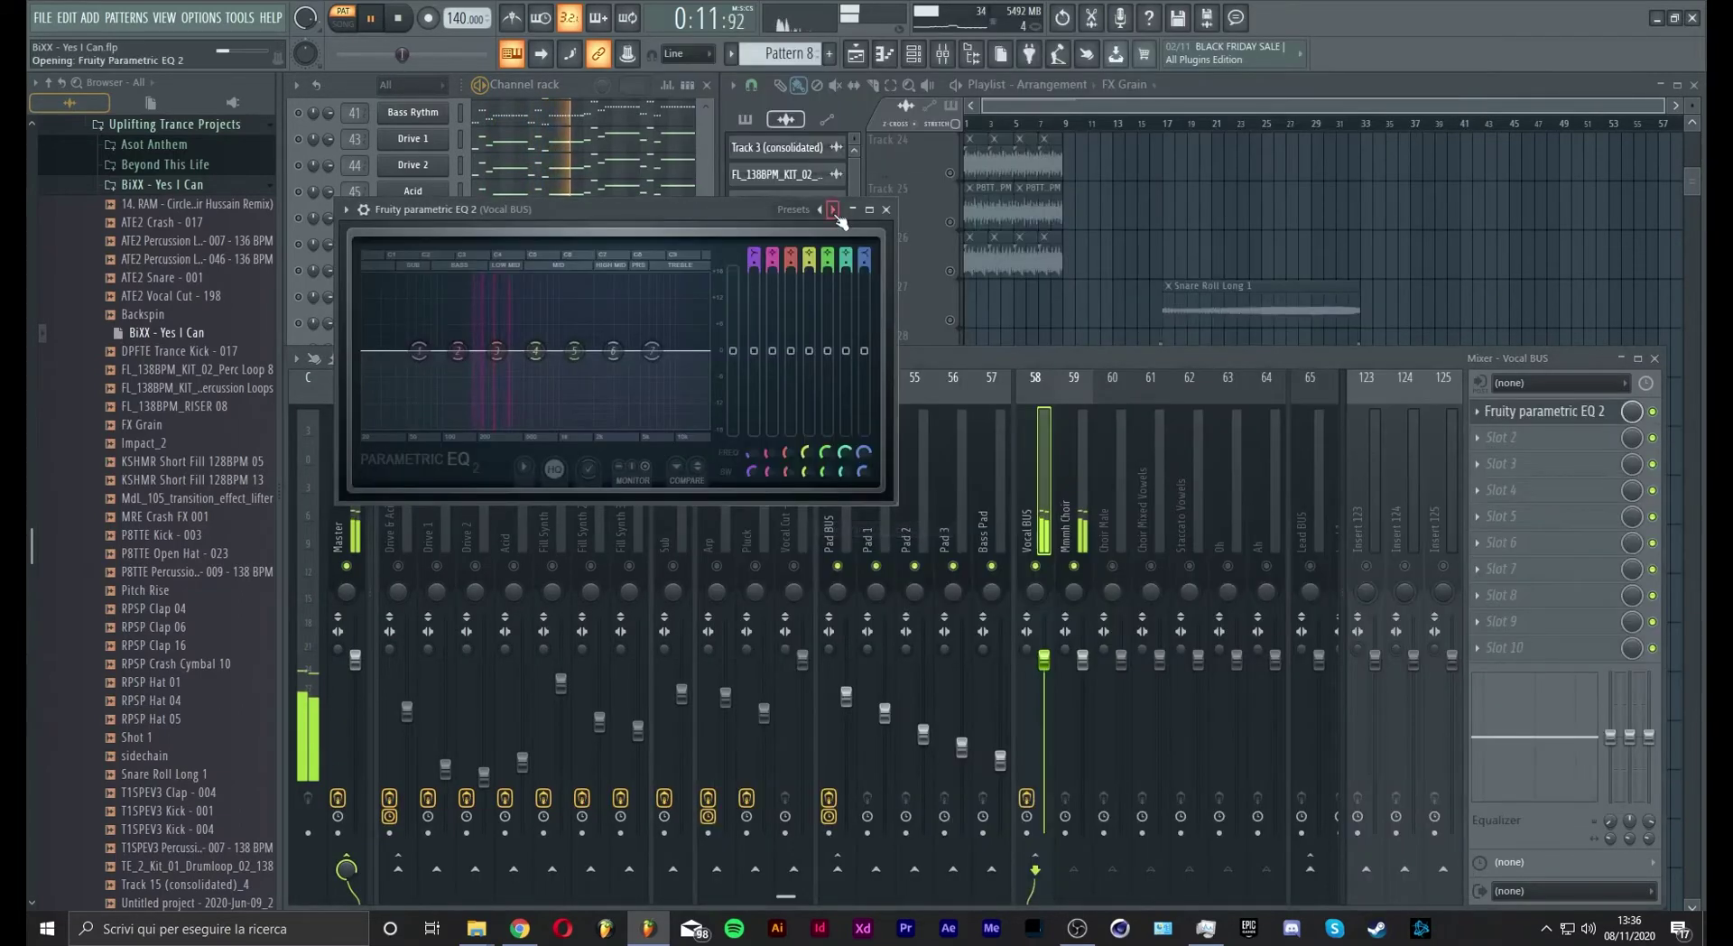
click(832, 210)
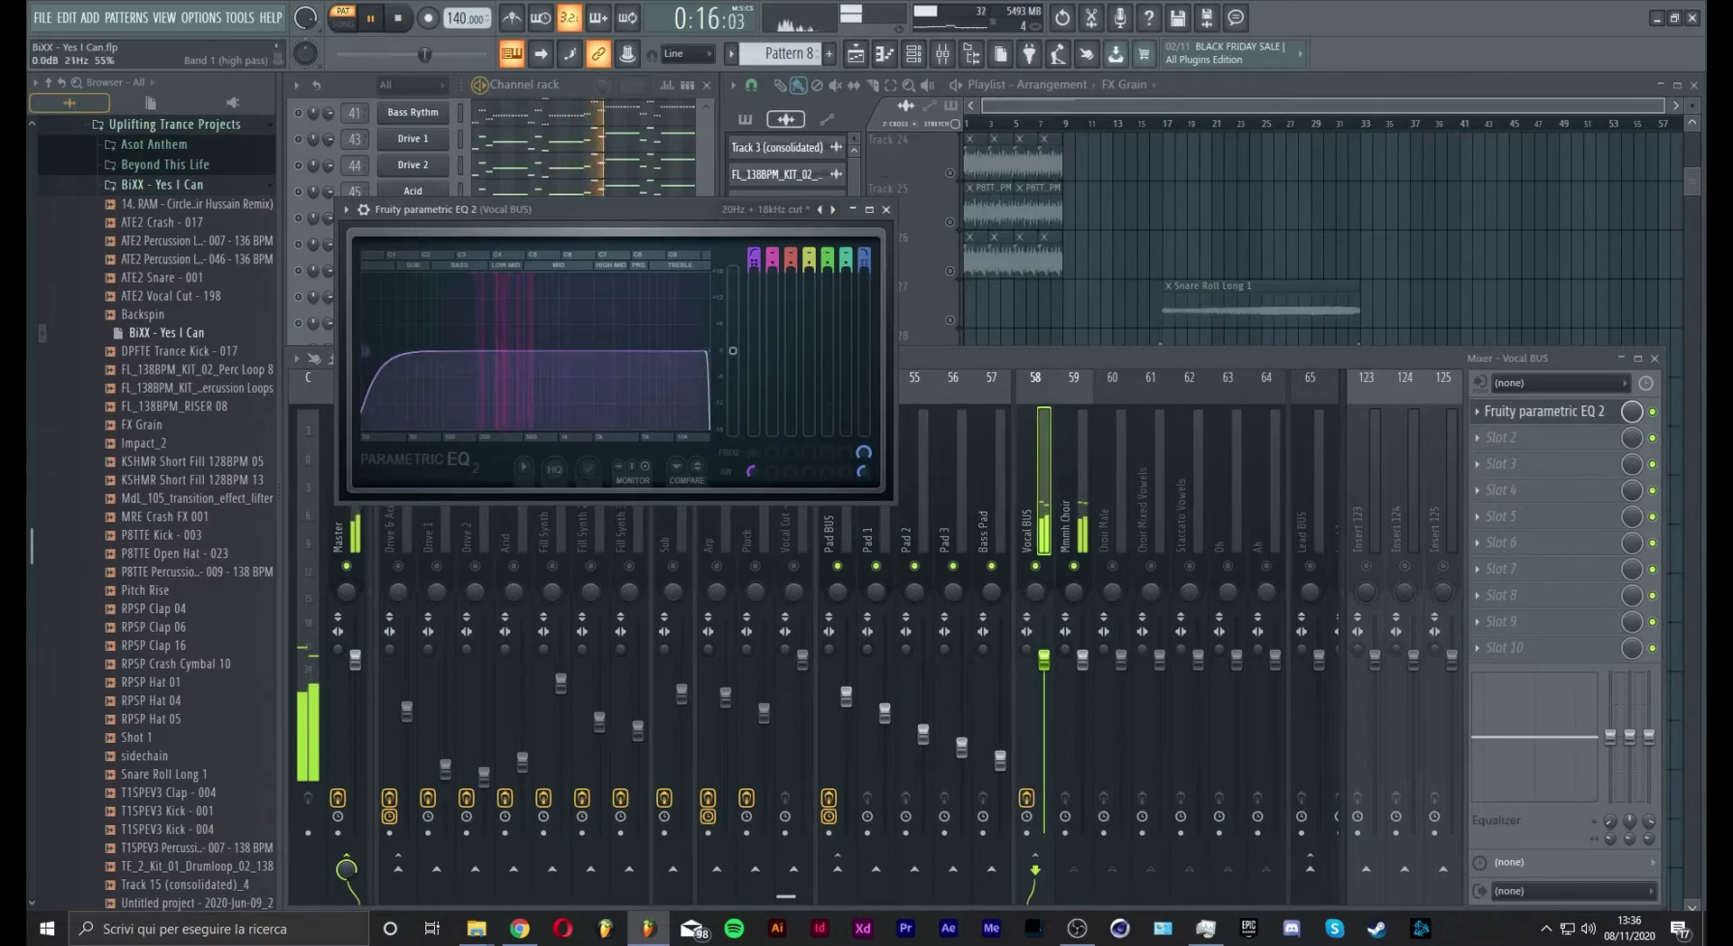
drag(365, 350, 513, 364)
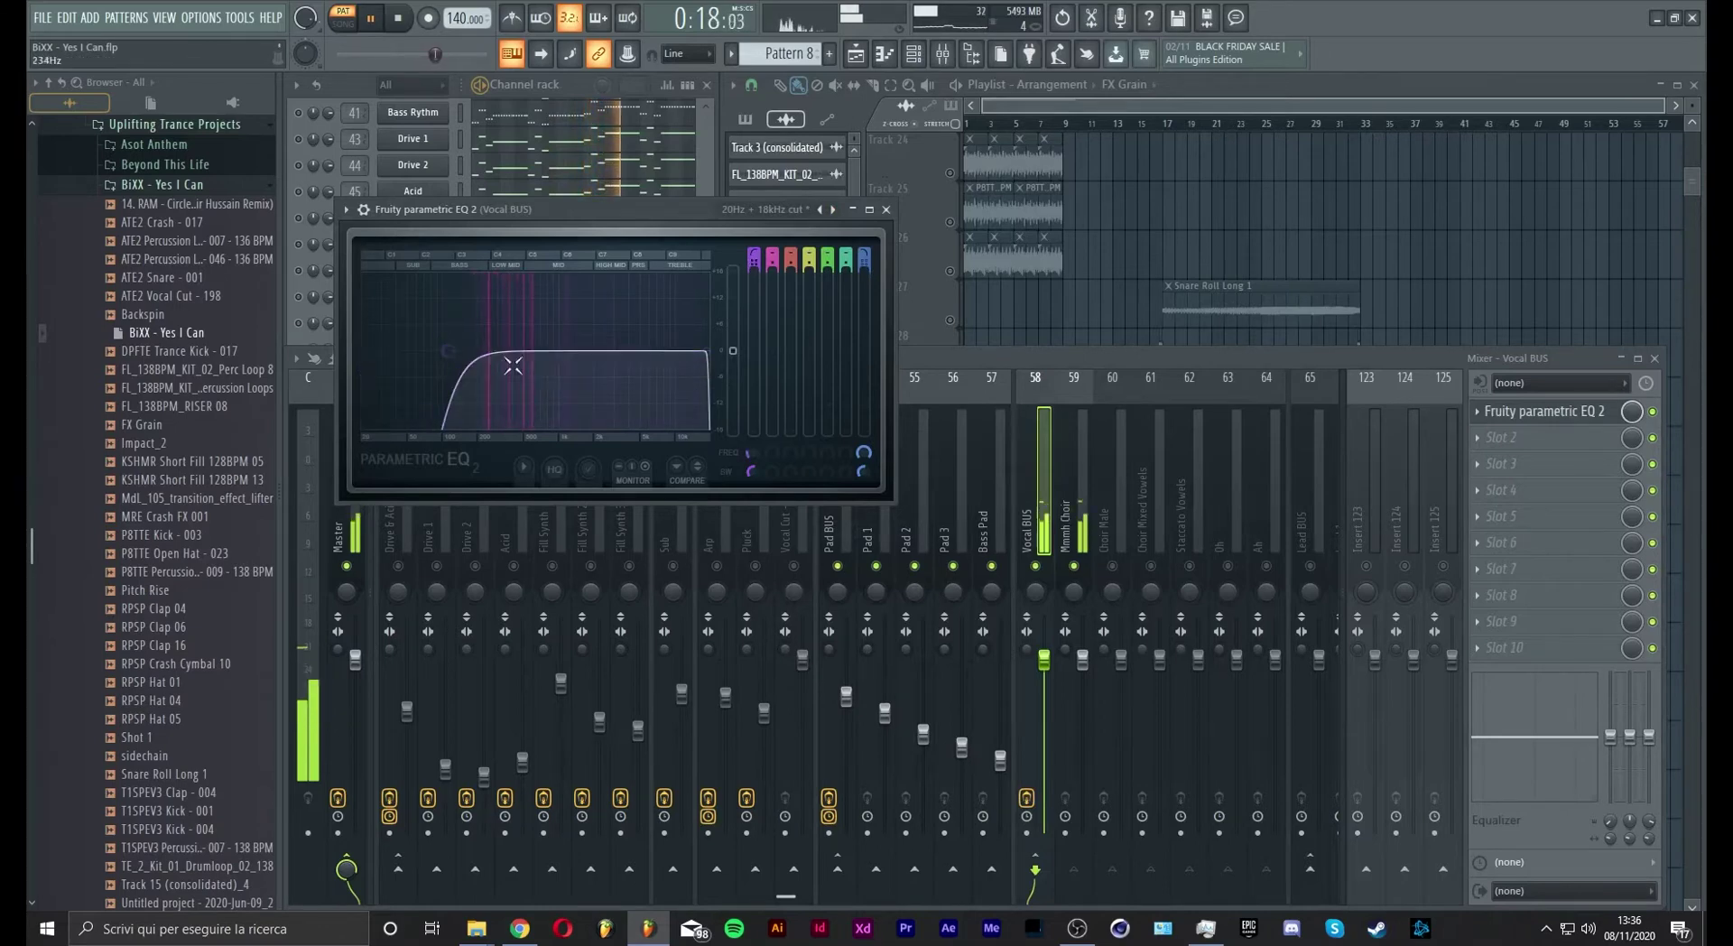
Load CamelCrusher into the first effect slot of the Mmmh Choir mixer track
click(1068, 506)
click(1462, 417)
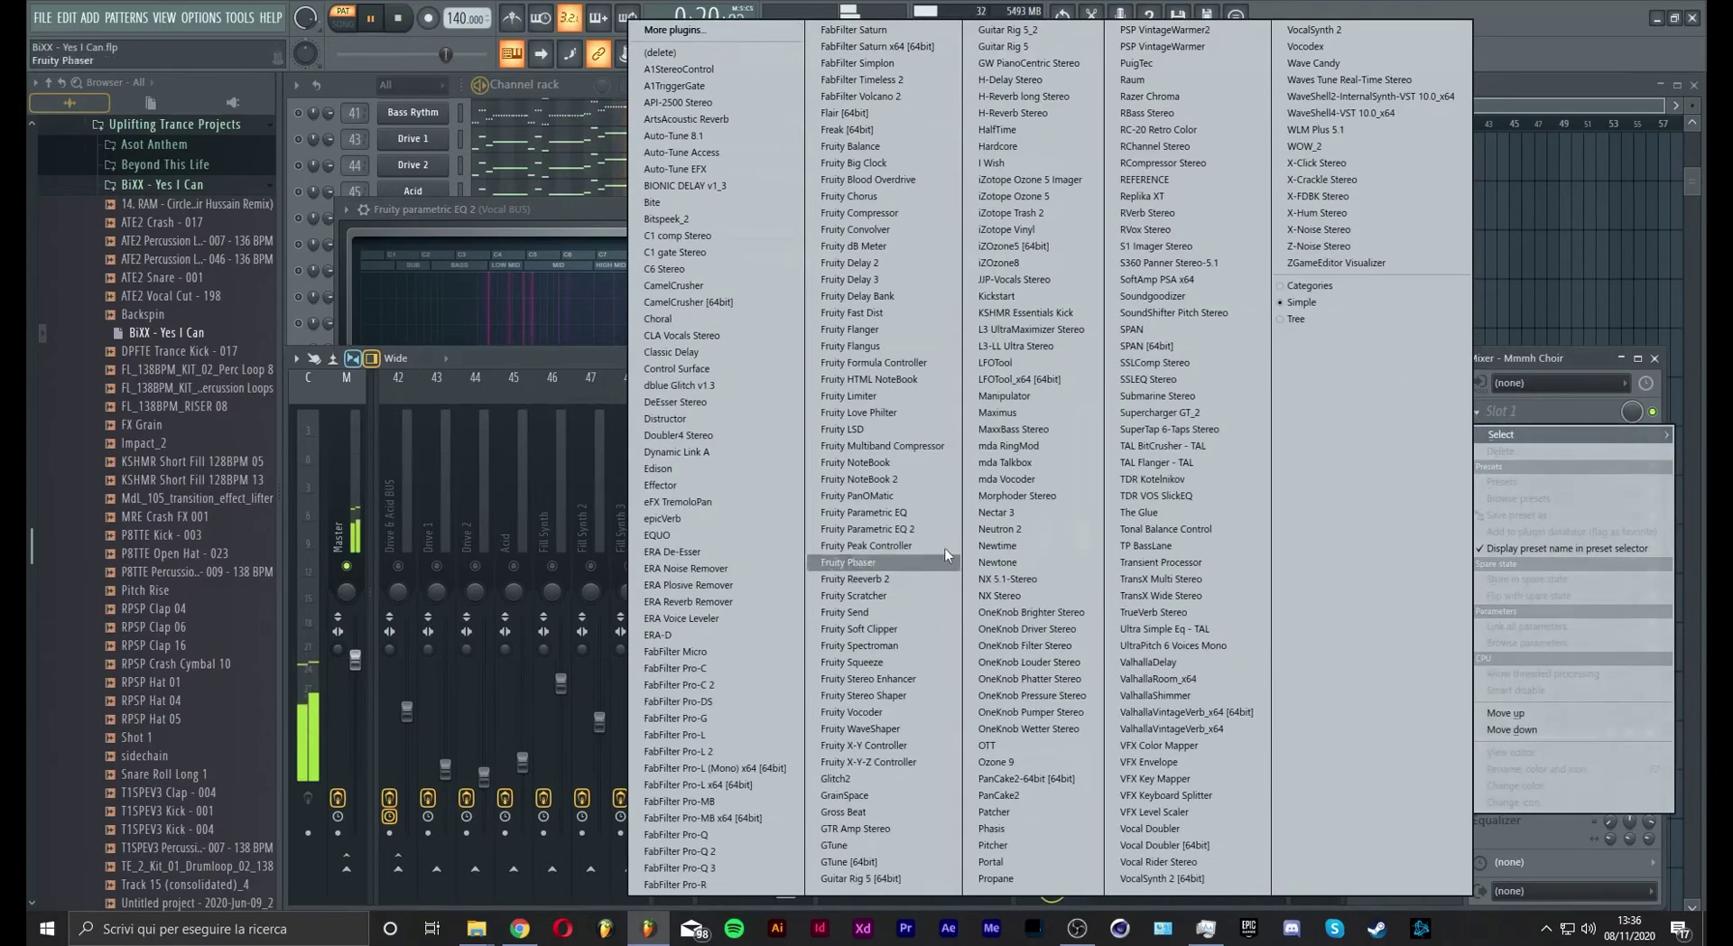
click(720, 290)
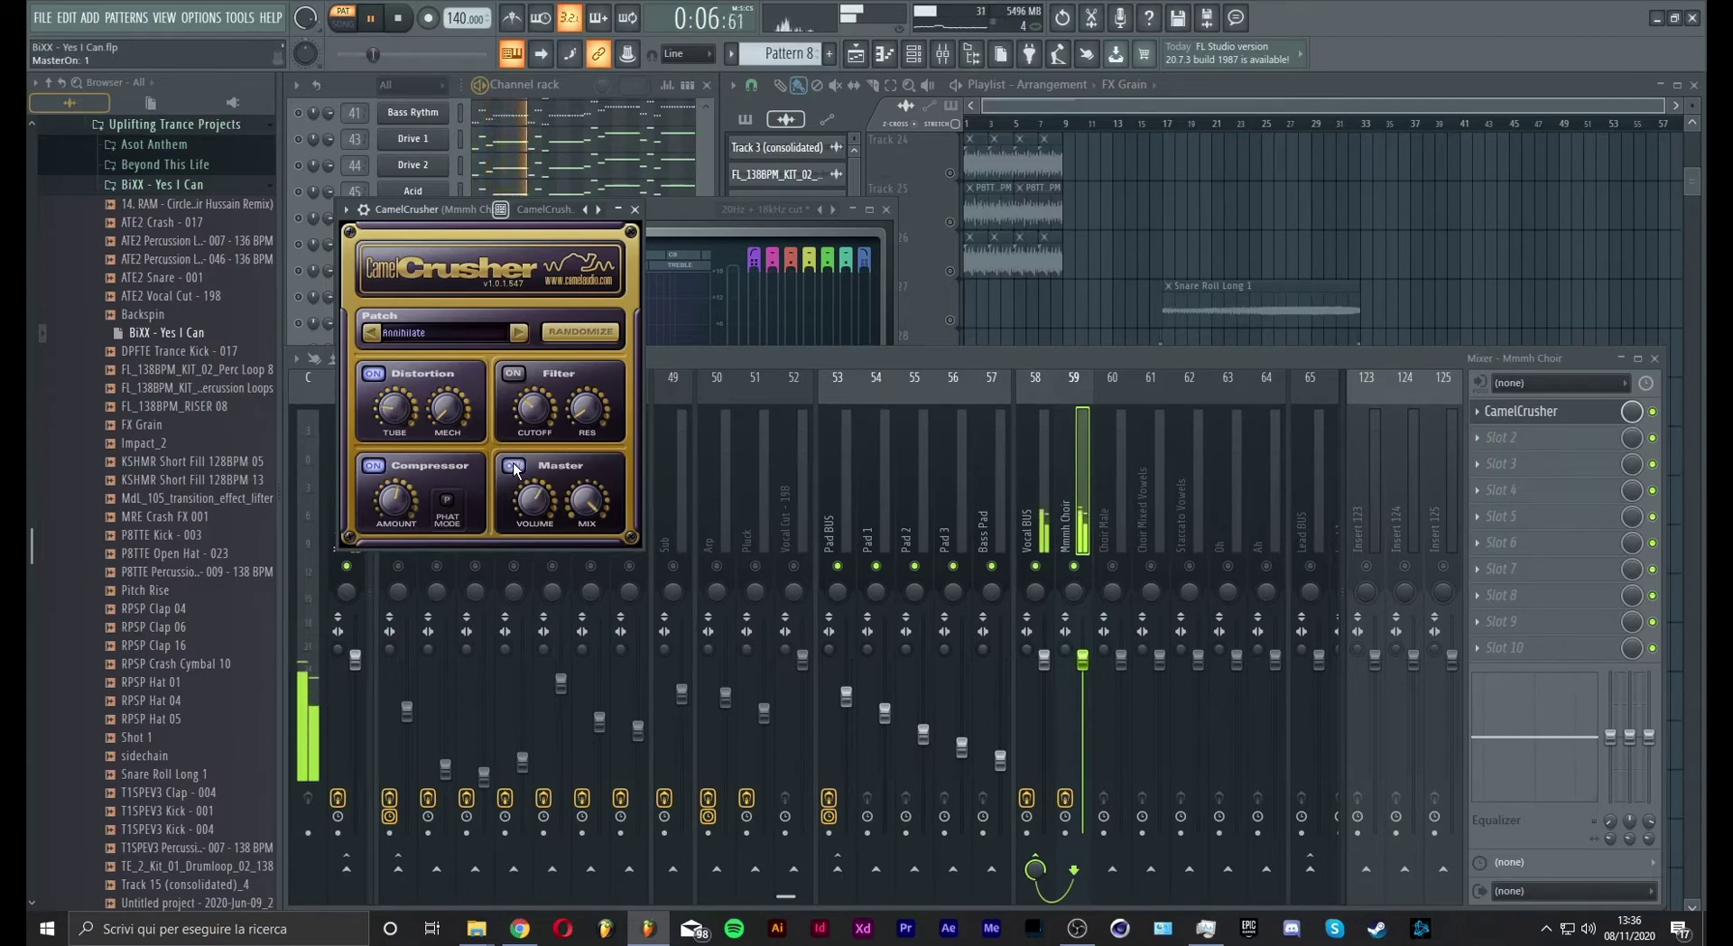
Add Fruity Parametric EQ 2 after CamelCrusher on Mmmh Choir, cutting lows, boosting mids and shifting the highest band lower in frequency
click(1516, 448)
mouse_move(1501, 461)
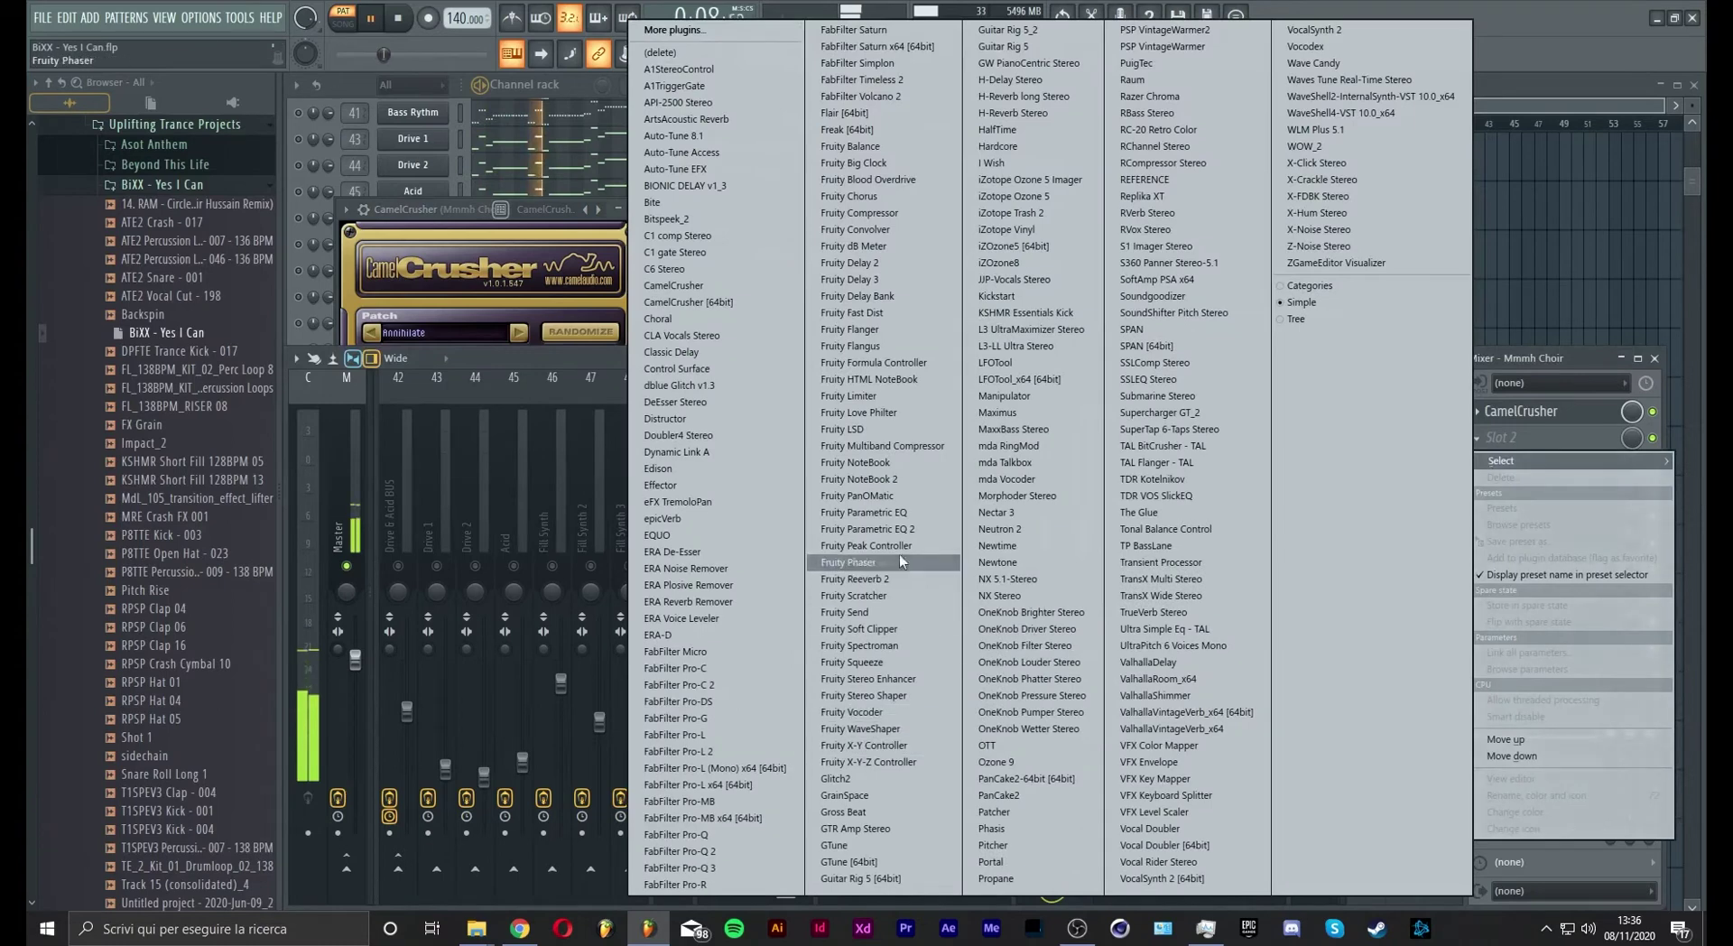
click(853, 529)
drag(553, 373, 566, 331)
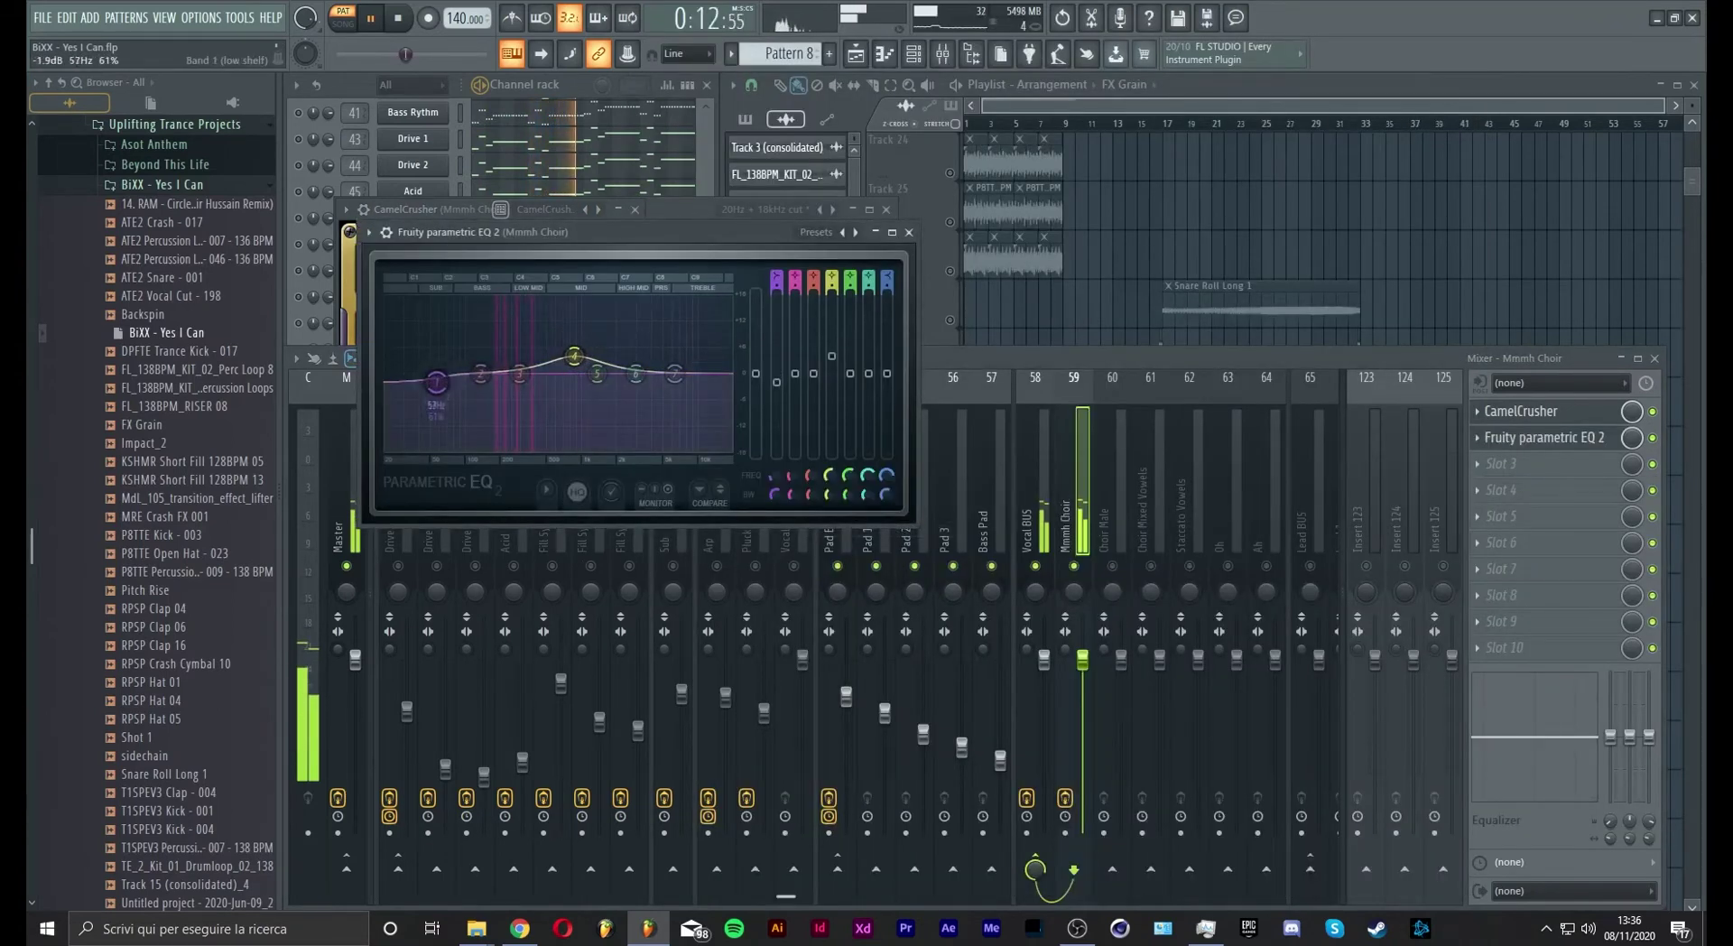
drag(436, 382, 430, 449)
drag(674, 373, 637, 365)
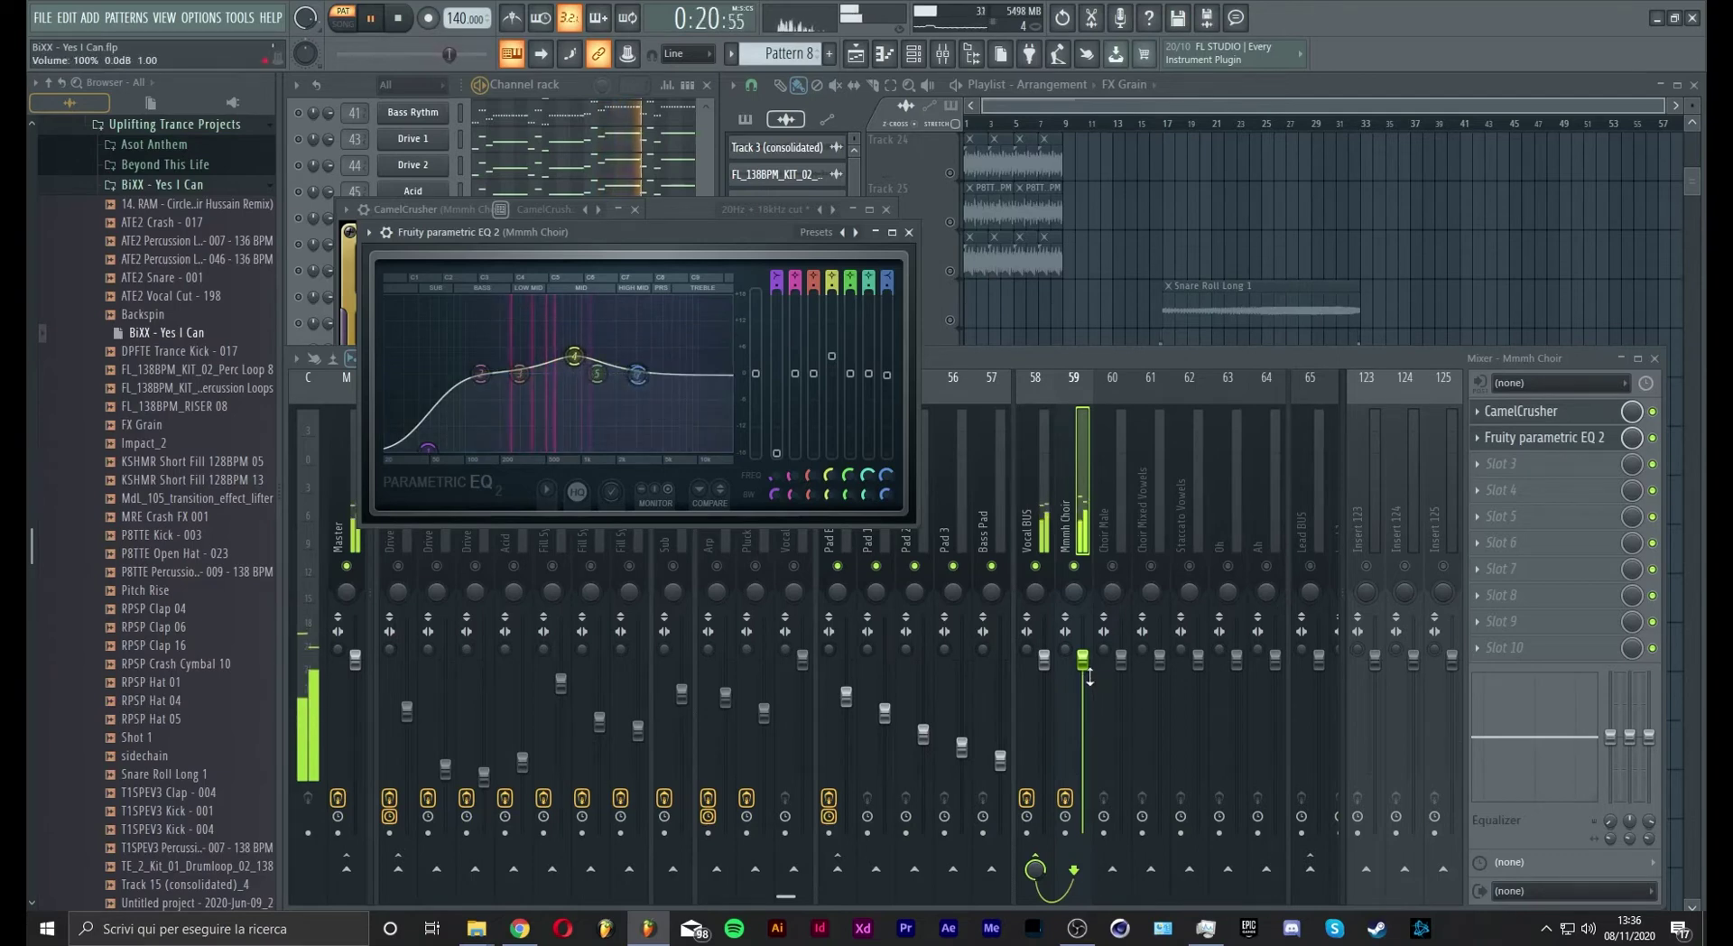
key(Escape)
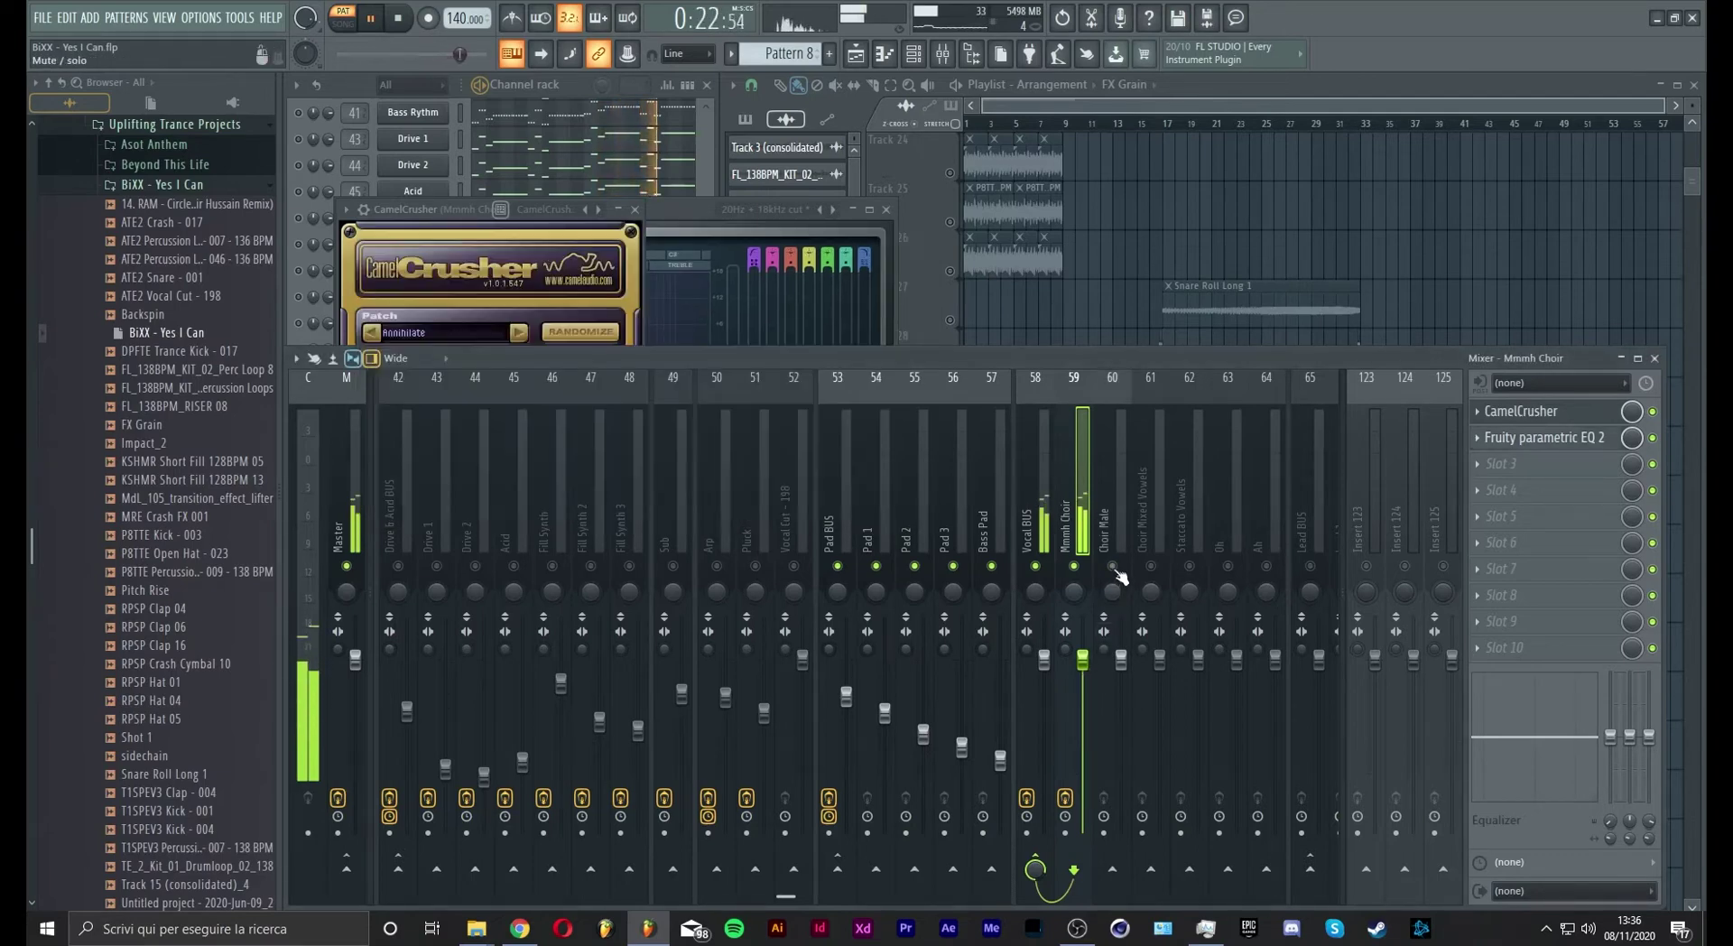
click(464, 212)
key(Escape)
click(668, 213)
key(Escape)
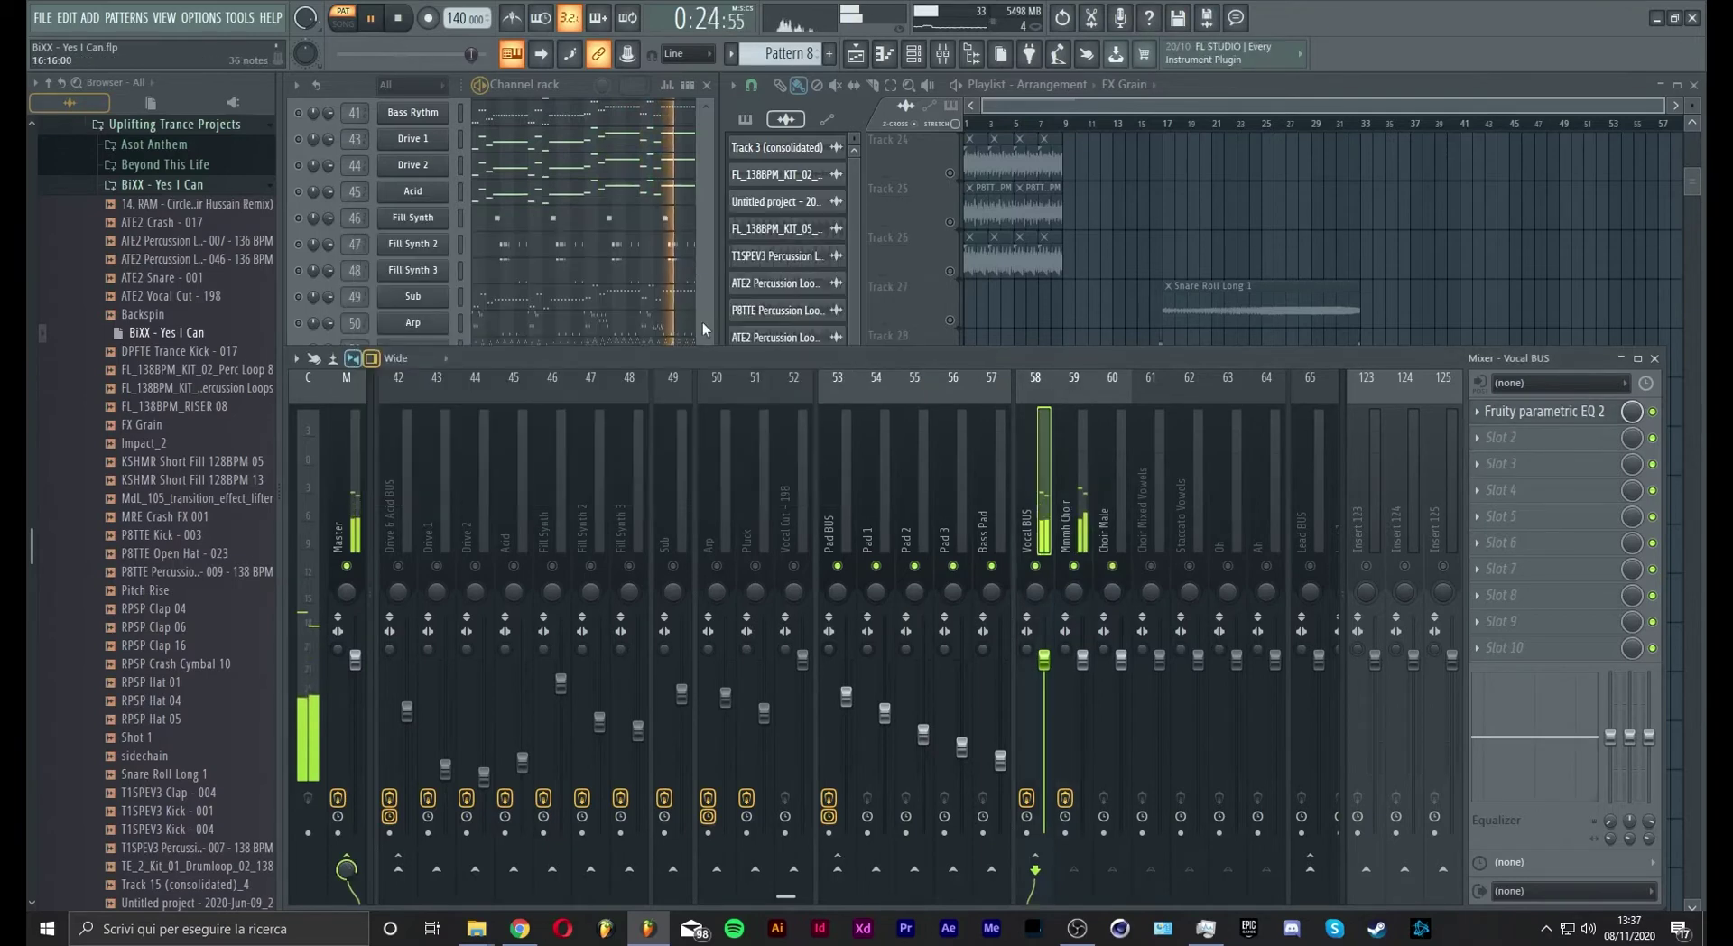
Solo the Choir Male channel and select its mixer track
click(652, 236)
scroll(614, 545, up, 5)
scroll(613, 545, down, 9)
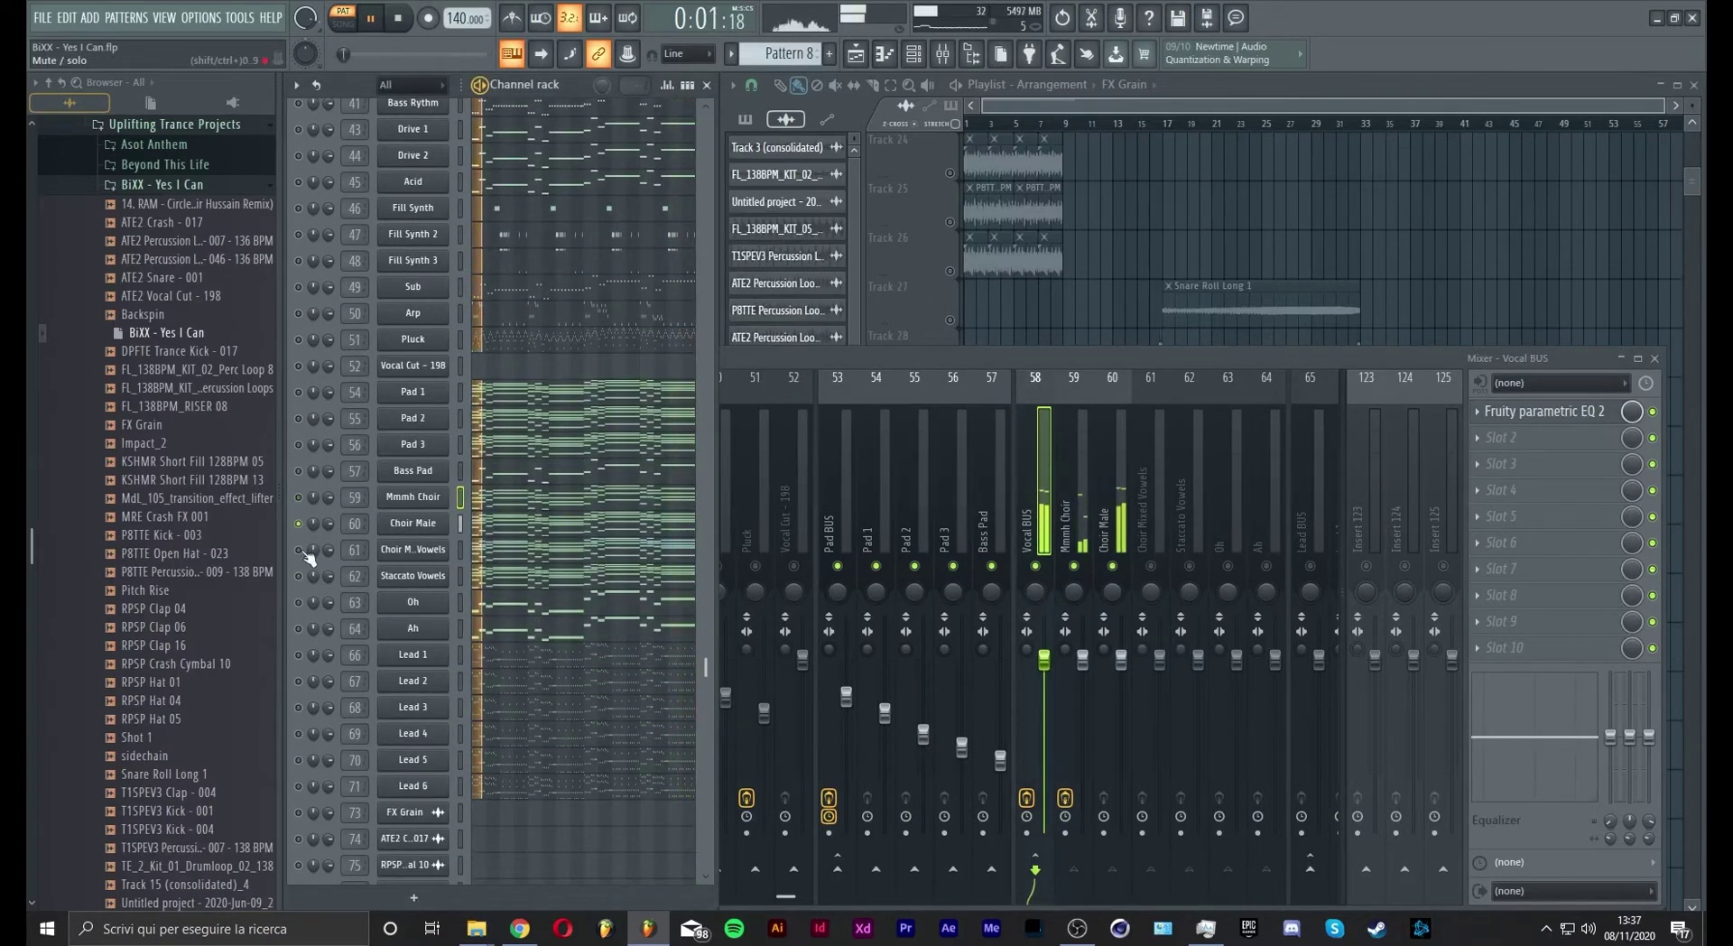
click(1119, 564)
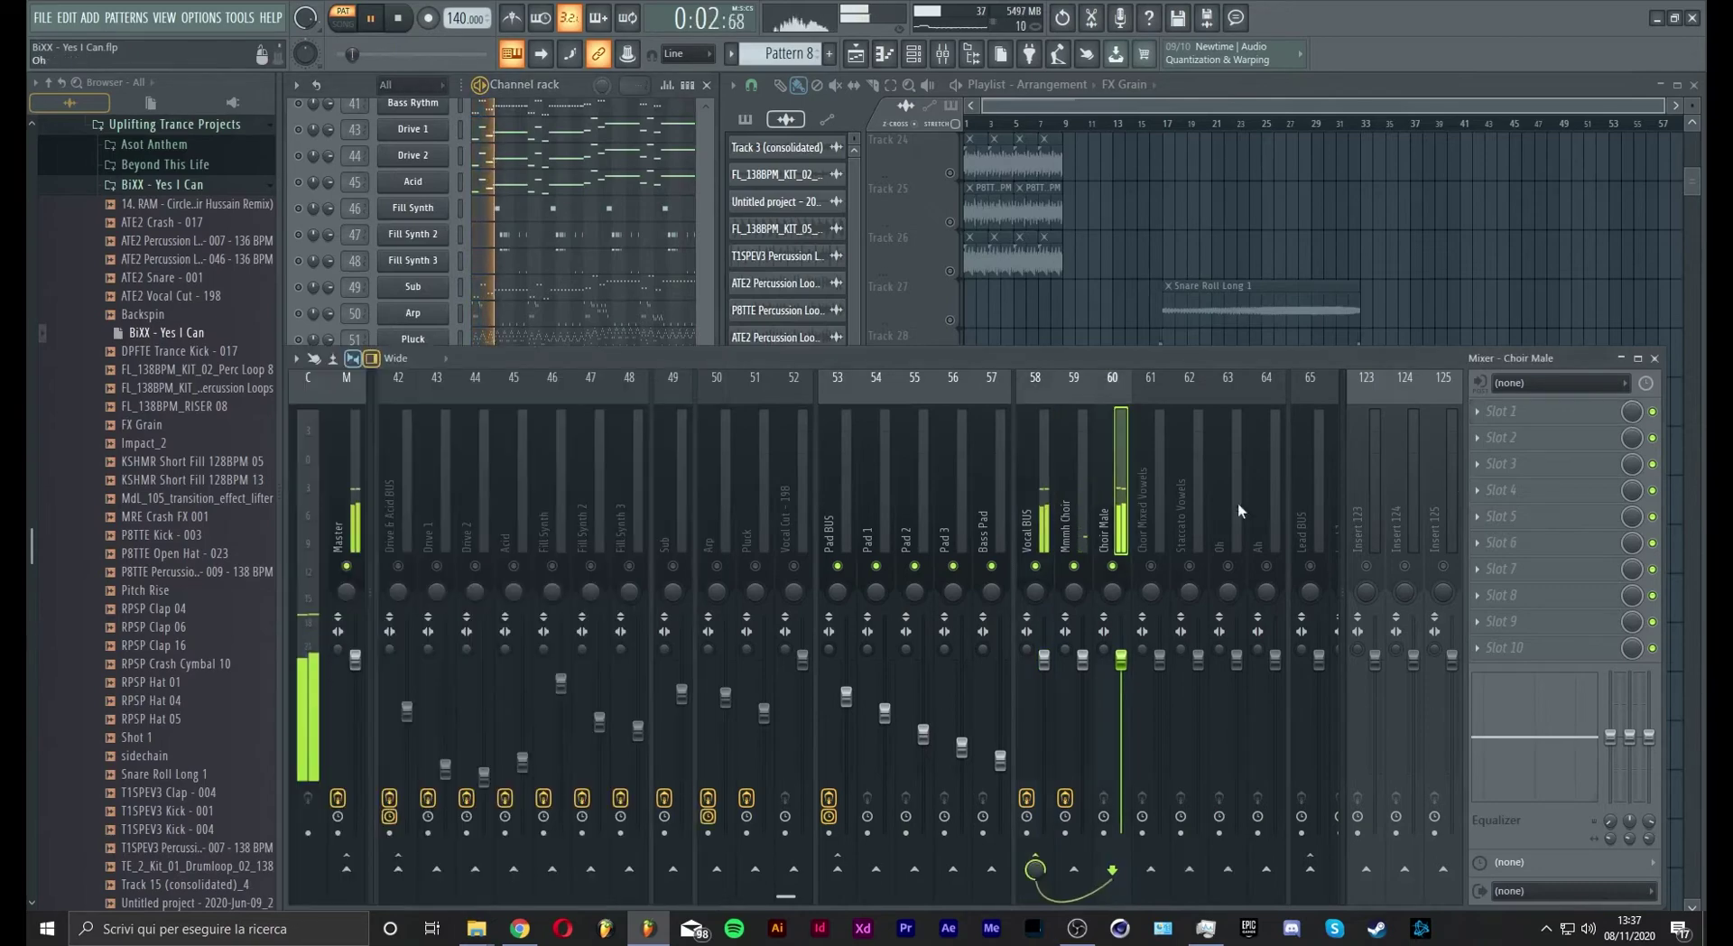
Add Fruity Parametric EQ 2 to Choir Male, adjusting the low mids and gently boosting the high mids and treble
click(1487, 417)
click(866, 532)
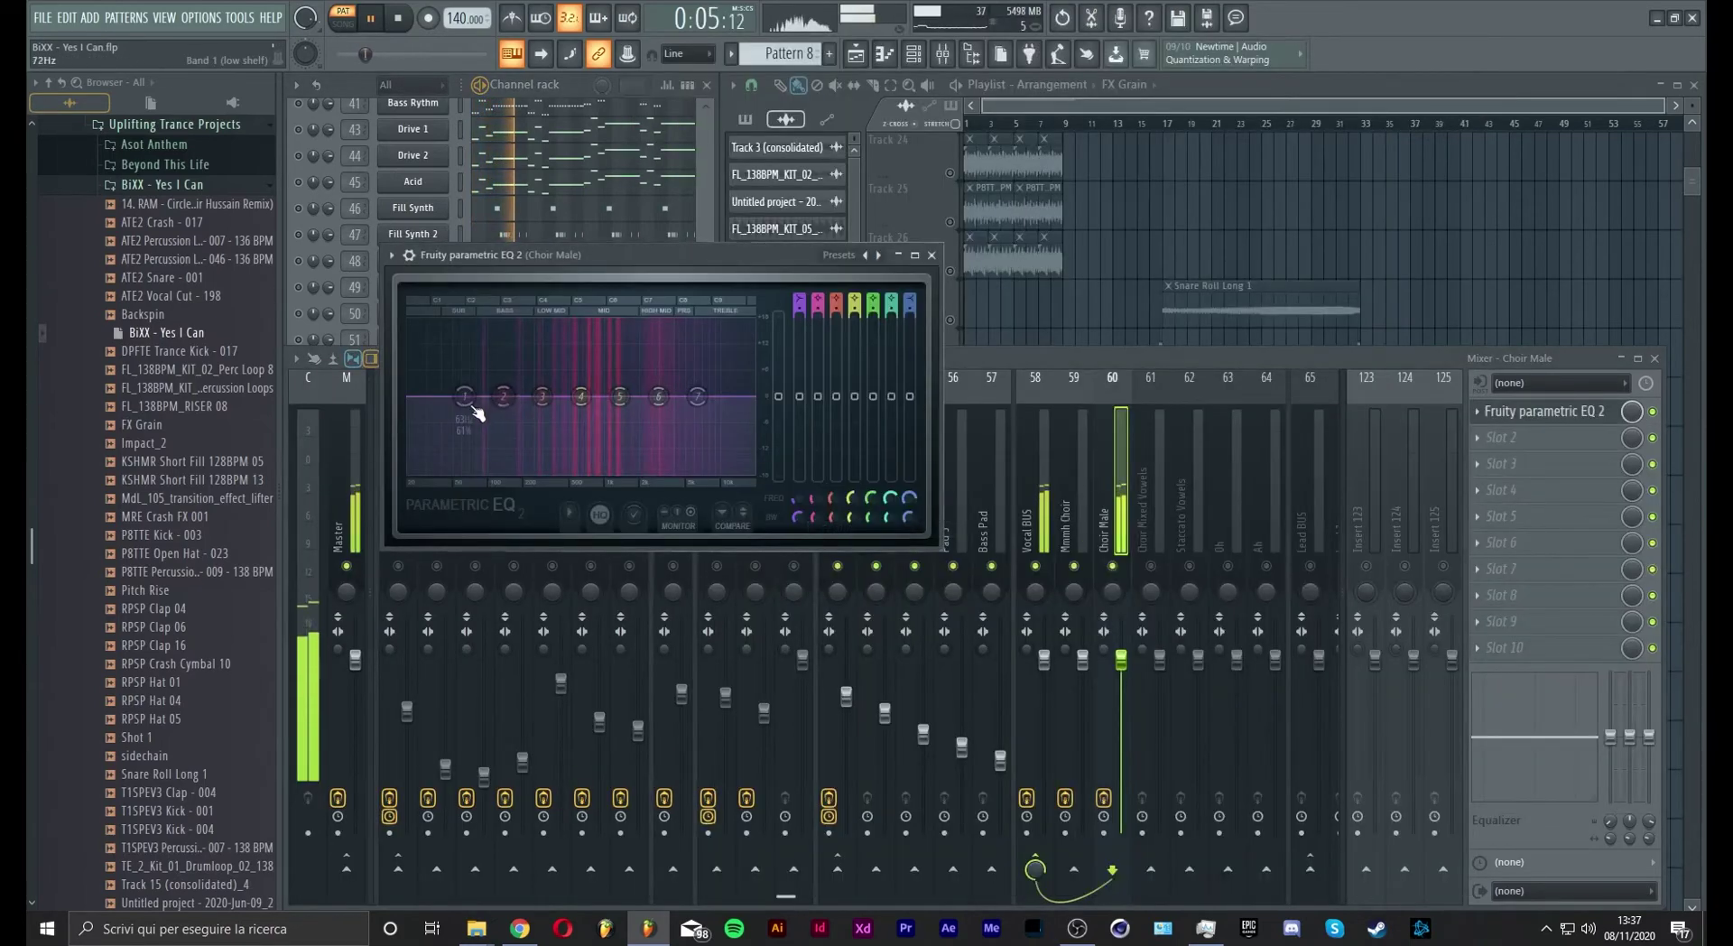
drag(542, 397, 527, 379)
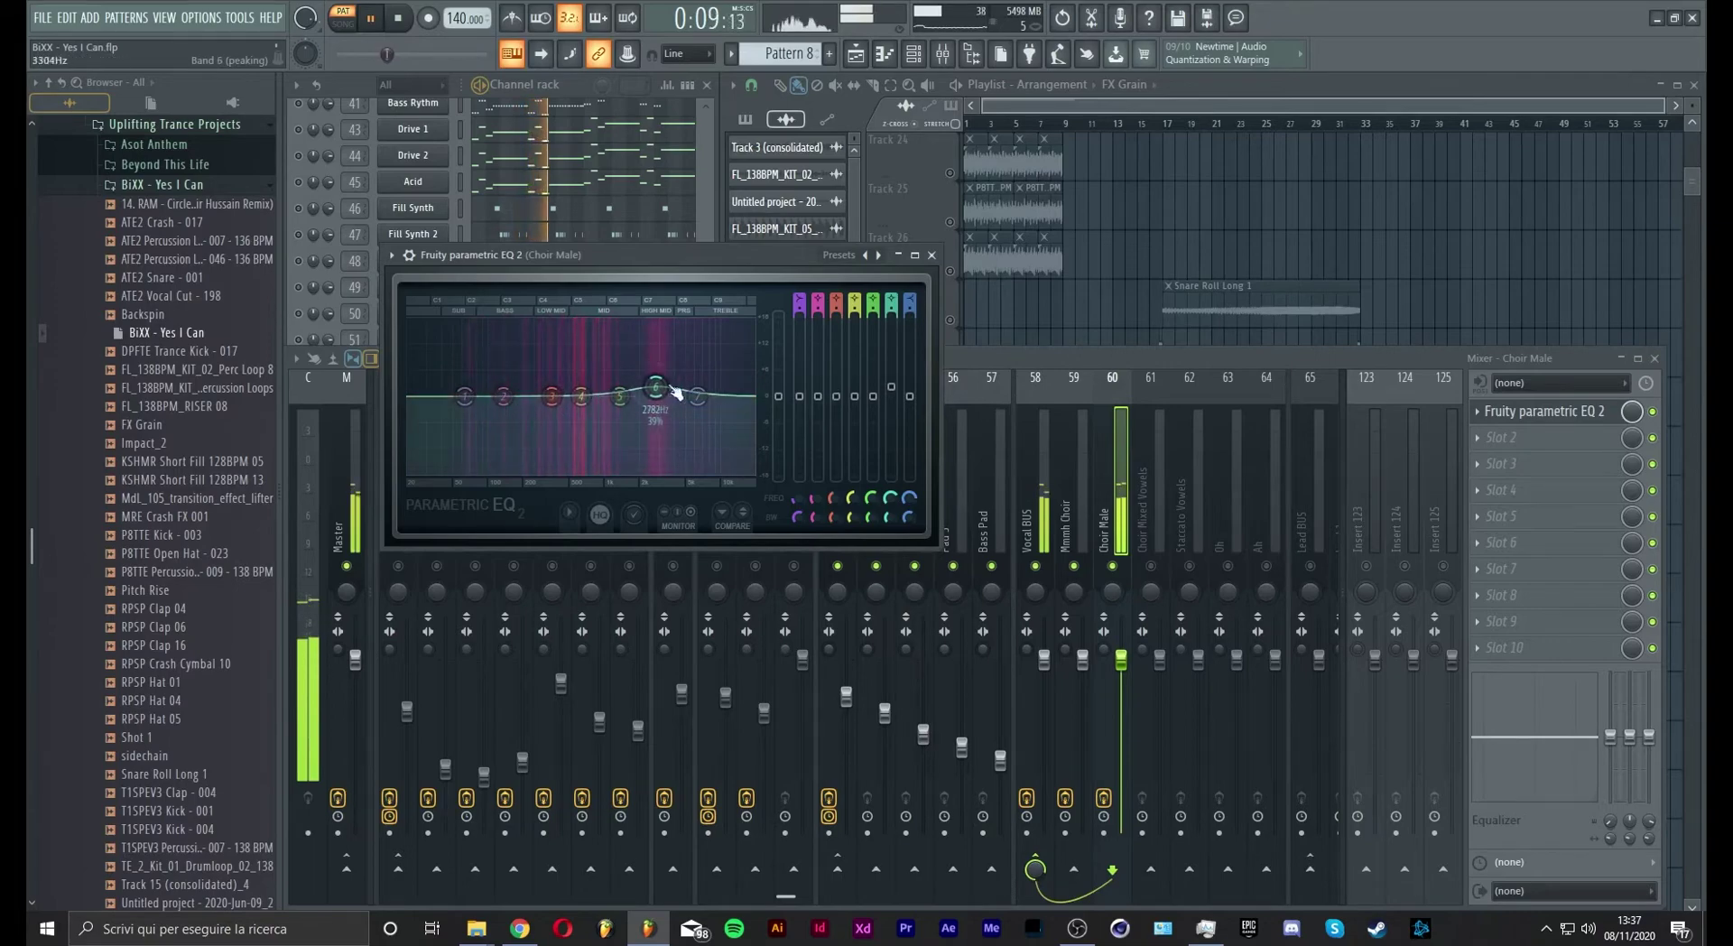
drag(697, 396, 704, 390)
click(931, 254)
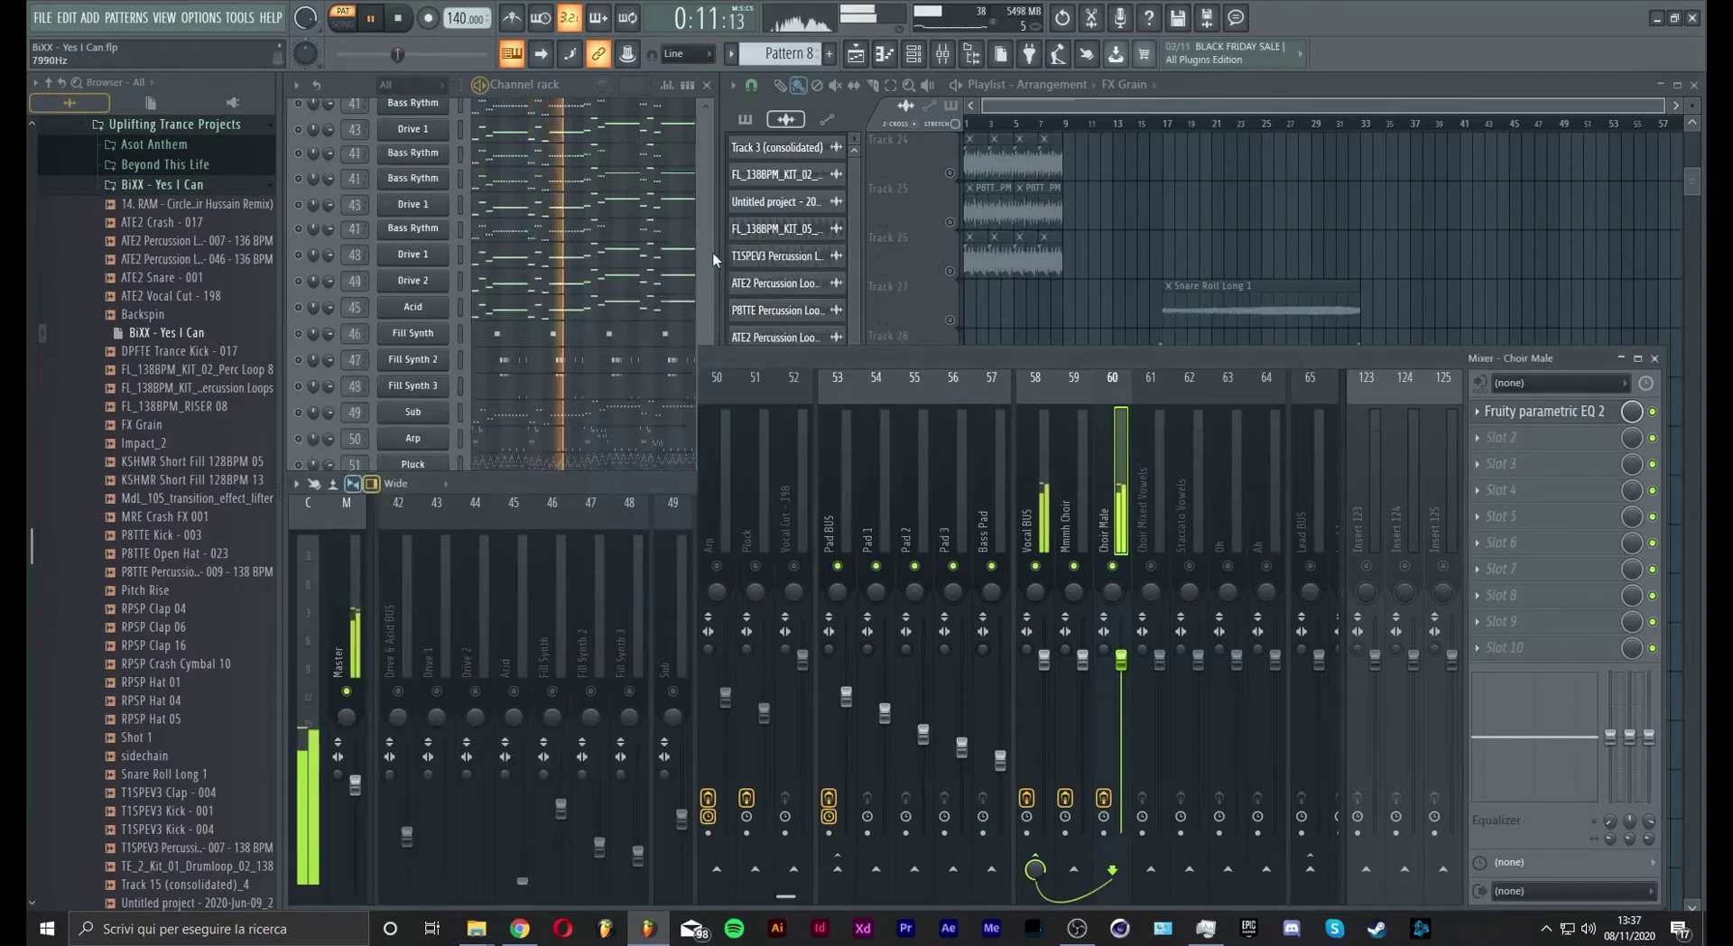
Open the Choir Male Kontakt instrument and enable the PAD option for Vowel 2
scroll(634, 537, up, 6)
scroll(630, 539, down, 5)
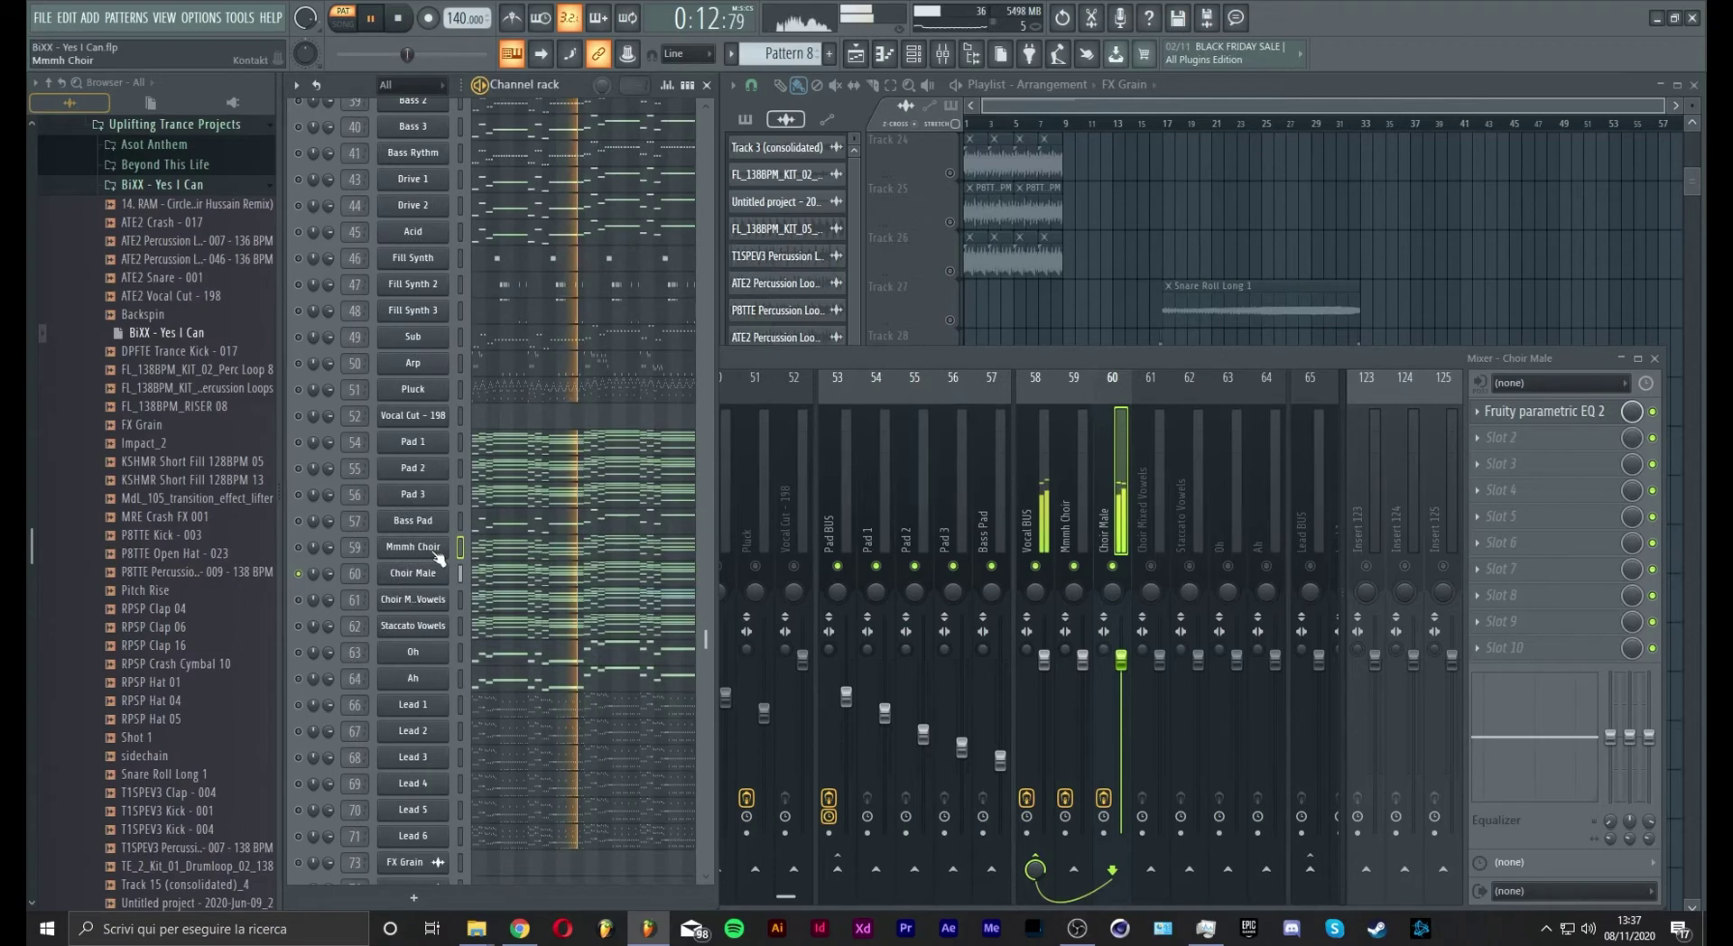
click(412, 572)
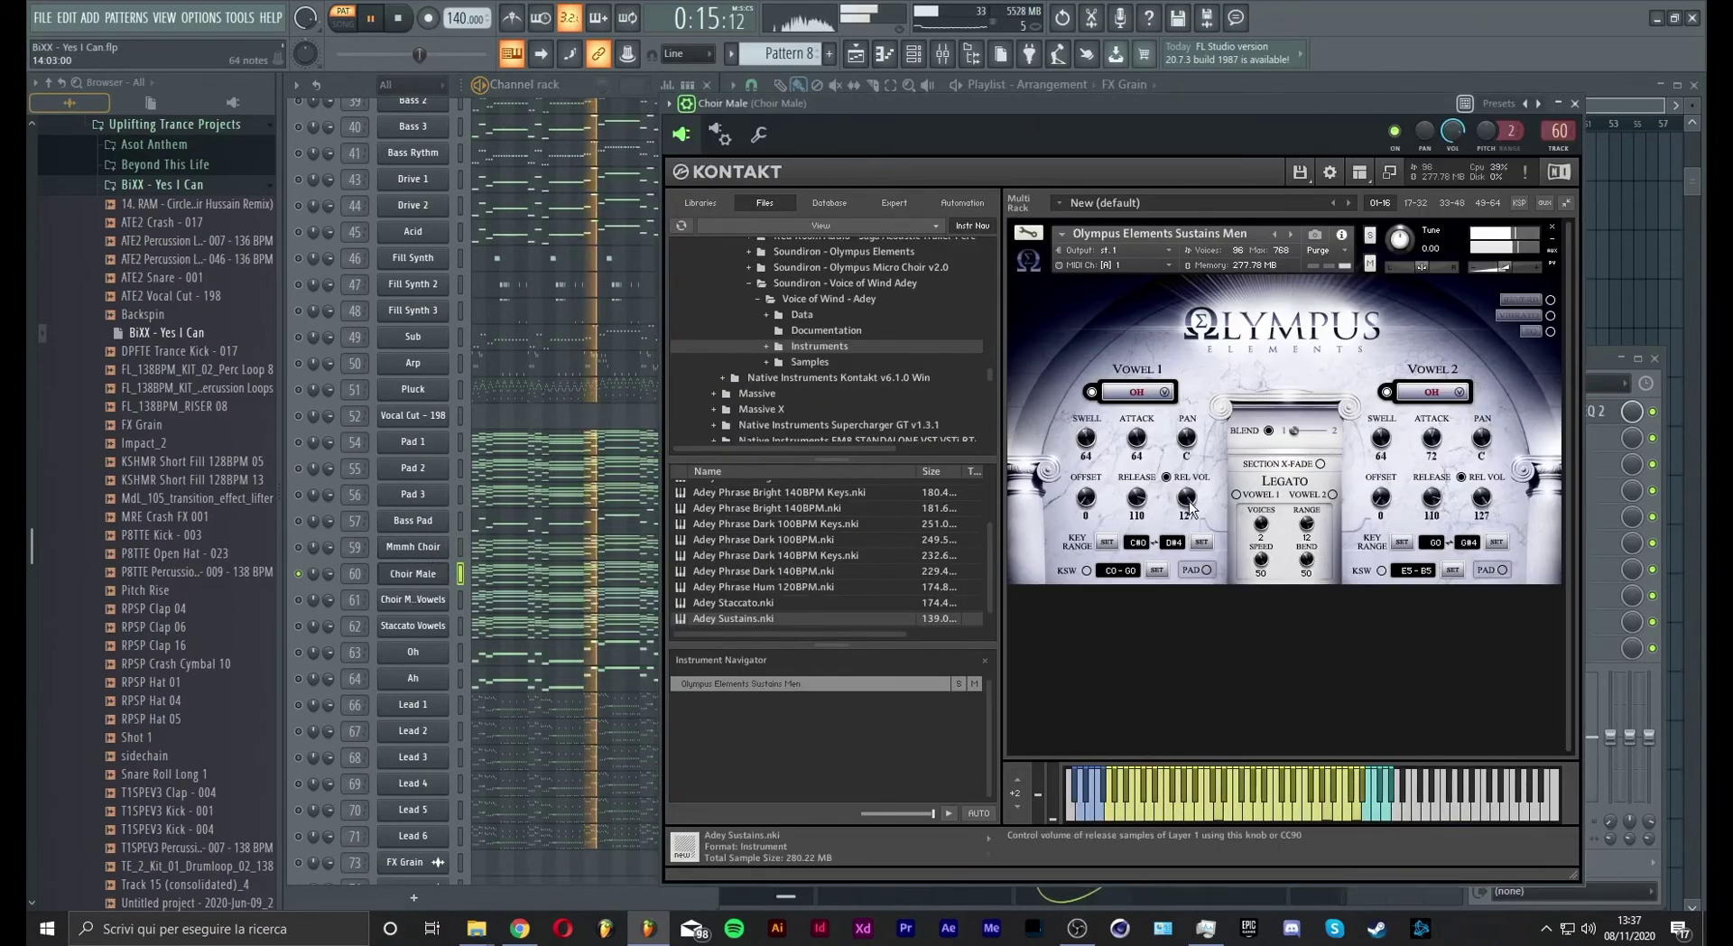
click(1486, 571)
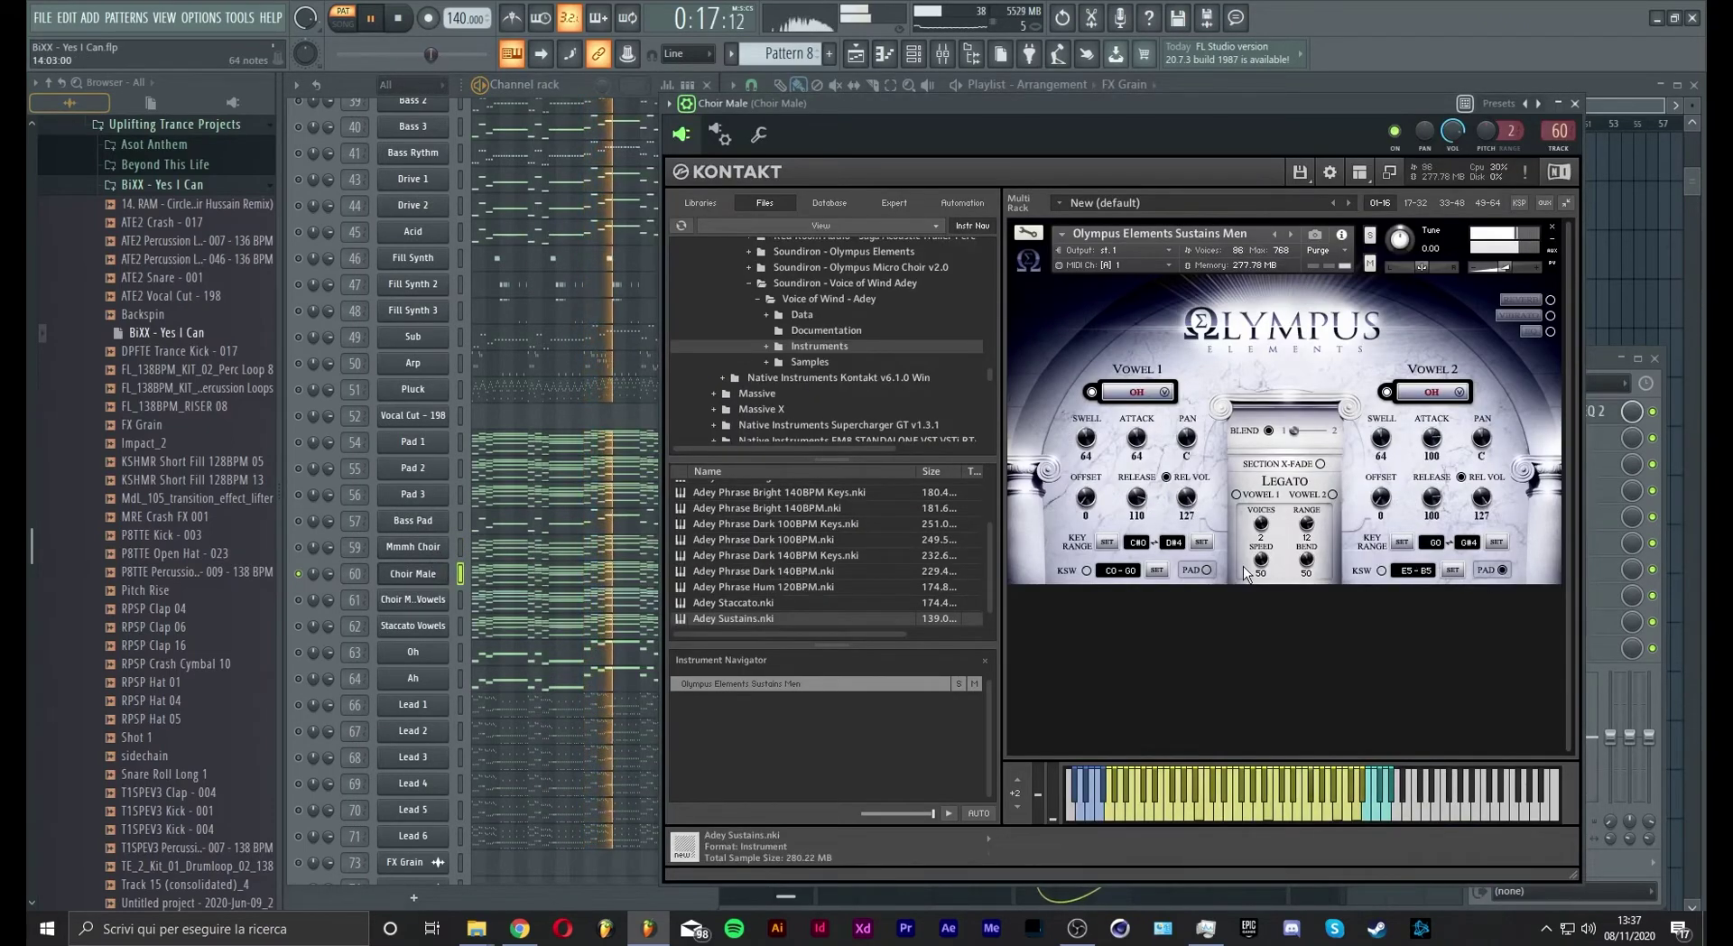
Set the attack to 84 on Vowel 1 and 83 on Vowel 2, and raise both releases to 127
drag(1139, 444, 1139, 474)
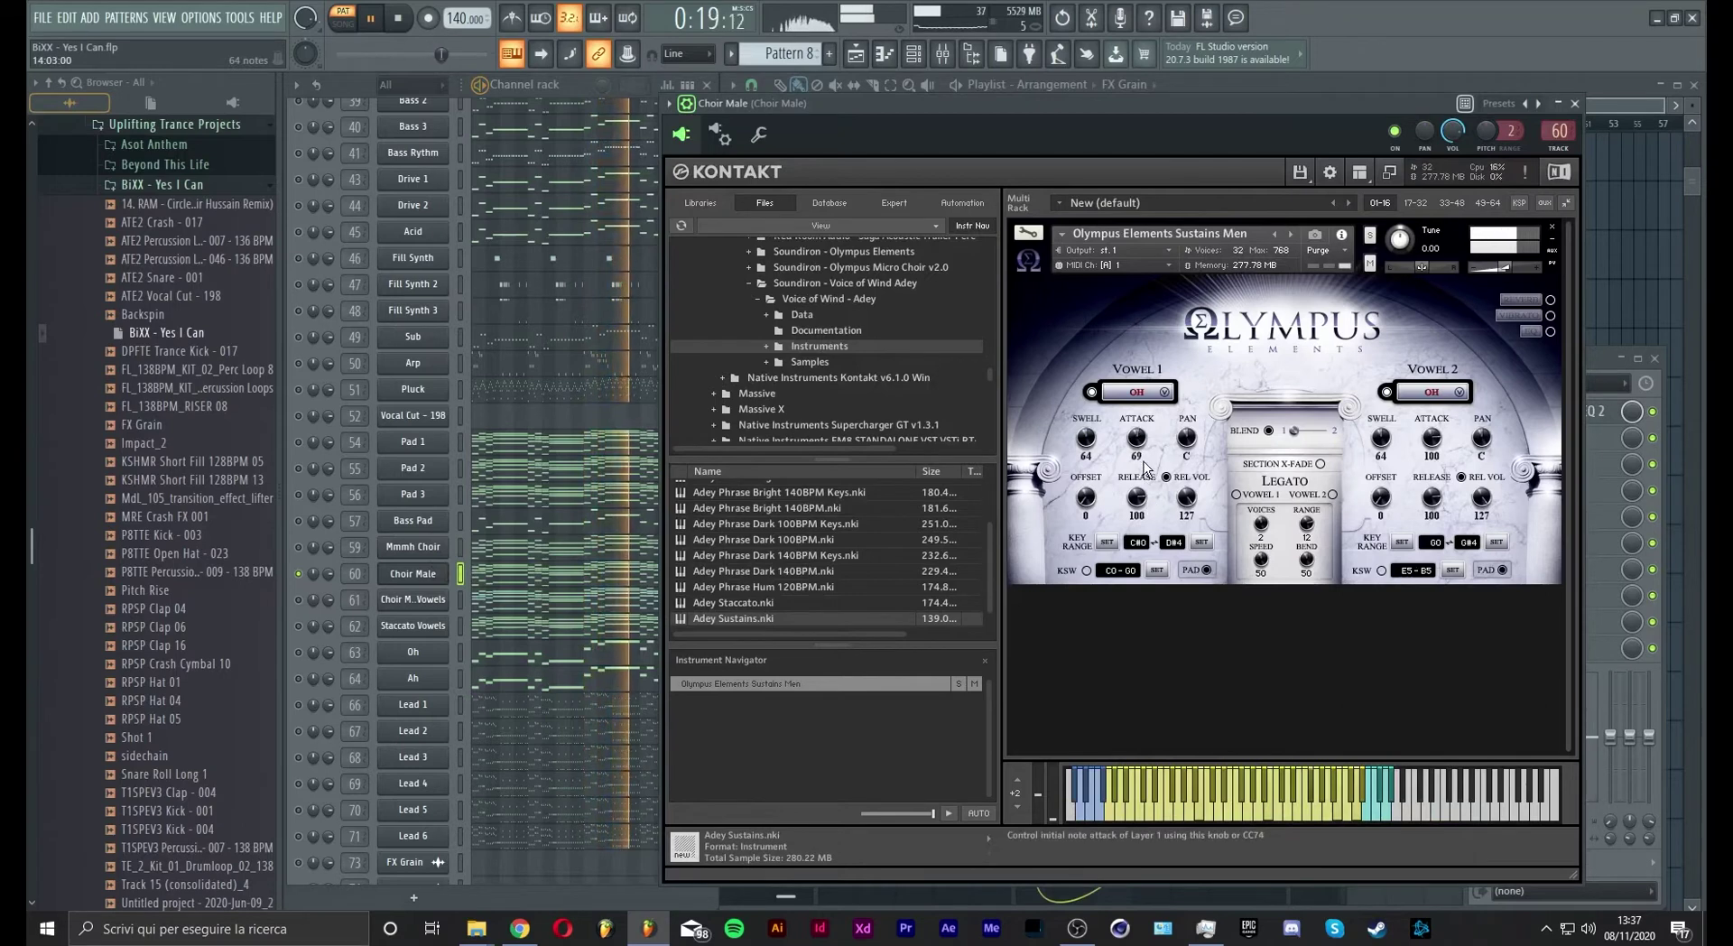
drag(1430, 439, 1431, 460)
drag(1136, 497, 1137, 456)
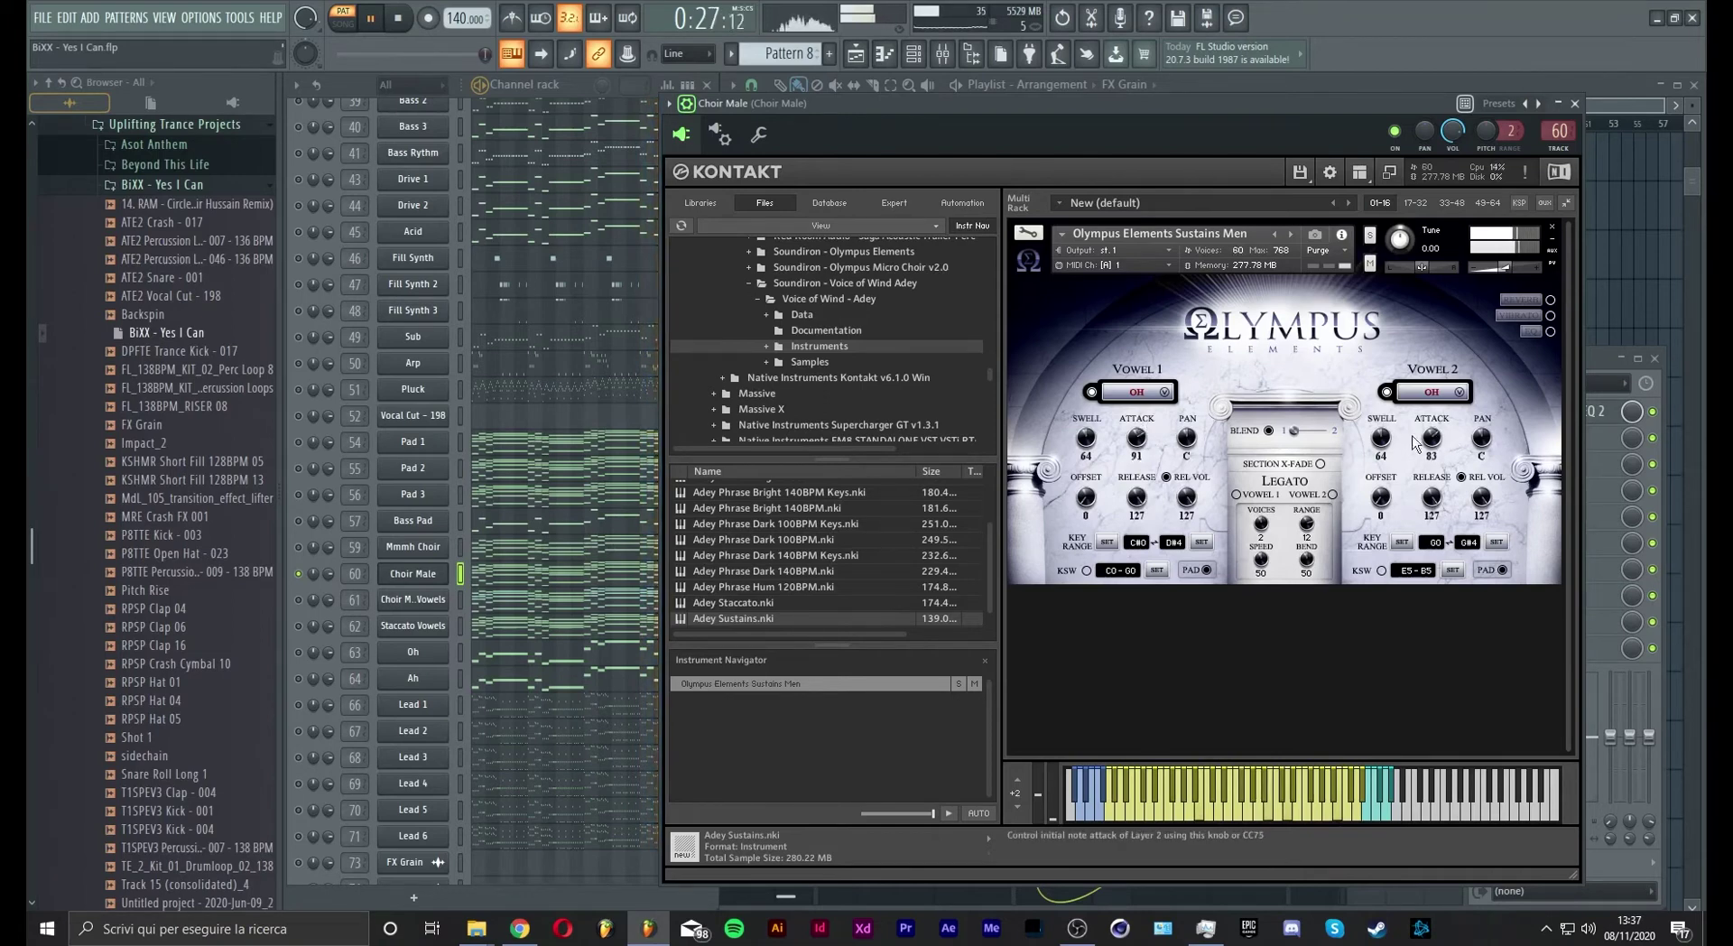
drag(1194, 105, 1134, 101)
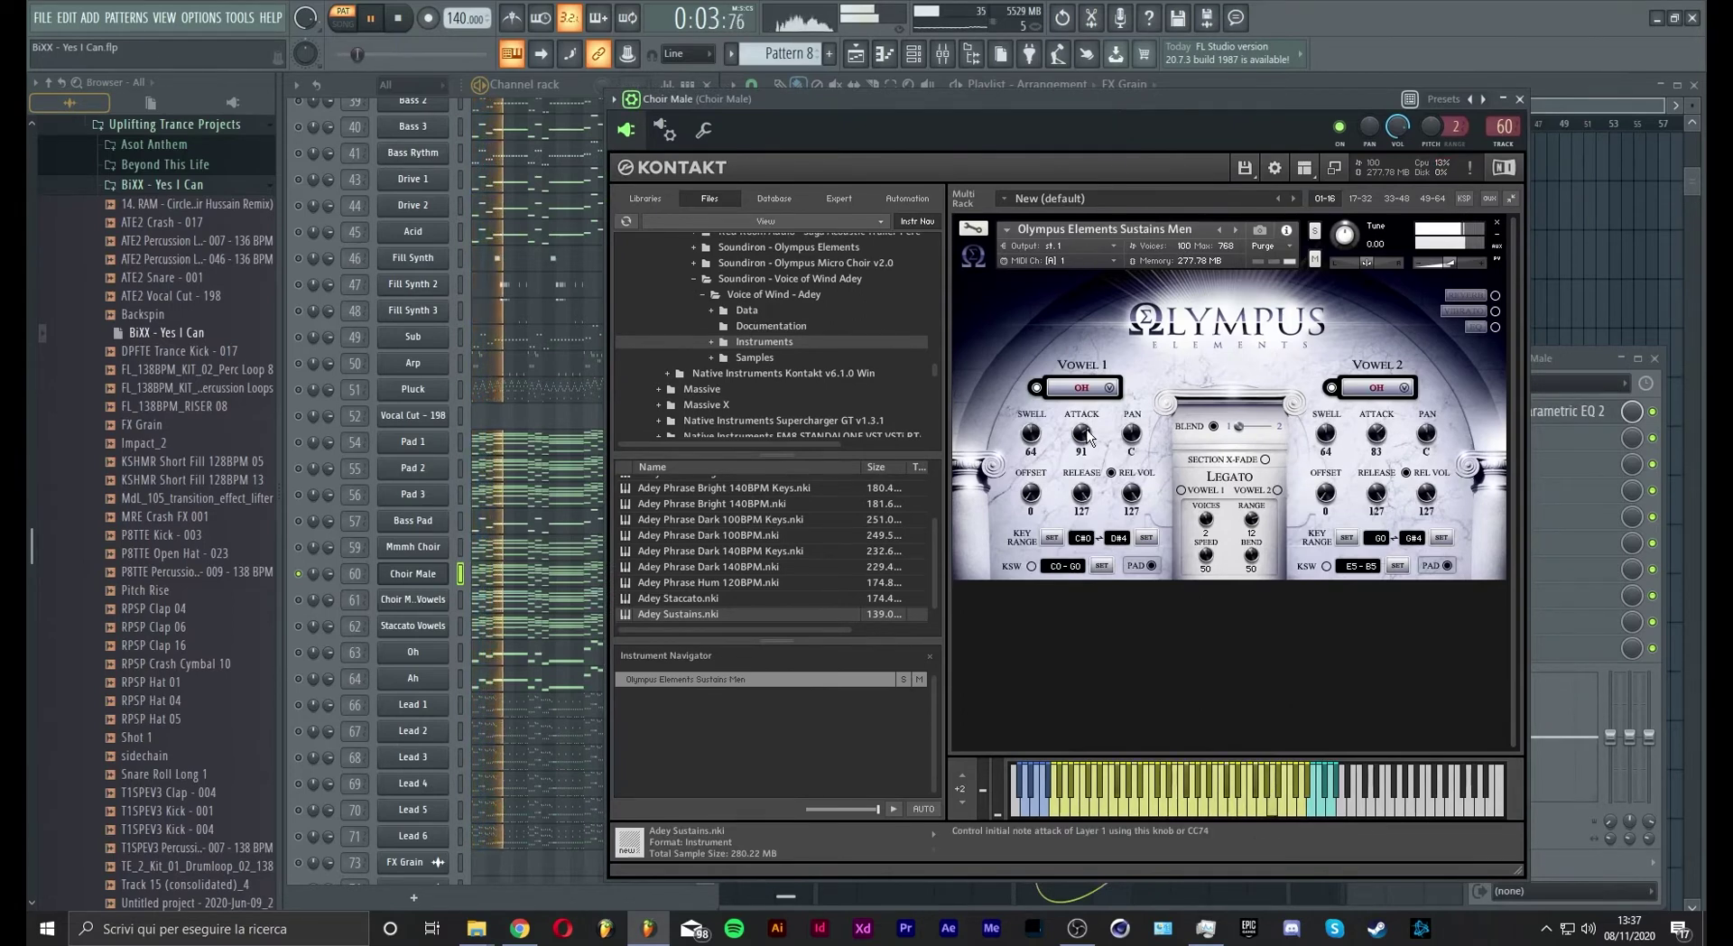
drag(1087, 437, 1087, 449)
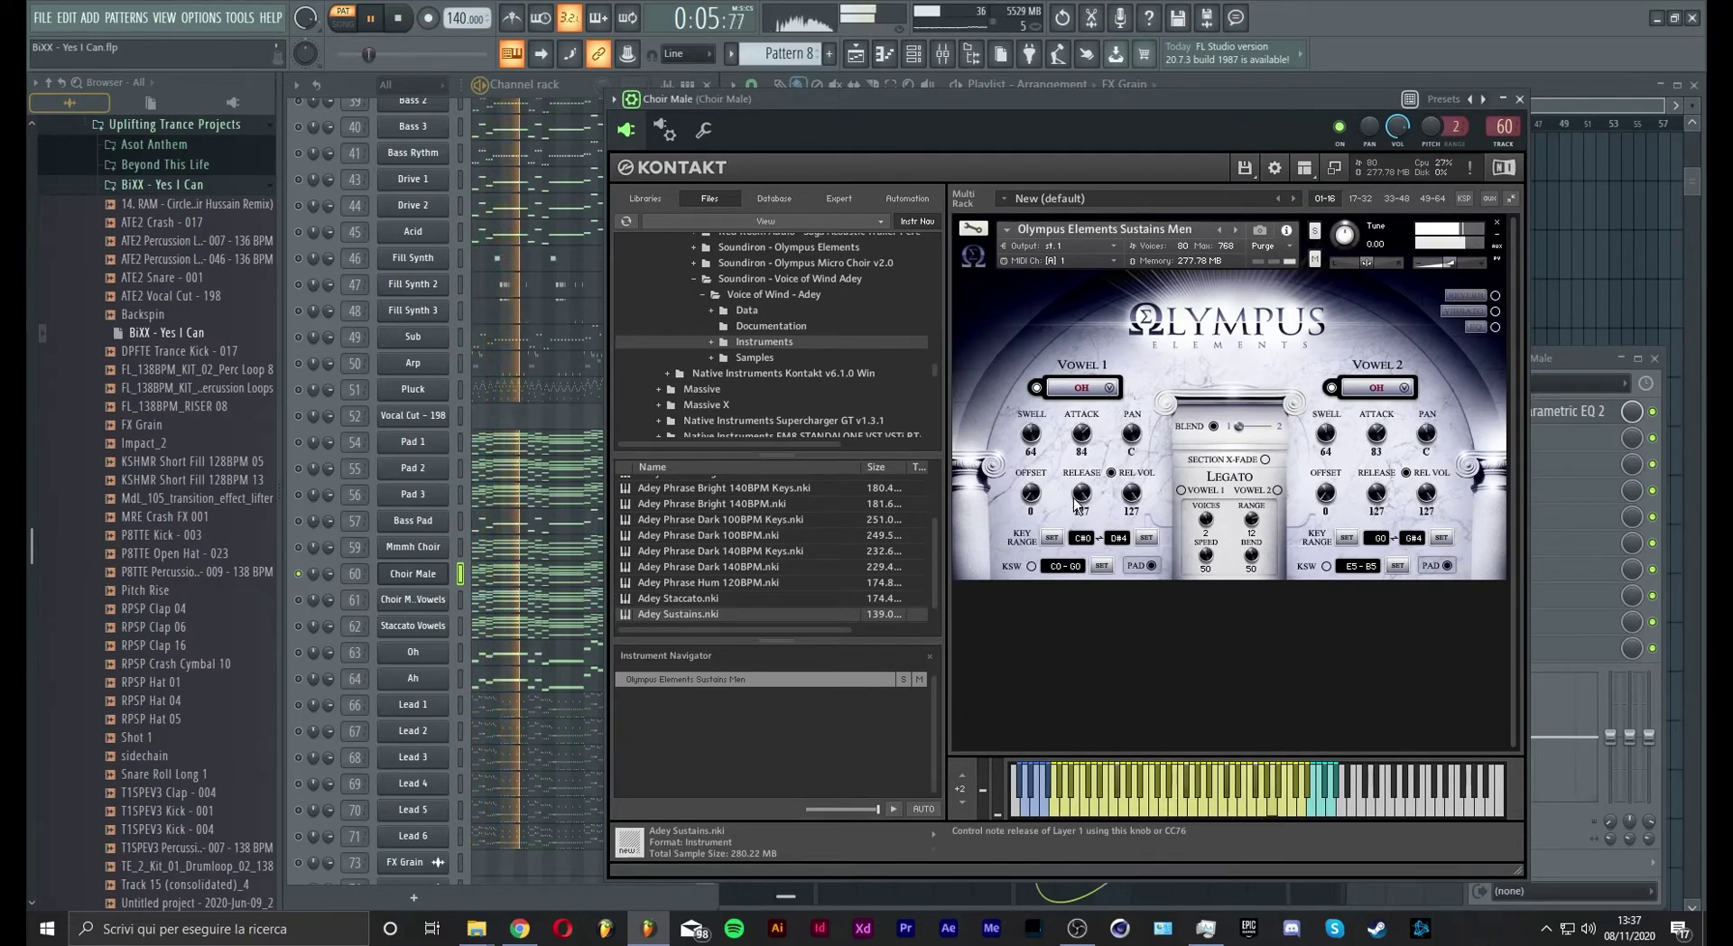
Lower the release to 107 on Vowel 1 and about 103 on Vowel 2 of Choir Male's Kontakt instrument, and restart playback
drag(896, 97, 825, 109)
key(Escape)
key(space)
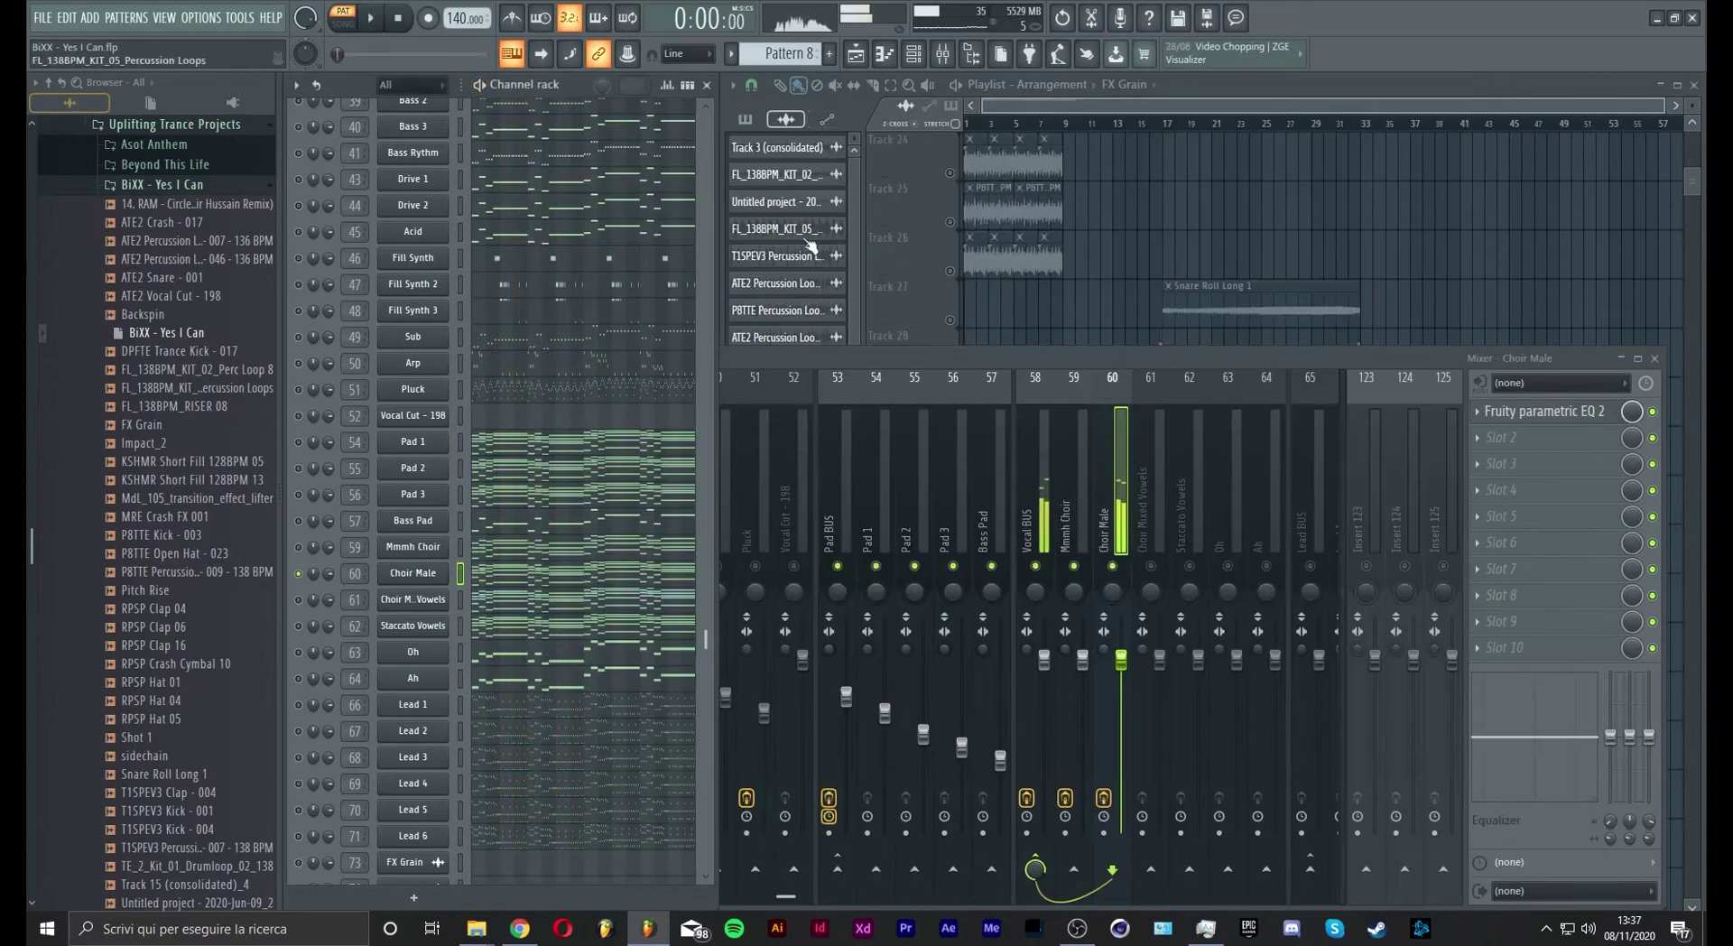
click(596, 578)
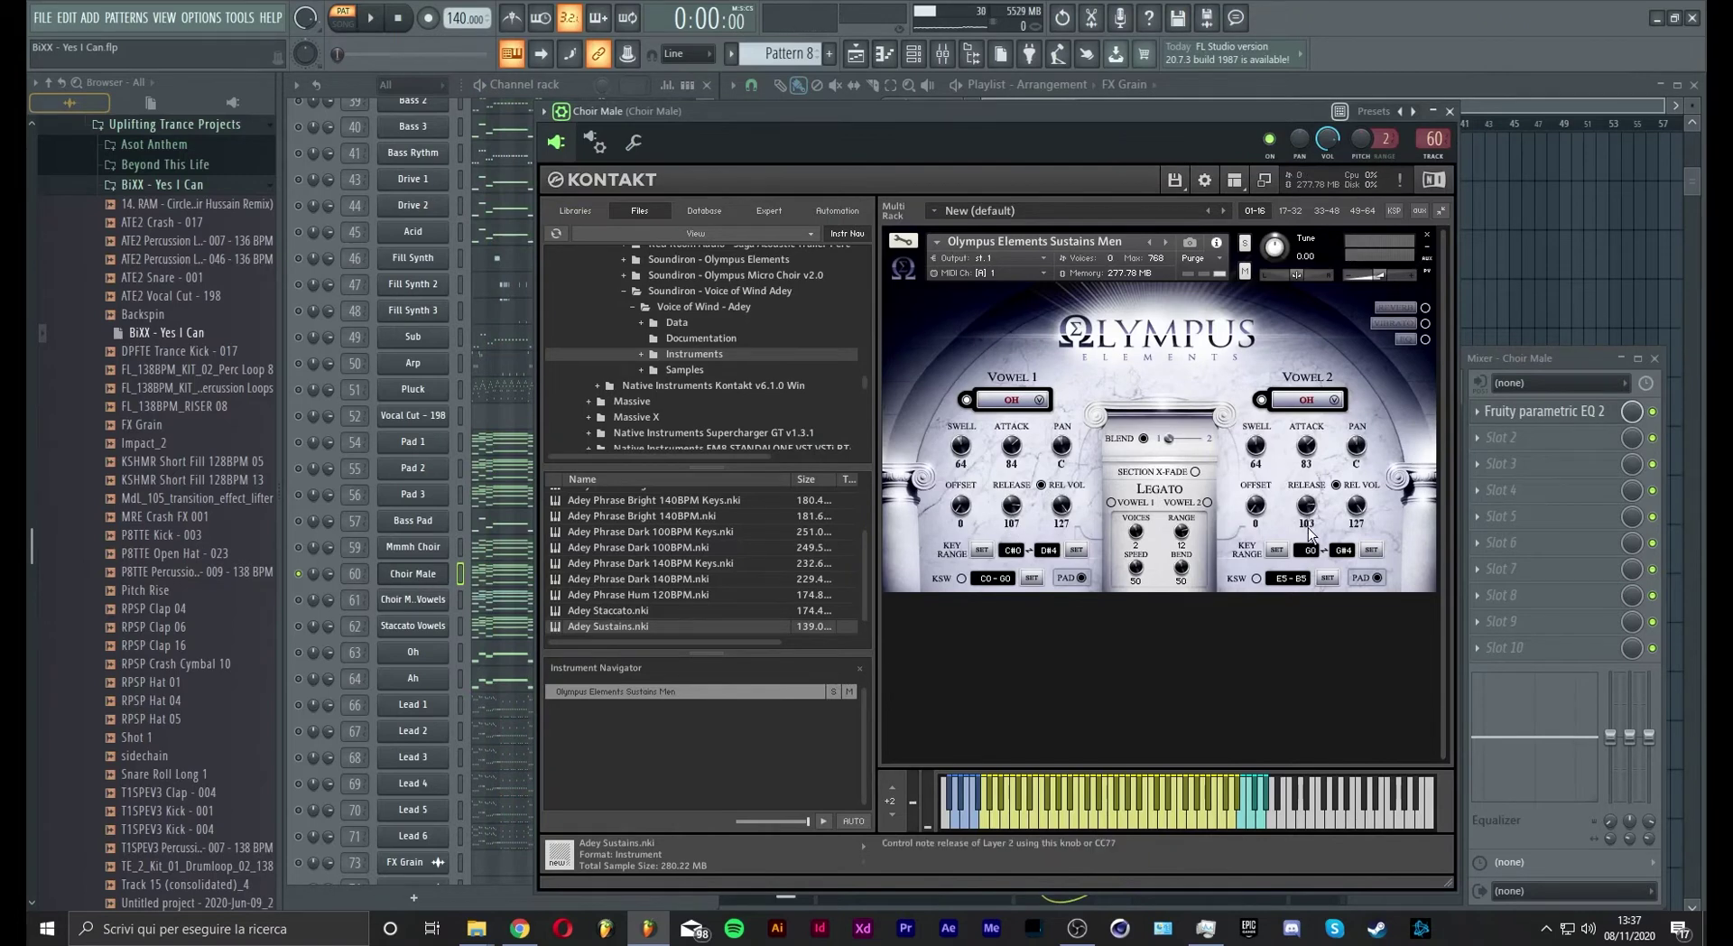
mouse_move(1006, 121)
mouse_down()
mouse_move(934, 110)
mouse_move(993, 100)
mouse_up()
key(Escape)
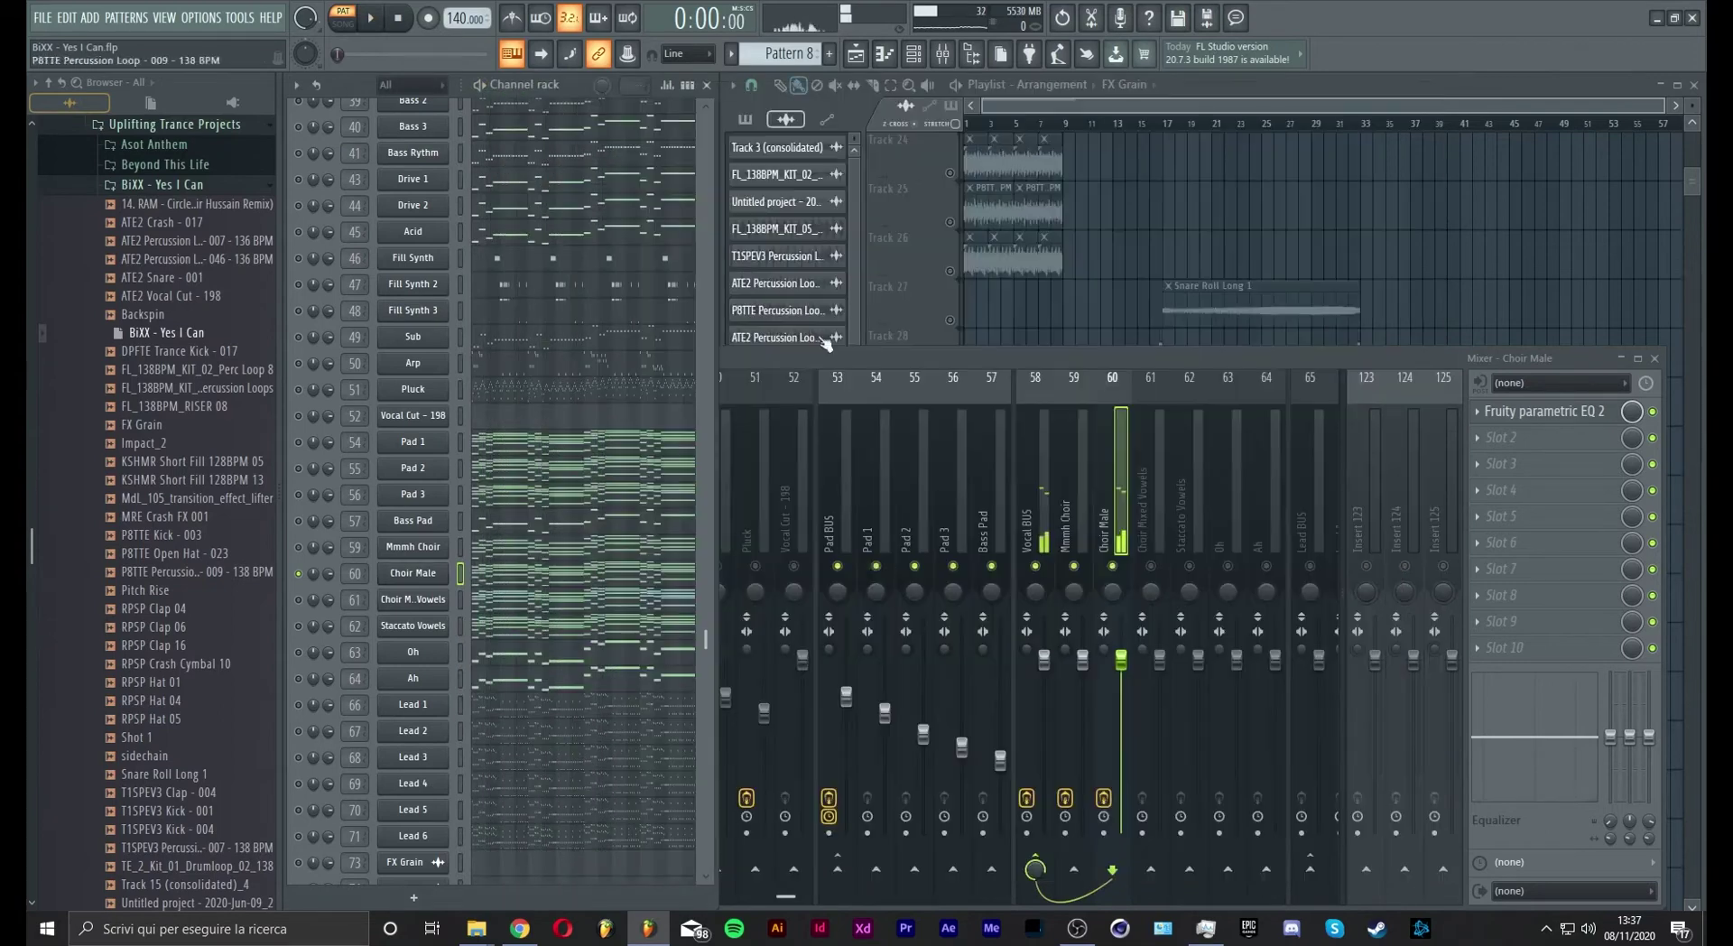
key(space)
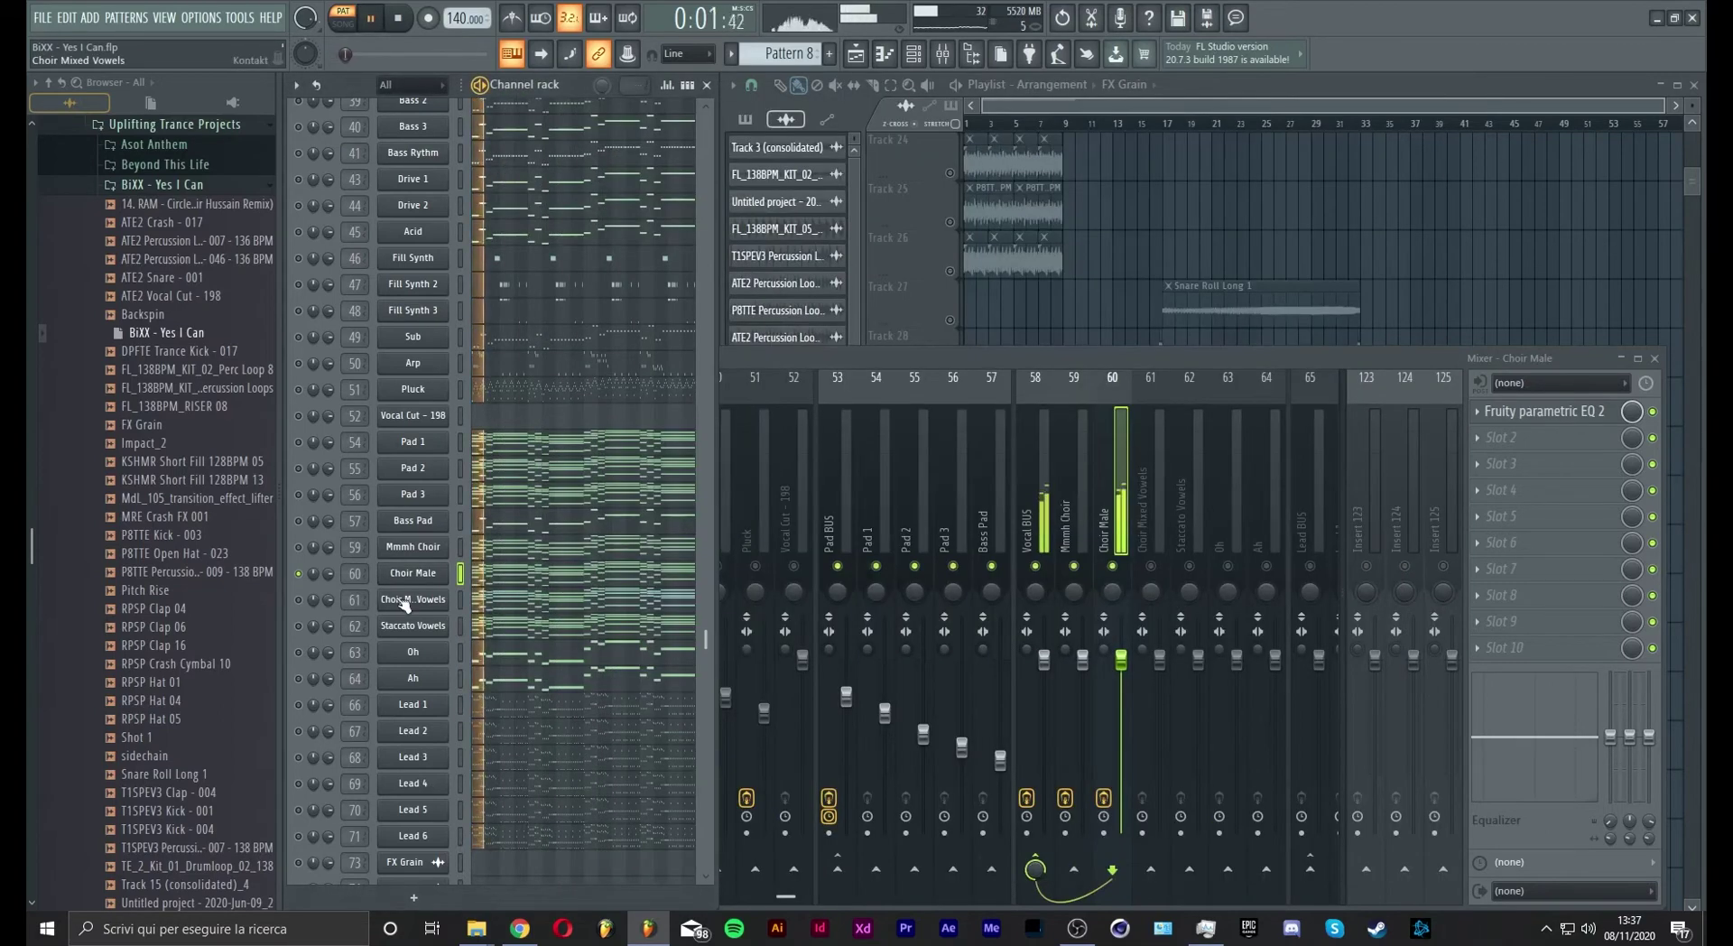
Insert OTT after the equalizer on the Vocal BUS mixer track
click(1038, 503)
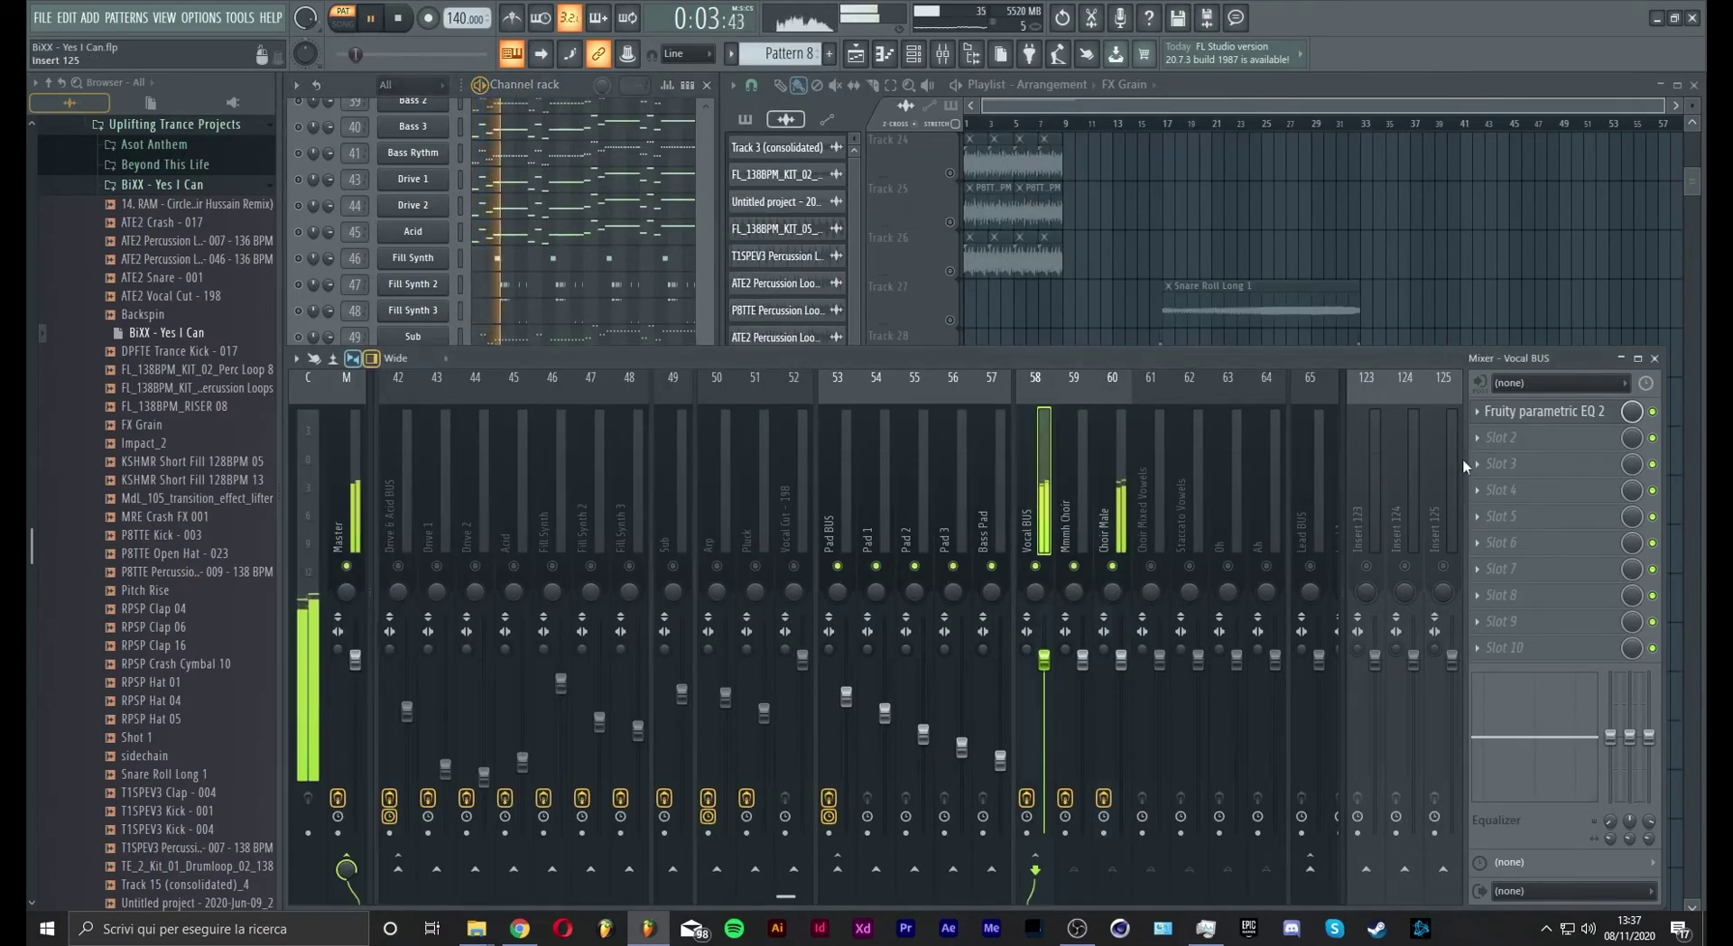
click(1115, 508)
click(1033, 514)
click(1480, 438)
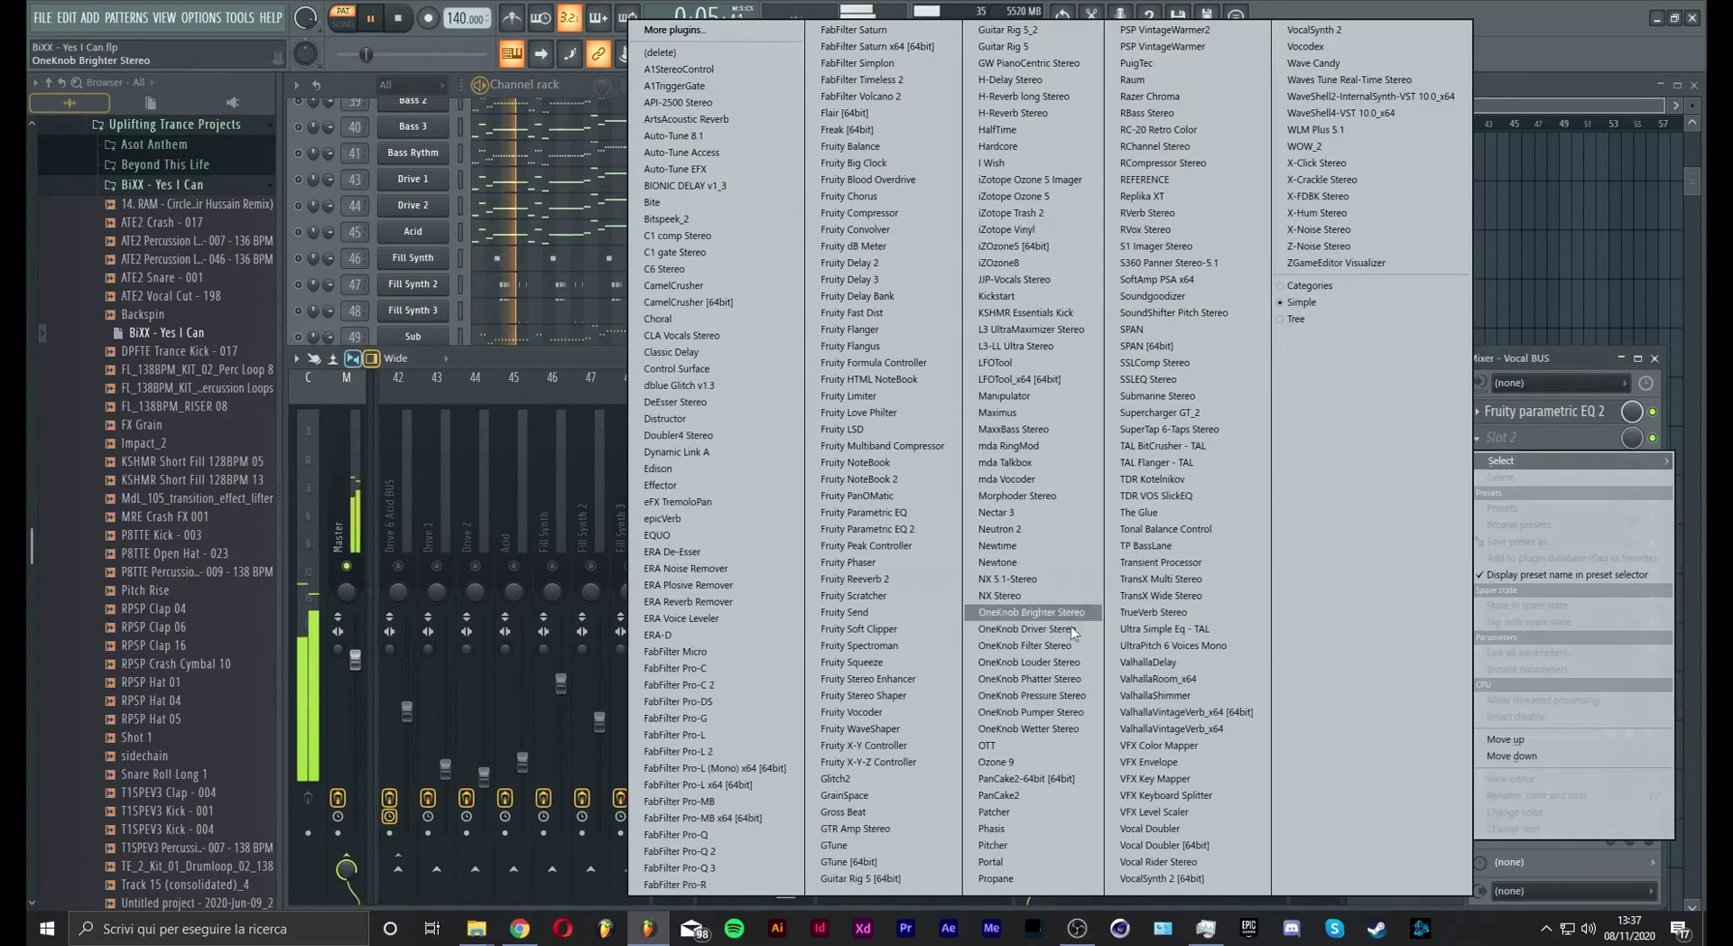
click(1011, 745)
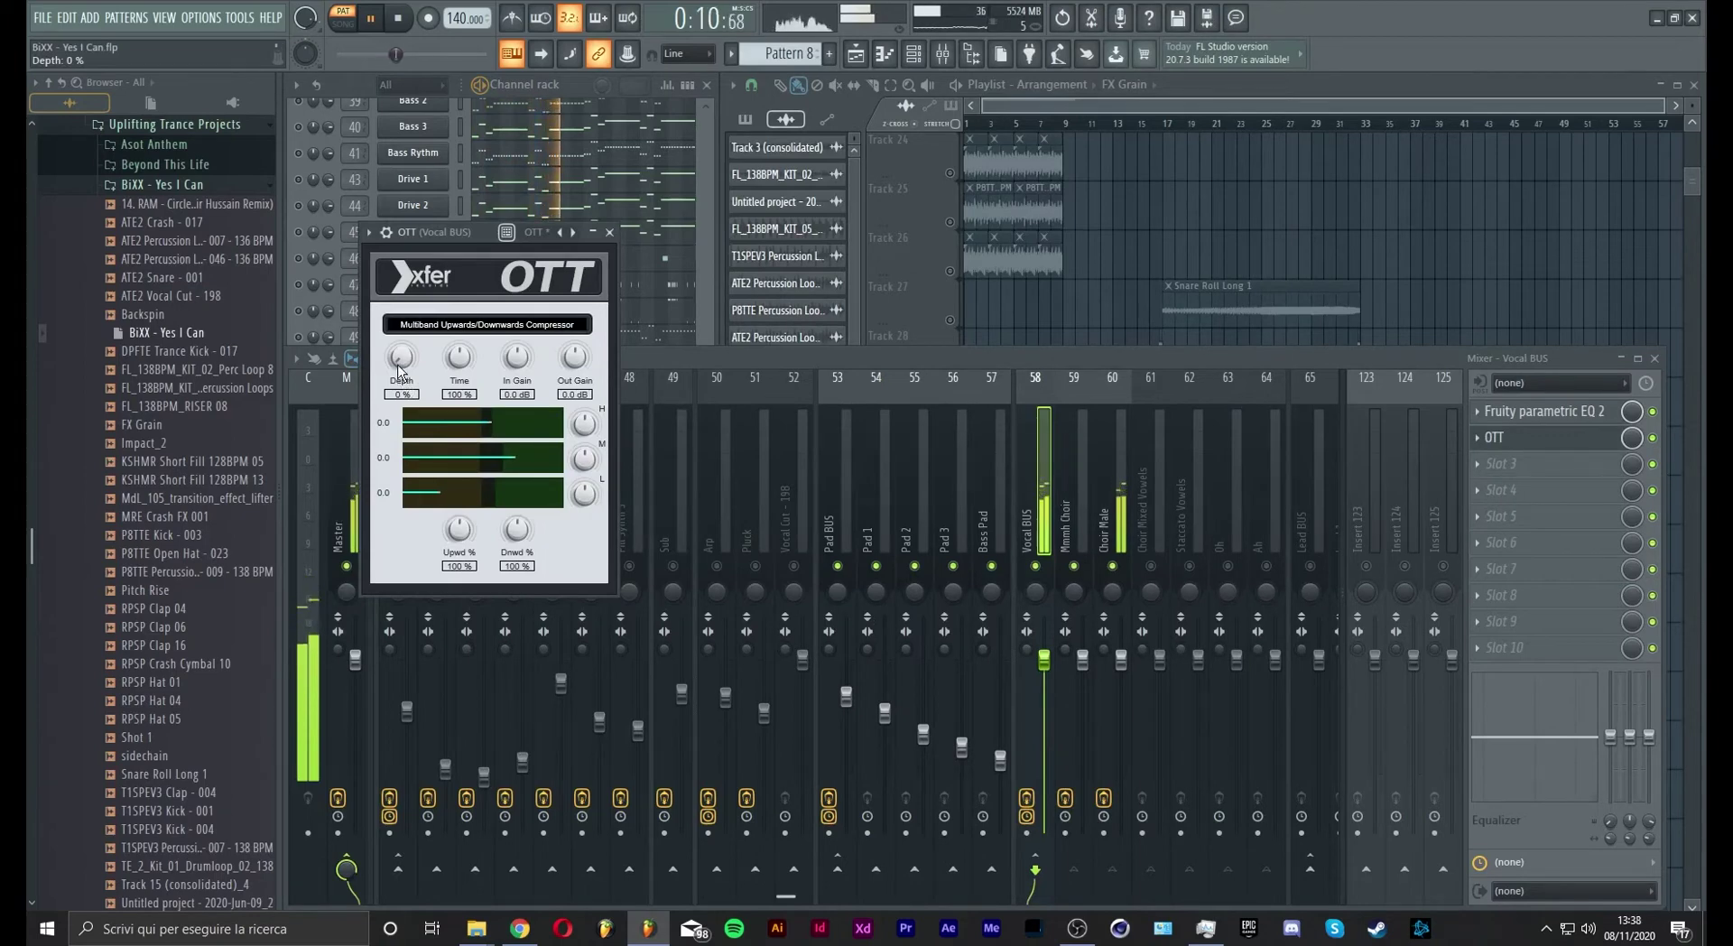
Set OTT's depth to about 49%, upward to 99%, downward to 96% and output gain to -6.2 dB, reducing the low band gain
drag(398, 370, 405, 325)
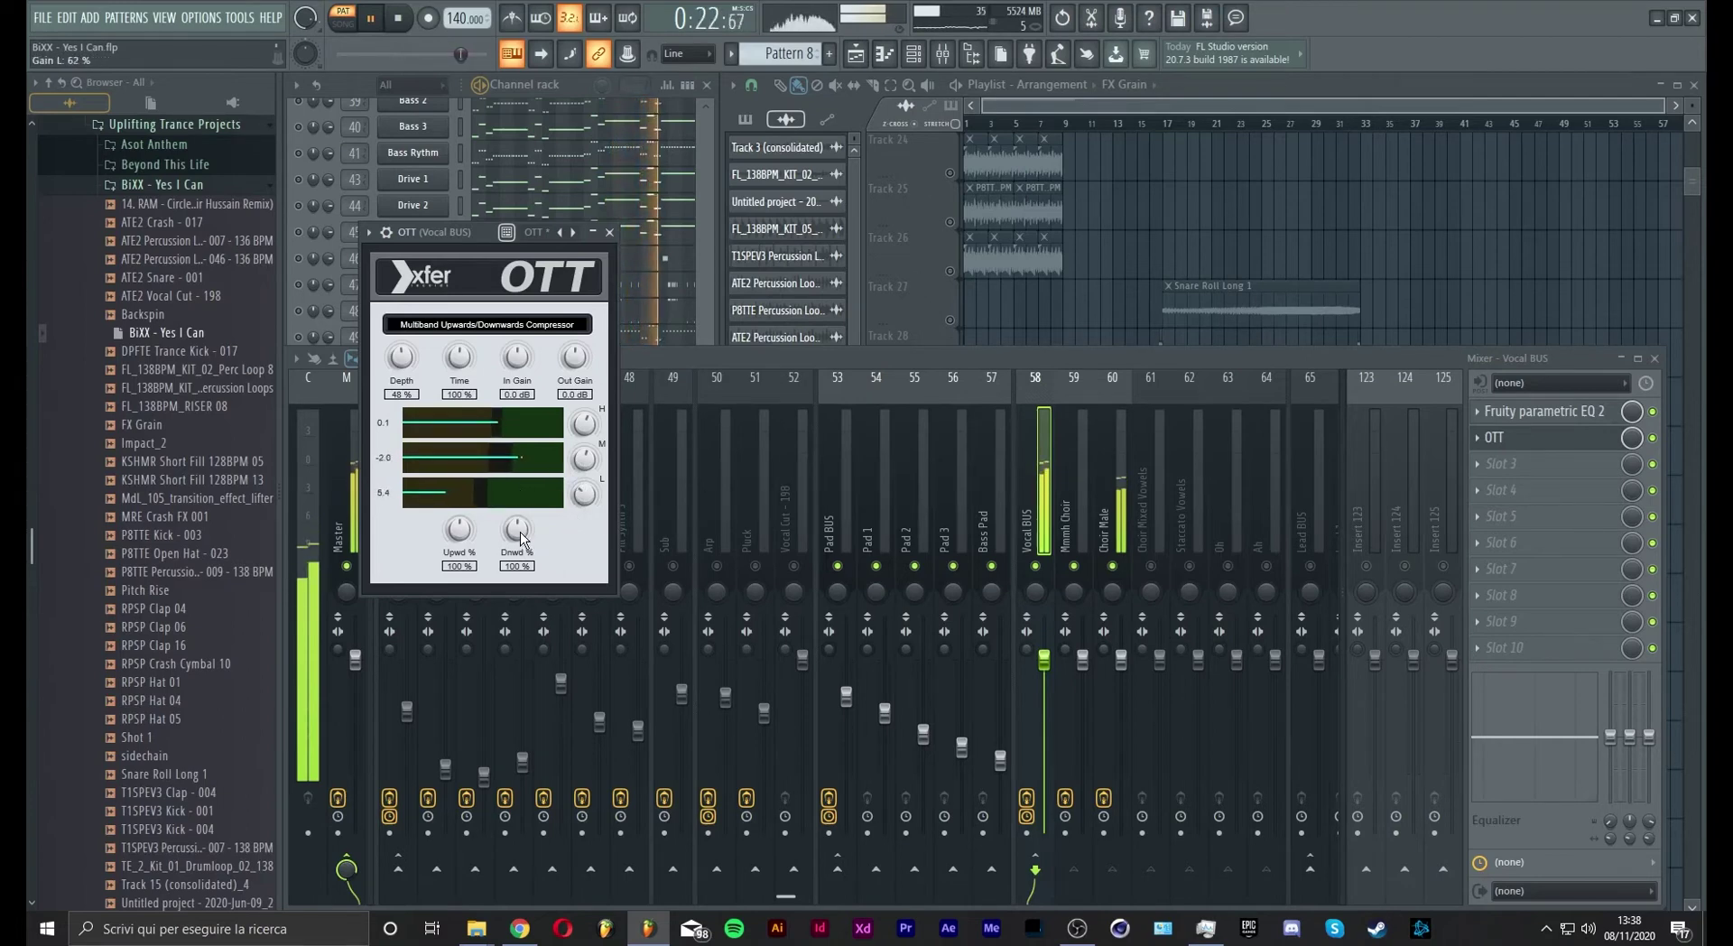
drag(520, 539, 523, 587)
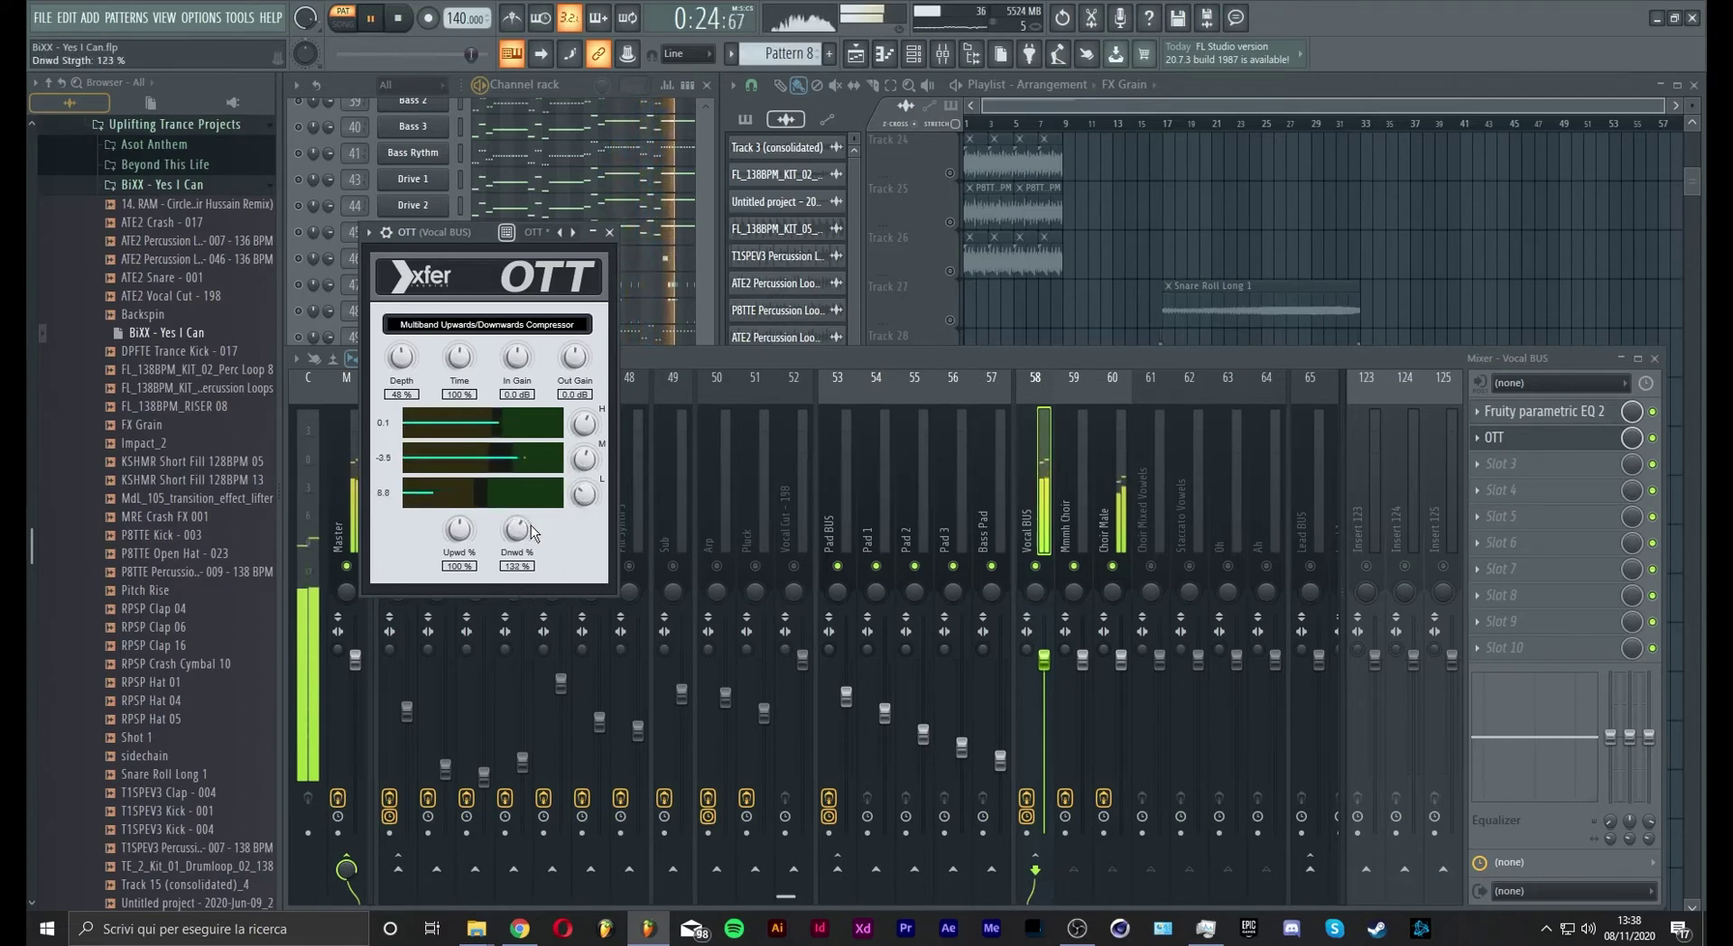
drag(461, 590, 469, 539)
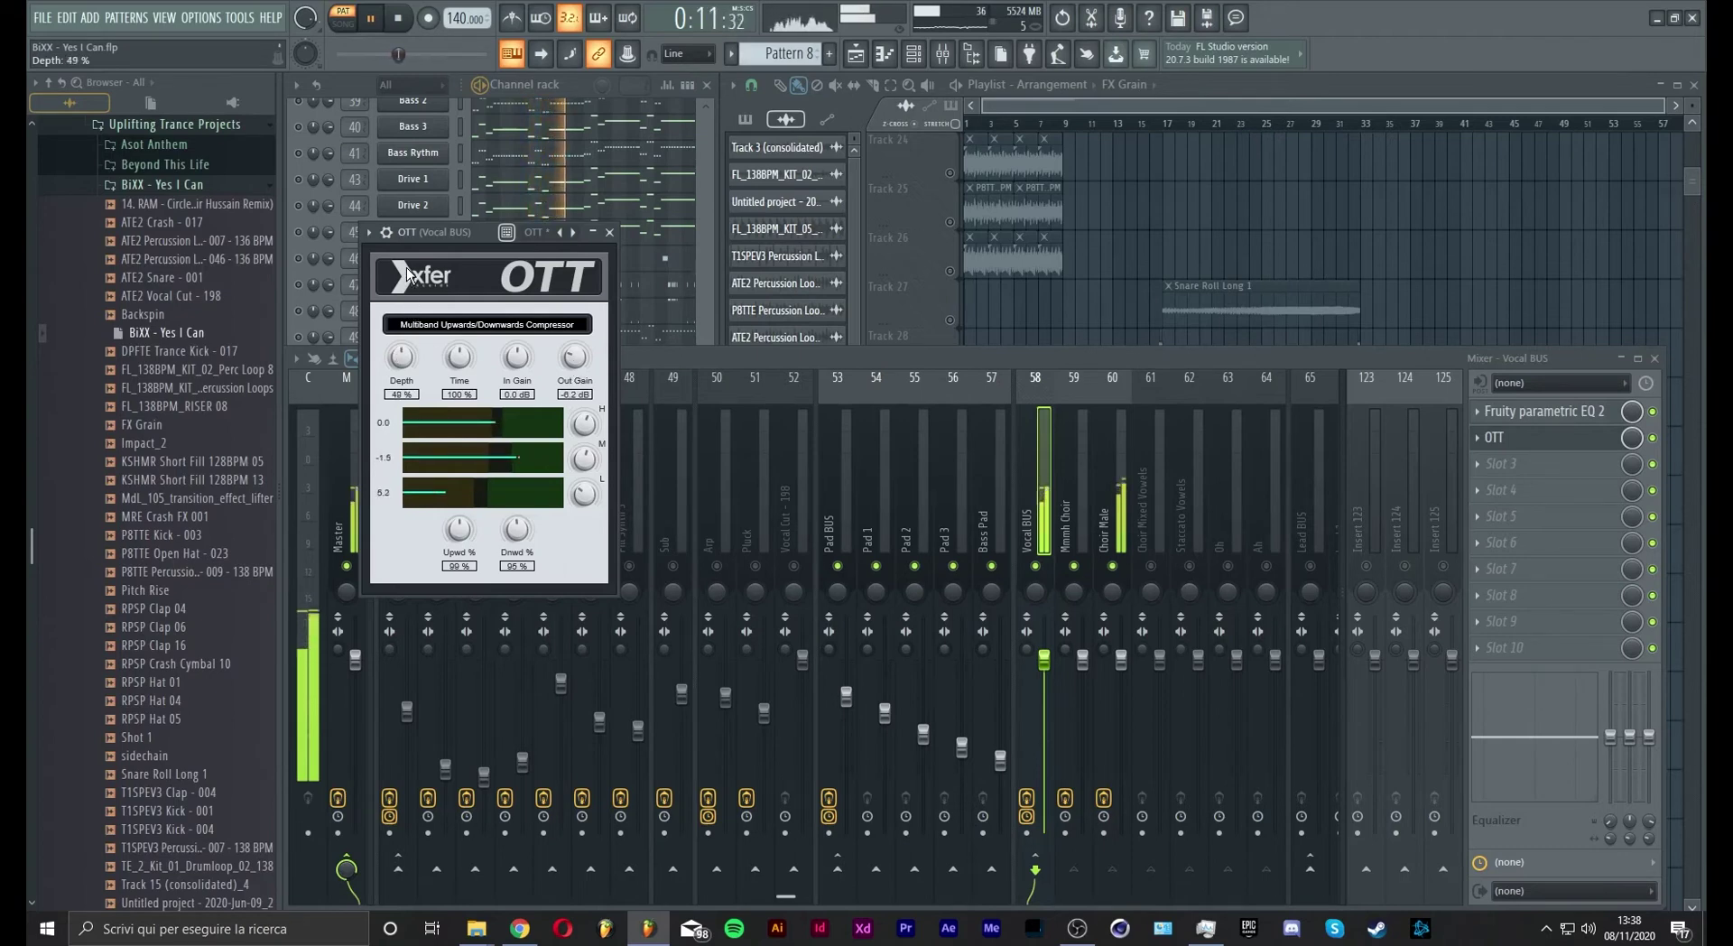
Compare the Vocal BUS with OTT bypassed and enabled, and raise the OTT depth to 50%
click(1652, 439)
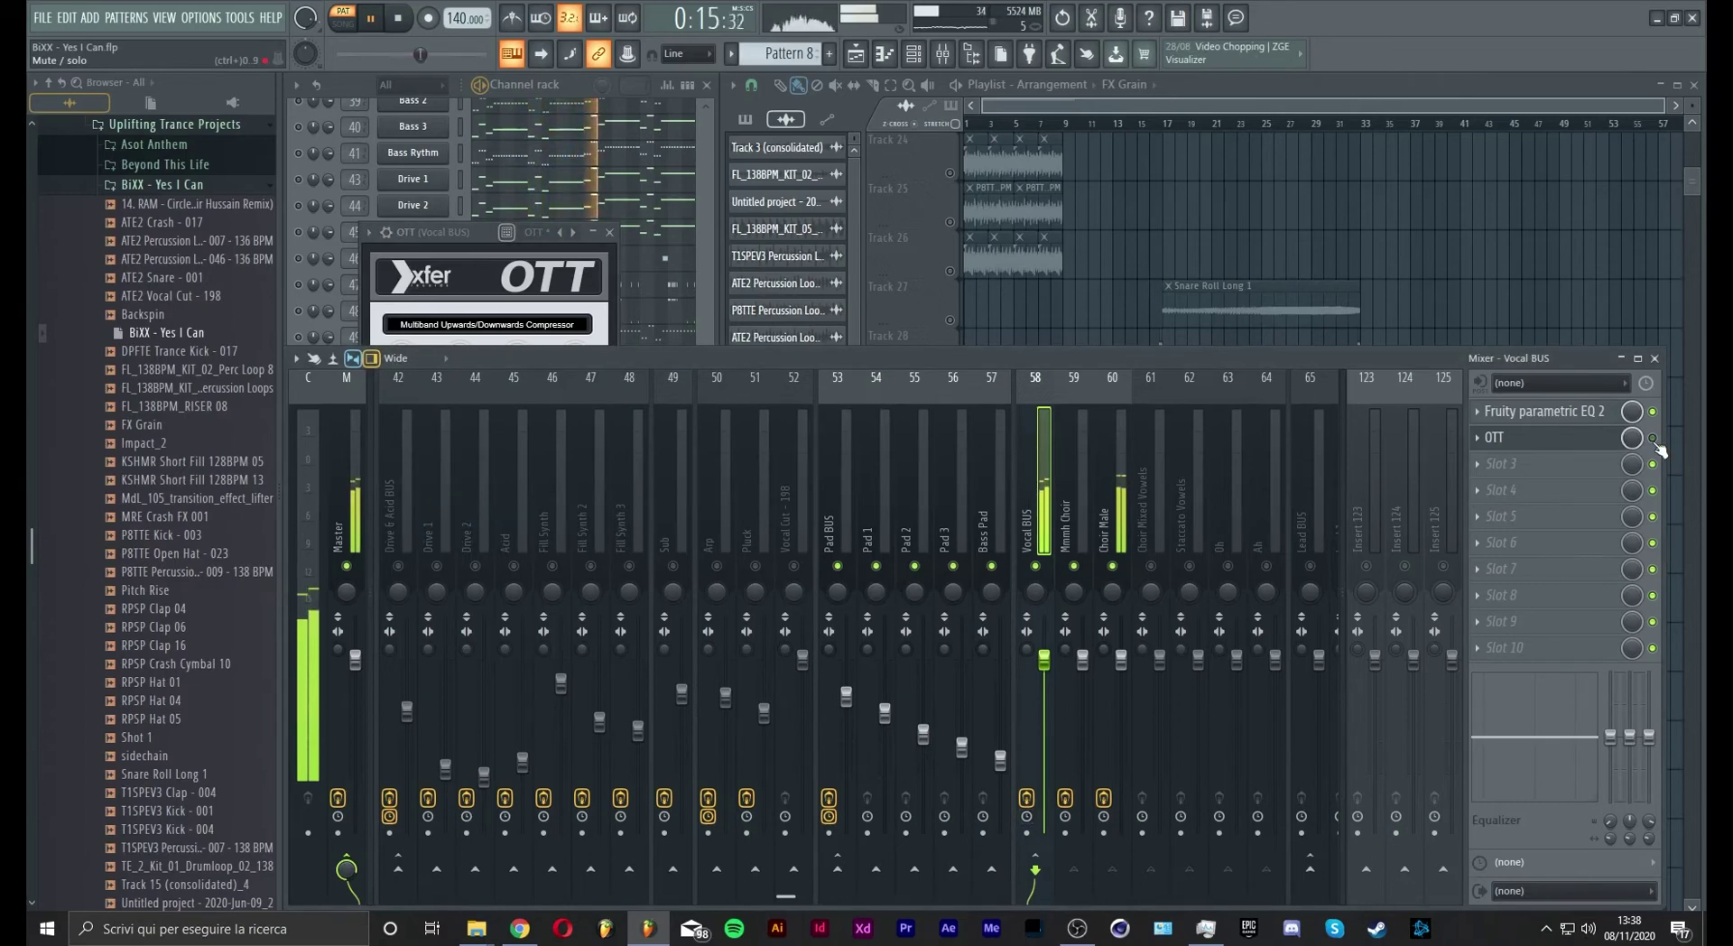
click(612, 286)
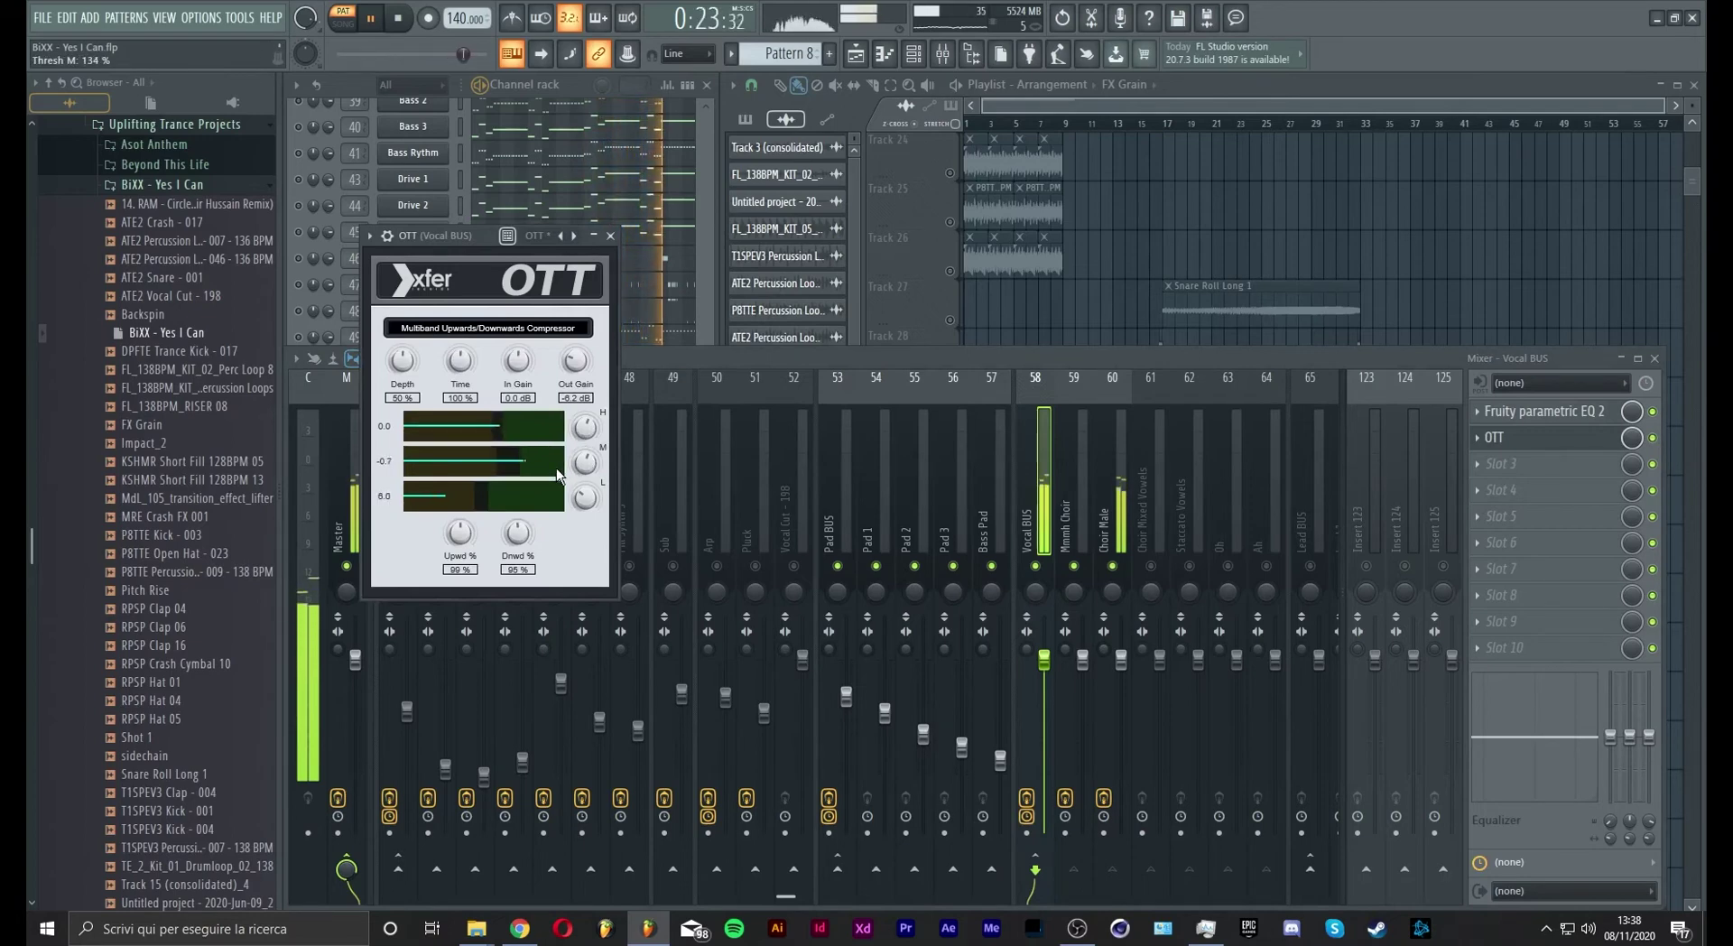
key(Escape)
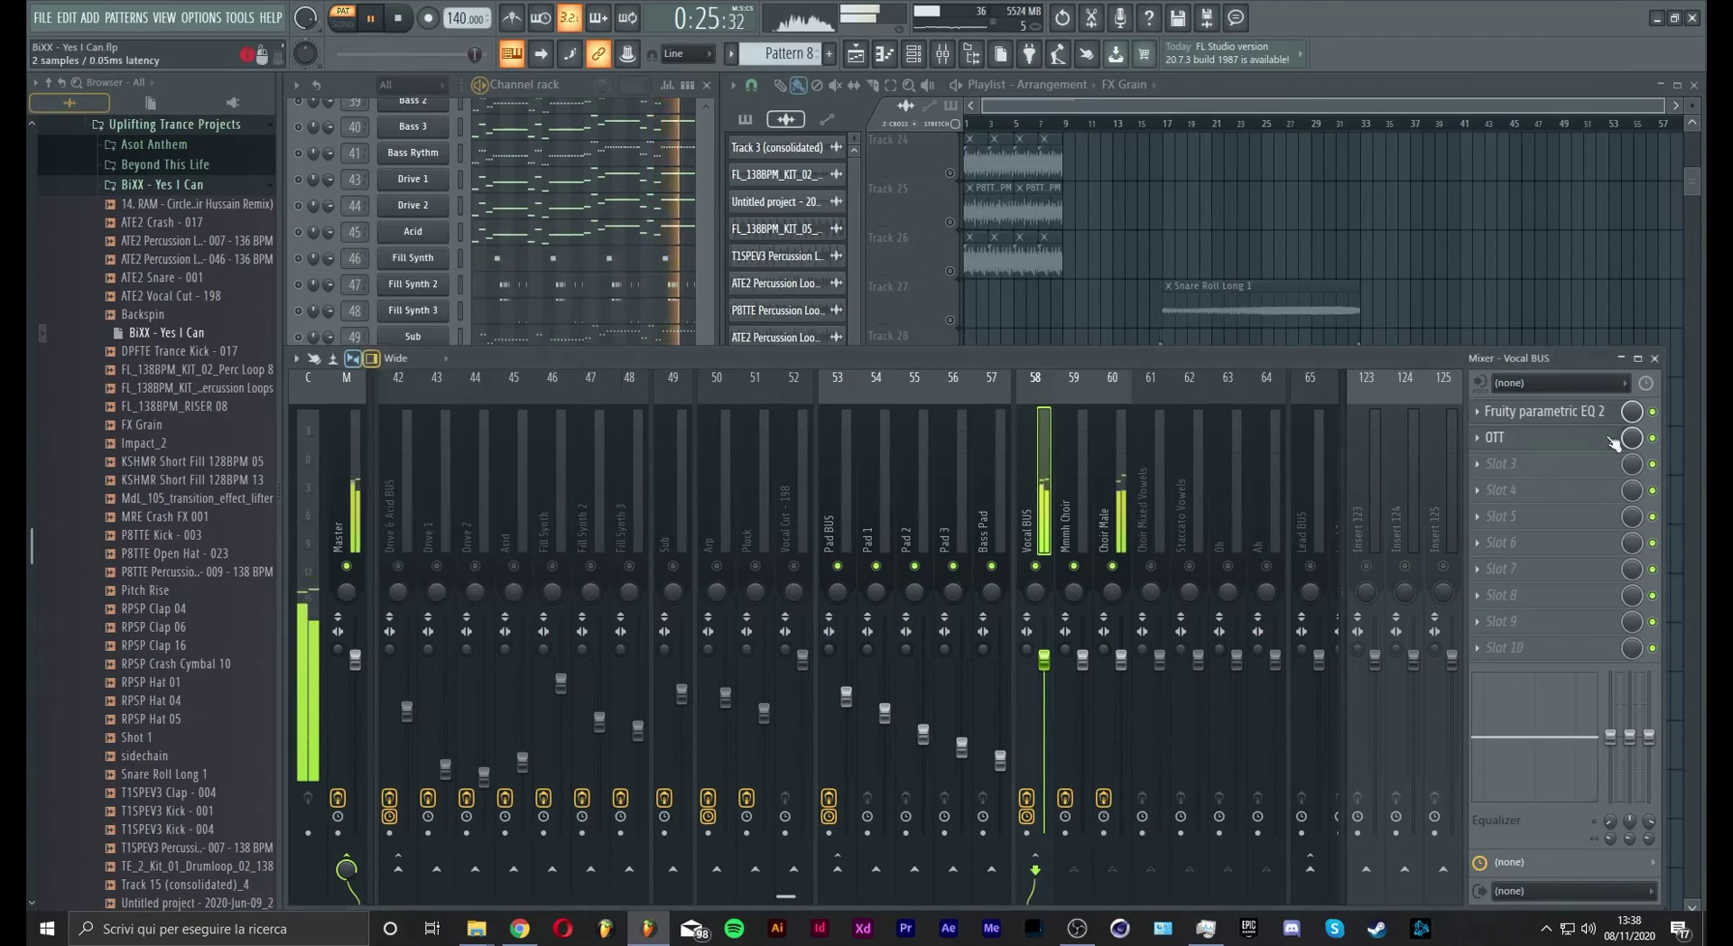
click(1652, 438)
drag(1662, 440, 1700, 452)
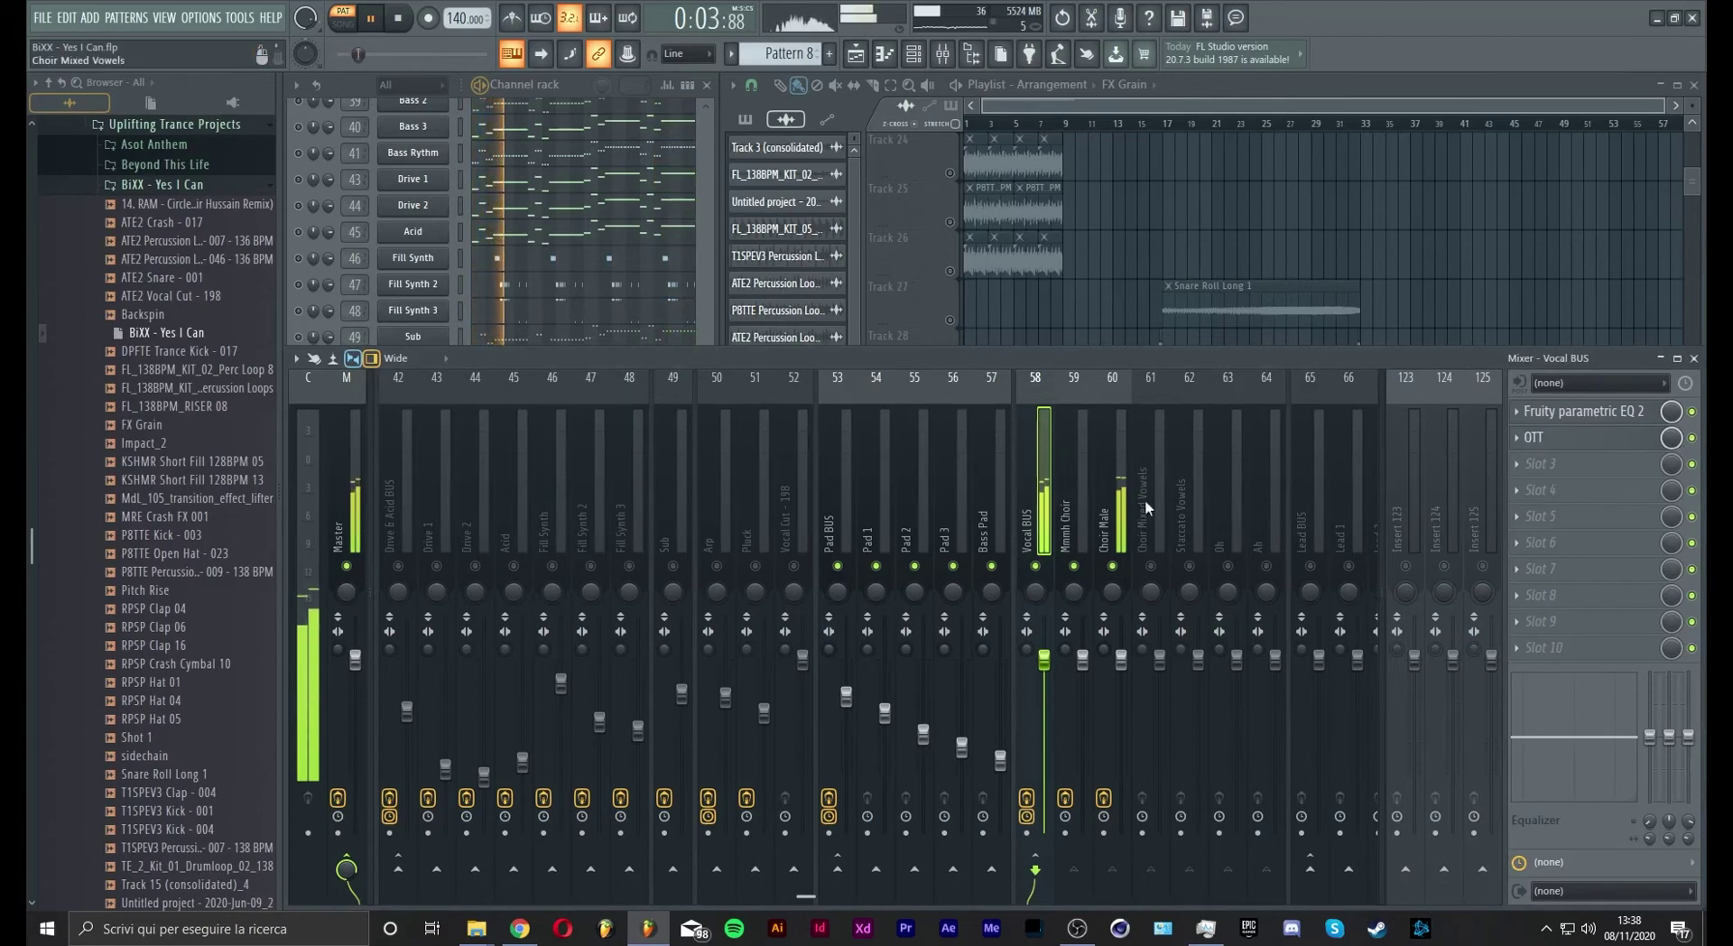
Solo the Choir Mixed Vowels channel and move it above Choir Male in the channel rack
key(F9)
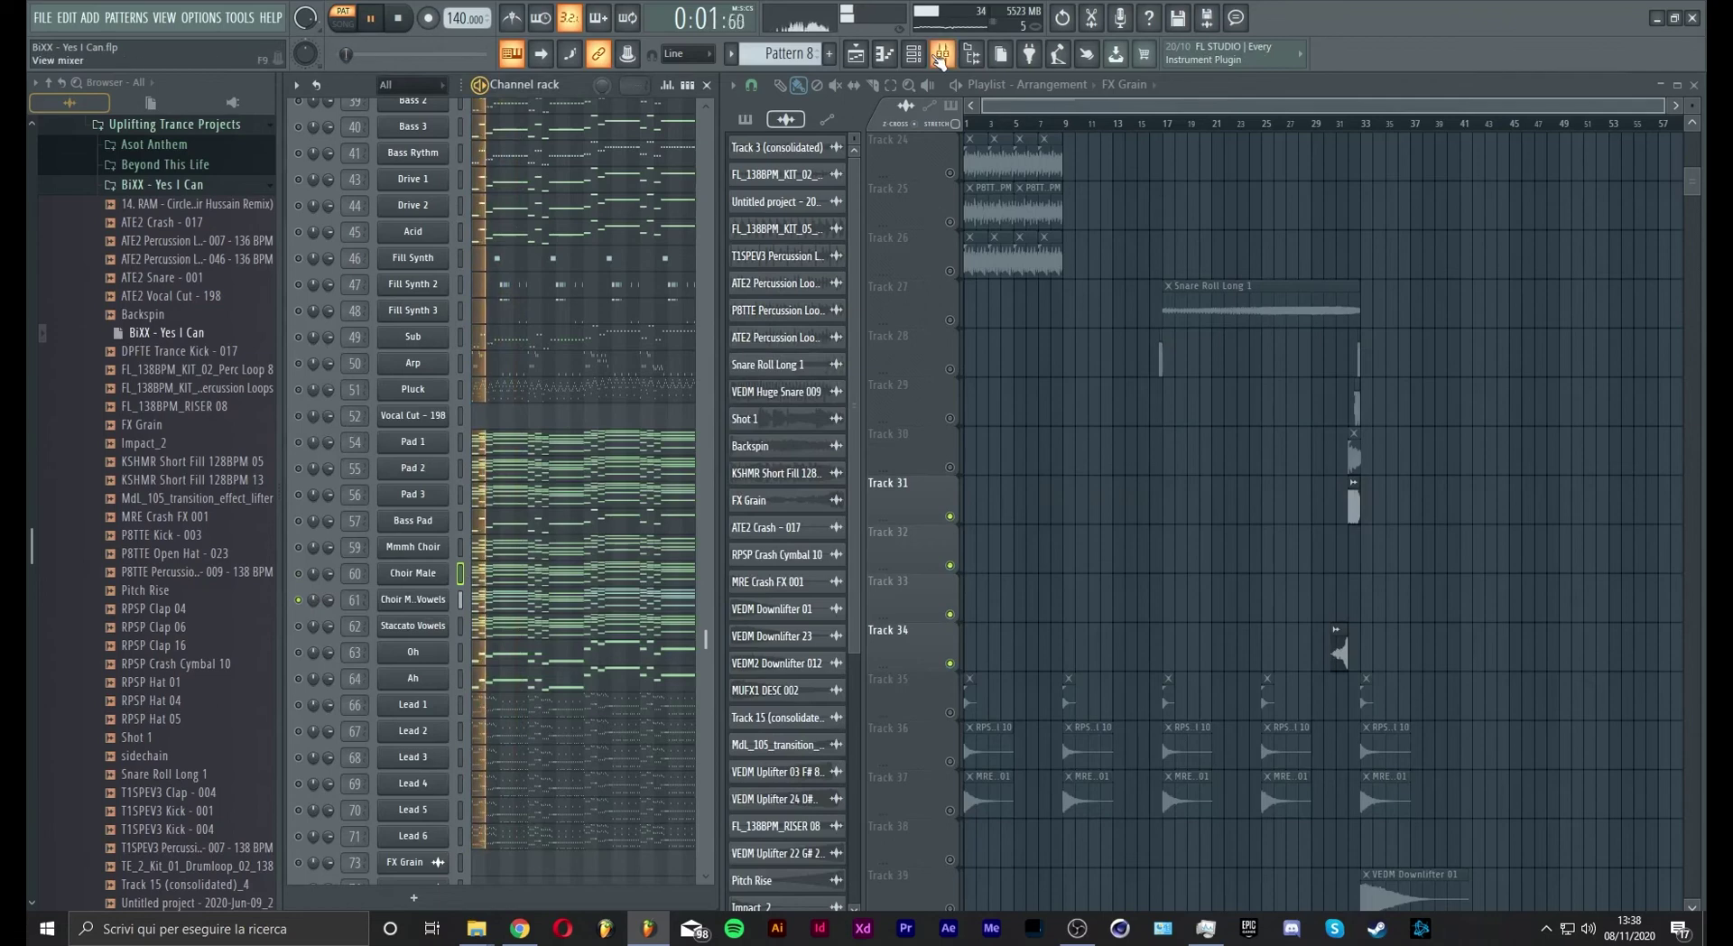
key(F9)
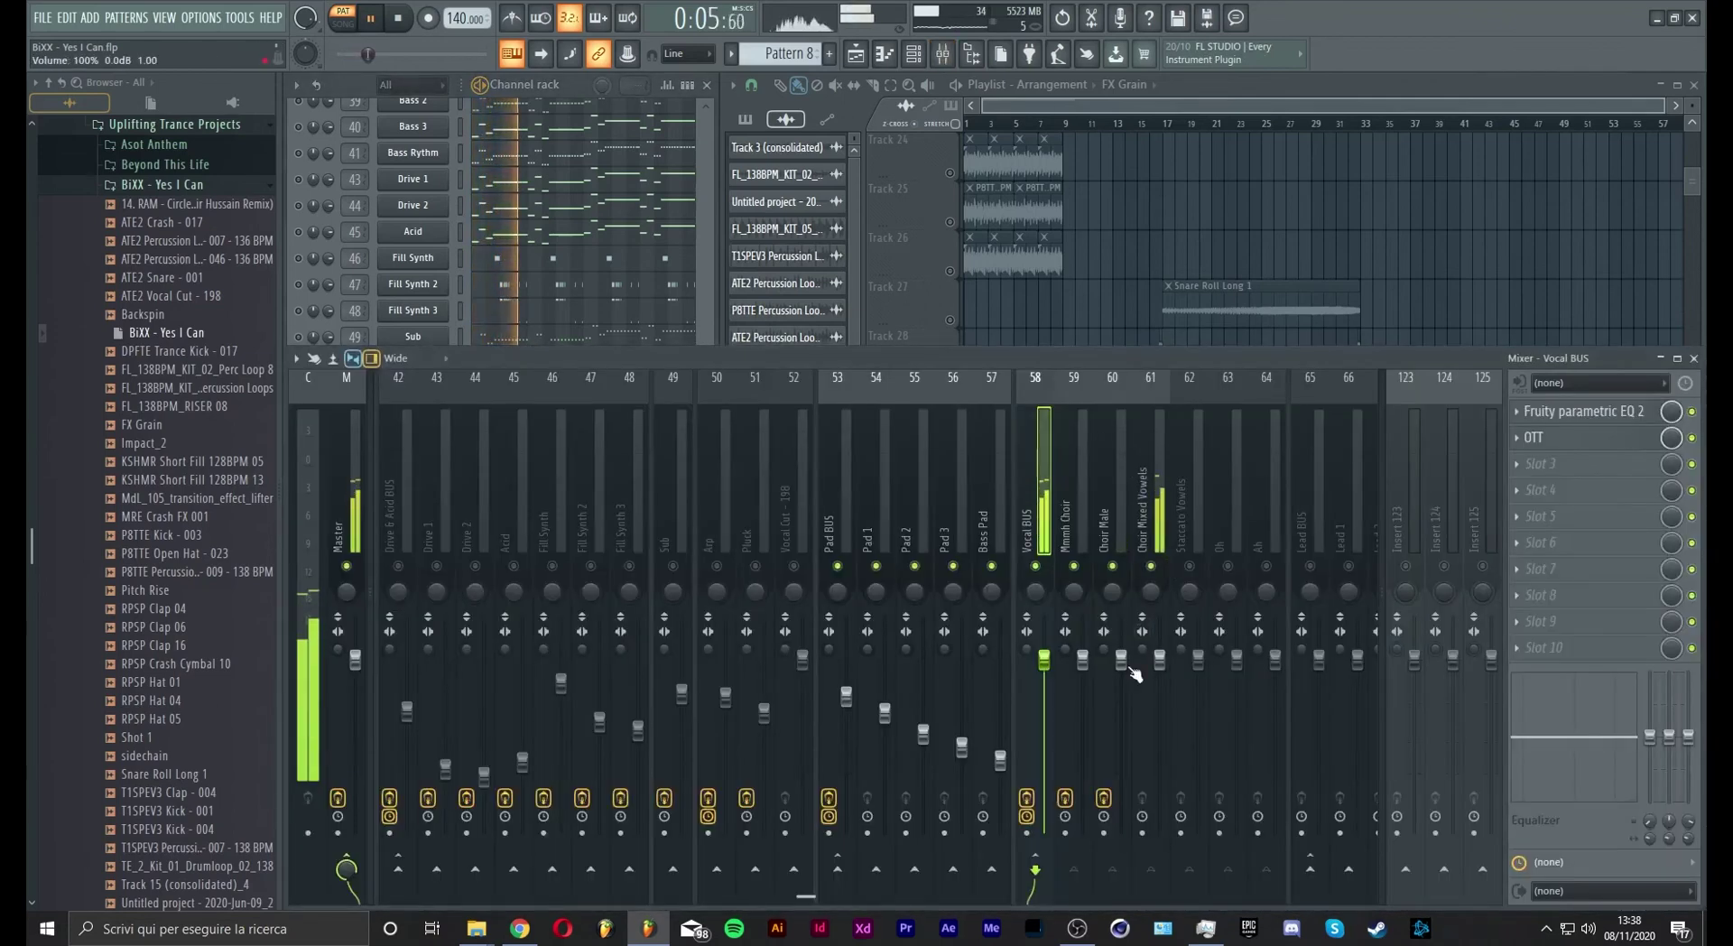
key(F9)
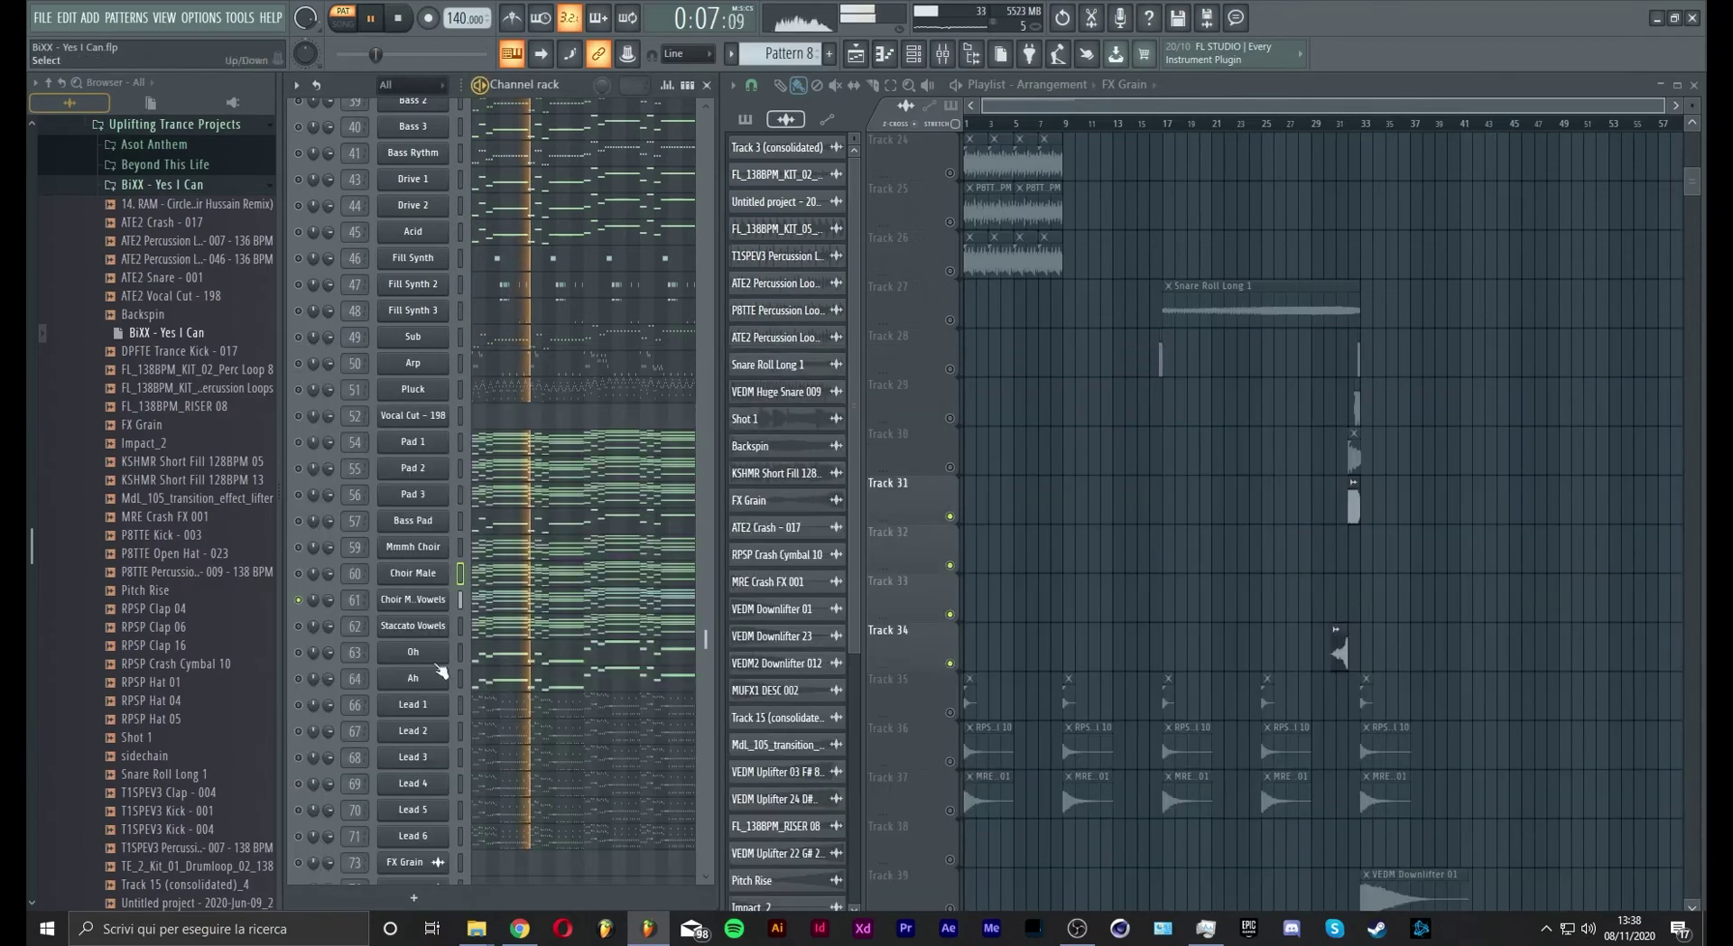
click(462, 602)
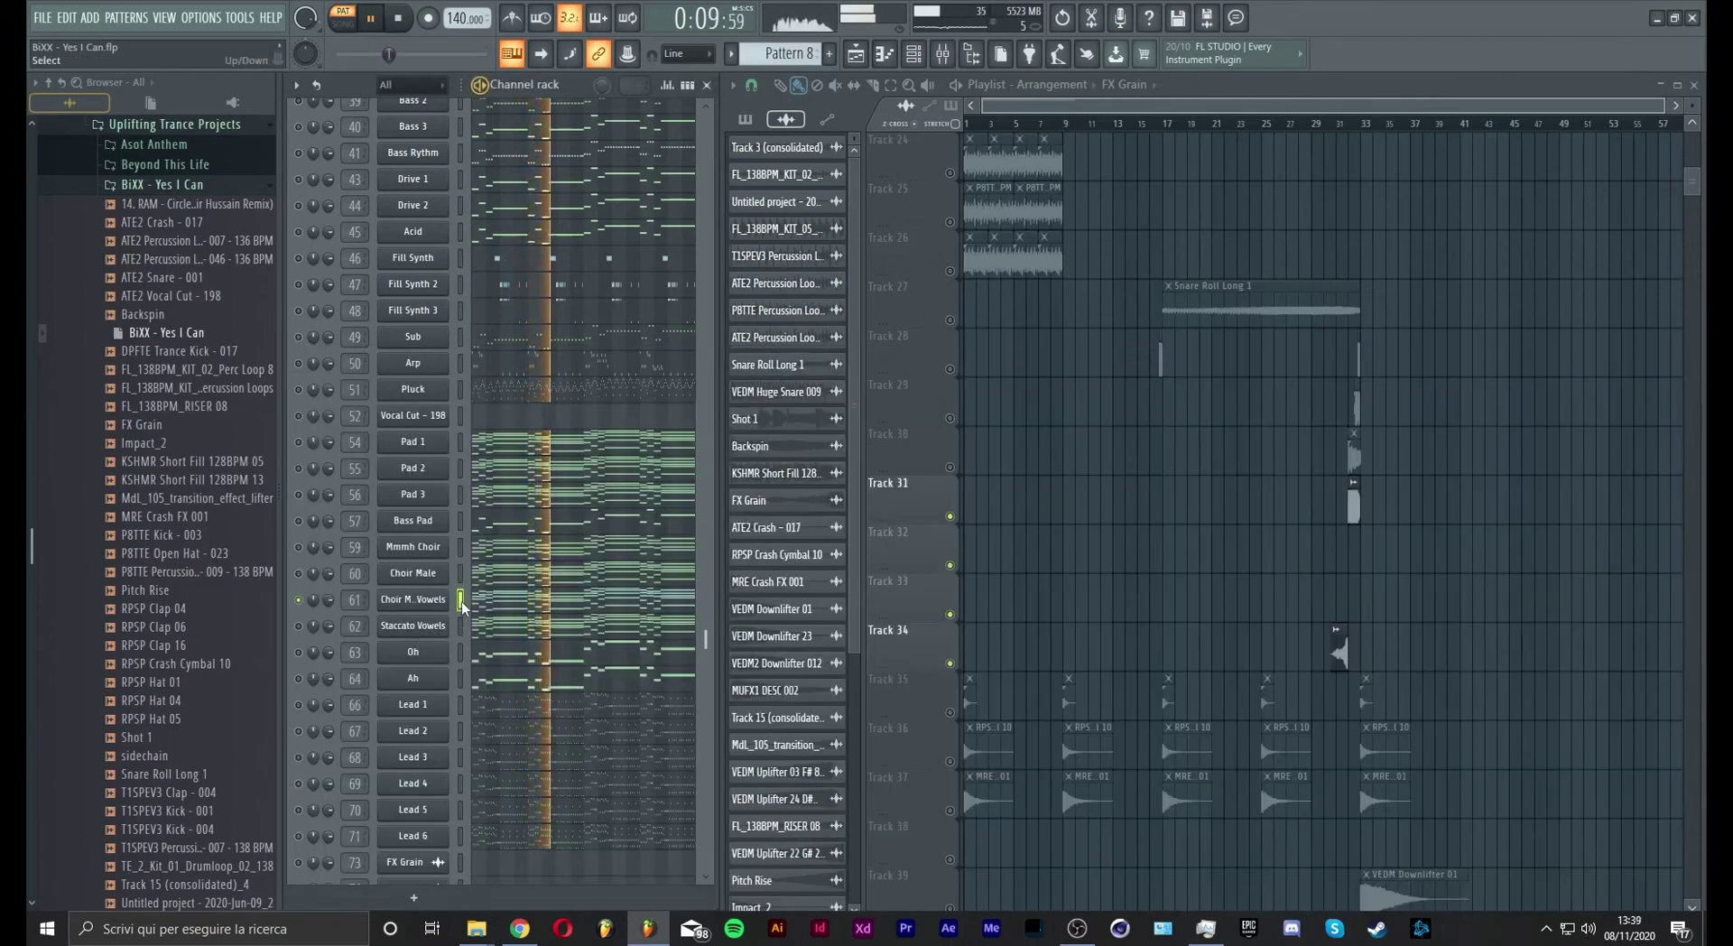
key(alt+Up)
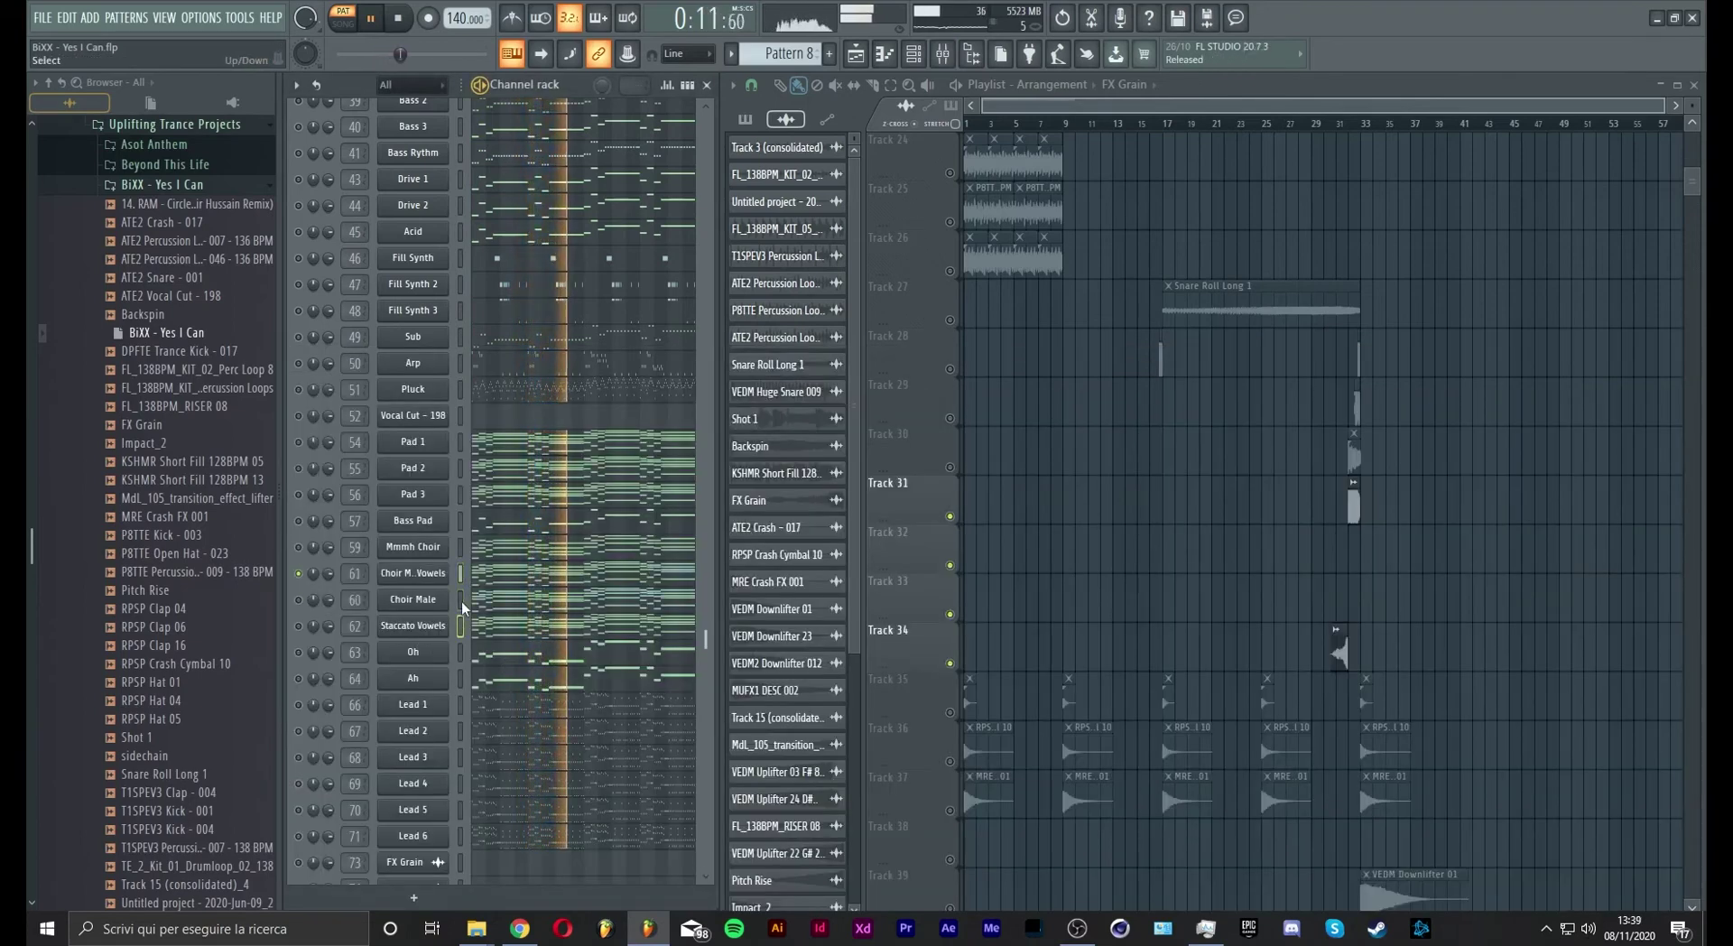
key(Down)
key(Down)
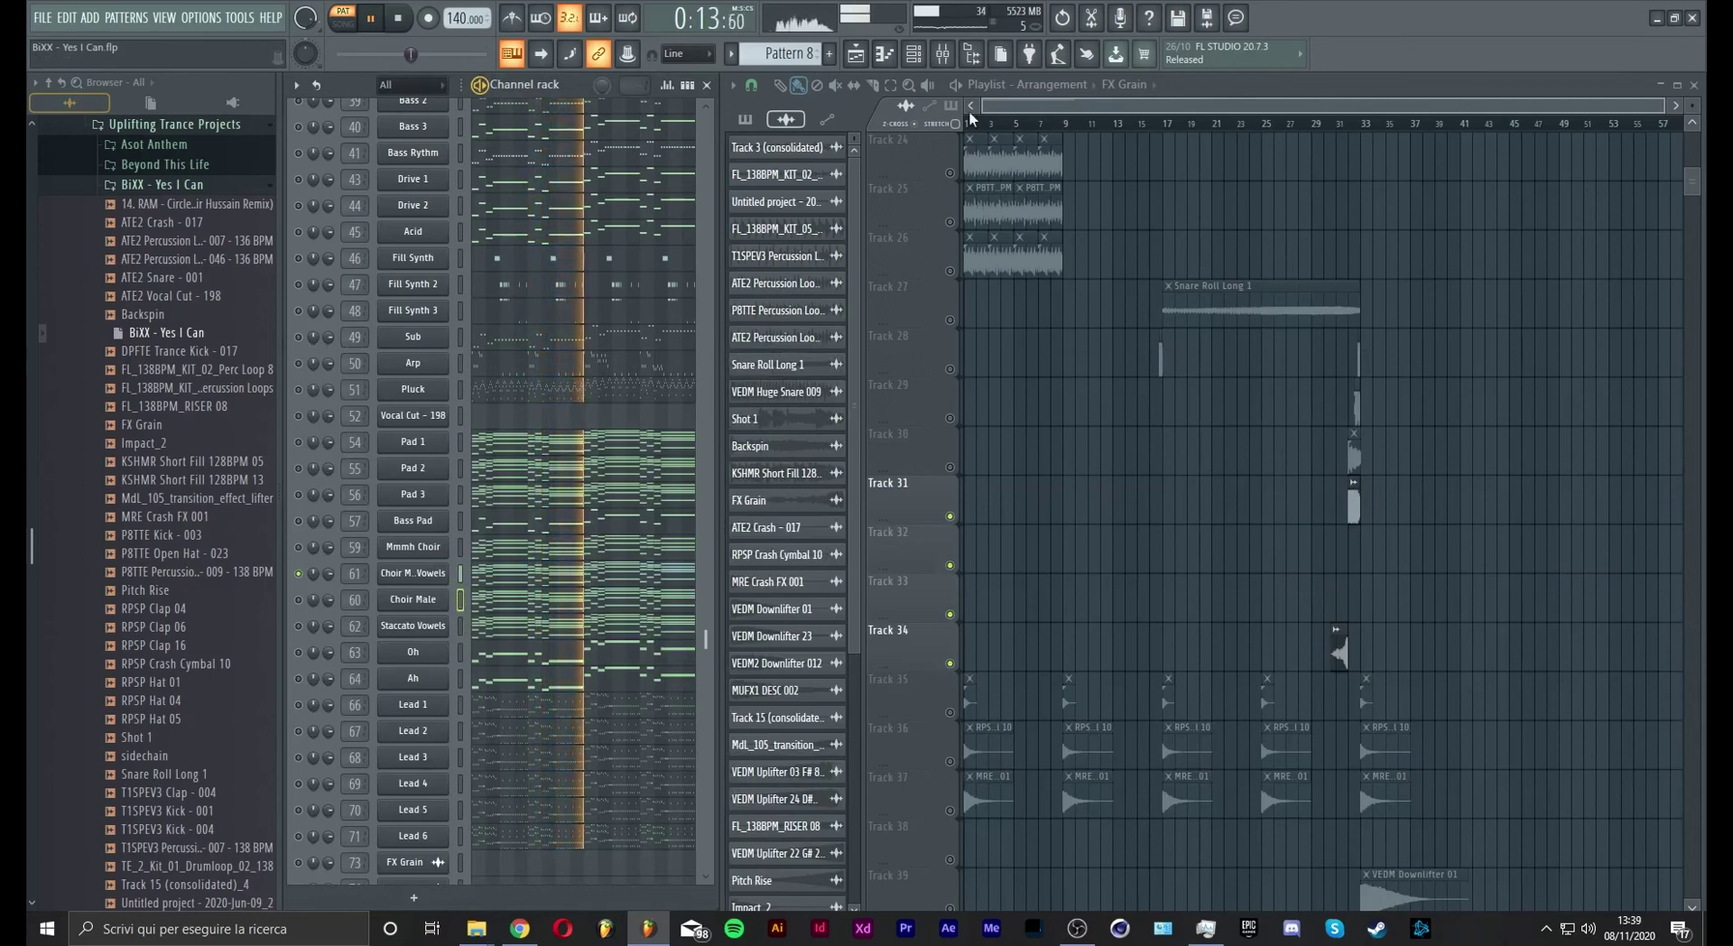
Move the Choir Male mixer track one position so that it follows Choir Mixed Vowels
click(957, 56)
click(1109, 502)
key(alt+Right)
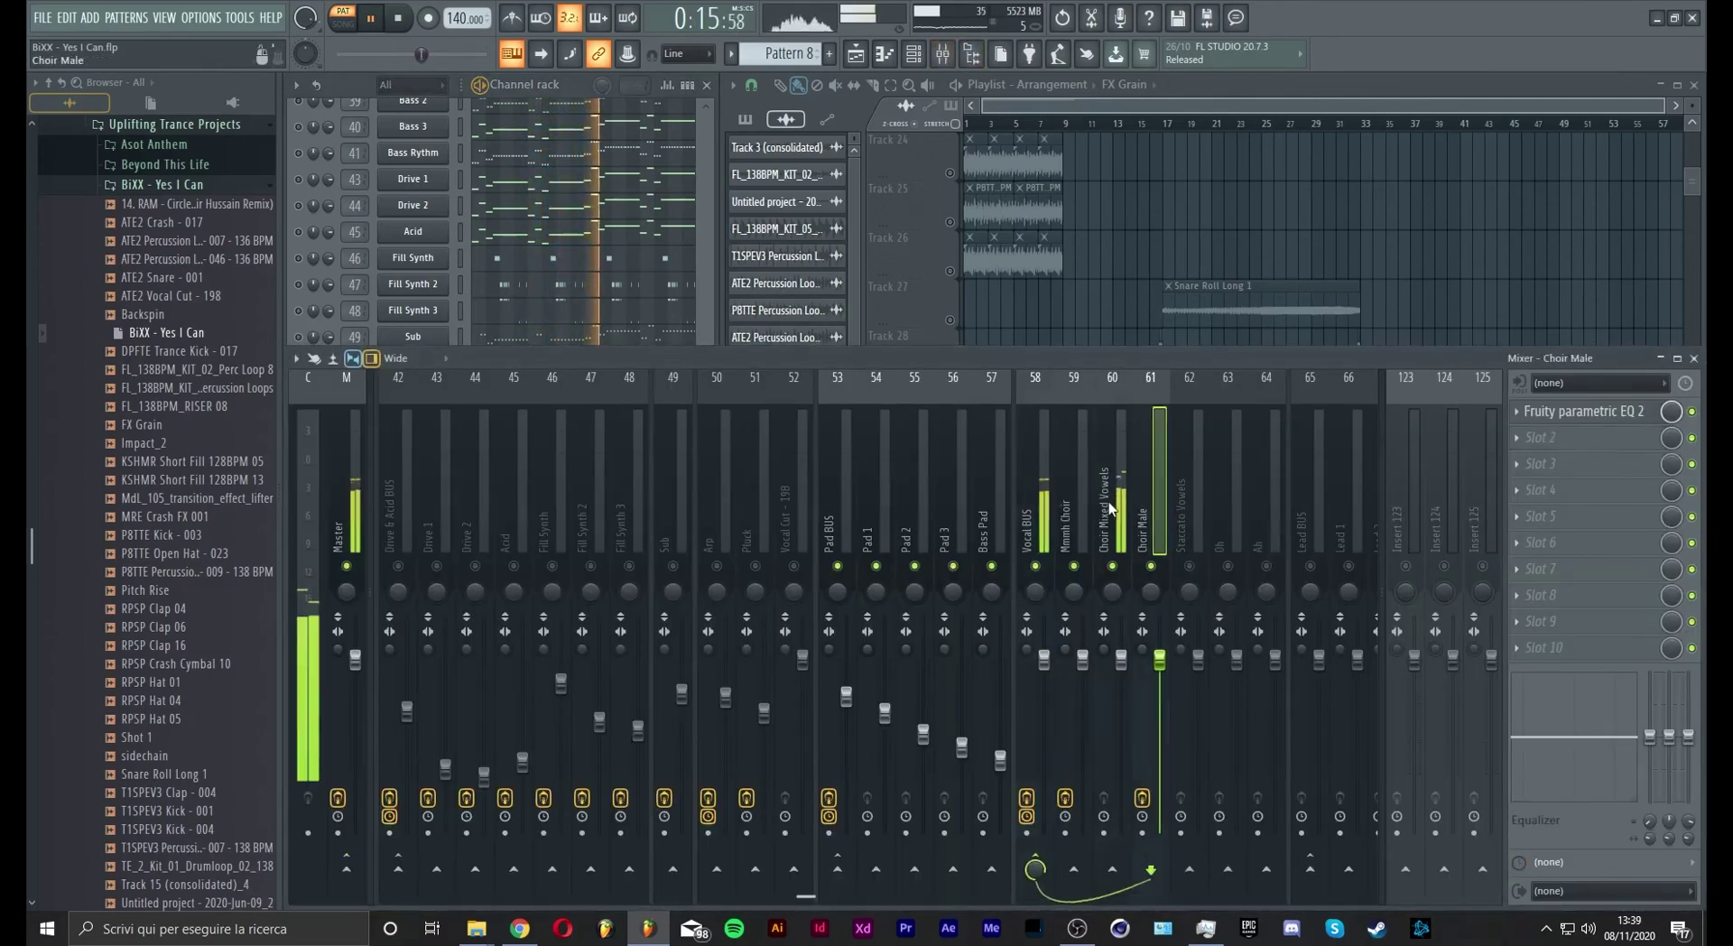
Add Fruity Parametric EQ 2 to Choir Mixed Vowels, boosting the highs and cutting the low mids by about 2.5 dB
click(1110, 508)
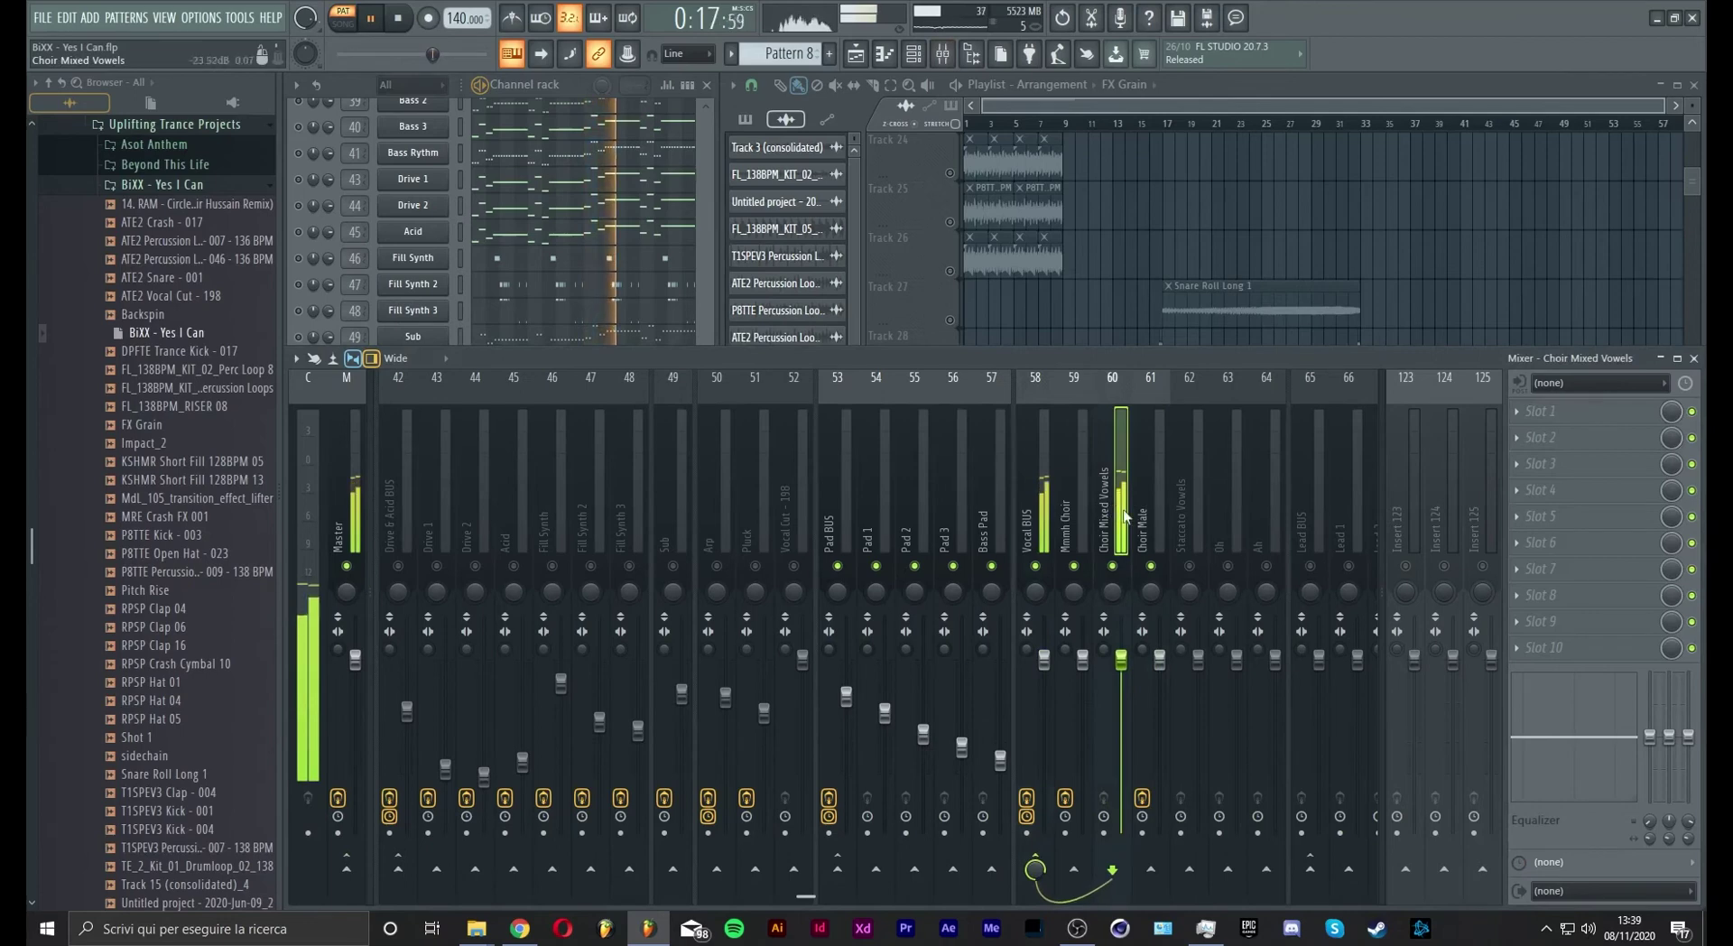
click(1151, 517)
click(1517, 412)
drag(1531, 516, 1102, 505)
mouse_move(703, 437)
mouse_down()
mouse_move(700, 418)
mouse_move(746, 414)
mouse_move(705, 429)
mouse_up()
drag(597, 442, 592, 454)
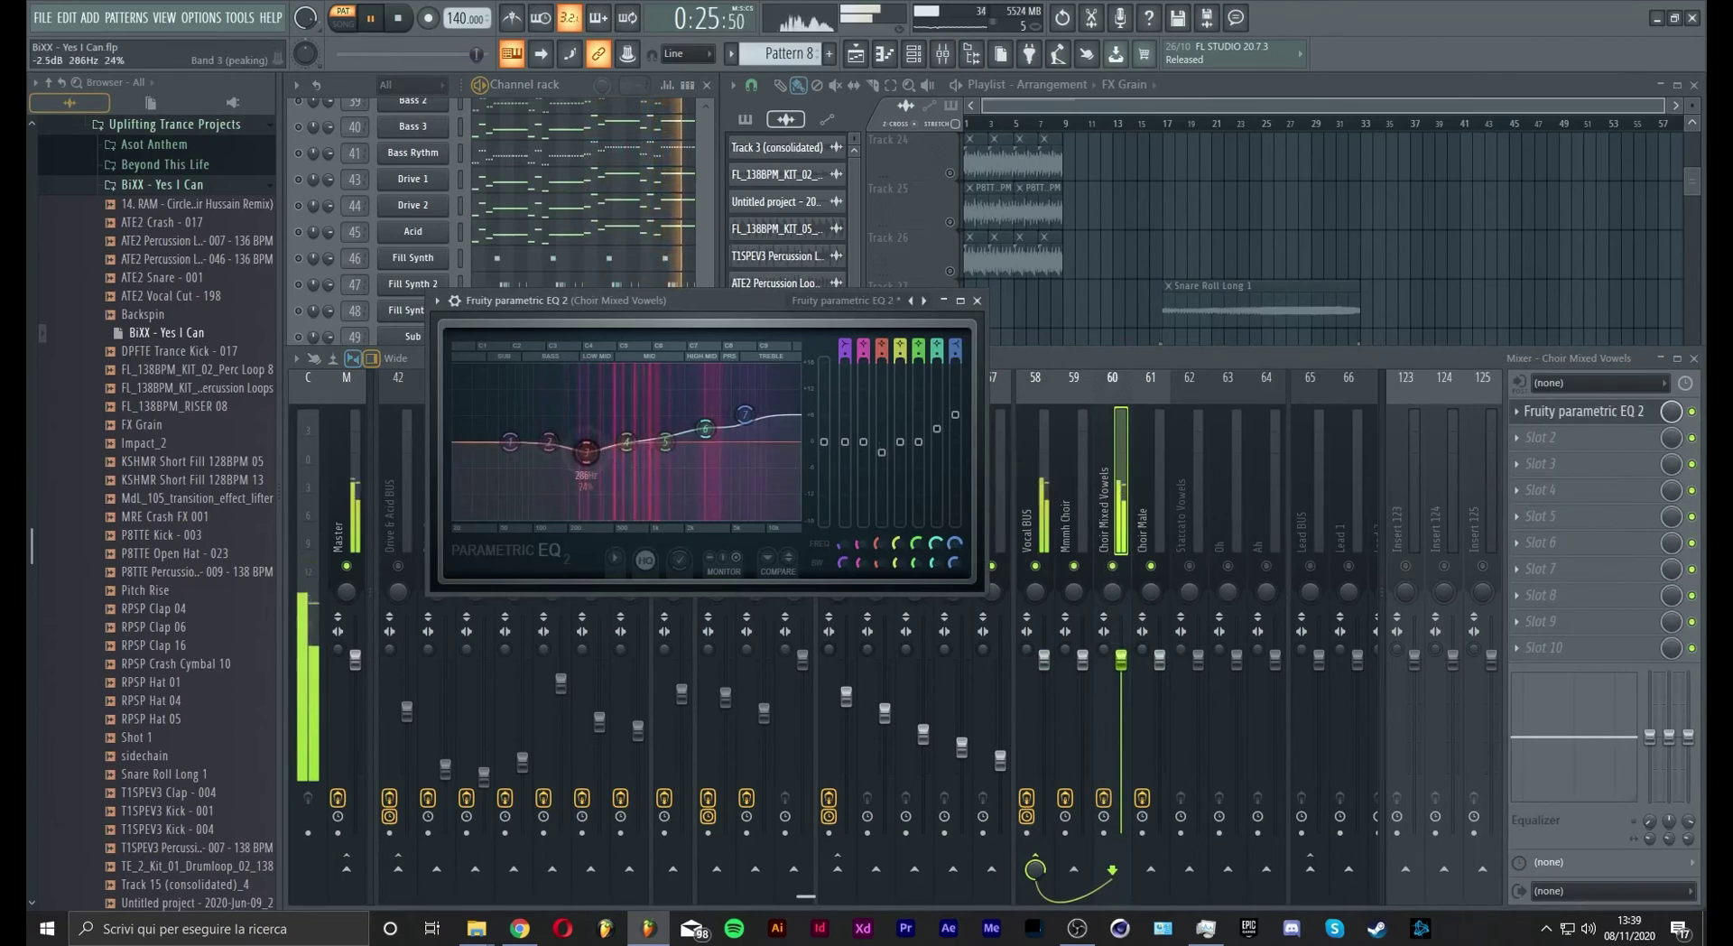
Add A1StereoControl to Choir Mixed Vowels, widening the stereo width to 200% and lowering the output level
click(1540, 437)
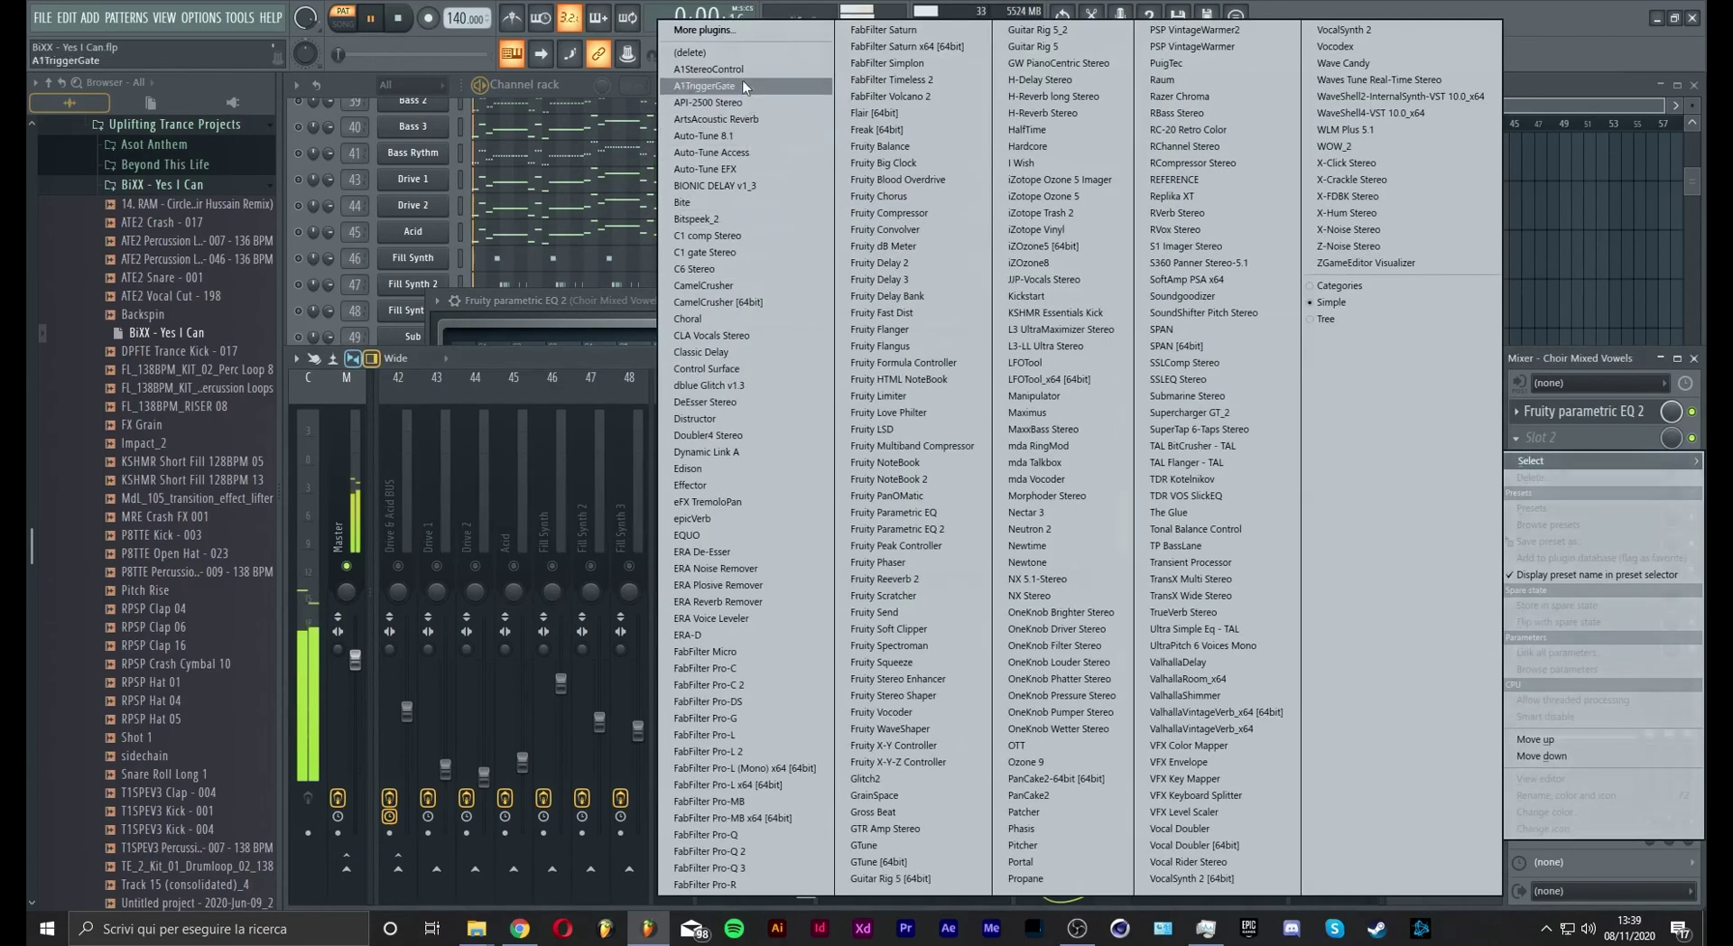
click(708, 70)
drag(808, 730, 850, 670)
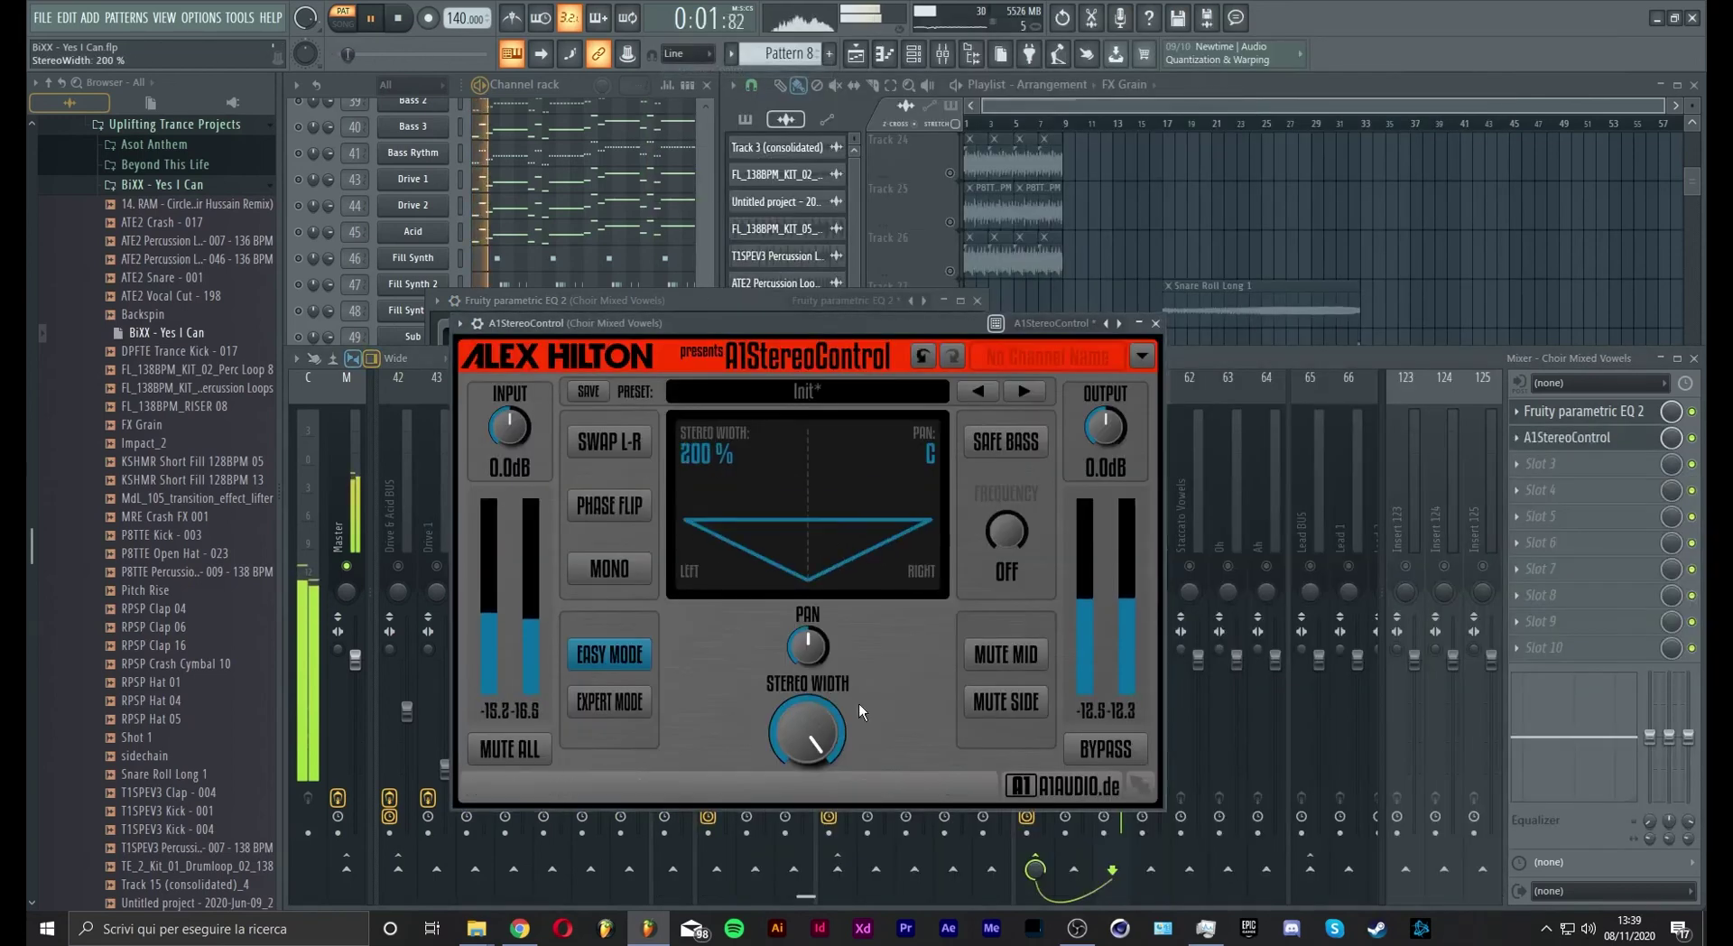
drag(1105, 426, 1104, 449)
key(Escape)
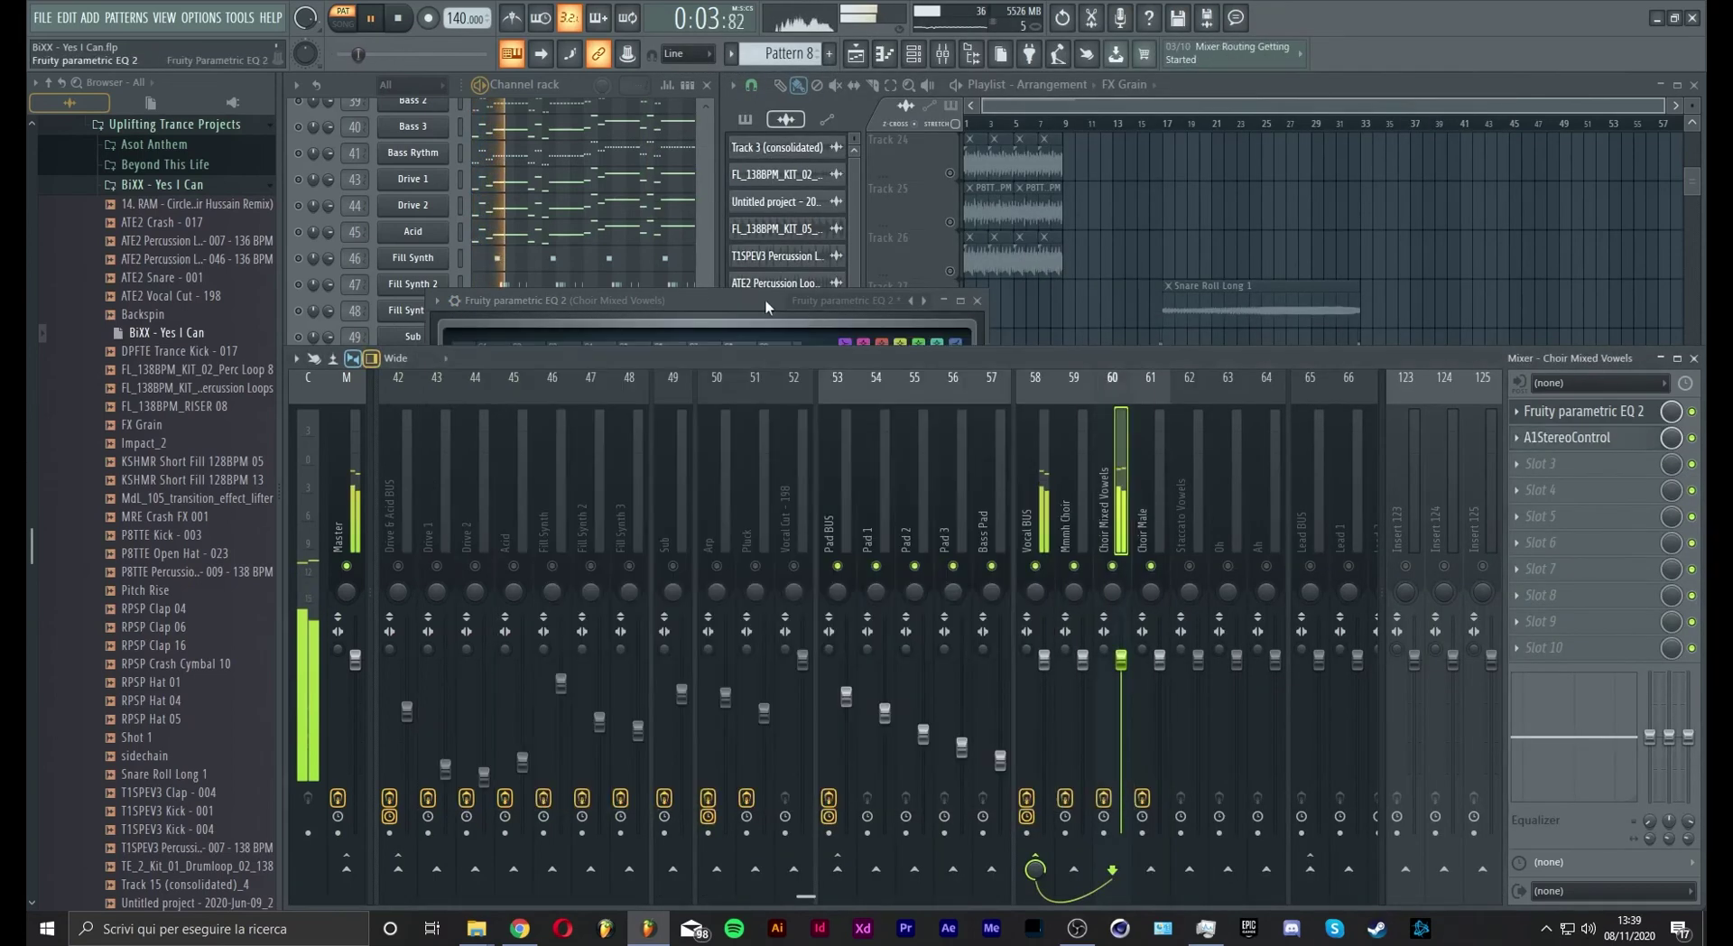
Insert Fruity Stereo Enhancer before A1StereoControl on Choir Mixed Vowels, with a phase offset of about 12.2 ms to the right
click(1557, 459)
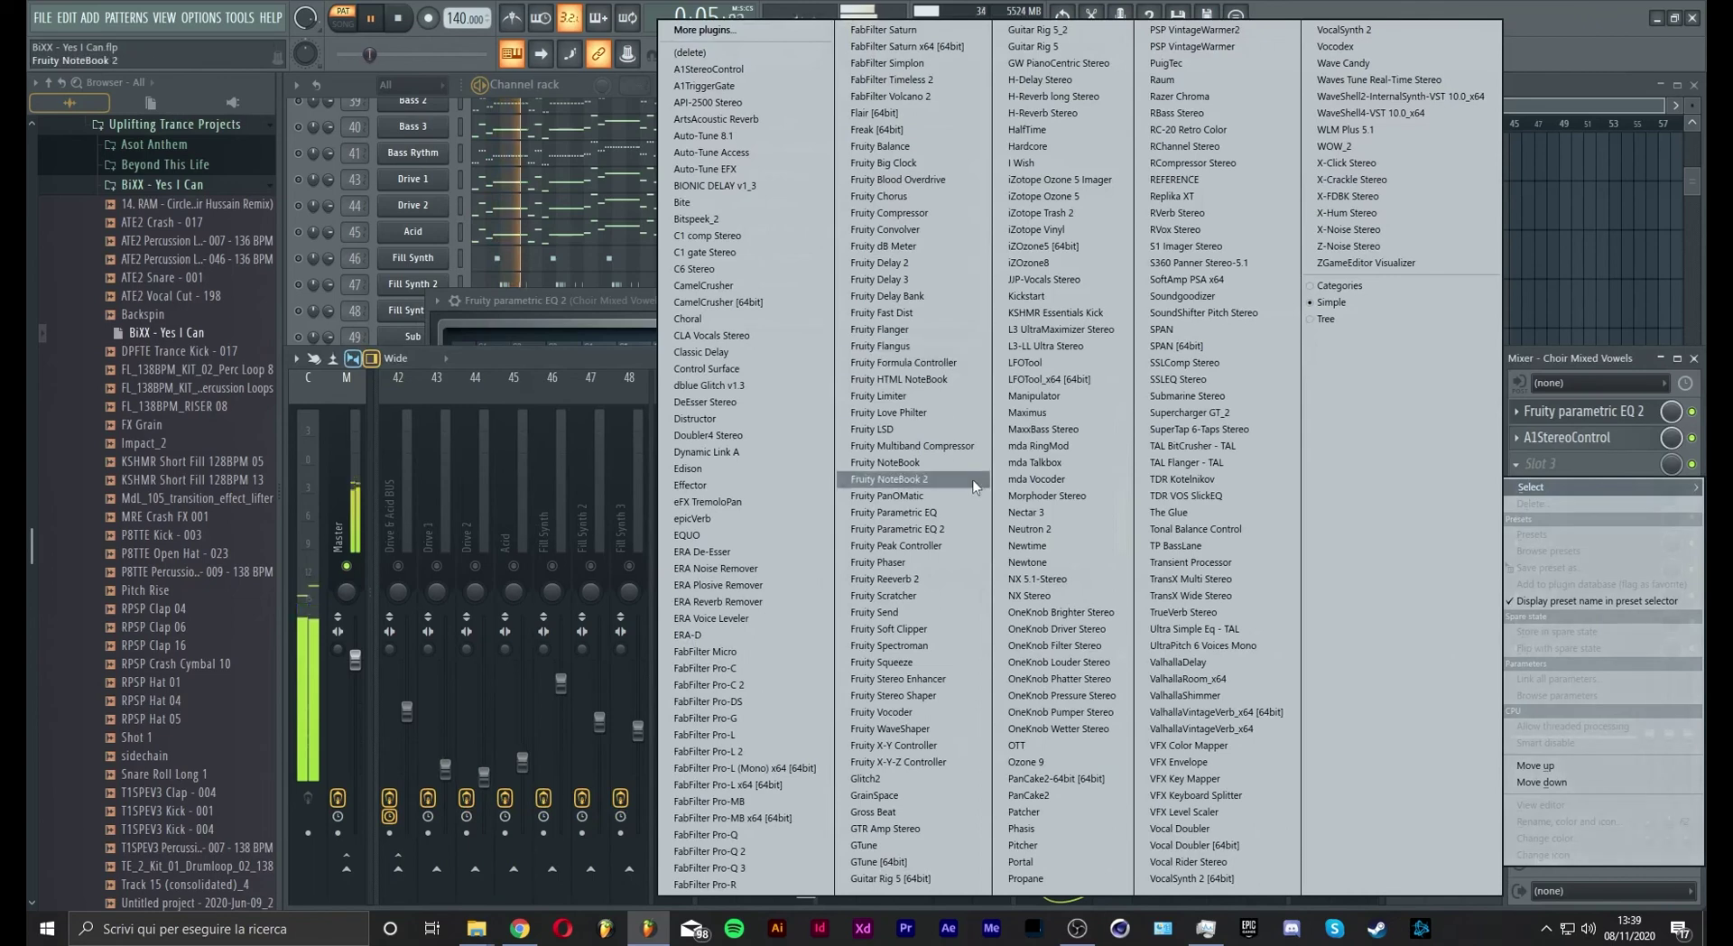
click(961, 677)
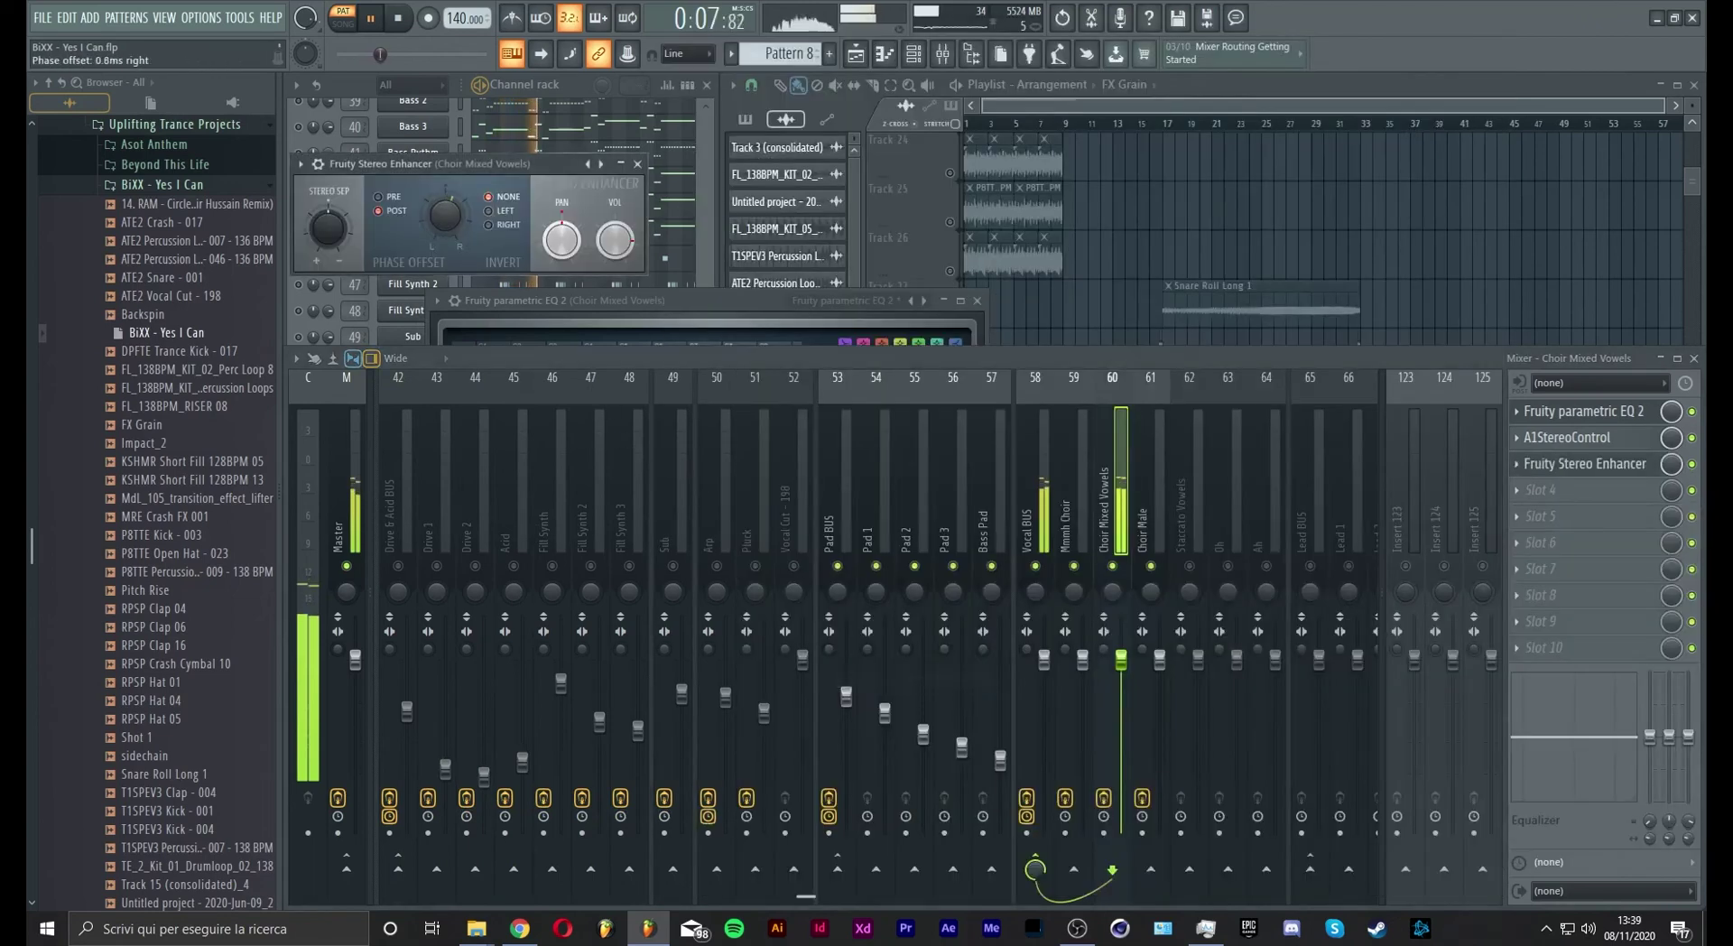
drag(1589, 467, 1587, 439)
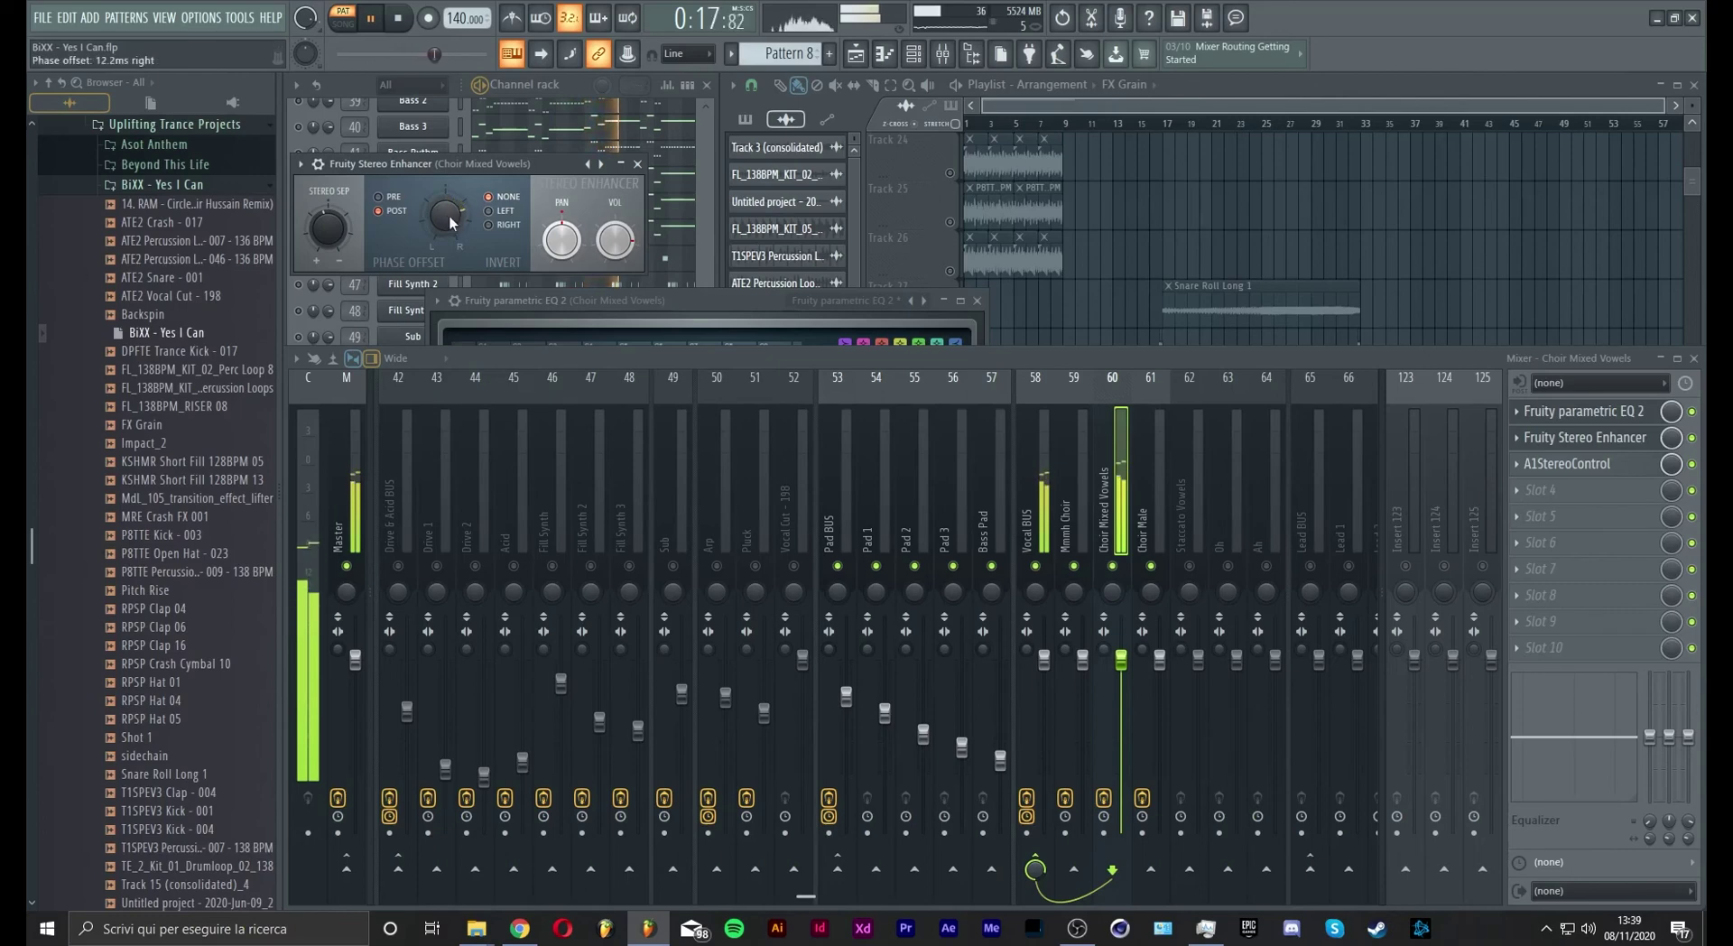
key(Escape)
key(Escape)
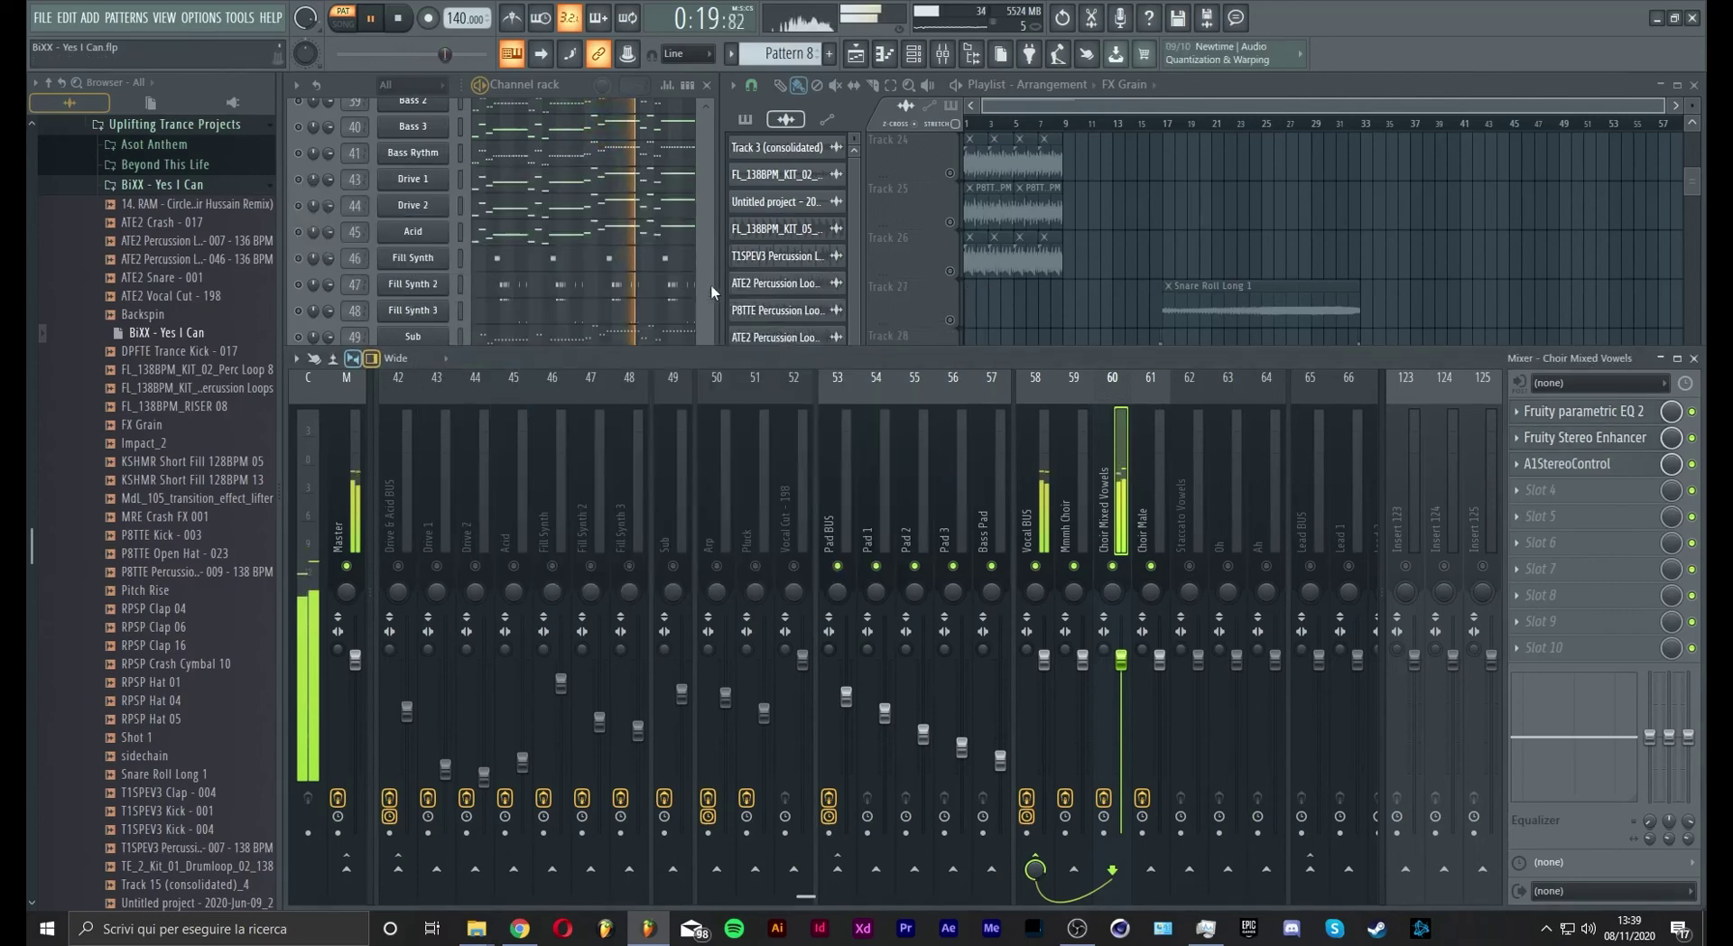
click(708, 302)
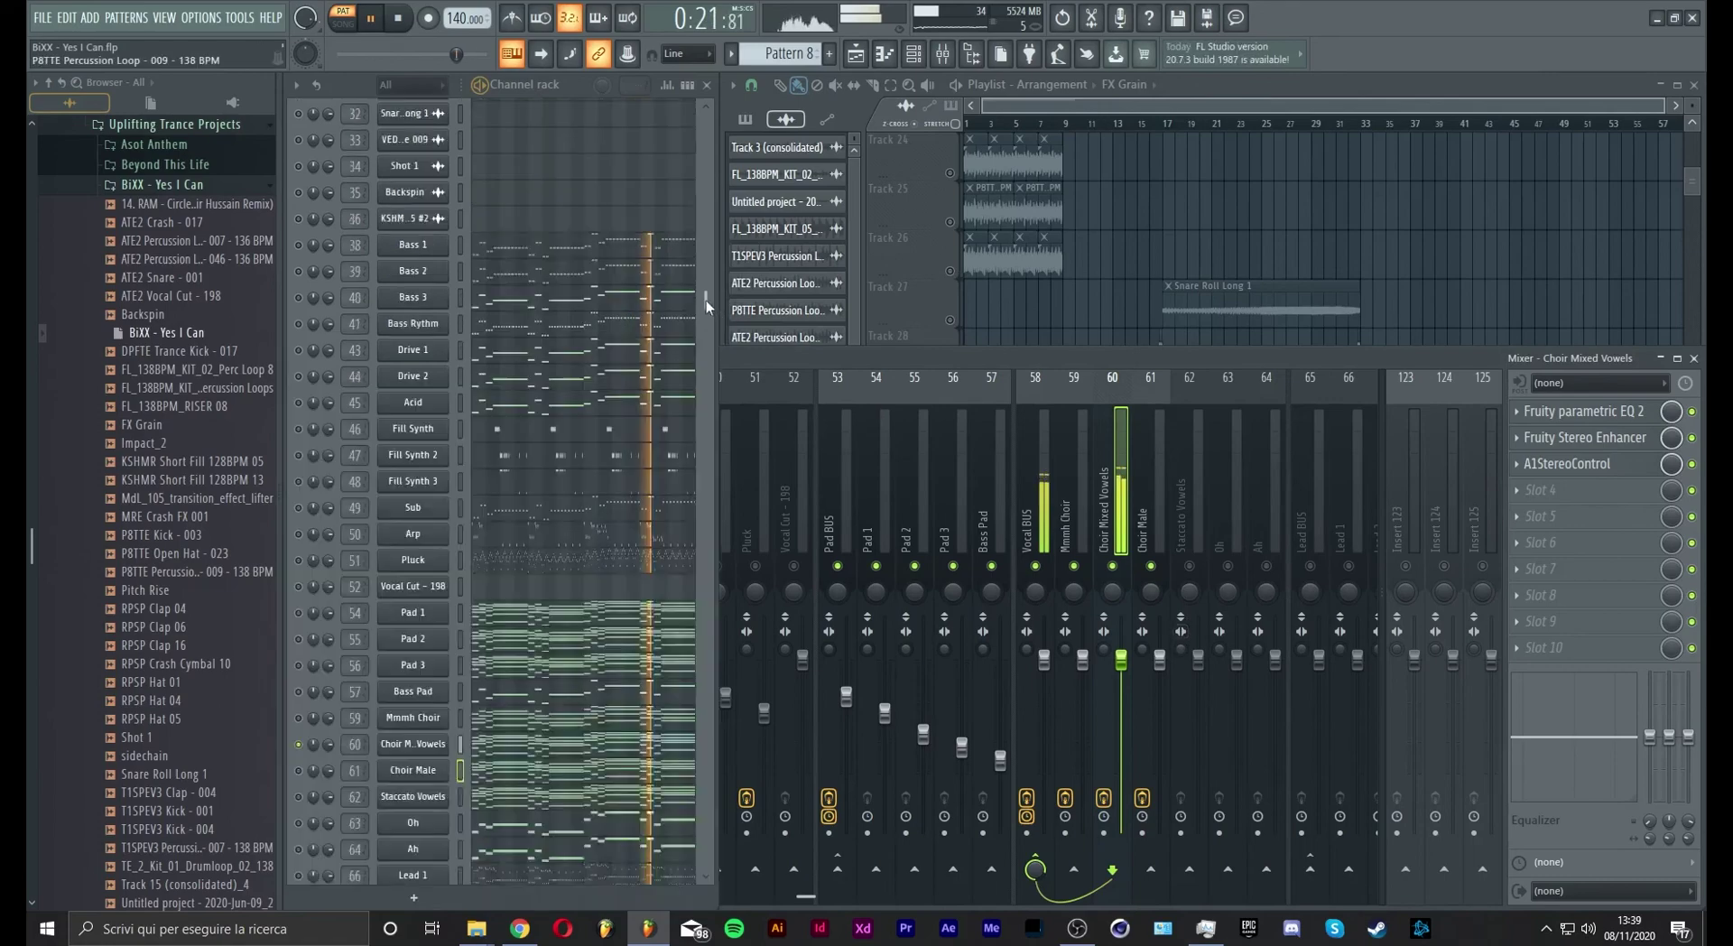
Open the Choir Mixed Vowels instrument and pan the first Olympus Elements patch (EH) with Vowel 1 at L30 and Vowel 2 at R30
scroll(549, 654, up, 4)
scroll(548, 656, down, 5)
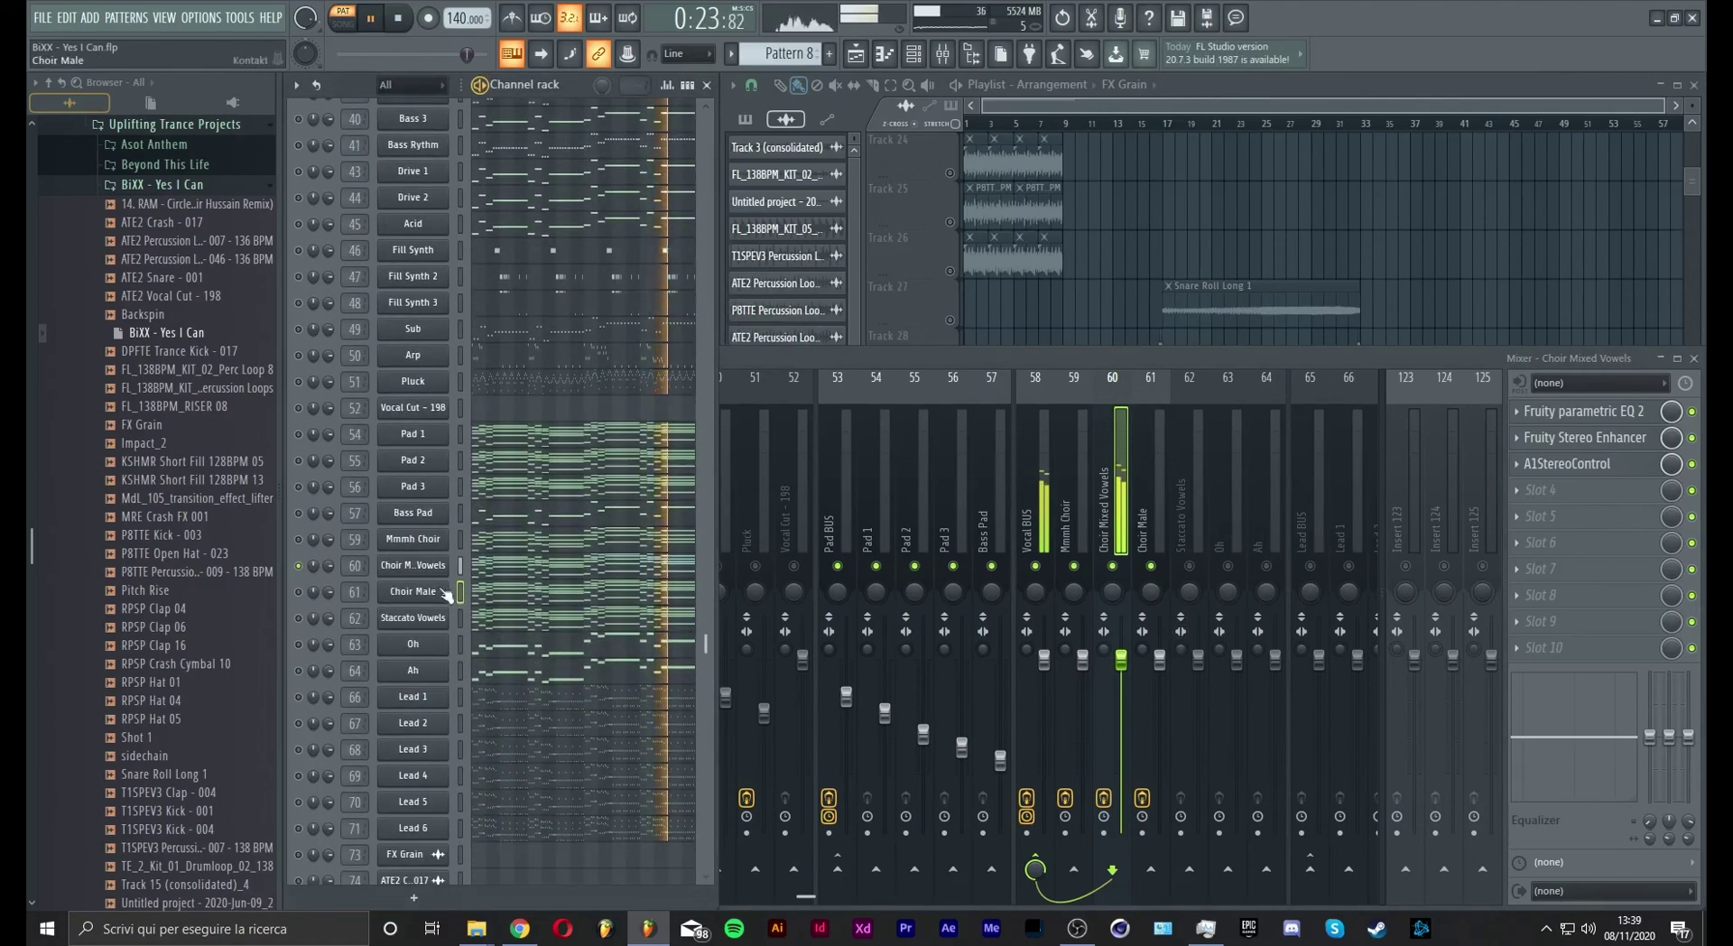
click(431, 568)
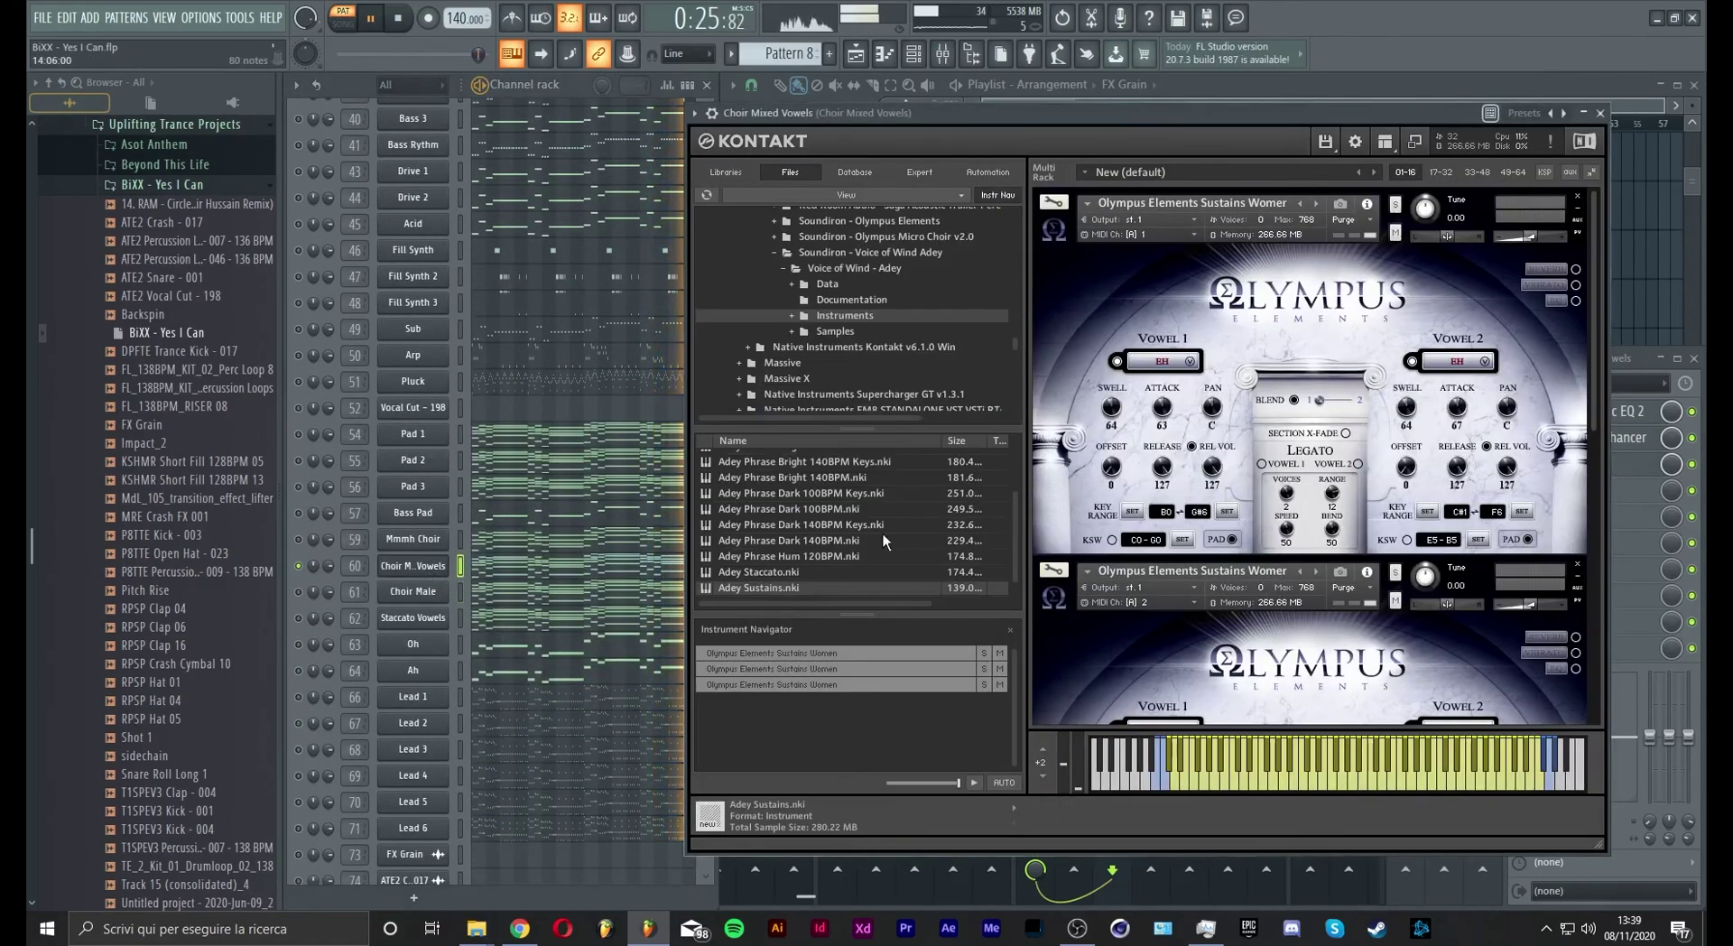
key(space)
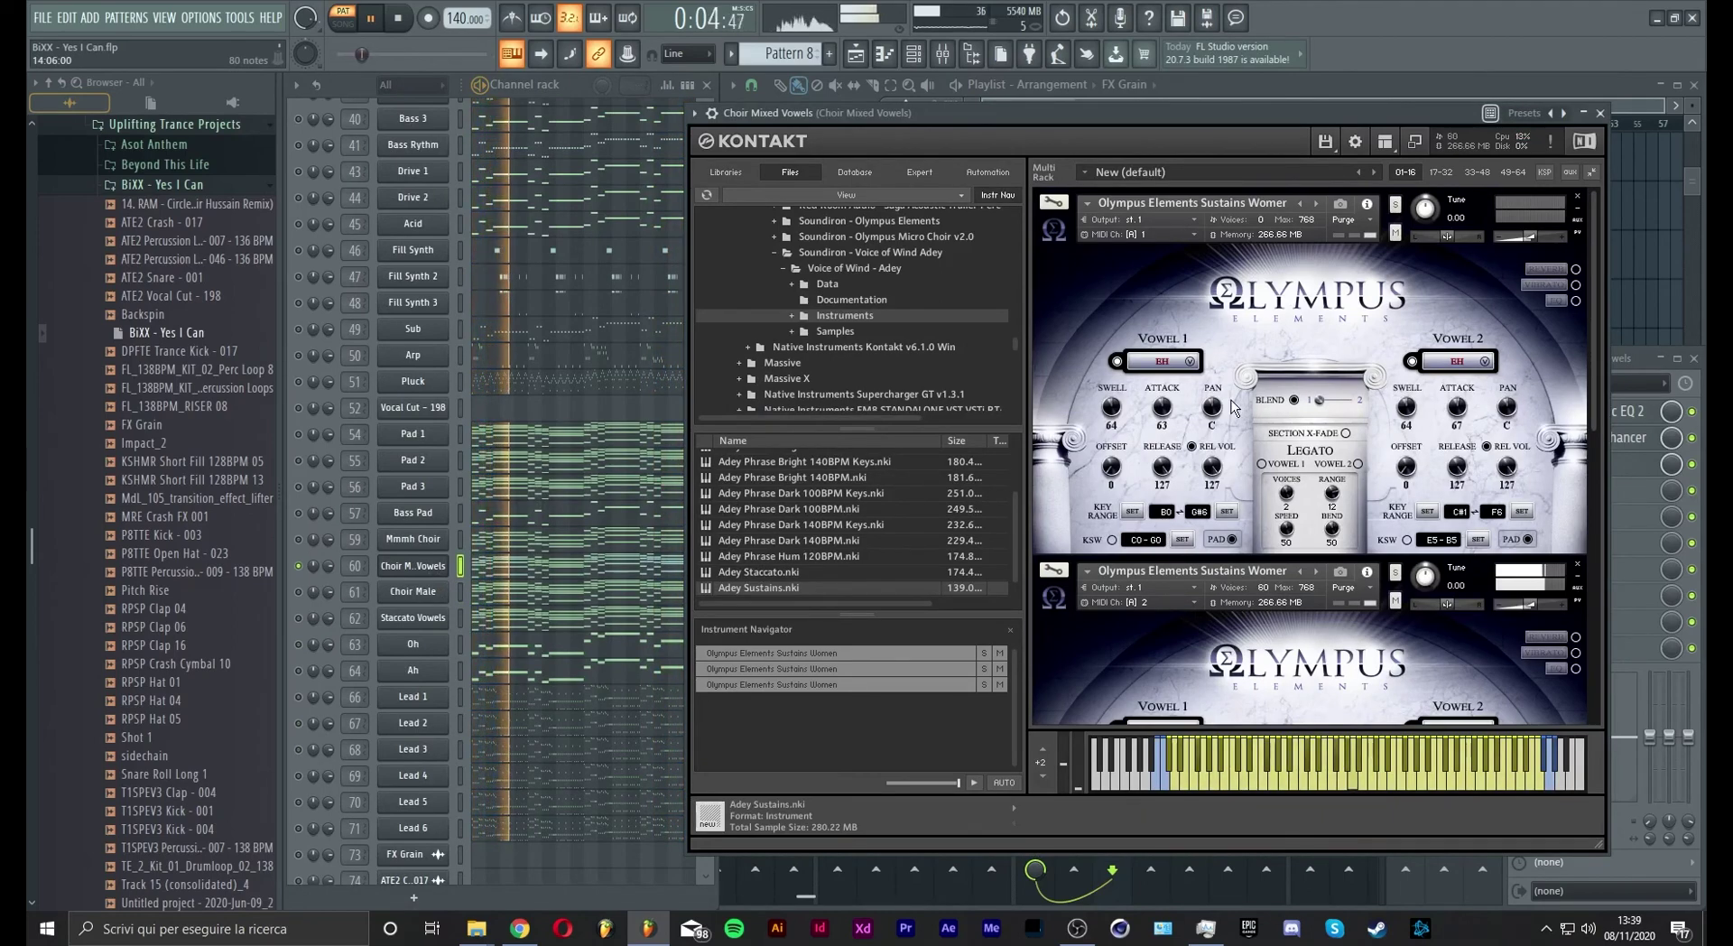
drag(1213, 408, 1217, 443)
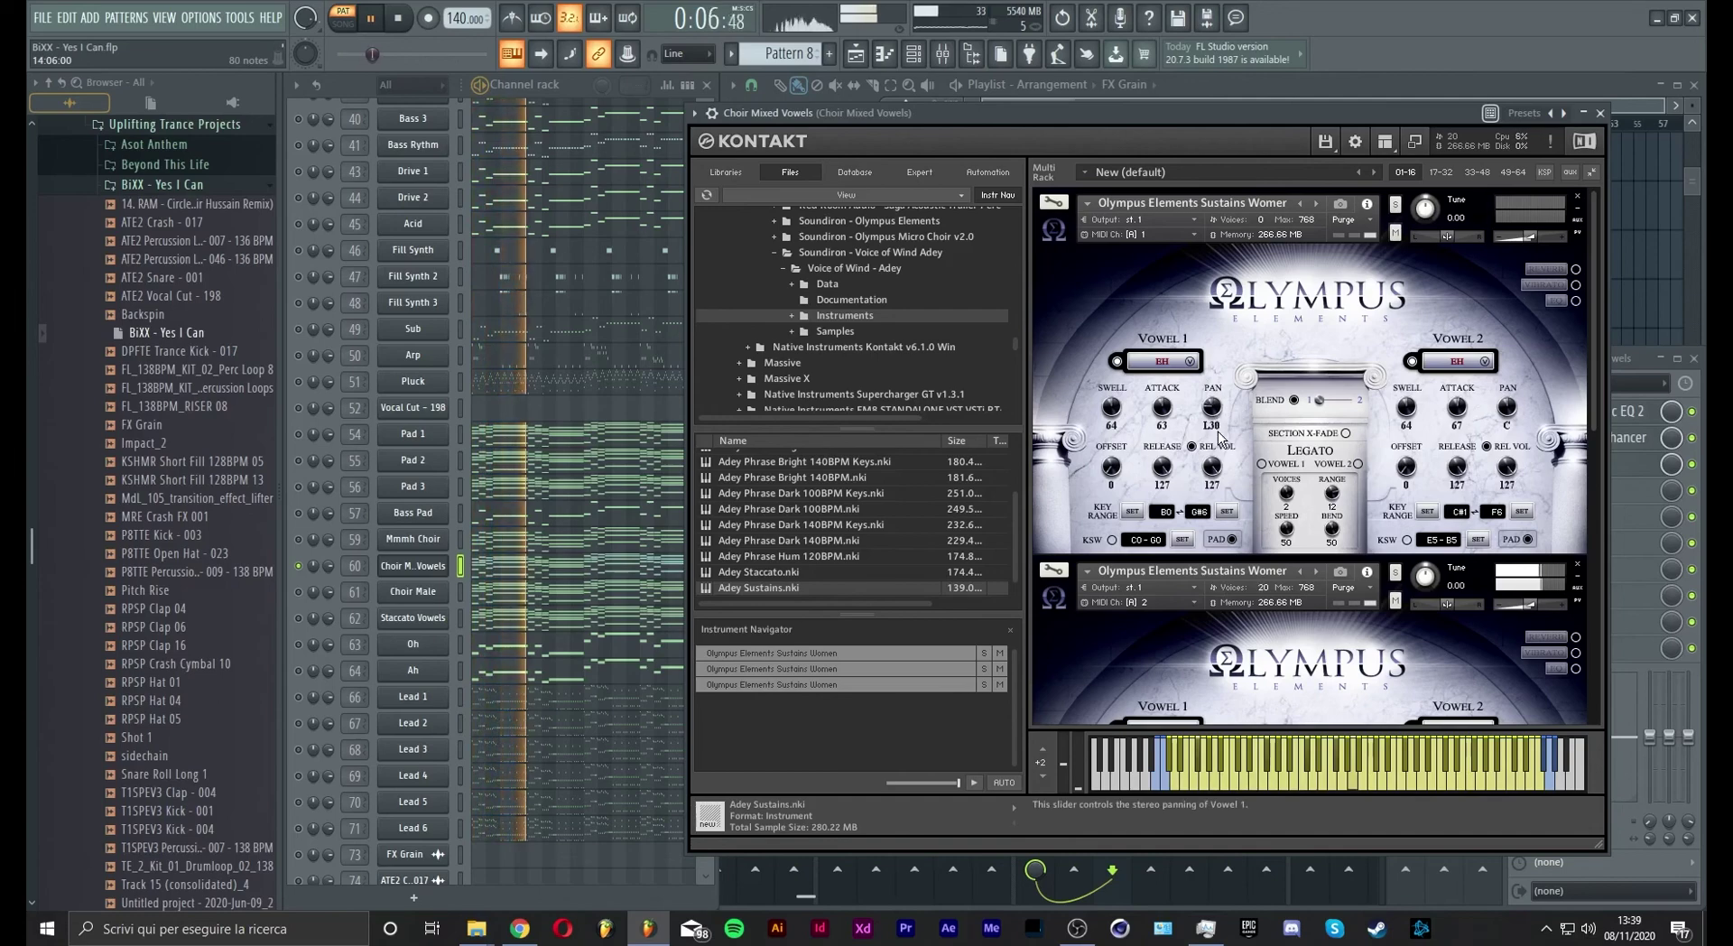
drag(1507, 408, 1509, 373)
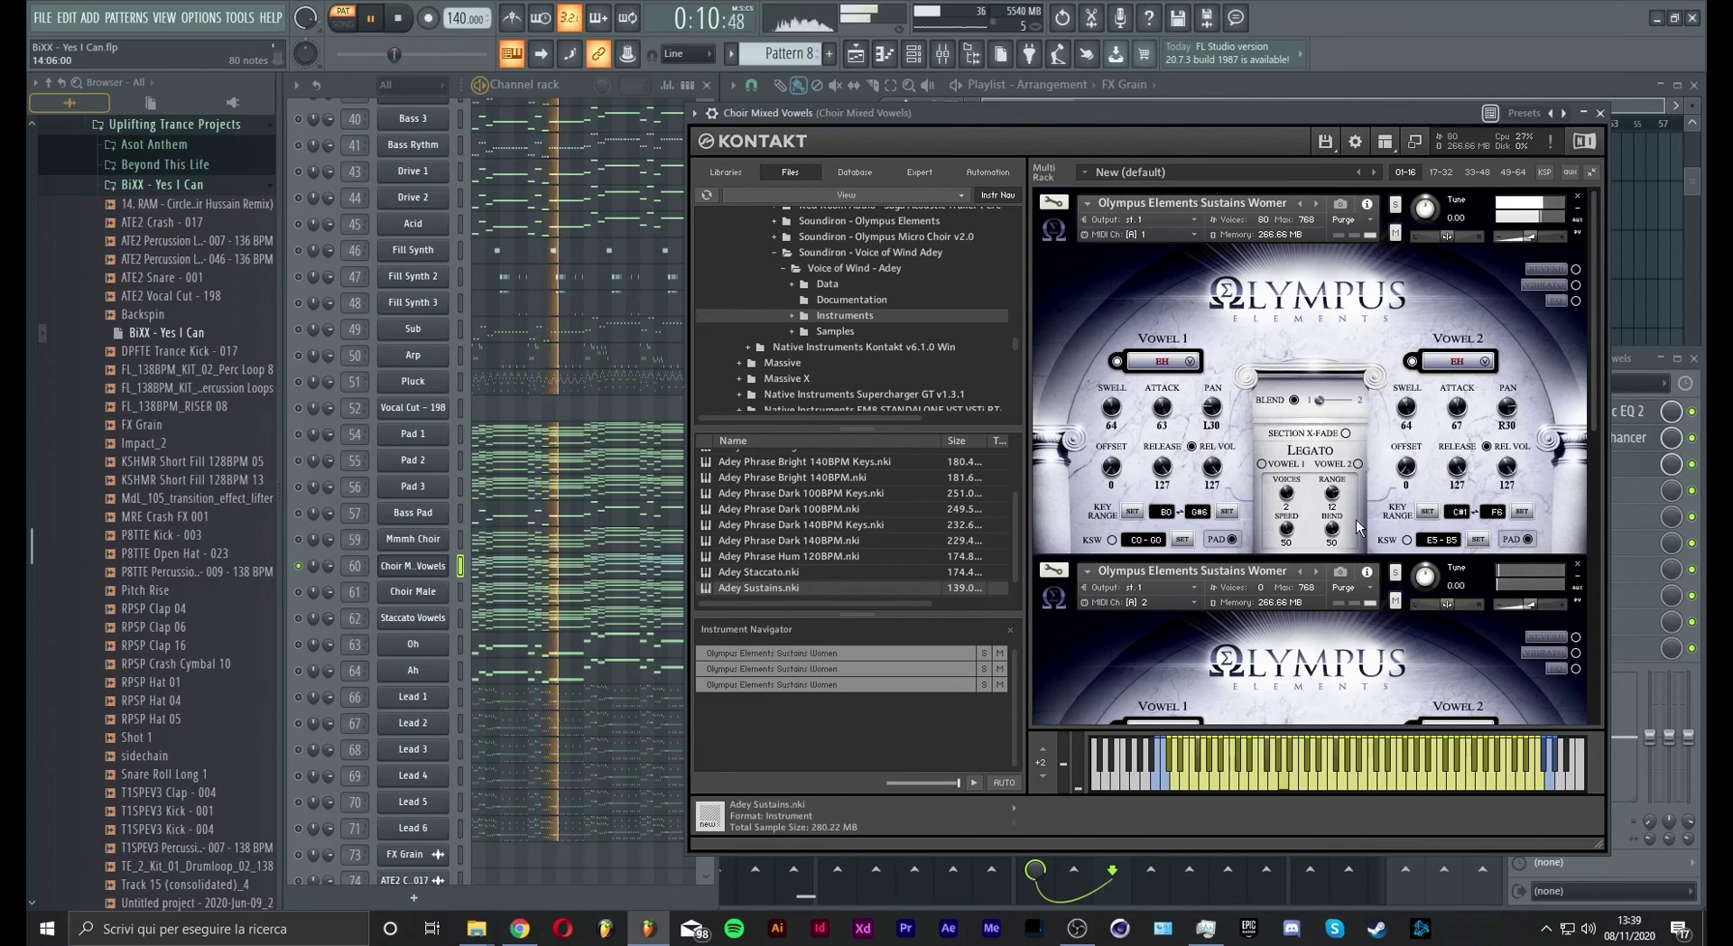
Pan the second Olympus Elements patch (AH) with Vowel 1 at L30 and Vowel 2 at R29
scroll(1355, 518, down, 3)
scroll(1355, 528, down, 2)
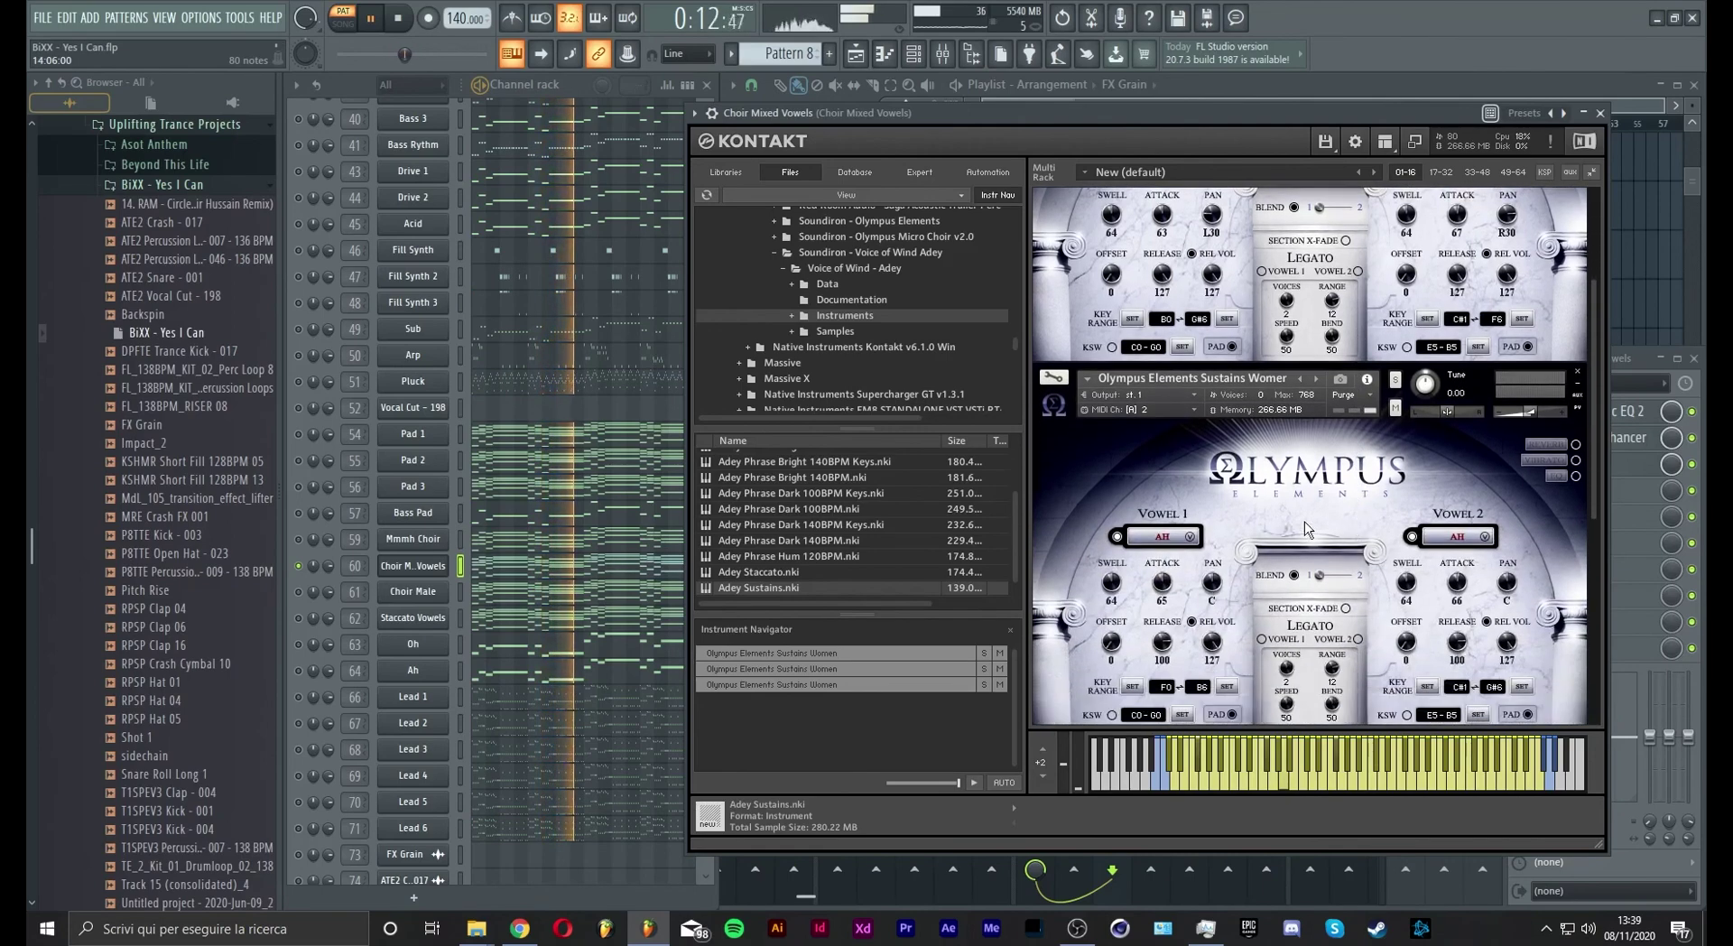
drag(1212, 584, 1224, 616)
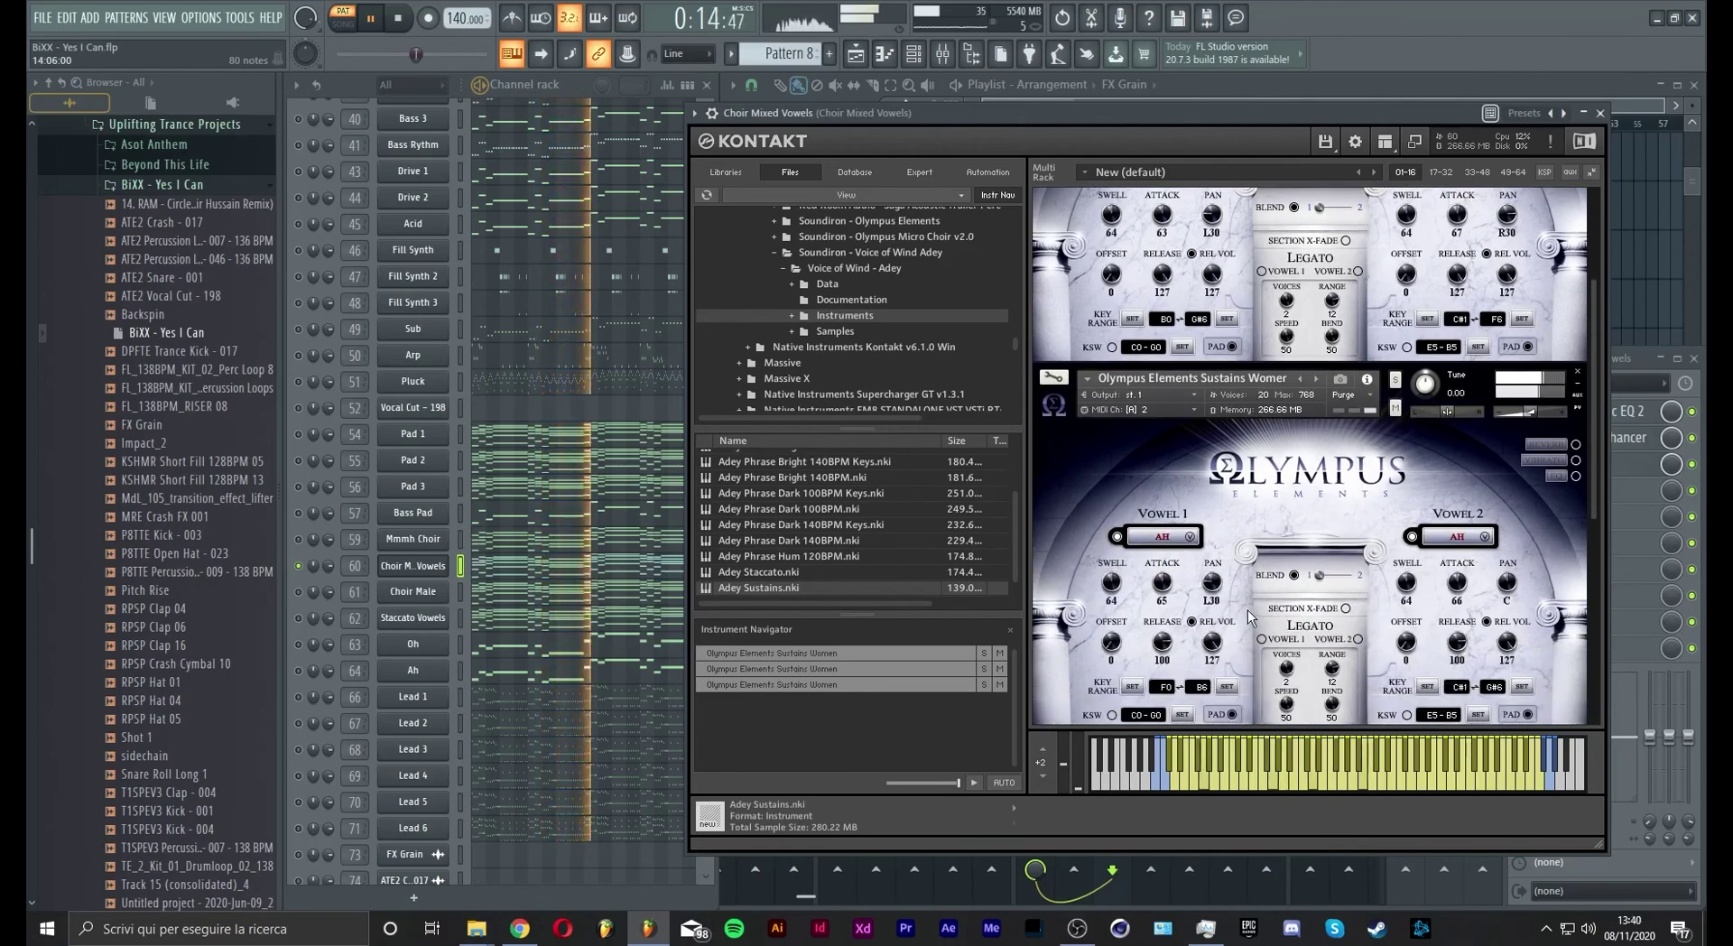
mouse_move(1508, 587)
mouse_down()
mouse_move(1517, 555)
mouse_move(1511, 585)
mouse_up()
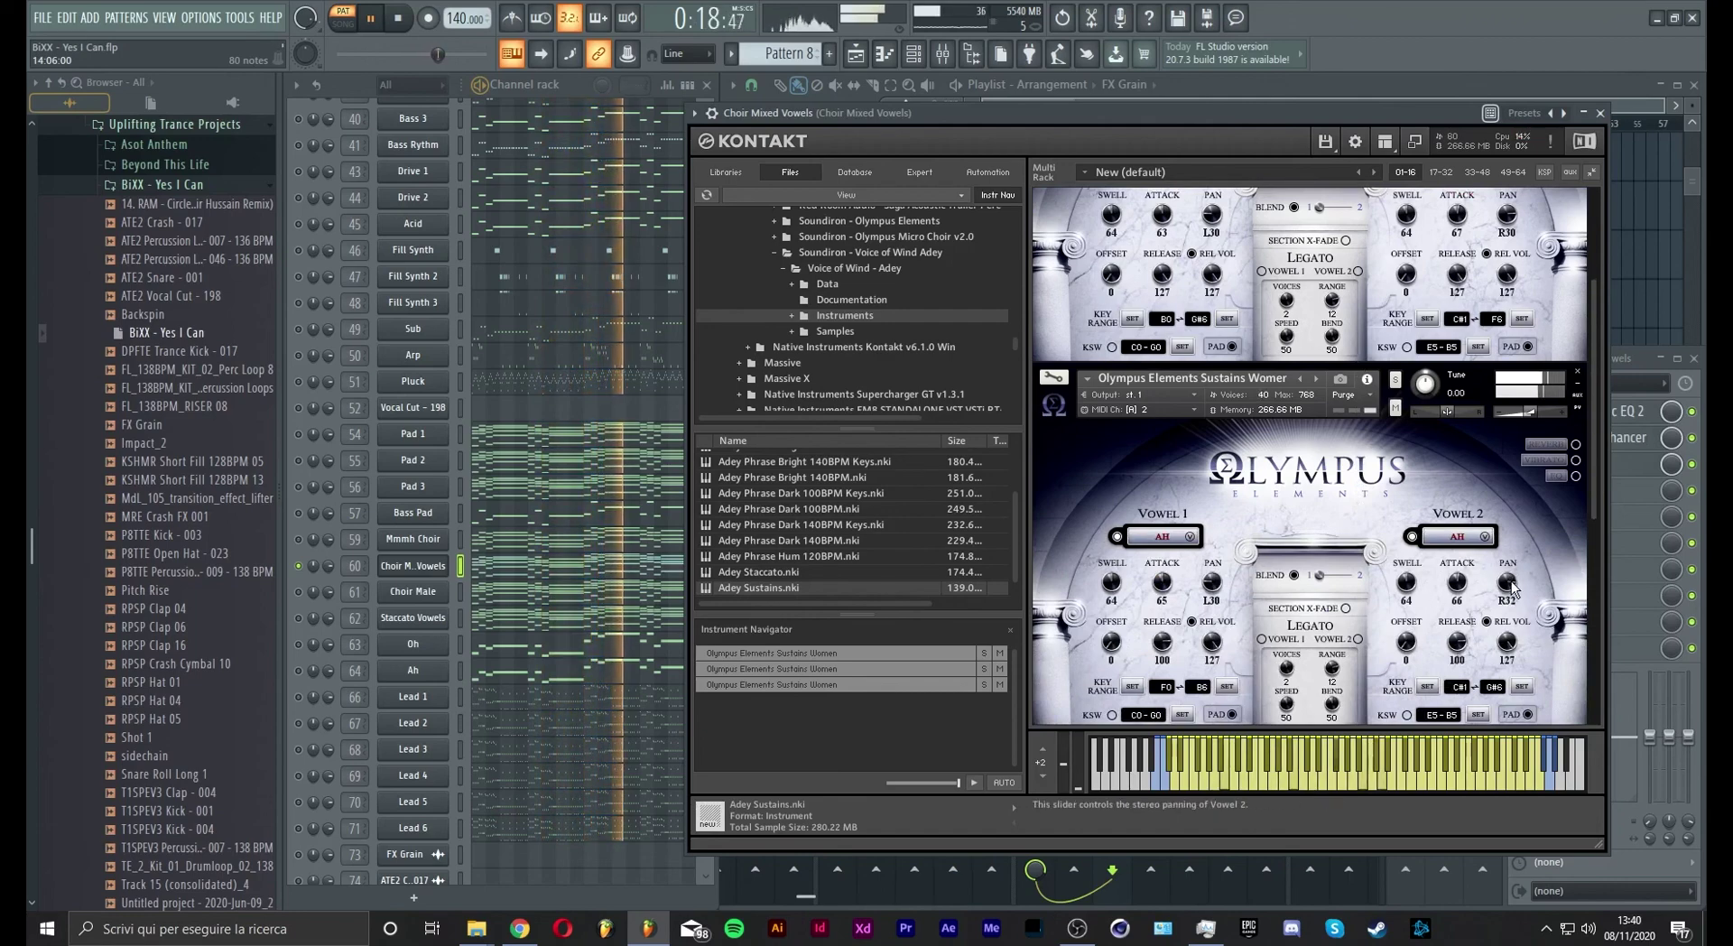
Pan the third Olympus Elements patch (OH) with Vowel 1 at L31 and Vowel 2 at R30
scroll(1321, 590, down, 5)
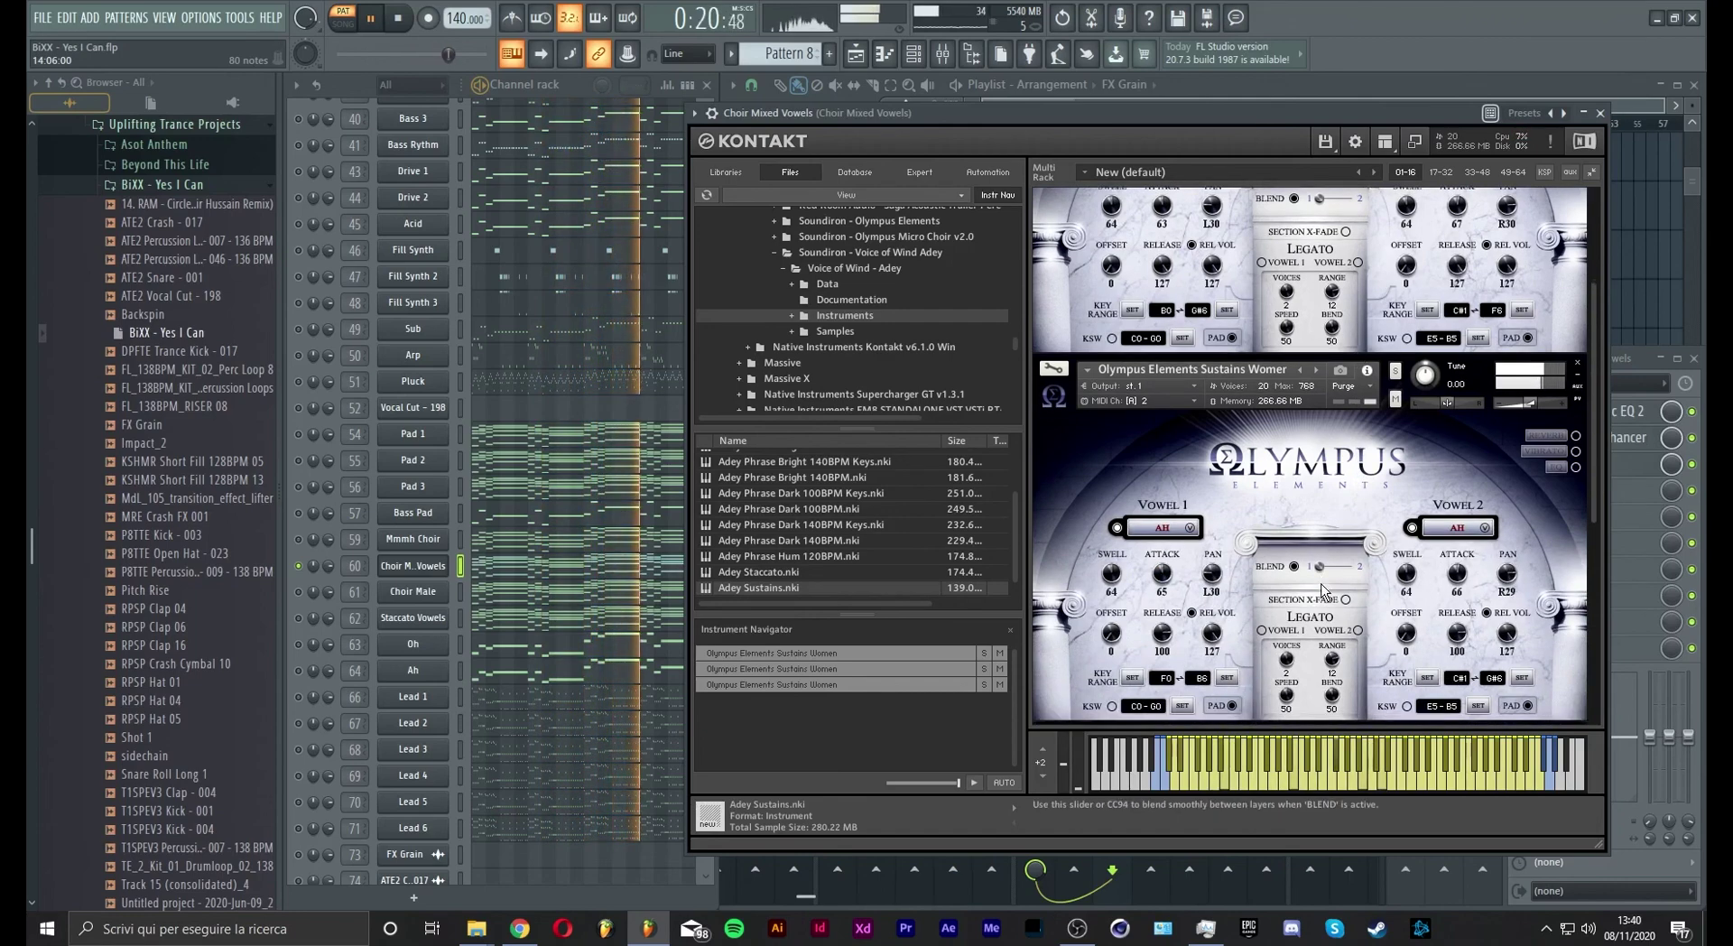
drag(1213, 636, 1214, 670)
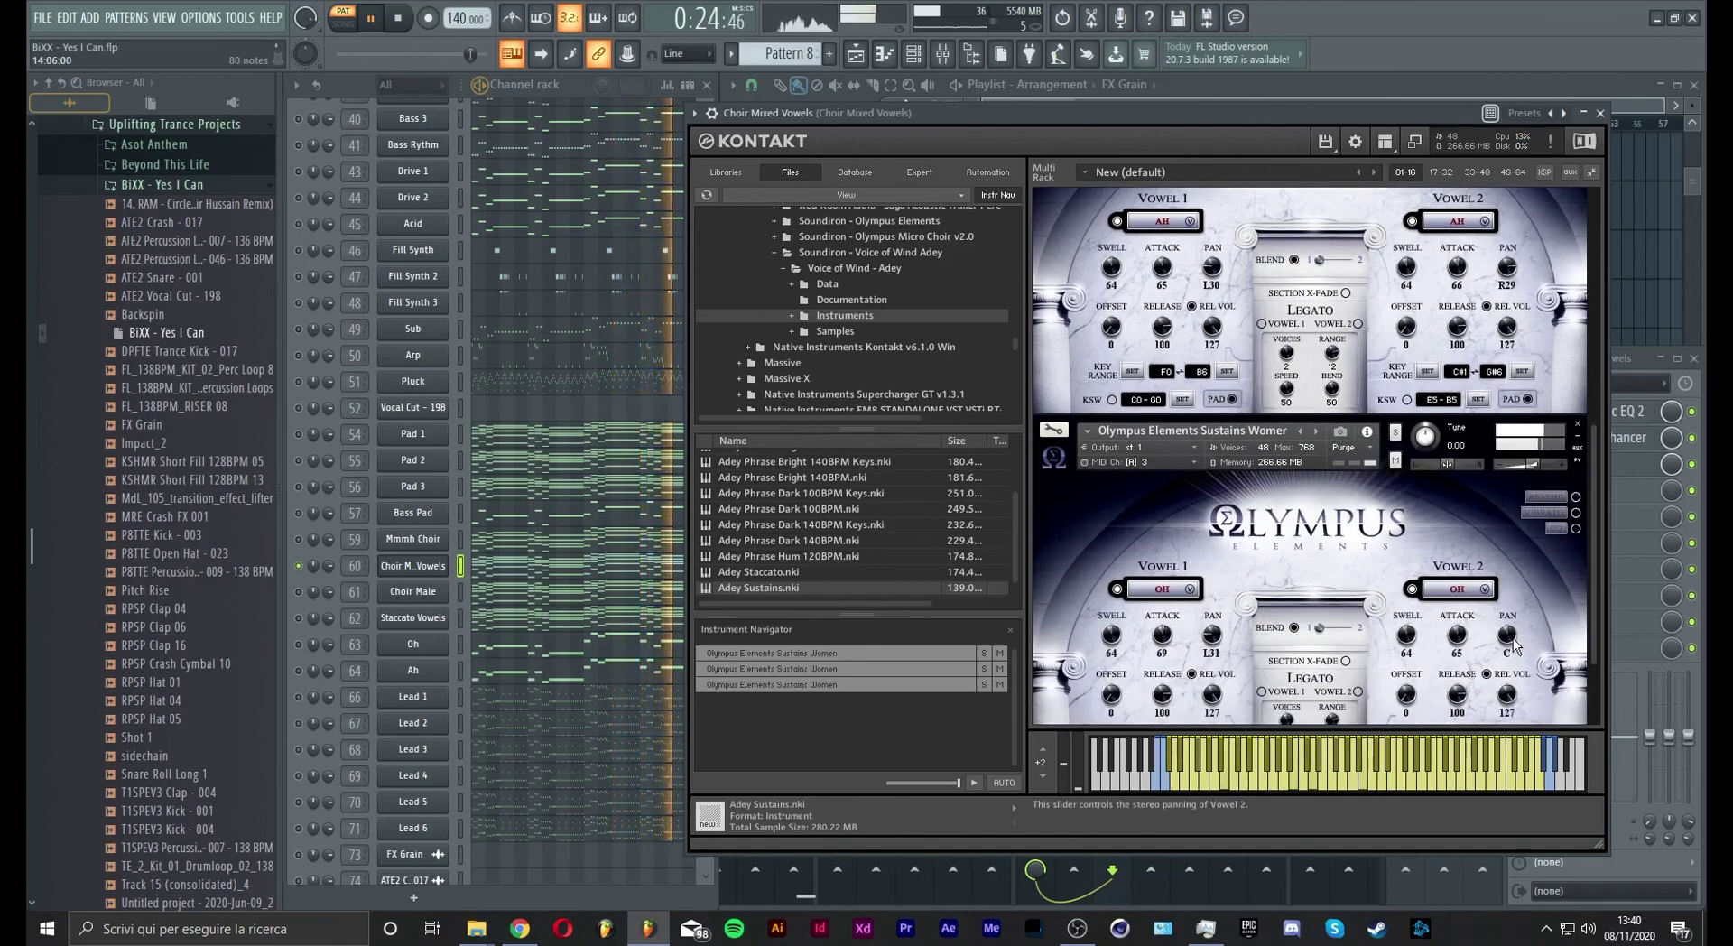
drag(1507, 637, 1507, 606)
Review the vowel panning of all three Olympus Elements patches while listening to the choir, and stop playback
scroll(1341, 641, down, 1)
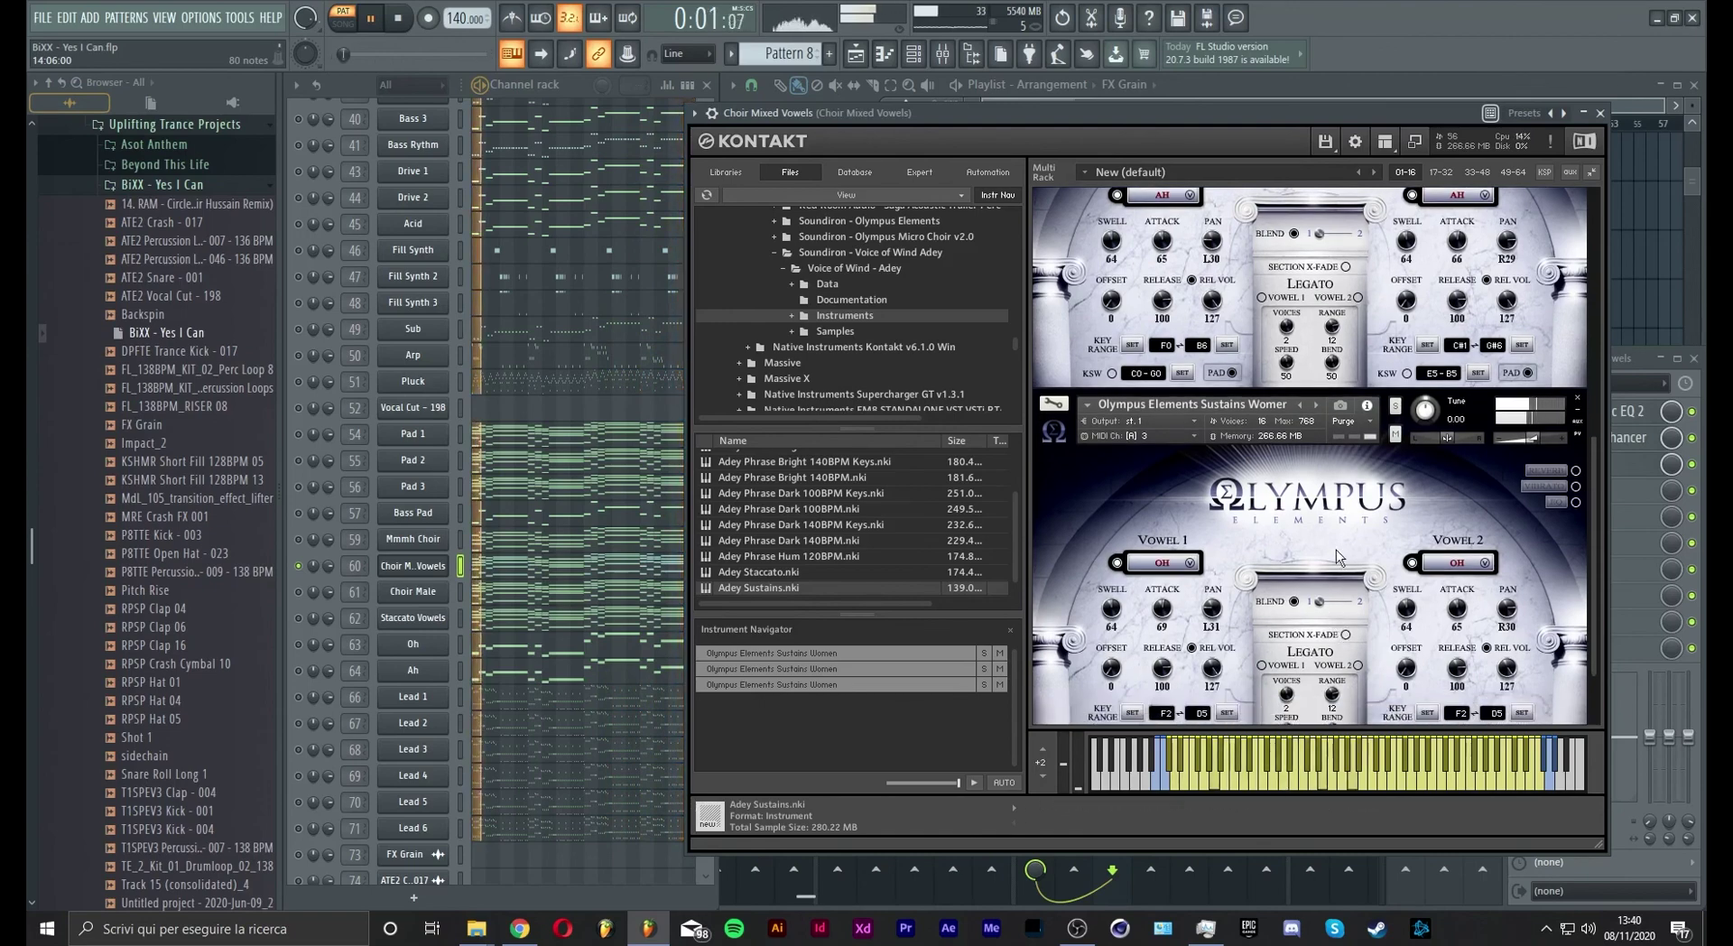
scroll(1327, 469, up, 5)
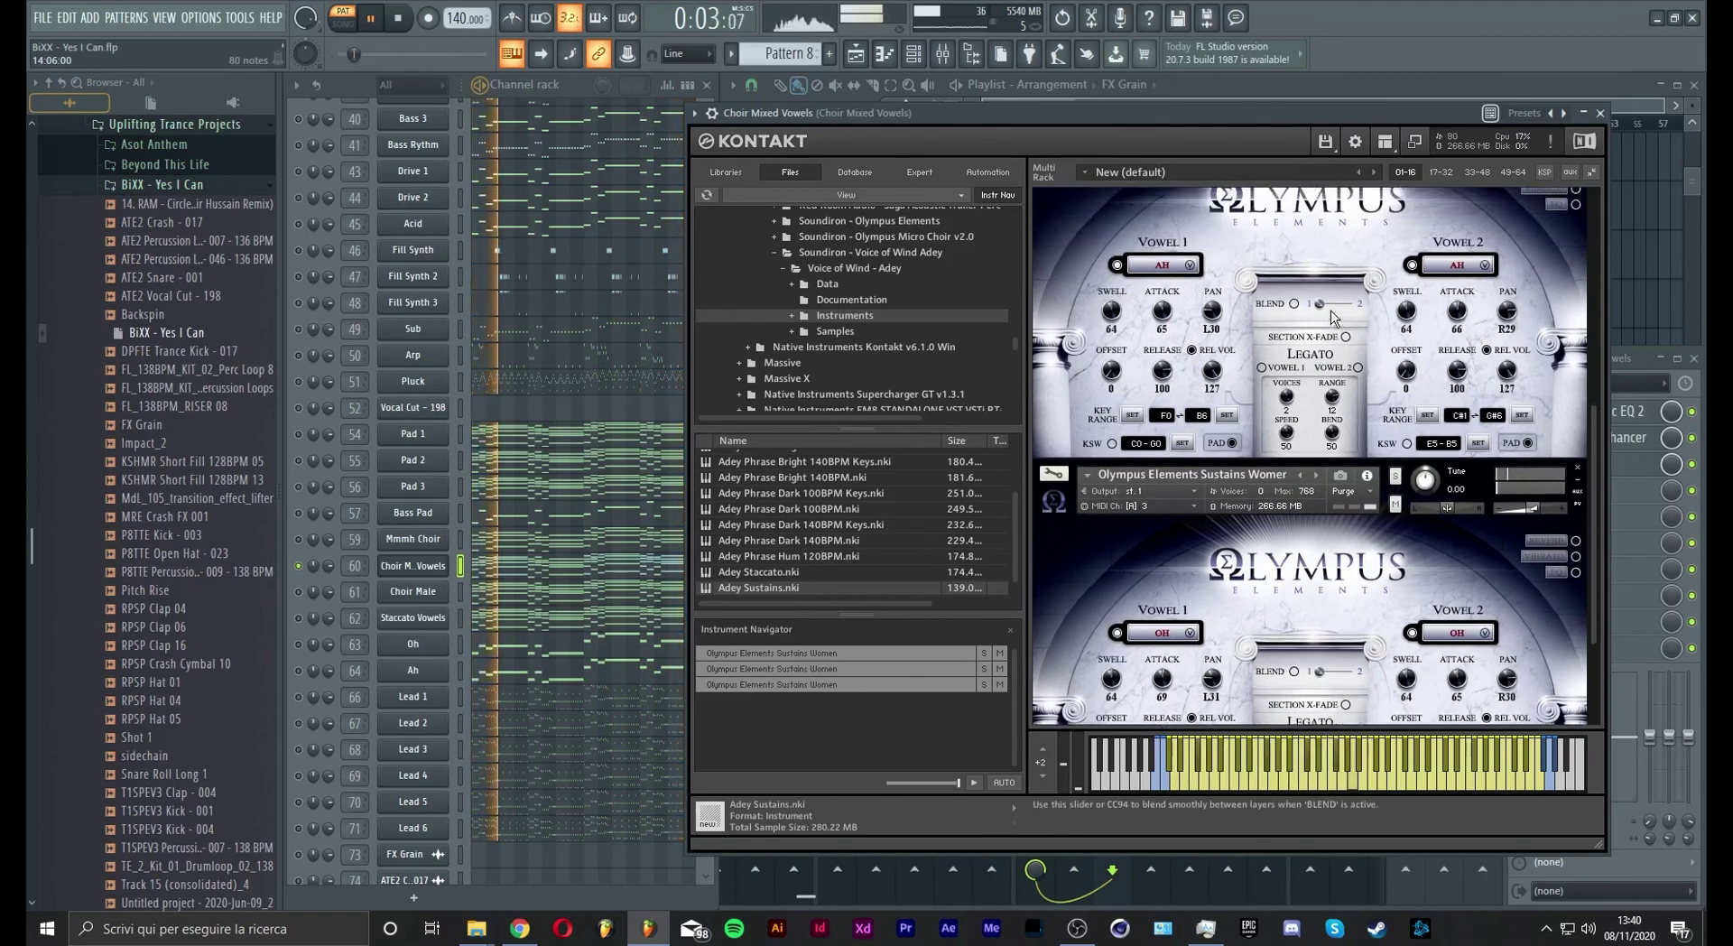
scroll(1339, 425, up, 10)
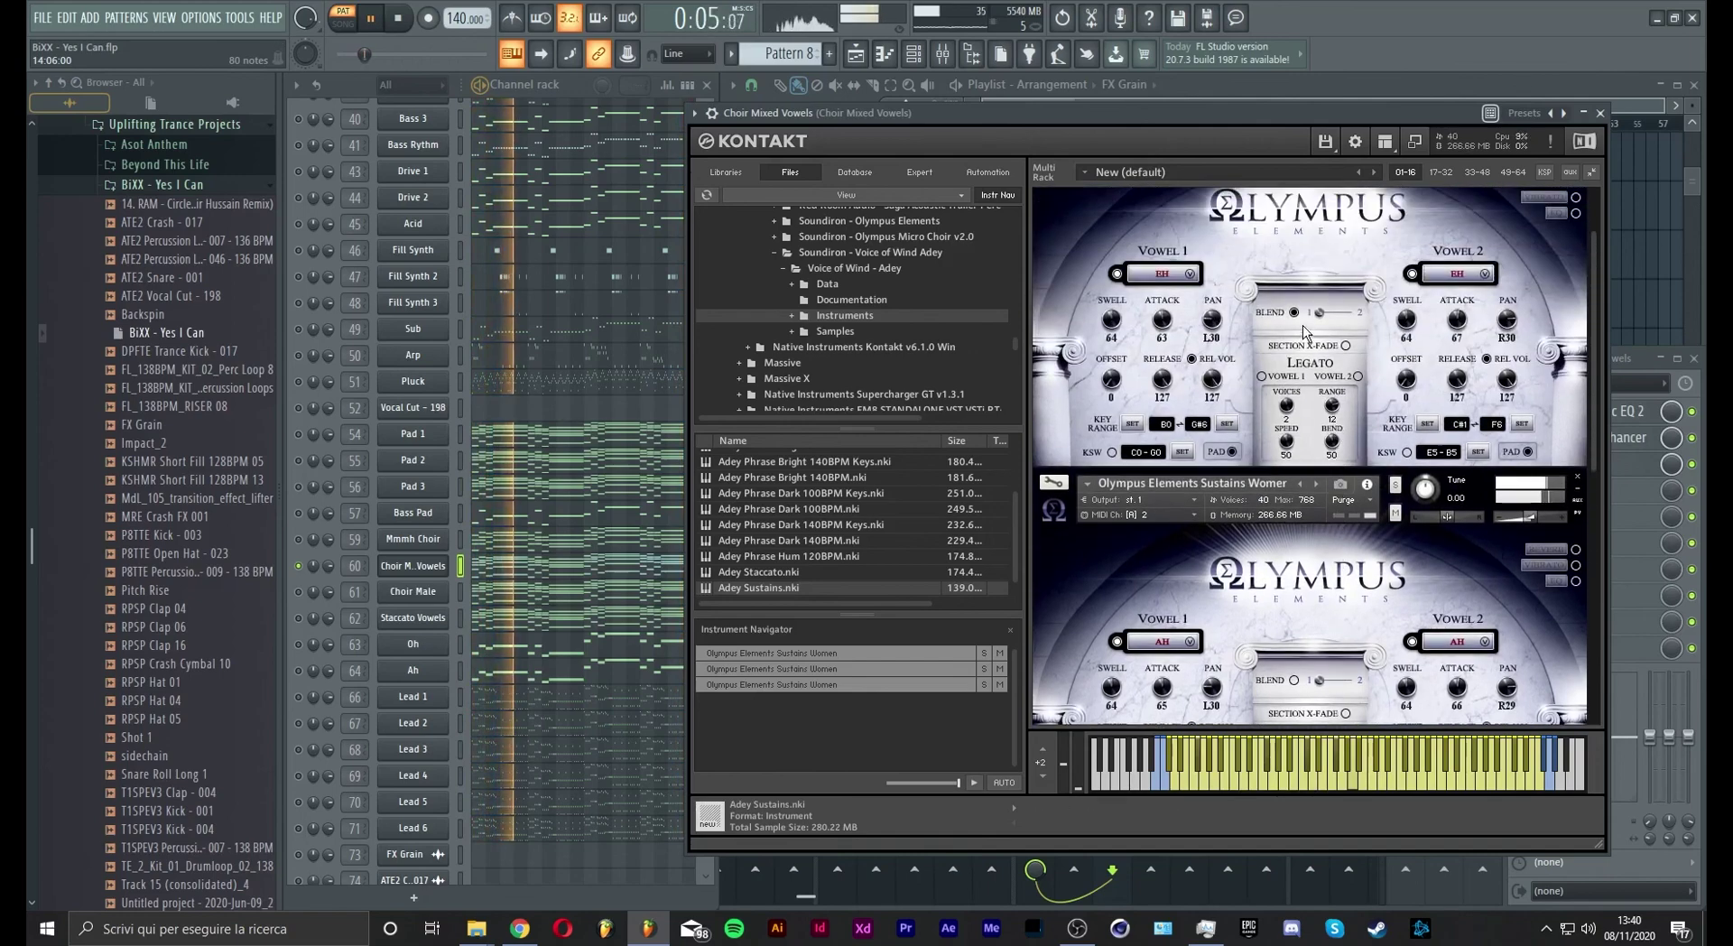
scroll(1308, 361, down, 17)
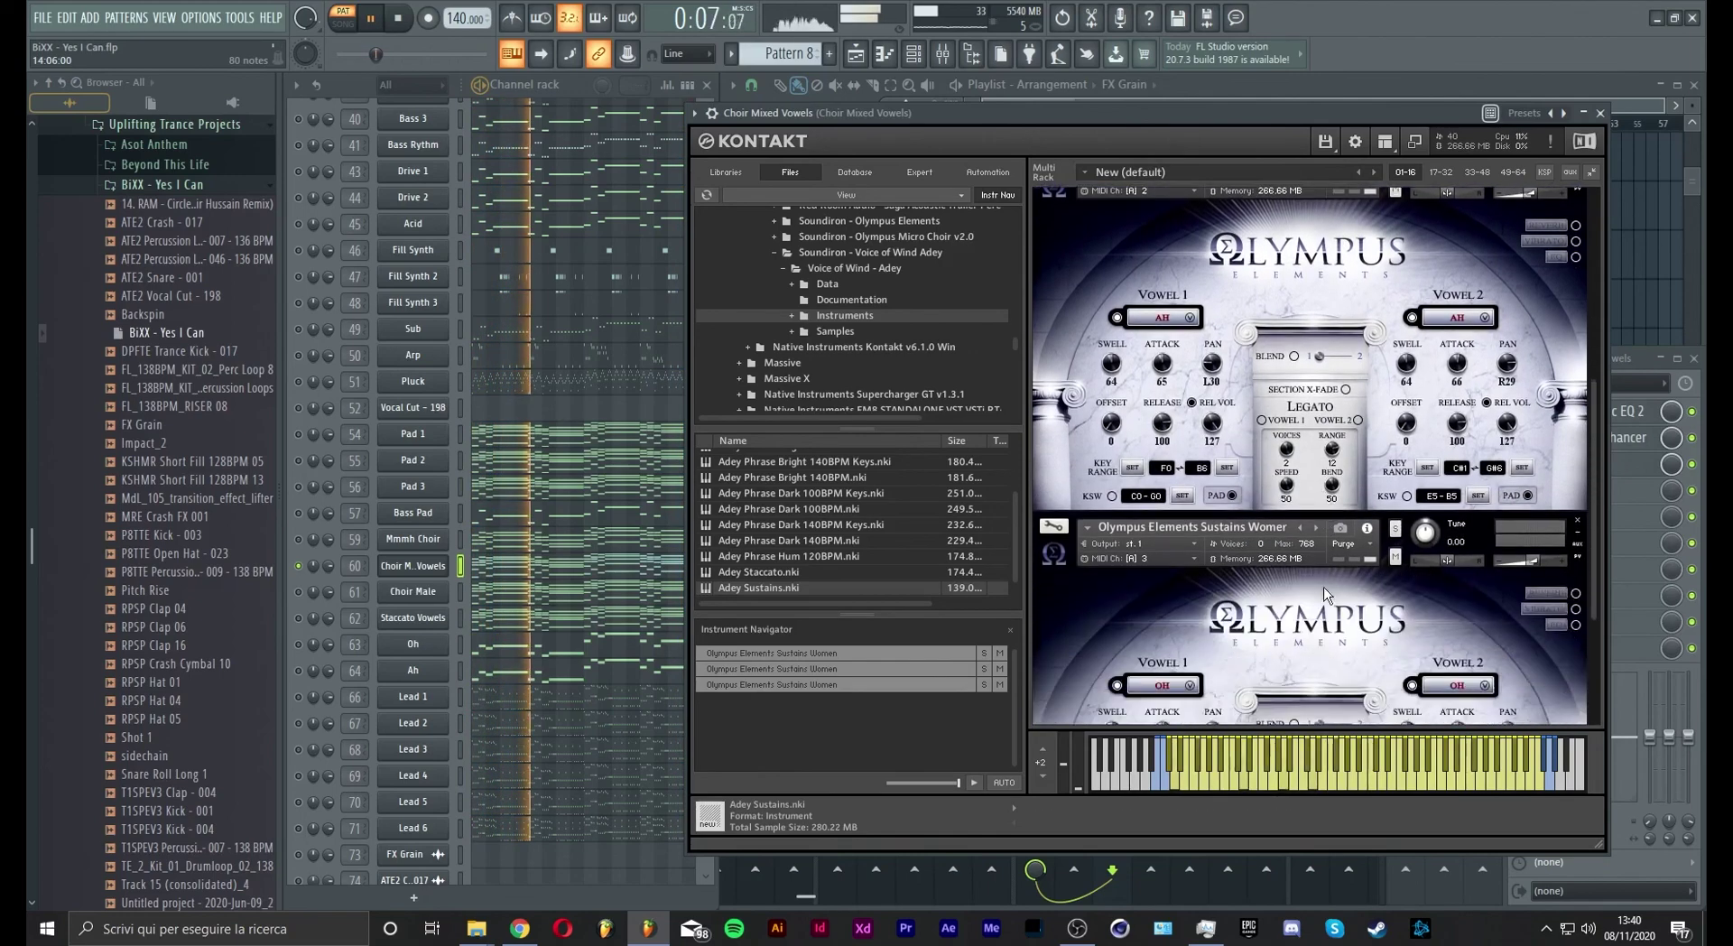
scroll(1371, 537, down, 1)
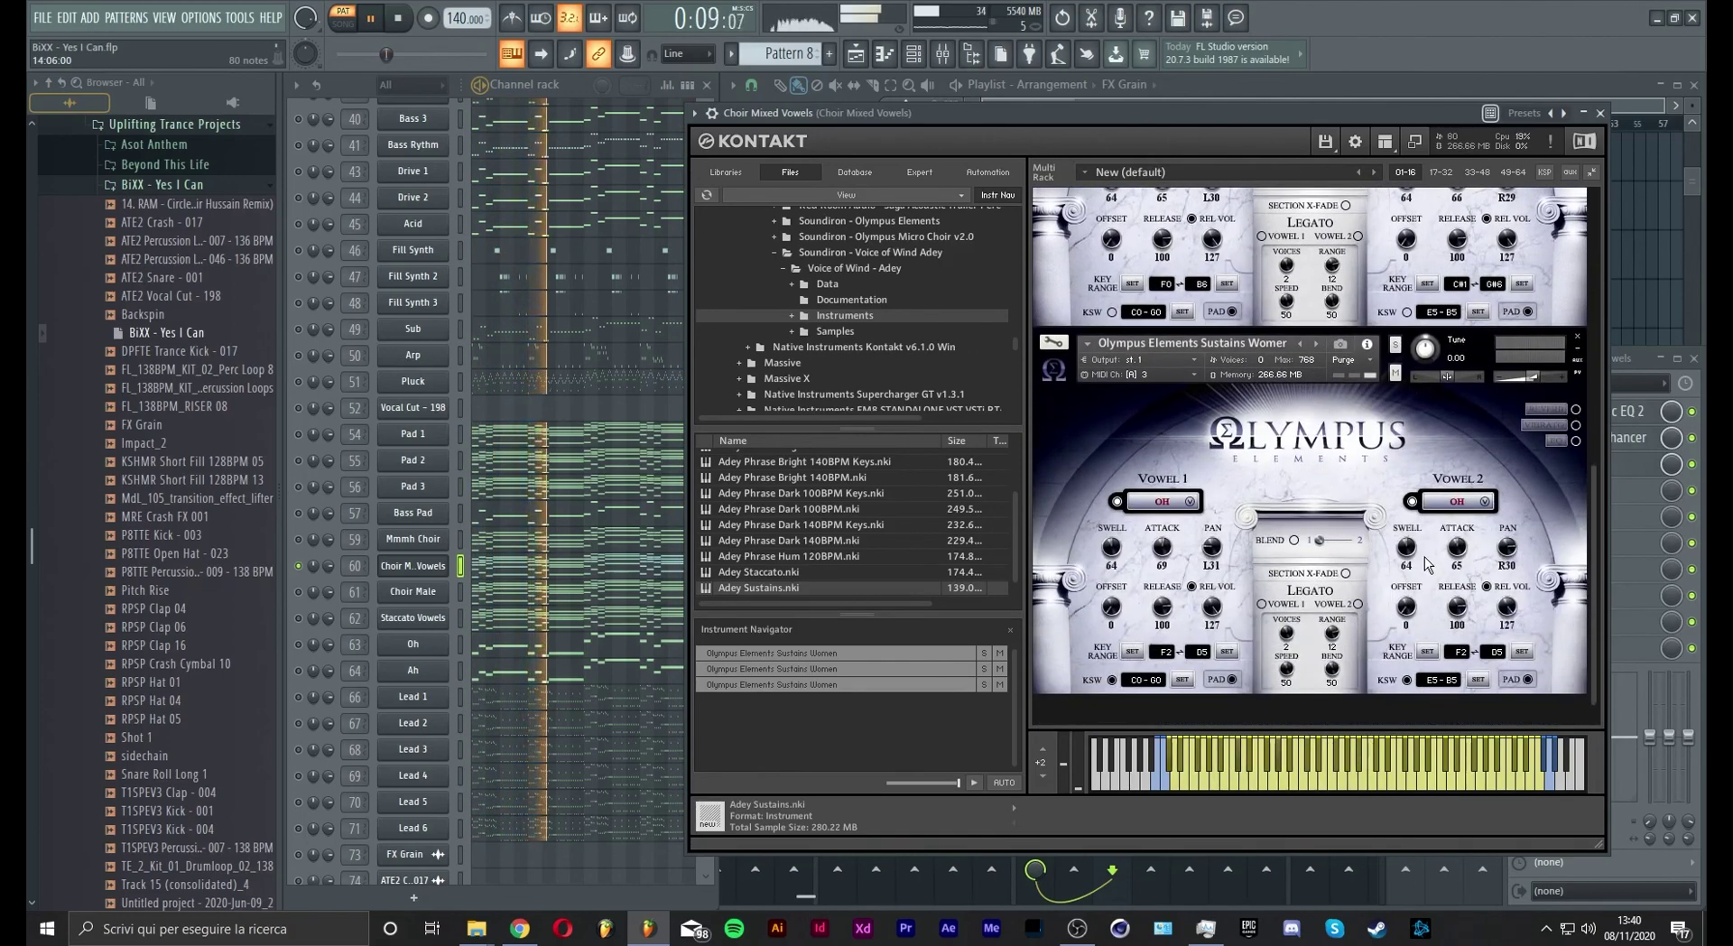
scroll(1427, 556, up, 2)
scroll(1427, 555, up, 18)
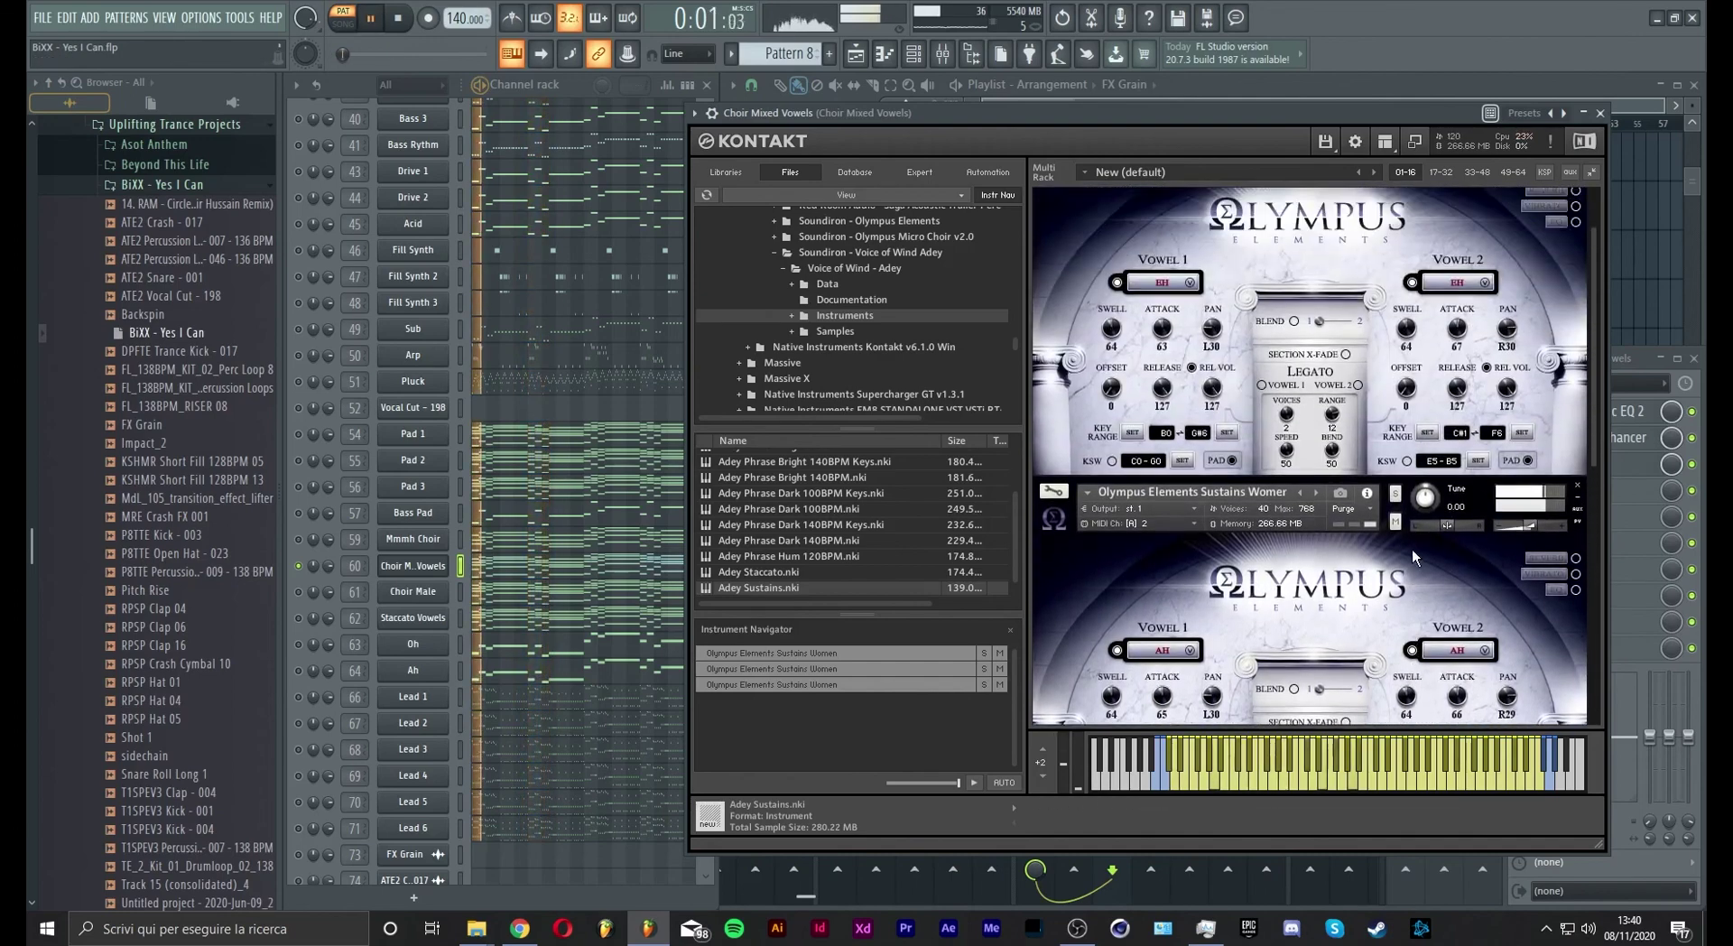
key(space)
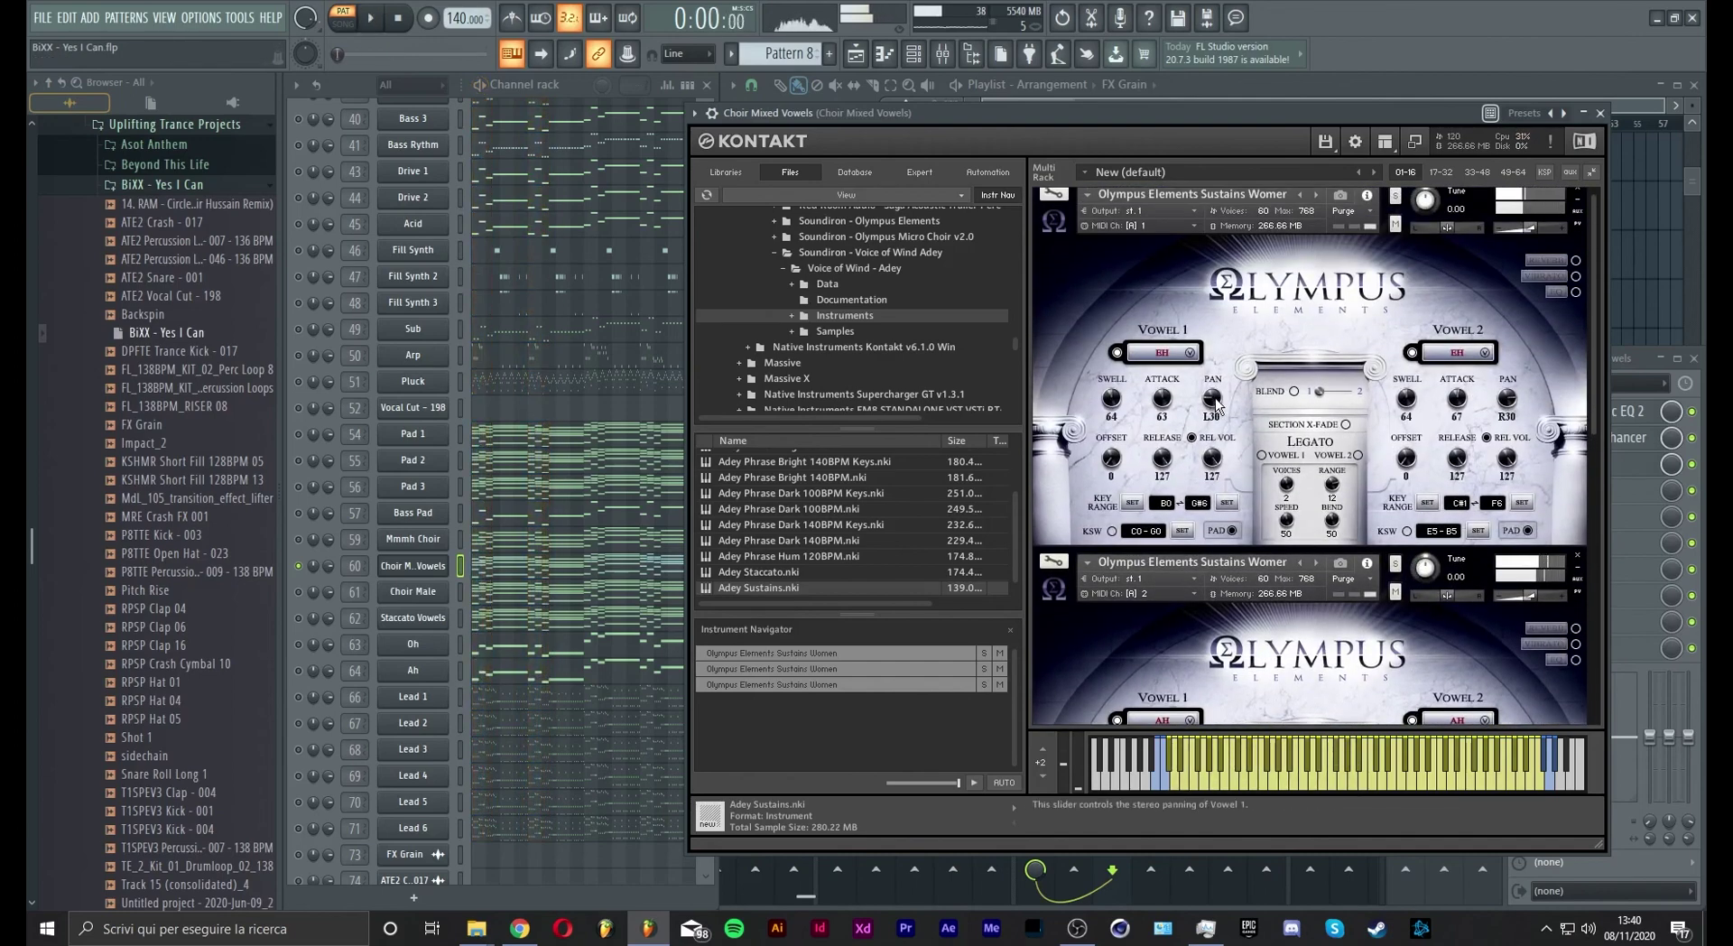